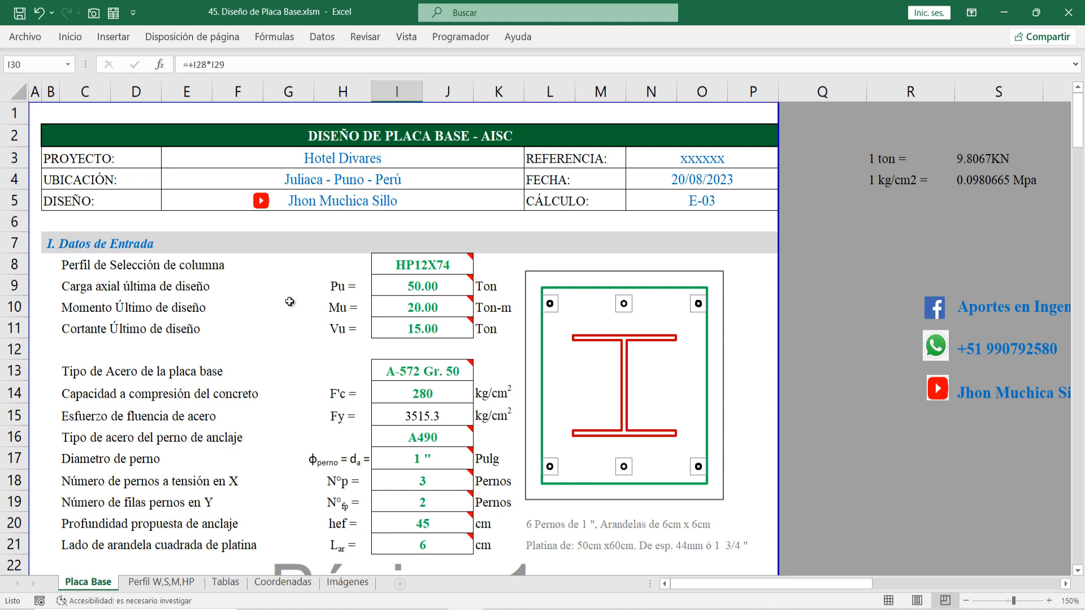
Step: Review the project, location and designer rows in the header block of the Placa Base sheet
{"action": "left_click", "coordinate": [246, 310]}
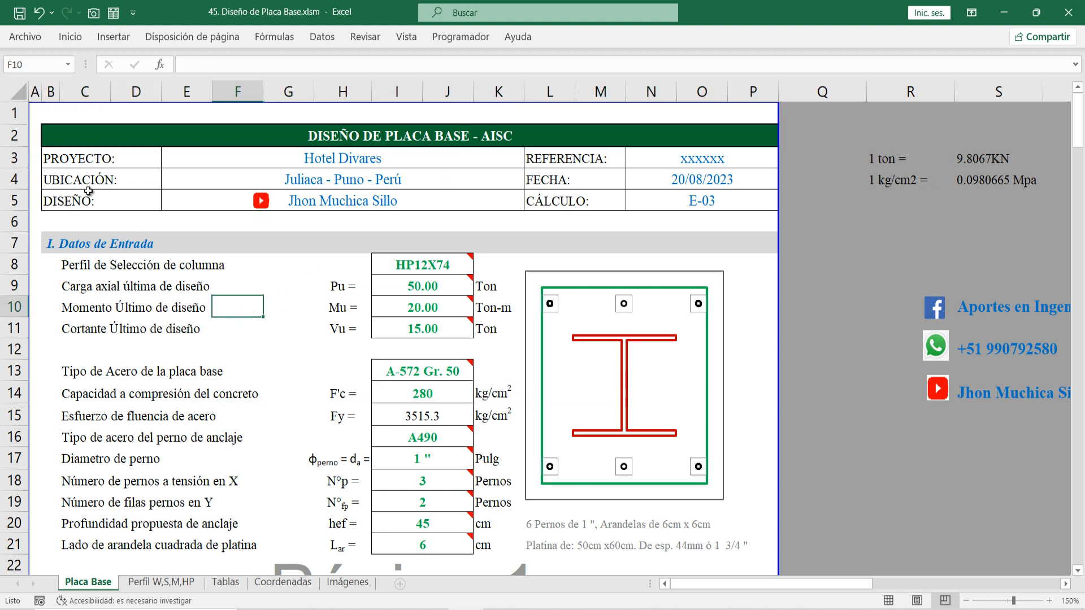
{"action": "left_click_drag", "start_coordinate": [47, 159], "coordinate": [695, 208]}
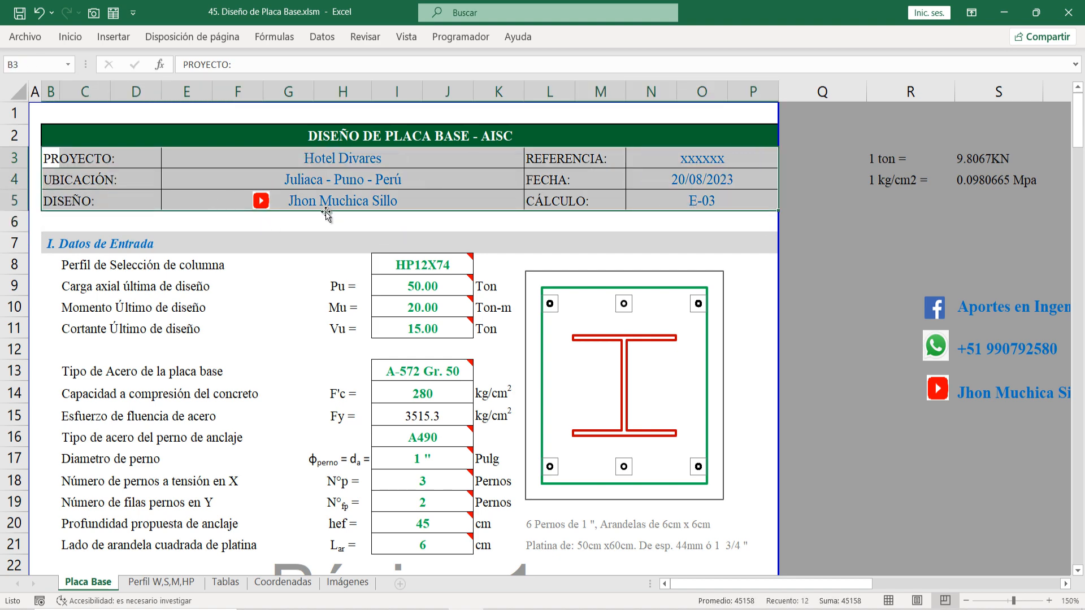
{"action": "left_click", "coordinate": [49, 159]}
{"action": "left_click_drag", "start_coordinate": [48, 158], "coordinate": [333, 159]}
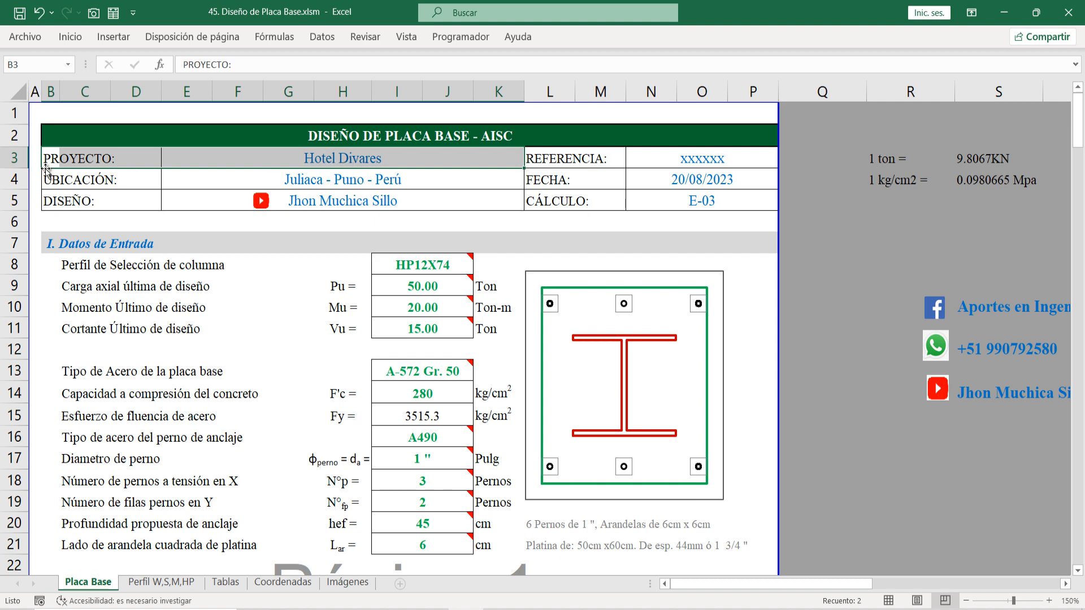
{"action": "left_click_drag", "start_coordinate": [47, 177], "coordinate": [359, 180]}
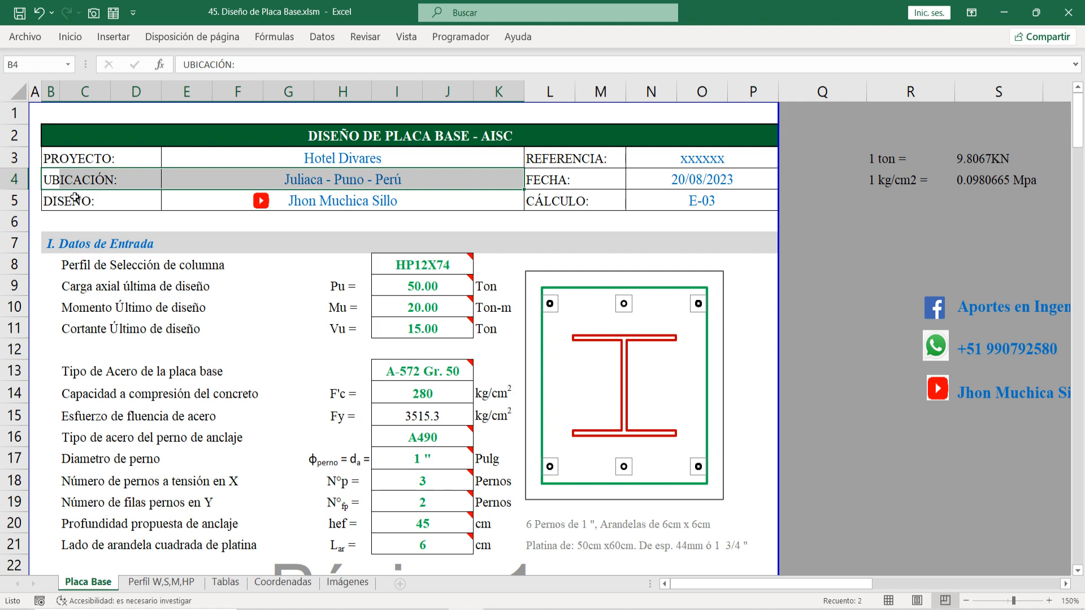
{"action": "left_click_drag", "start_coordinate": [75, 196], "coordinate": [331, 200]}
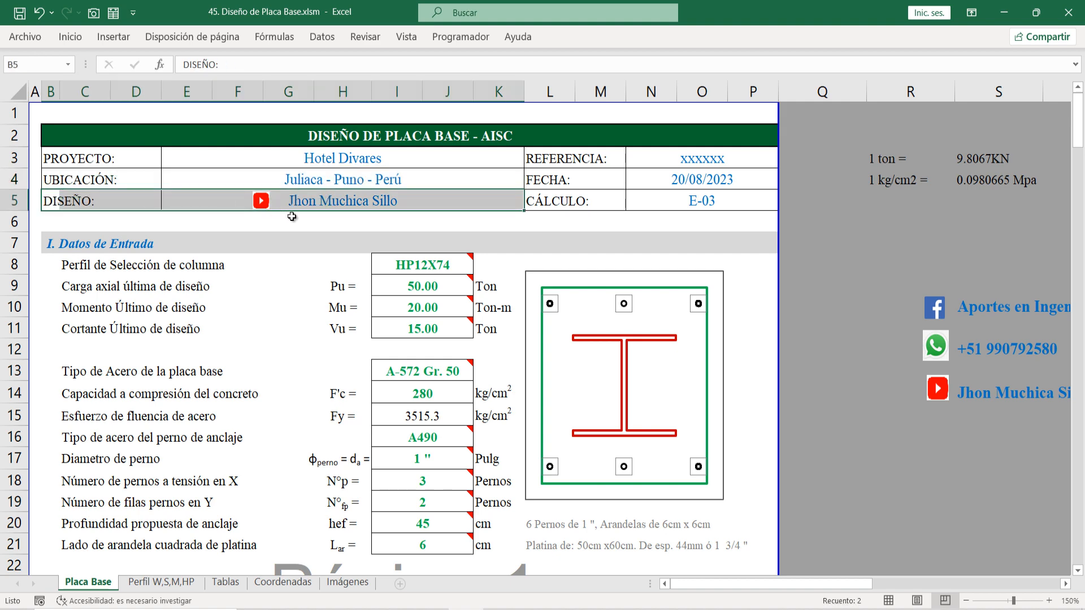
Step: Clear the designer's name from the header block, and undo the deletion
{"action": "left_click", "coordinate": [360, 204]}
{"action": "key", "text": "Delete"}
{"action": "left_click_drag", "start_coordinate": [390, 208], "coordinate": [402, 181]}
{"action": "key", "text": "ctrl+z"}
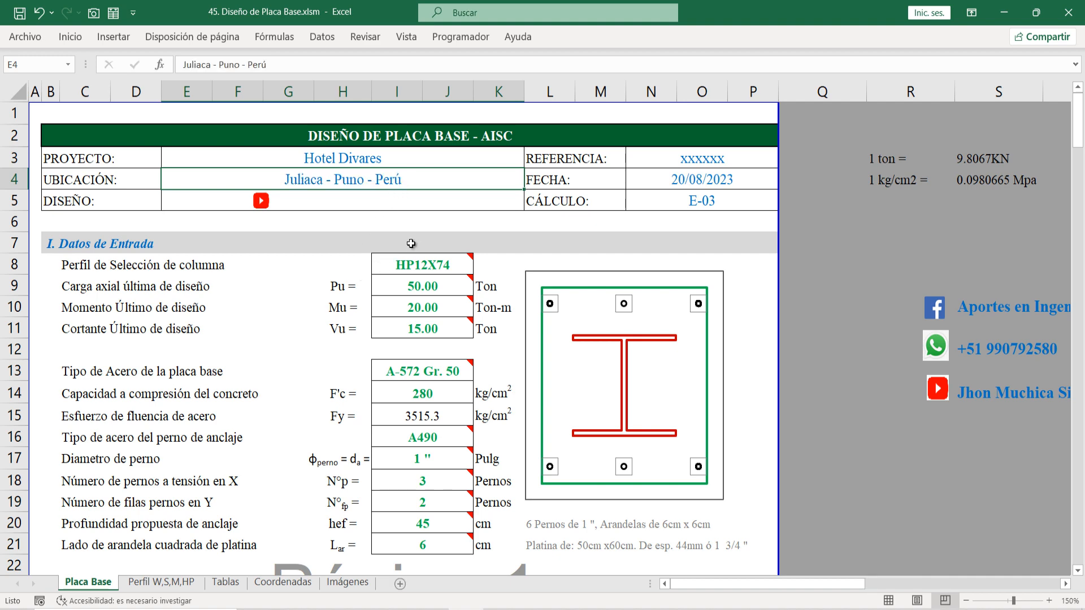
{"action": "key", "text": "ctrl+z"}
Step: Review the reference, date and calculation fields in the header and the Datos de Entrada section beneath it
{"action": "left_click", "coordinate": [565, 161]}
{"action": "left_click", "coordinate": [678, 165]}
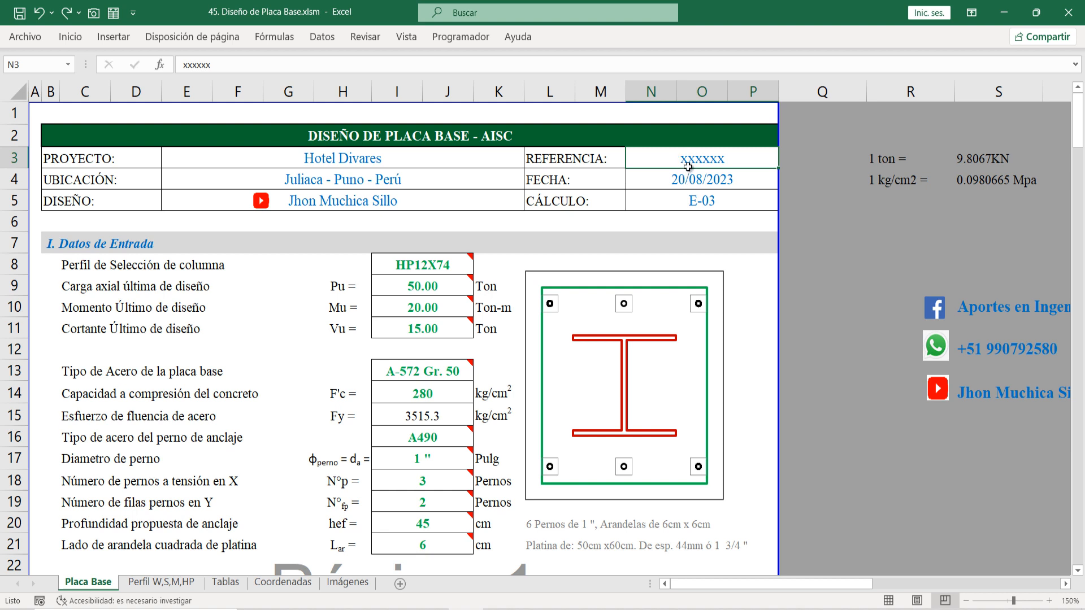
{"action": "left_click", "coordinate": [572, 179]}
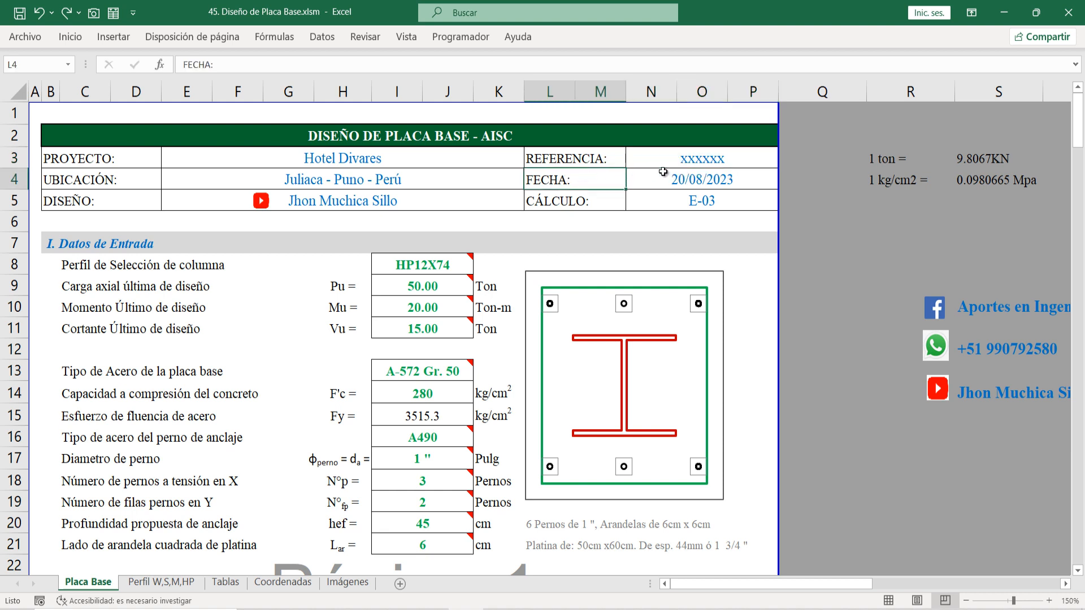
{"action": "left_click", "coordinate": [700, 176]}
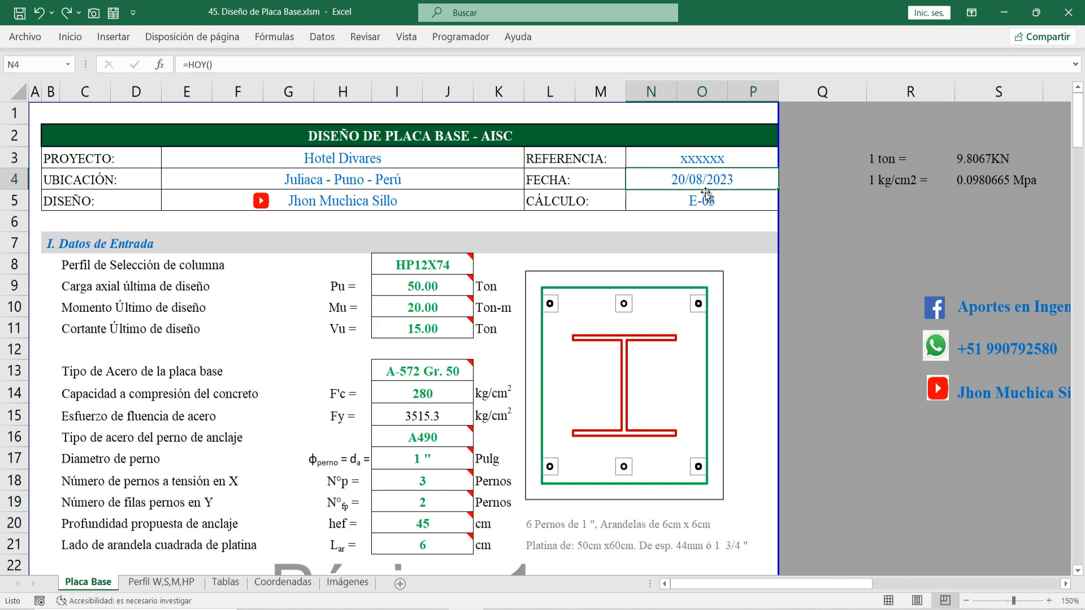
{"action": "left_click", "coordinate": [617, 199]}
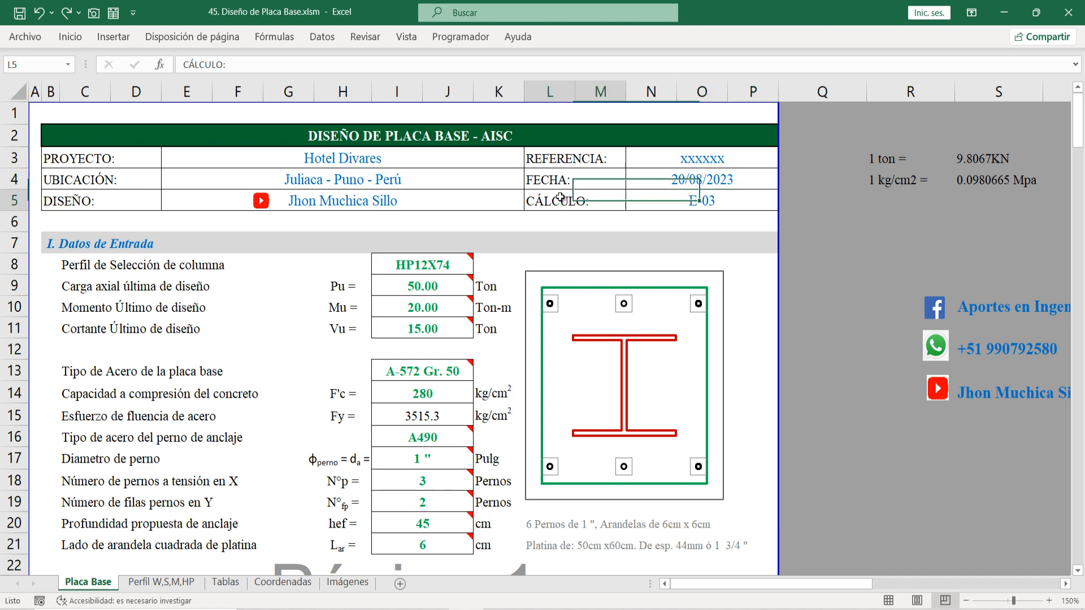
{"action": "left_click", "coordinate": [682, 201]}
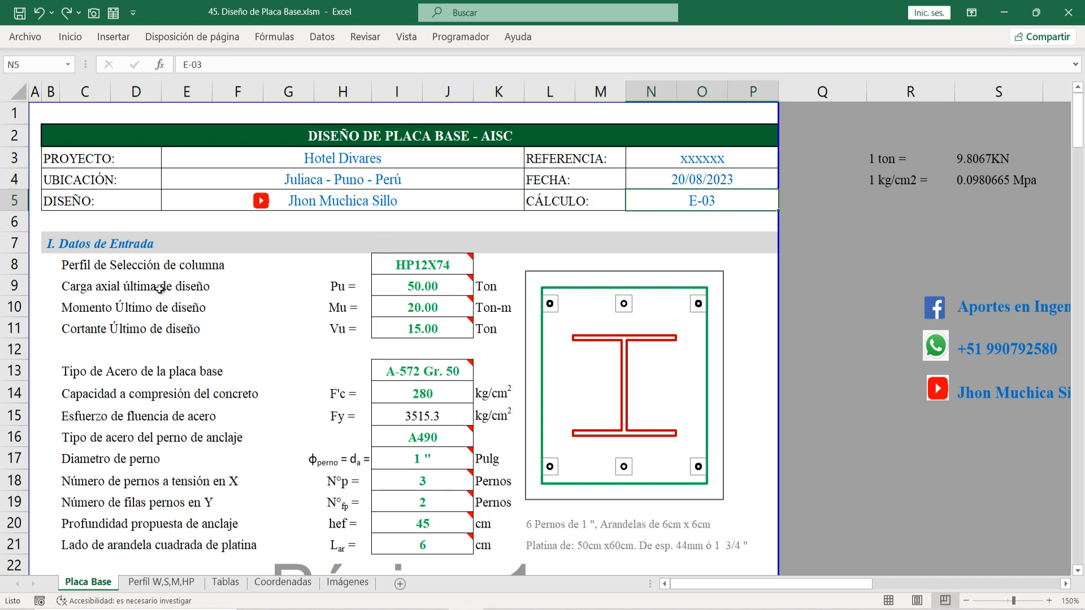
{"action": "scroll", "coordinate": [204, 307], "scroll_direction": "down", "scroll_amount": 1}
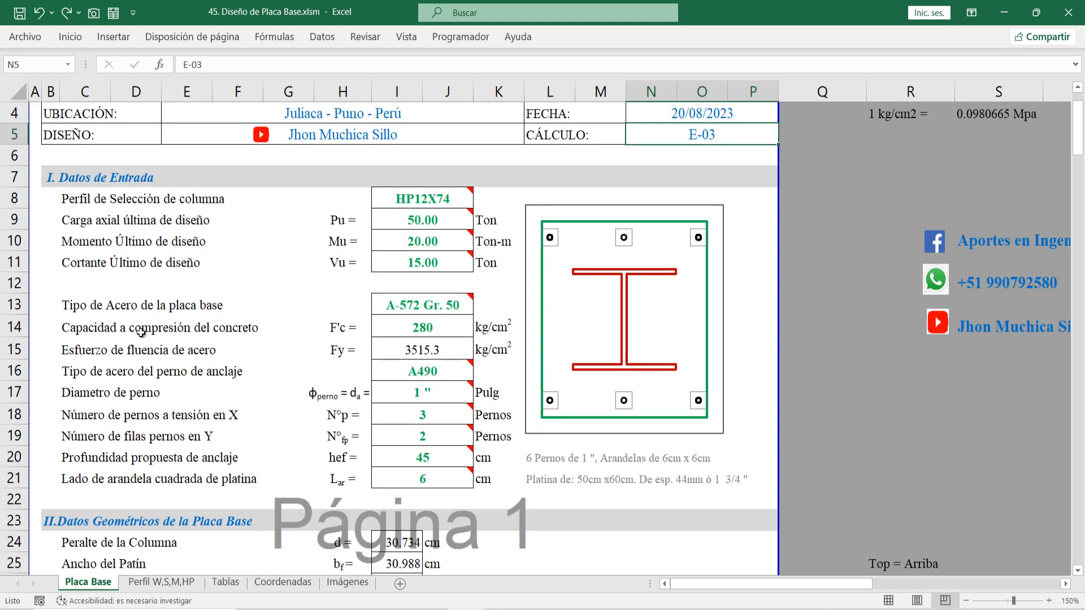
{"action": "scroll", "coordinate": [139, 332], "scroll_direction": "up", "scroll_amount": 1}
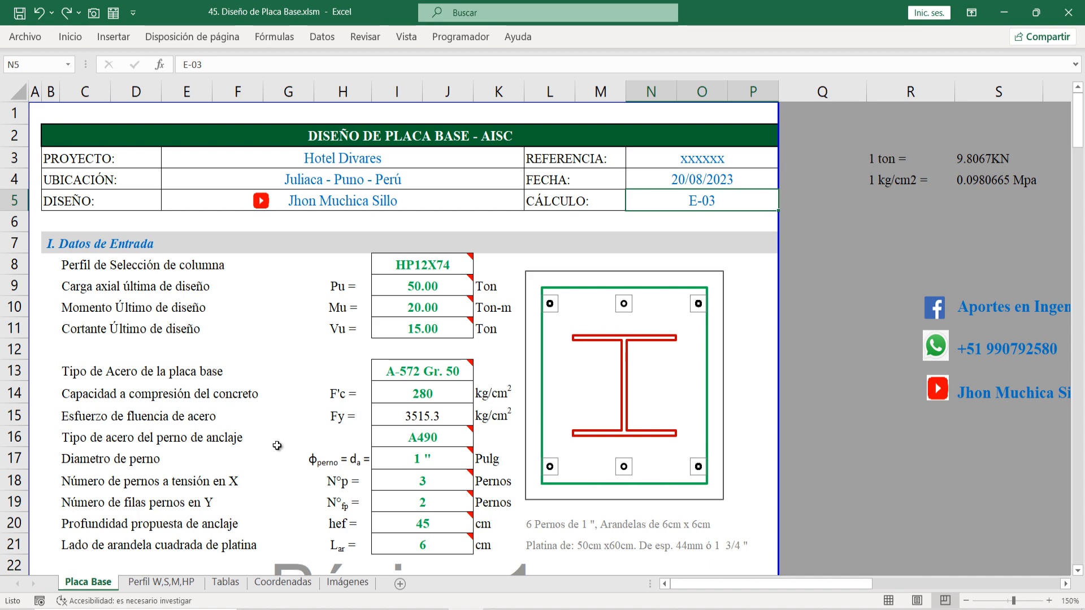
Step: Examine the column anchorage detail drawing on the Imágenes sheet, including the base plate, stiffeners and hooked anchor bolts
{"action": "left_click", "coordinate": [346, 586]}
{"action": "scroll", "coordinate": [620, 420], "scroll_direction": "up", "scroll_amount": 3}
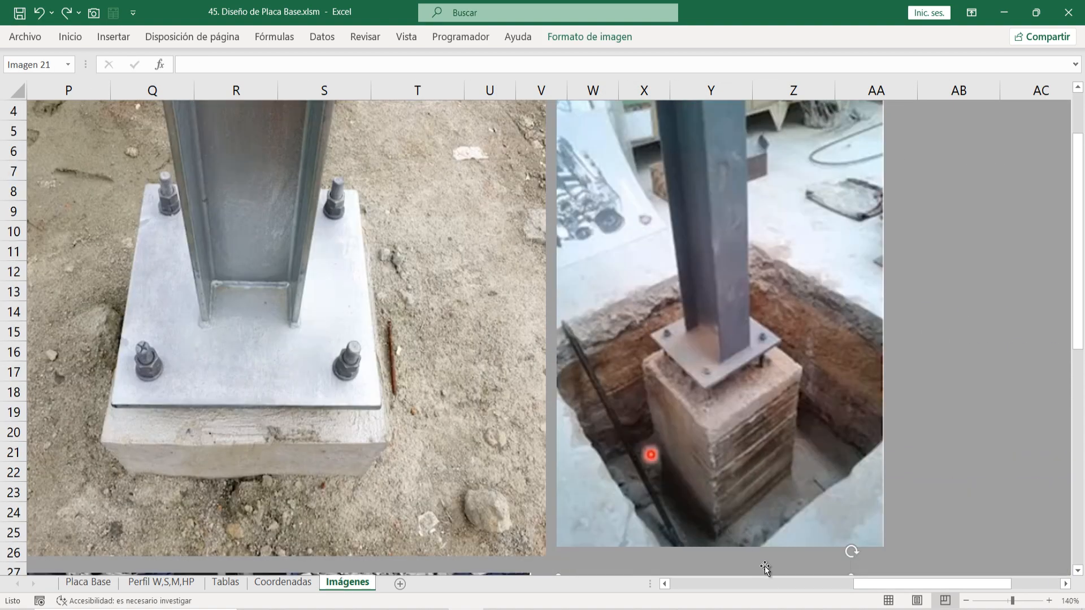
{"action": "left_click_drag", "start_coordinate": [865, 584], "coordinate": [677, 594]}
{"action": "scroll", "coordinate": [458, 510], "scroll_direction": "down", "scroll_amount": 1}
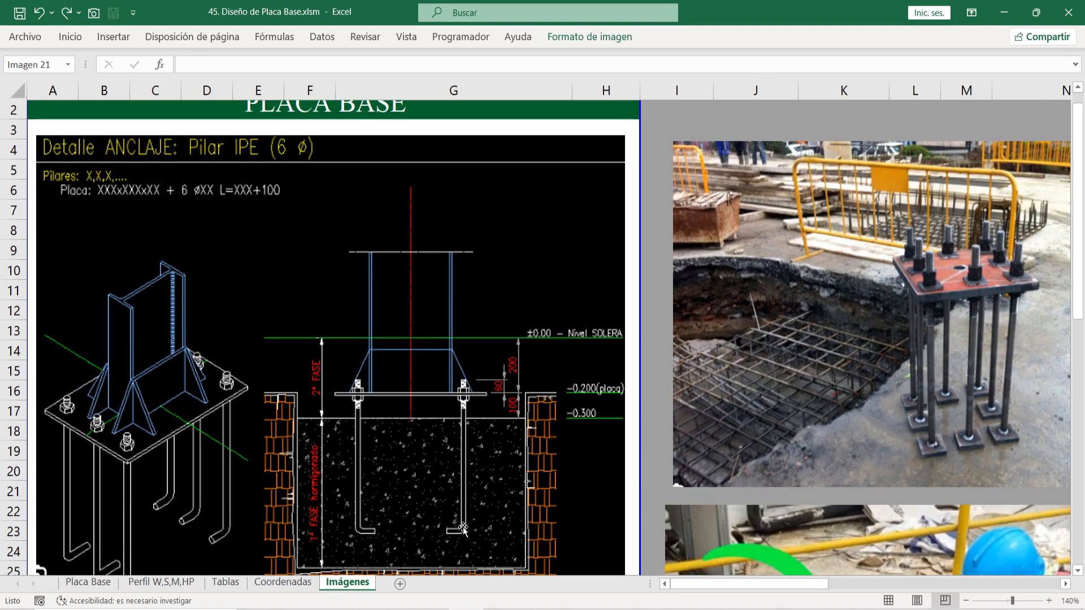
{"action": "scroll", "coordinate": [447, 497], "scroll_direction": "down", "scroll_amount": 2}
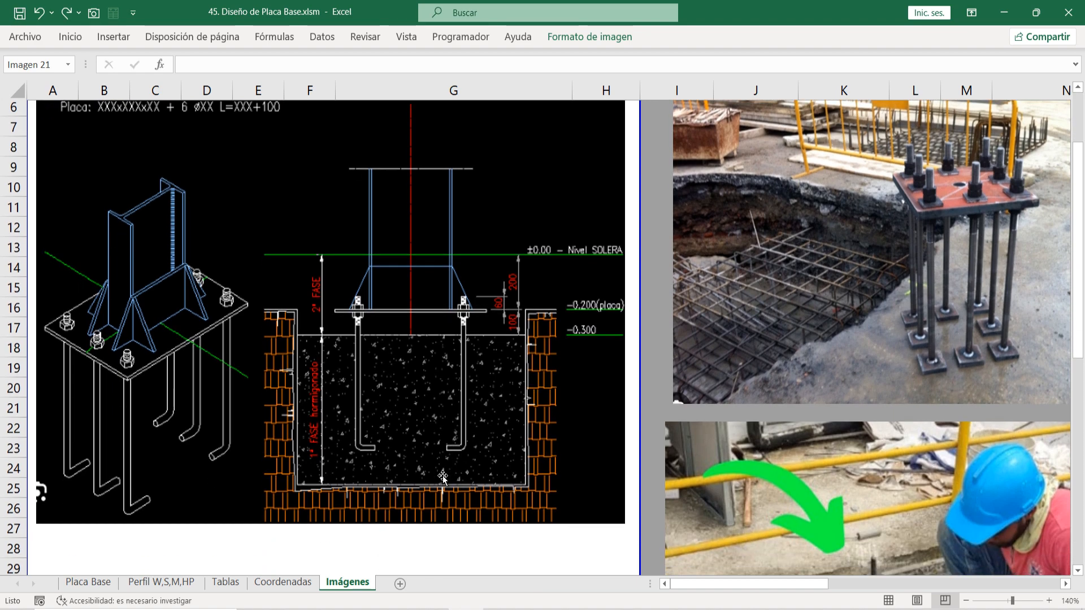
{"action": "scroll", "coordinate": [246, 353], "scroll_direction": "up", "scroll_amount": 2}
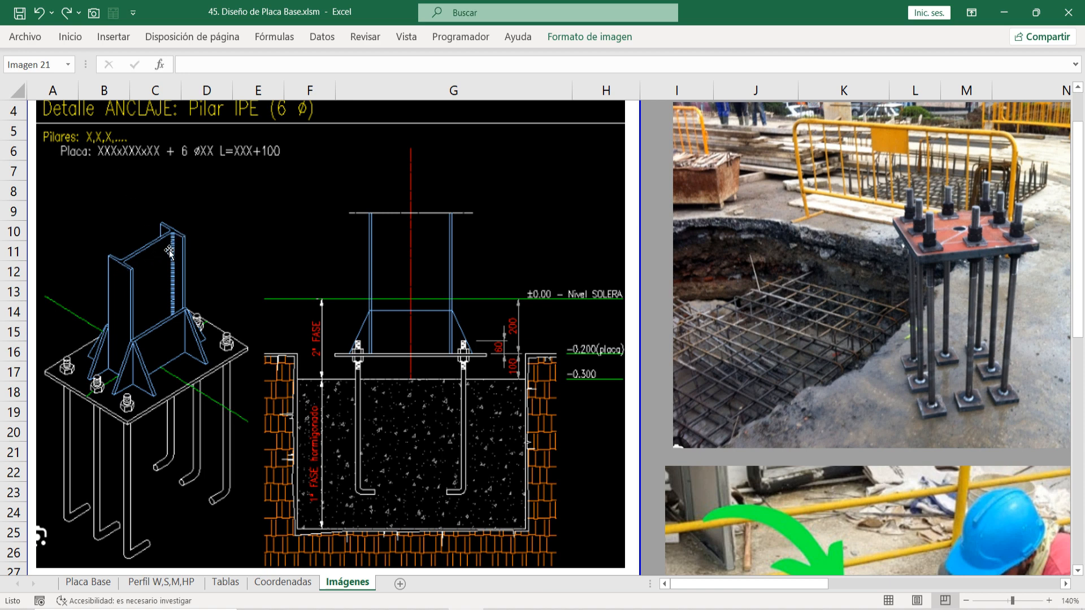
{"action": "scroll", "coordinate": [124, 253], "scroll_direction": "down", "scroll_amount": 1}
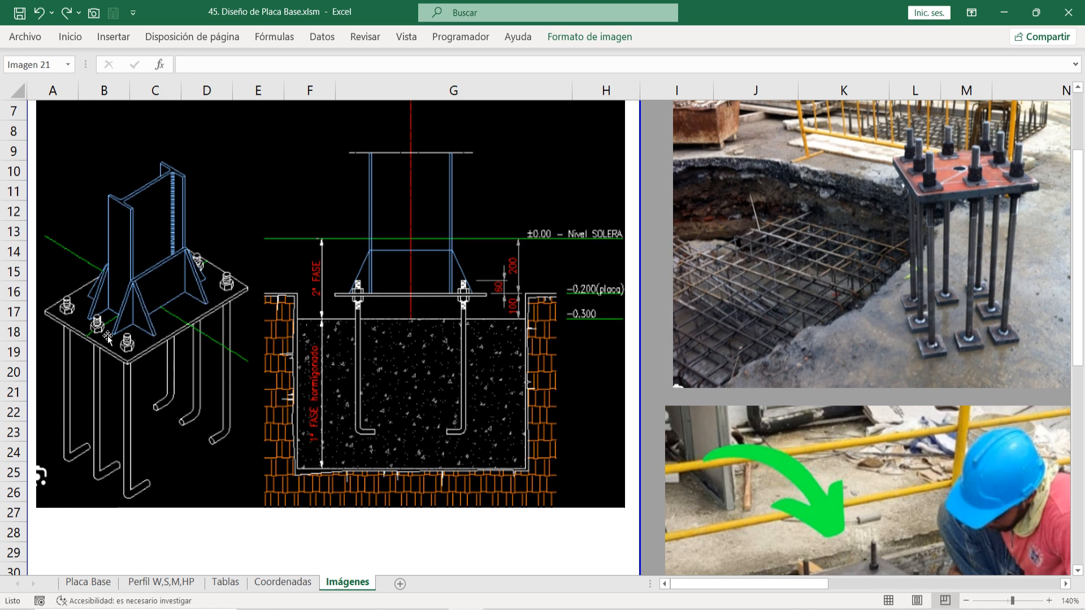
{"action": "scroll", "coordinate": [184, 324], "scroll_direction": "down", "scroll_amount": 1}
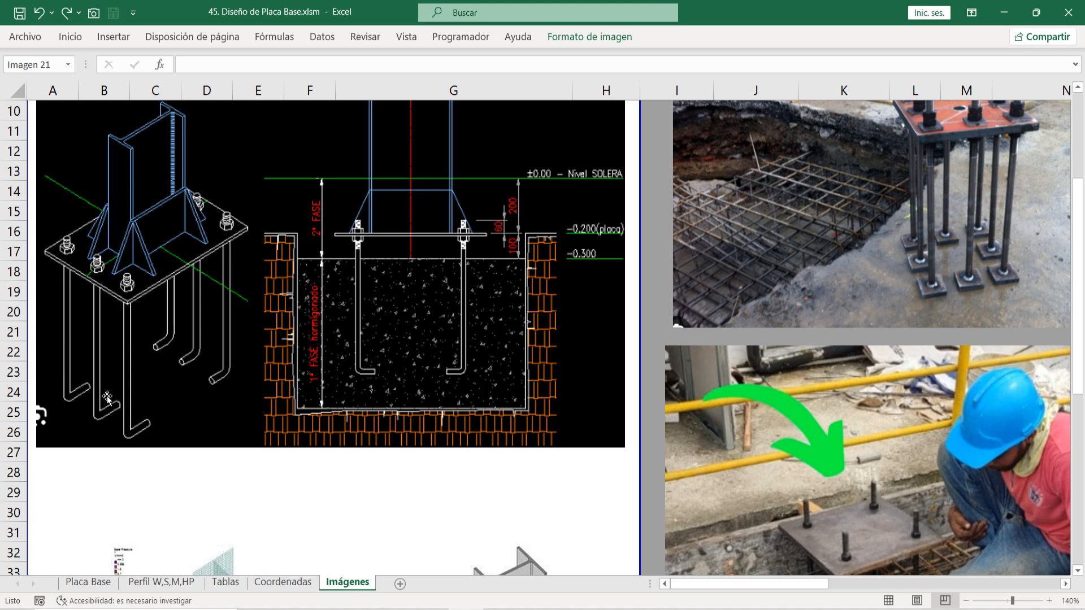
Step: Compare the anchorage drawing with the site photos of the anchor bolt assembly and the steel column on its bolted base plate
{"action": "left_click_drag", "start_coordinate": [679, 581], "coordinate": [745, 549]}
{"action": "scroll", "coordinate": [740, 478], "scroll_direction": "up", "scroll_amount": 2}
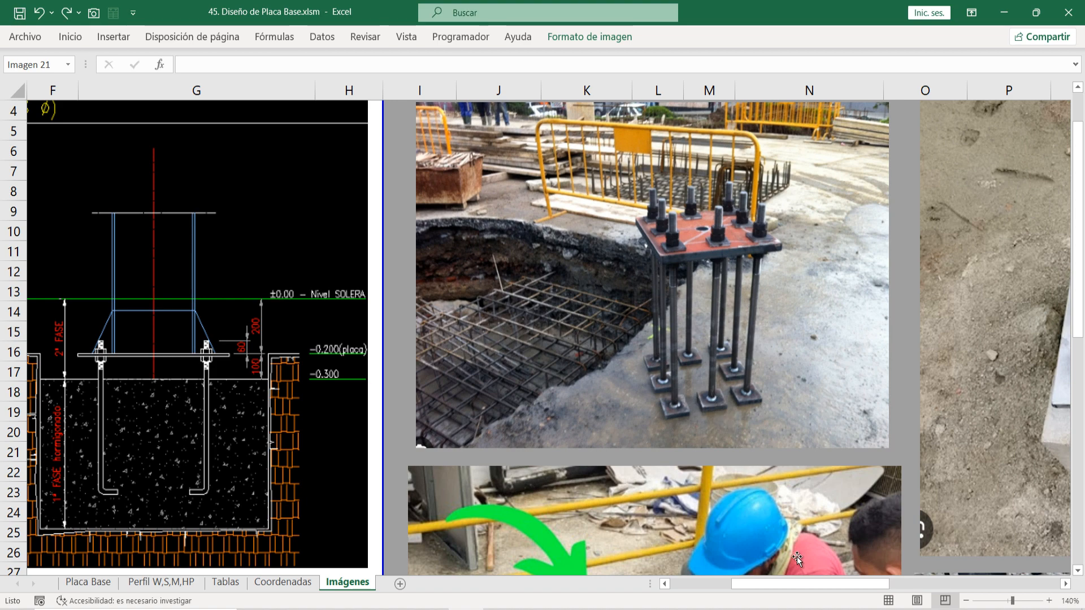
{"action": "left_click_drag", "start_coordinate": [795, 584], "coordinate": [692, 585]}
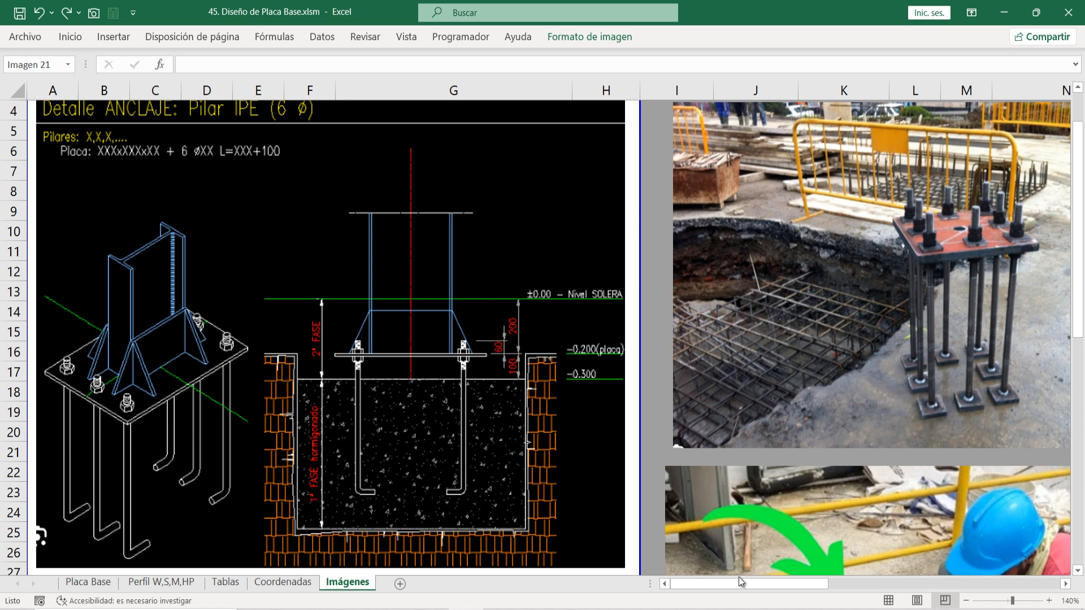
{"action": "left_click_drag", "start_coordinate": [741, 583], "coordinate": [778, 582]}
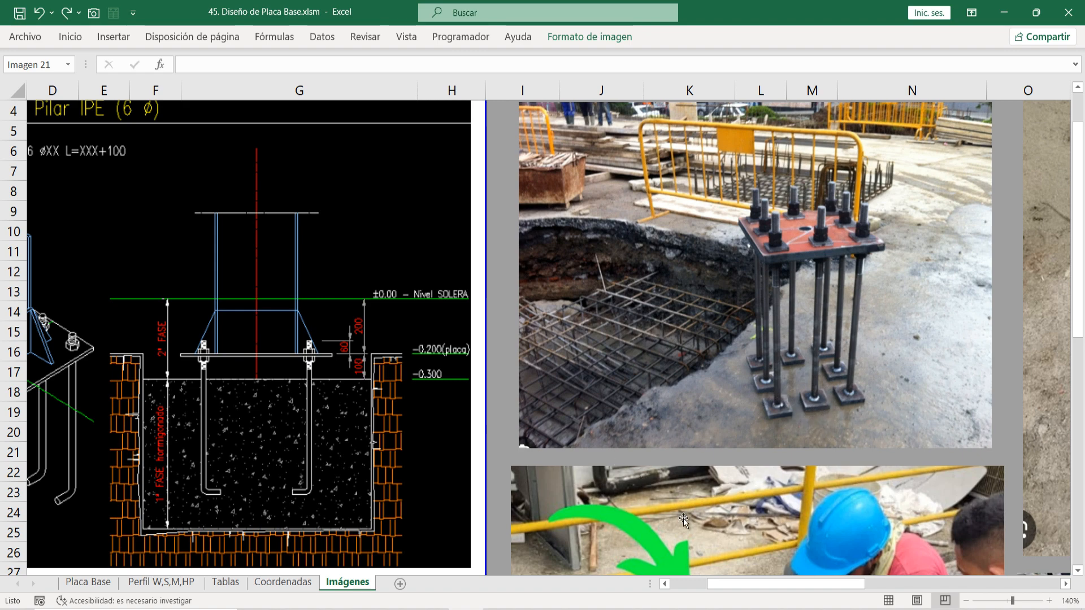
{"action": "left_click_drag", "start_coordinate": [773, 587], "coordinate": [823, 585]}
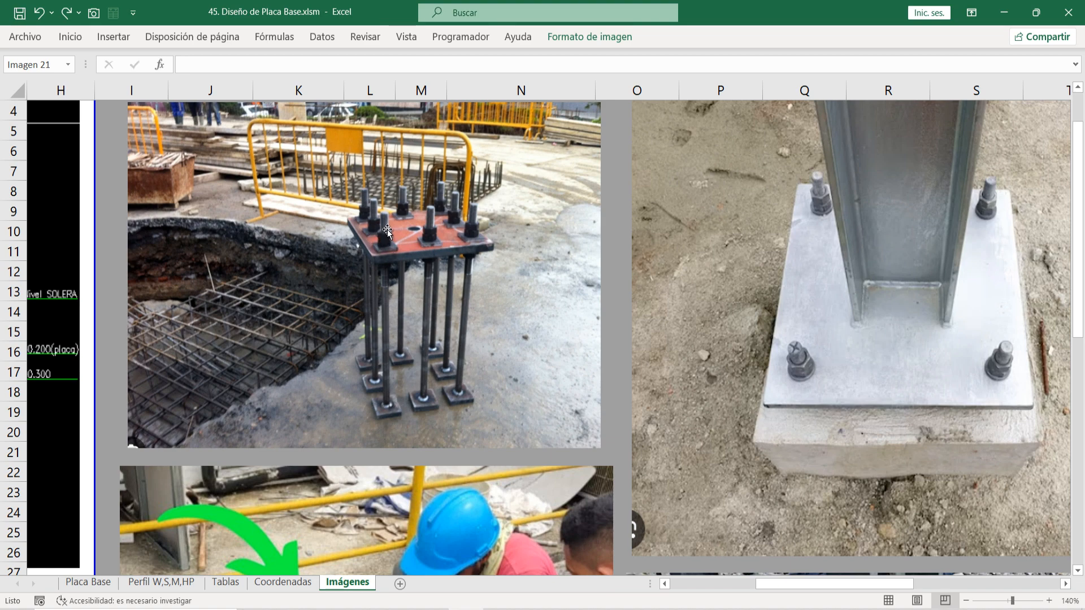
{"action": "scroll", "coordinate": [698, 472], "scroll_direction": "down", "scroll_amount": 2}
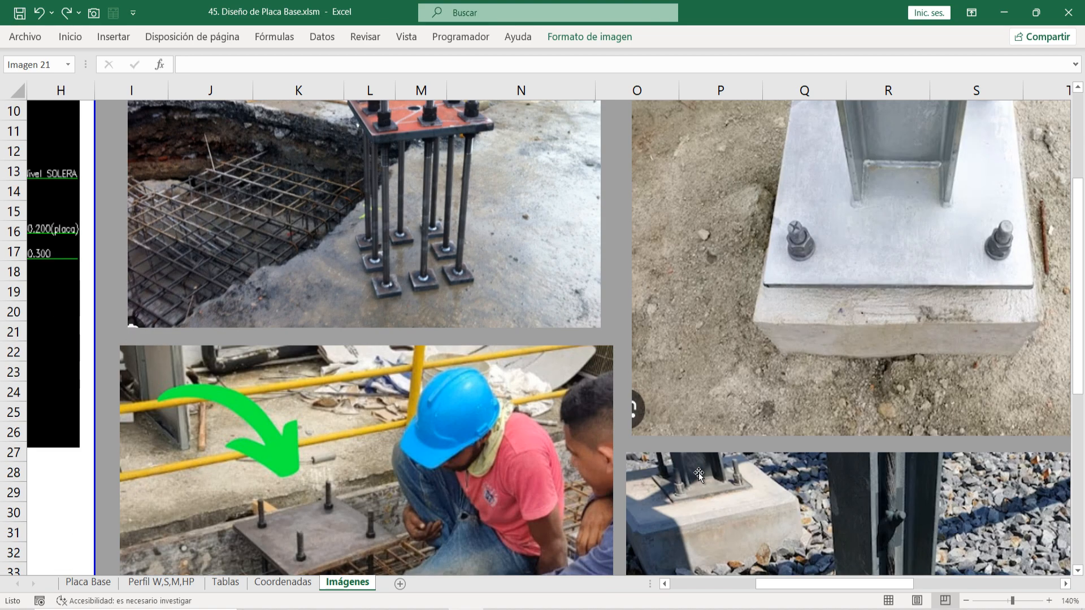
{"action": "scroll", "coordinate": [875, 542], "scroll_direction": "up", "scroll_amount": 1}
{"action": "left_click_drag", "start_coordinate": [842, 584], "coordinate": [921, 584]}
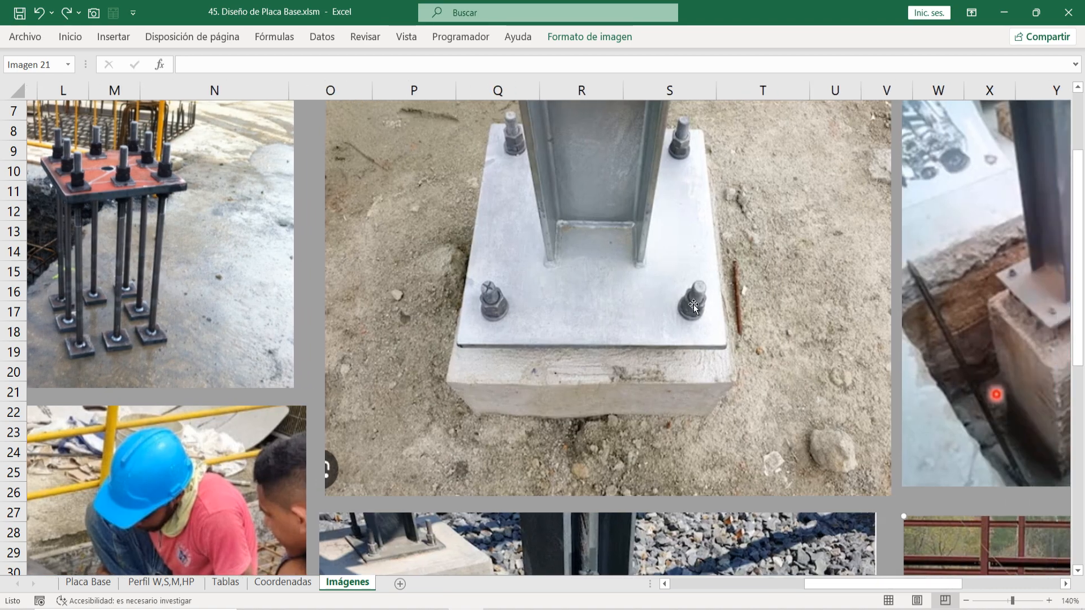
{"action": "scroll", "coordinate": [677, 334], "scroll_direction": "up", "scroll_amount": 1}
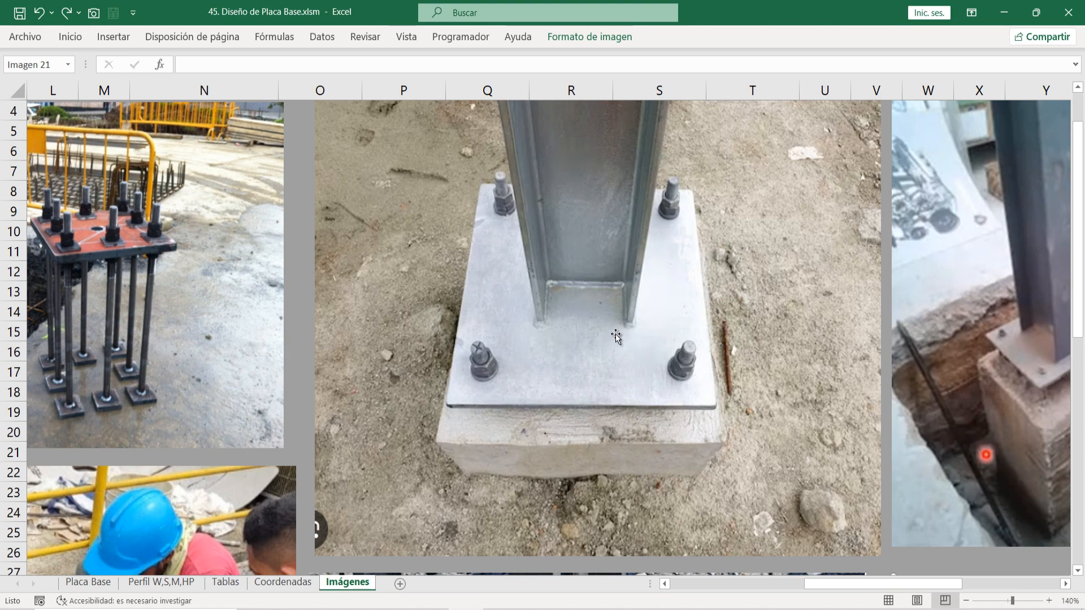
{"action": "scroll", "coordinate": [615, 334], "scroll_direction": "up", "scroll_amount": 1}
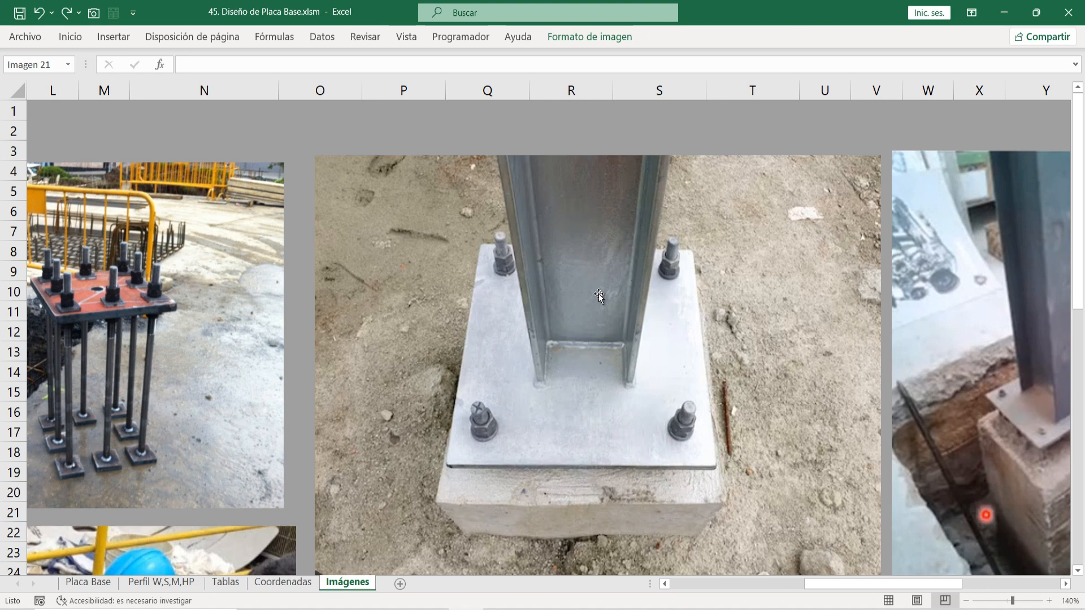
Step: Examine the remaining site photos of plate installation and columns on concrete pedestals, and return to the start of the Imágenes sheet
{"action": "scroll", "coordinate": [568, 323], "scroll_direction": "down", "scroll_amount": 3}
{"action": "scroll", "coordinate": [792, 529], "scroll_direction": "down", "scroll_amount": 4}
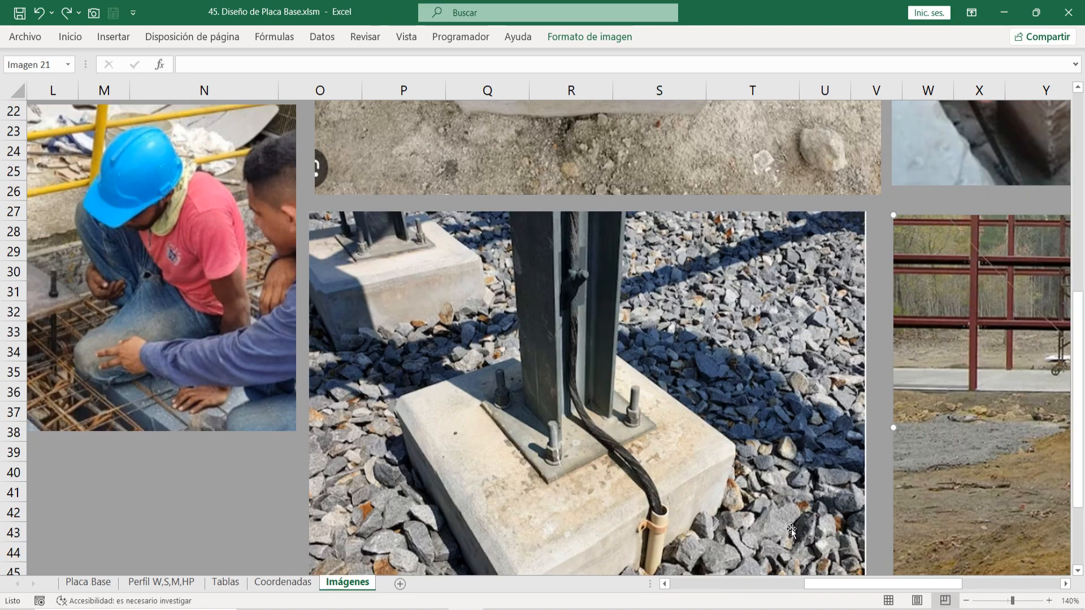
{"action": "left_click_drag", "start_coordinate": [828, 581], "coordinate": [776, 593]}
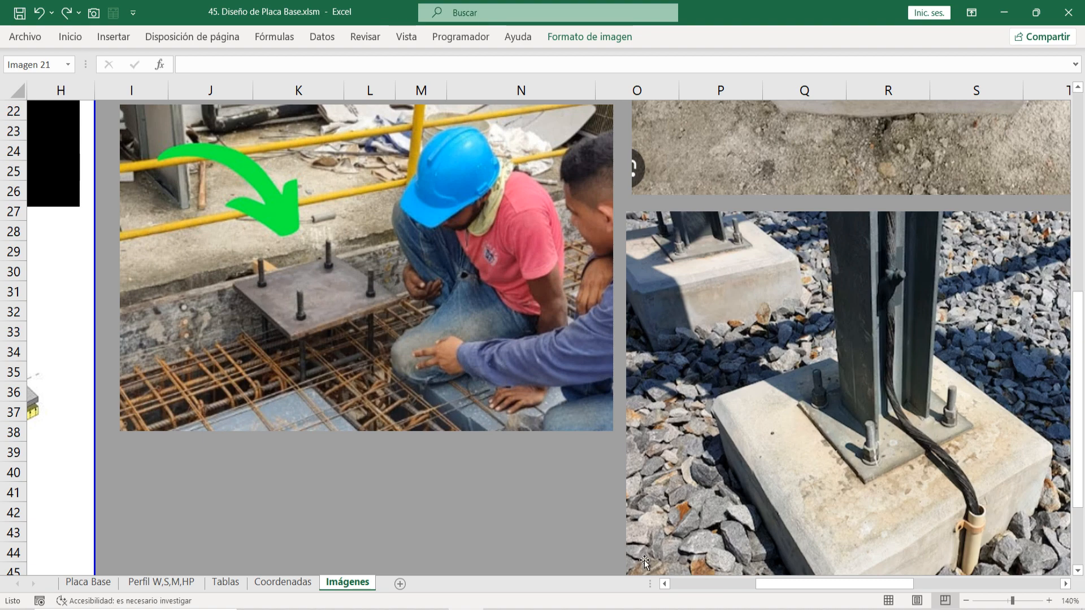
{"action": "left_click_drag", "start_coordinate": [830, 583], "coordinate": [924, 589]}
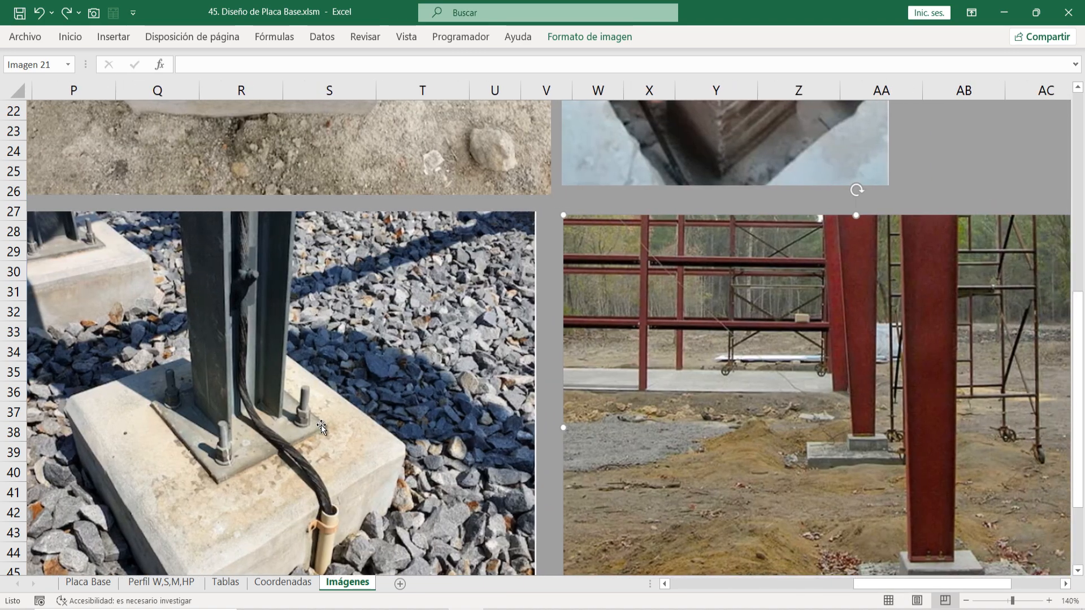
{"action": "scroll", "coordinate": [541, 355], "scroll_direction": "down", "scroll_amount": 2}
{"action": "scroll", "coordinate": [541, 355], "scroll_direction": "up", "scroll_amount": 2}
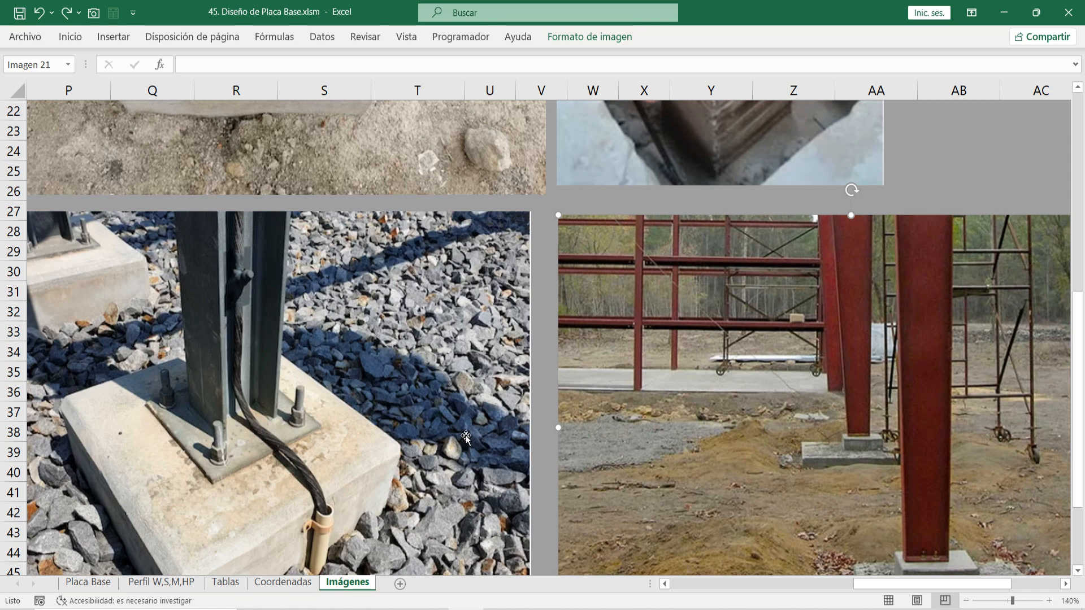
{"action": "scroll", "coordinate": [717, 541], "scroll_direction": "up", "scroll_amount": 5}
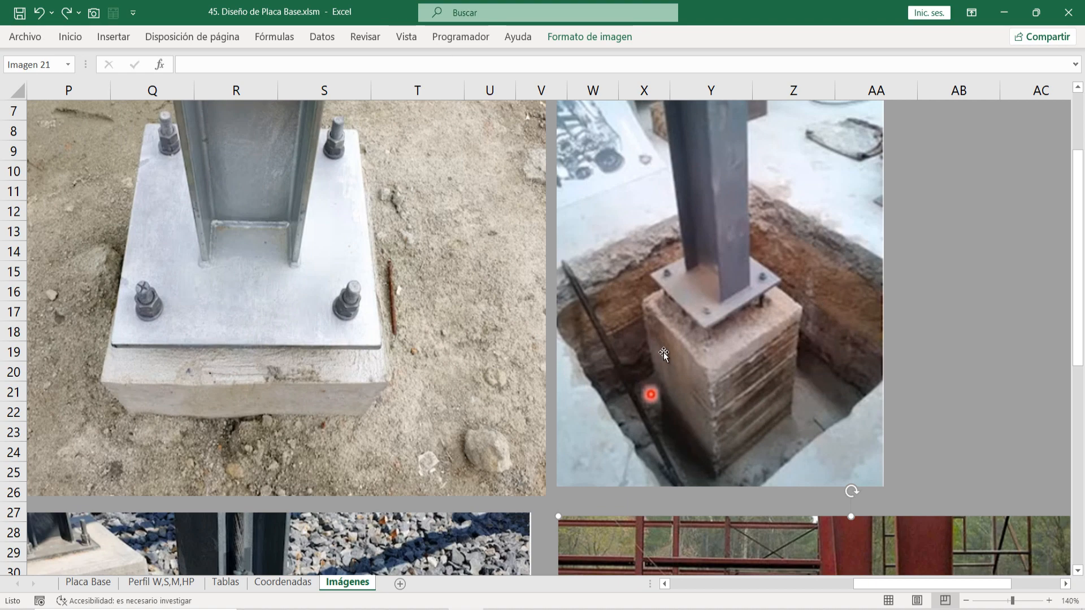
{"action": "scroll", "coordinate": [840, 429], "scroll_direction": "down", "scroll_amount": 7}
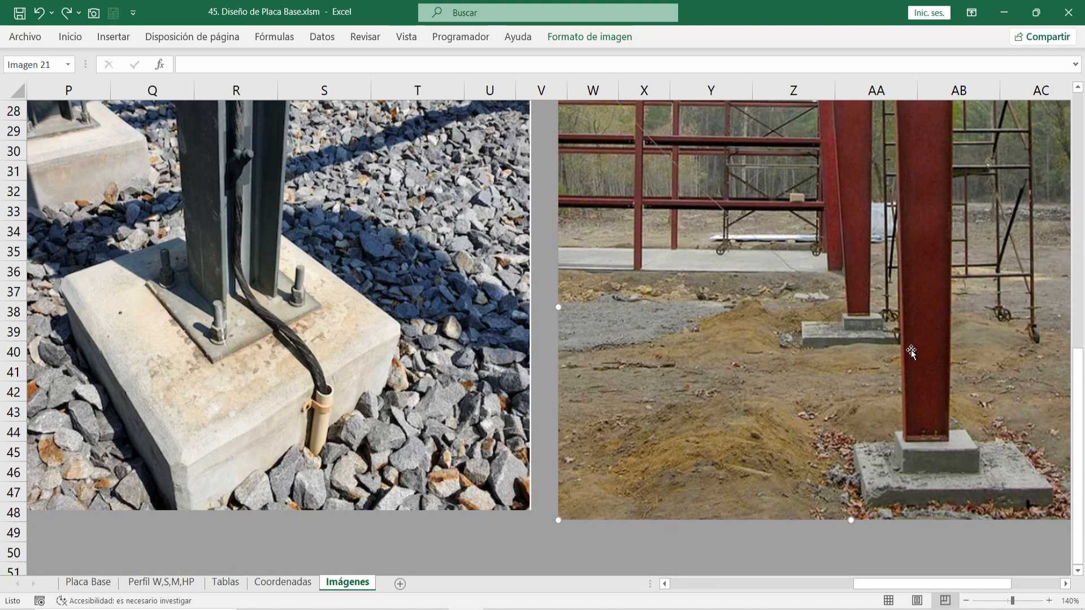
{"action": "scroll", "coordinate": [911, 351], "scroll_direction": "up", "scroll_amount": 9}
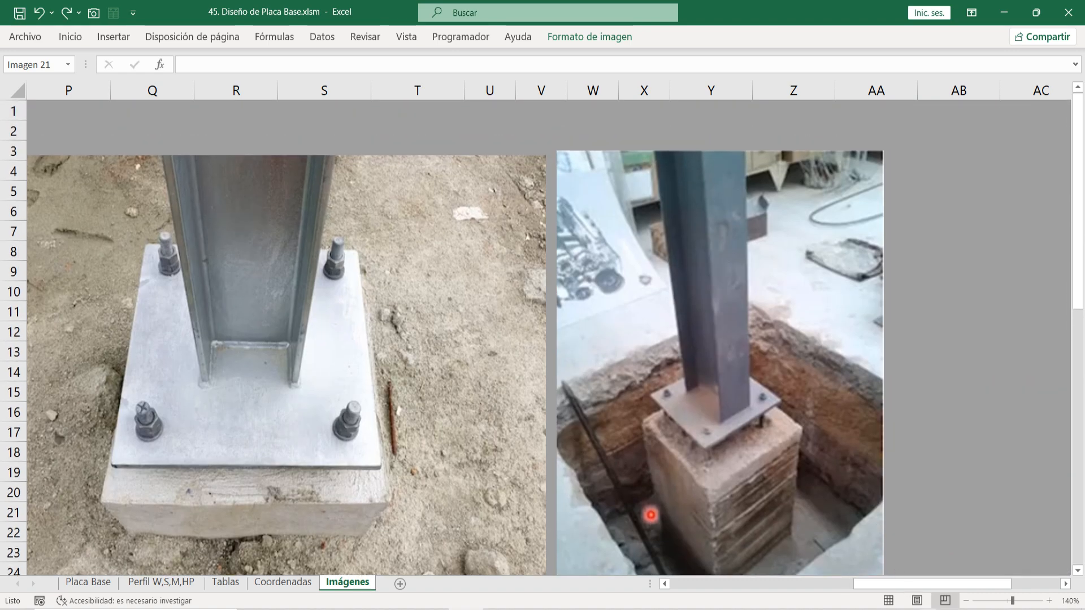
{"action": "left_click_drag", "start_coordinate": [916, 584], "coordinate": [658, 588]}
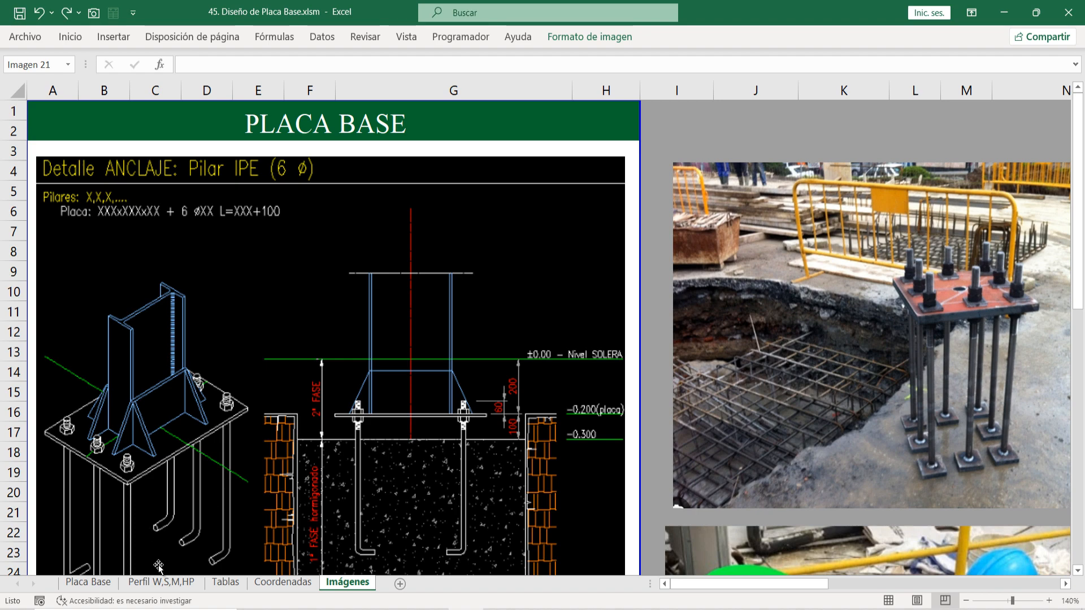
Step: Review the column profile, design loads, plate steel and concrete strength inputs under Datos de Entrada on the Placa Base sheet
{"action": "left_click", "coordinate": [88, 582]}
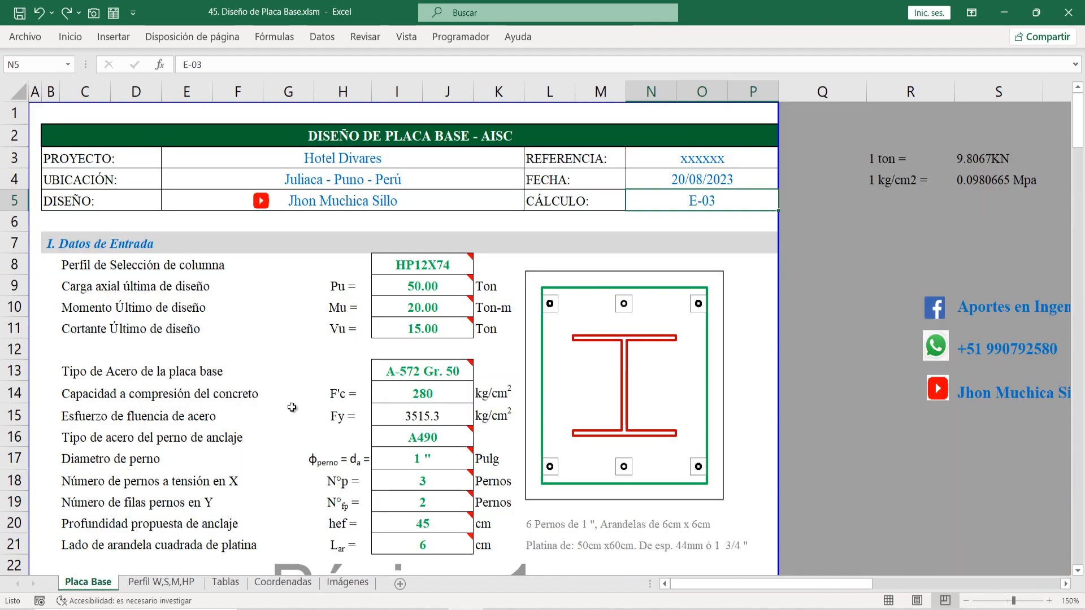
{"action": "scroll", "coordinate": [260, 308], "scroll_direction": "down", "scroll_amount": 1}
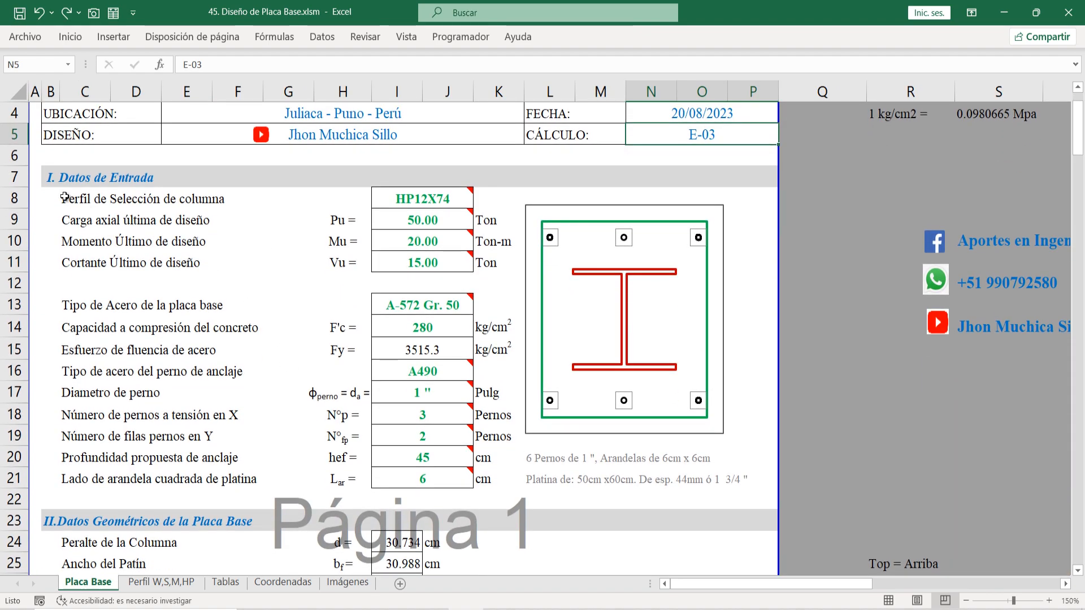
{"action": "left_click", "coordinate": [94, 196]}
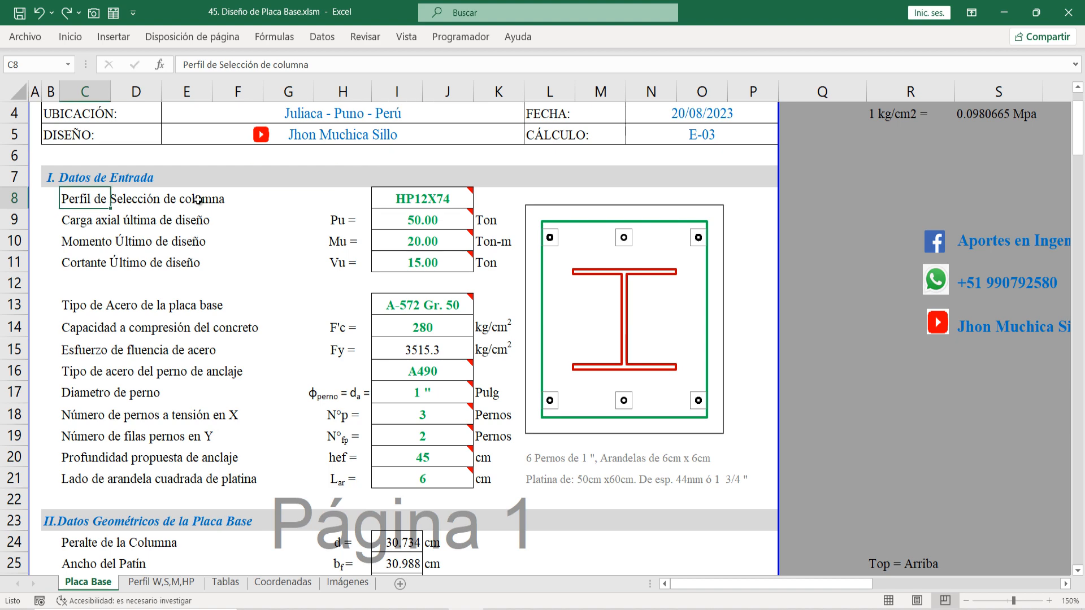
{"action": "left_click", "coordinate": [419, 202]}
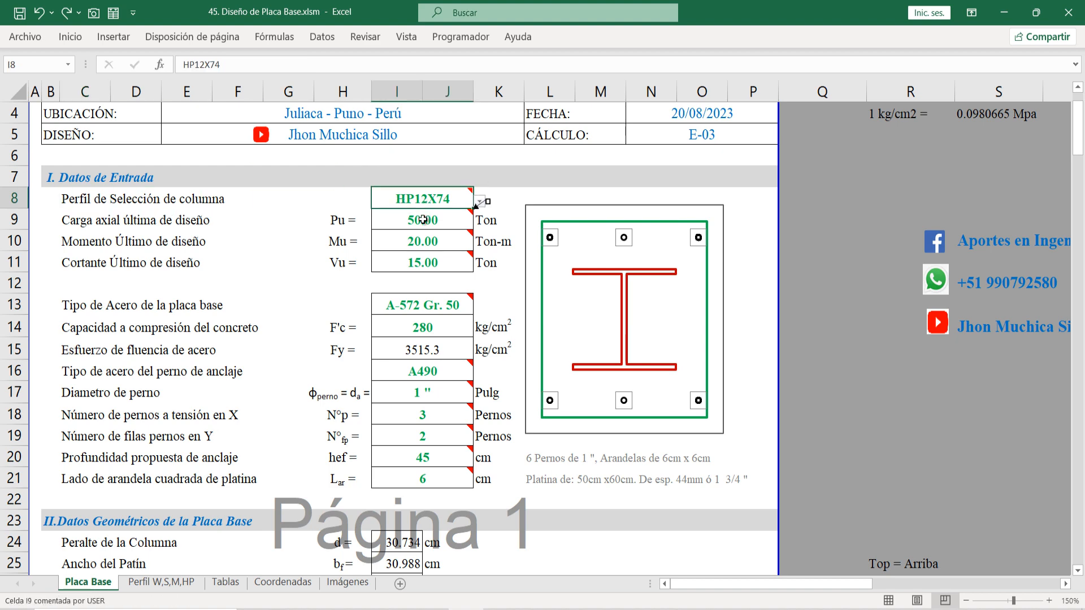
{"action": "left_click_drag", "start_coordinate": [428, 214], "coordinate": [436, 323]}
{"action": "scroll", "coordinate": [441, 308], "scroll_direction": "down", "scroll_amount": 2}
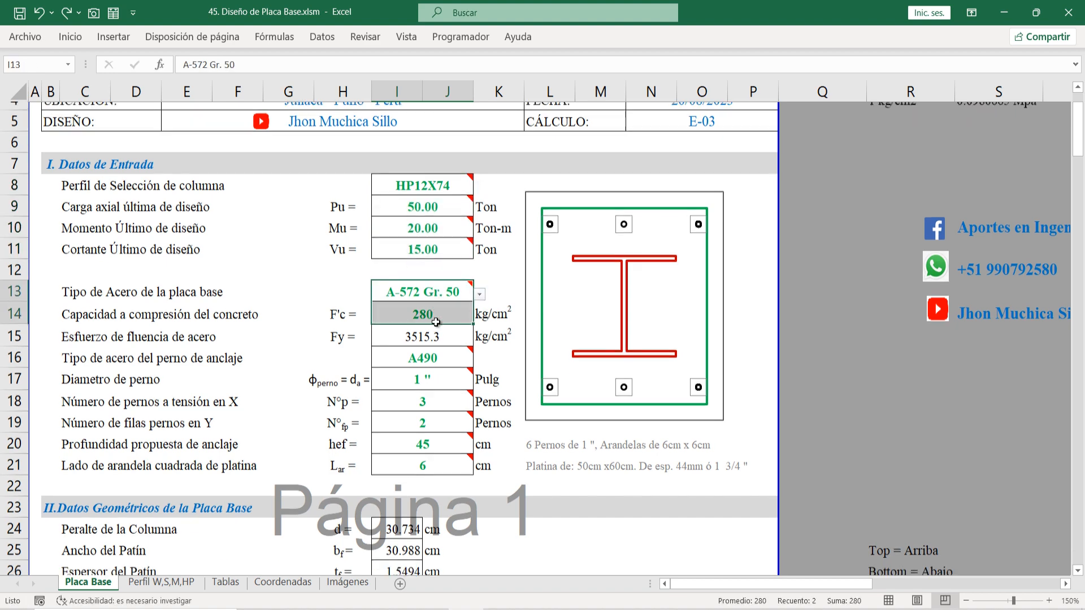
Step: Review the plate dimensions N and B and the concrete pedestal inputs from ha through BX right
{"action": "left_click_drag", "start_coordinate": [438, 236], "coordinate": [411, 346]}
{"action": "scroll", "coordinate": [411, 324], "scroll_direction": "down", "scroll_amount": 3}
{"action": "scroll", "coordinate": [411, 438], "scroll_direction": "down", "scroll_amount": 3}
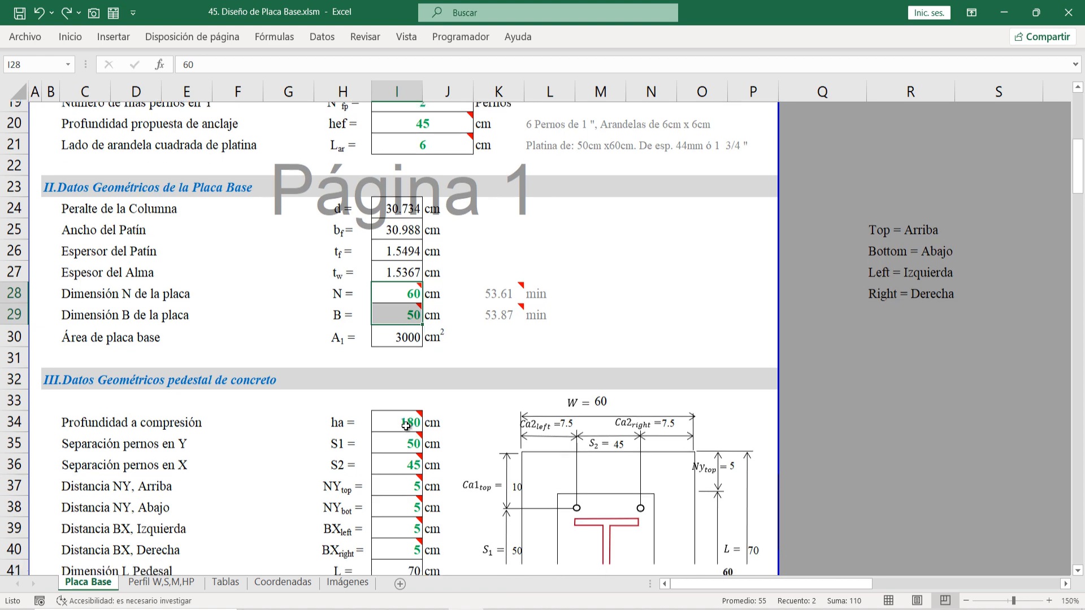
{"action": "left_click", "coordinate": [411, 238]}
{"action": "left_click_drag", "start_coordinate": [410, 298], "coordinate": [411, 370]}
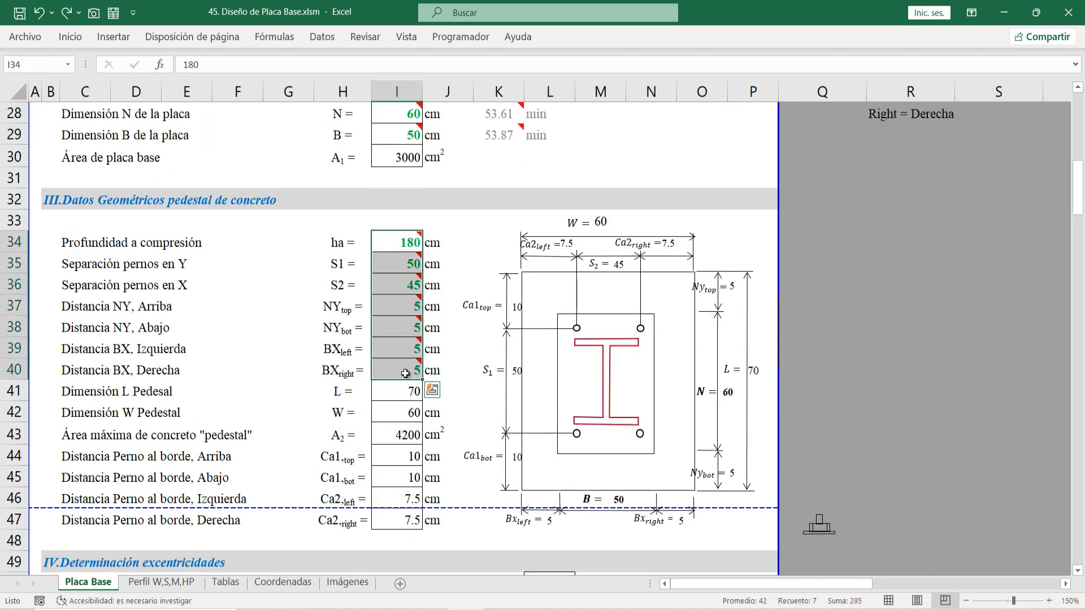
Step: Clear all editable values under Datos de Entrada, from the column profile and loads through the square washer side, keeping the Fy formula
{"action": "scroll", "coordinate": [440, 237], "scroll_direction": "up", "scroll_amount": 8}
{"action": "left_click_drag", "start_coordinate": [447, 201], "coordinate": [440, 256]}
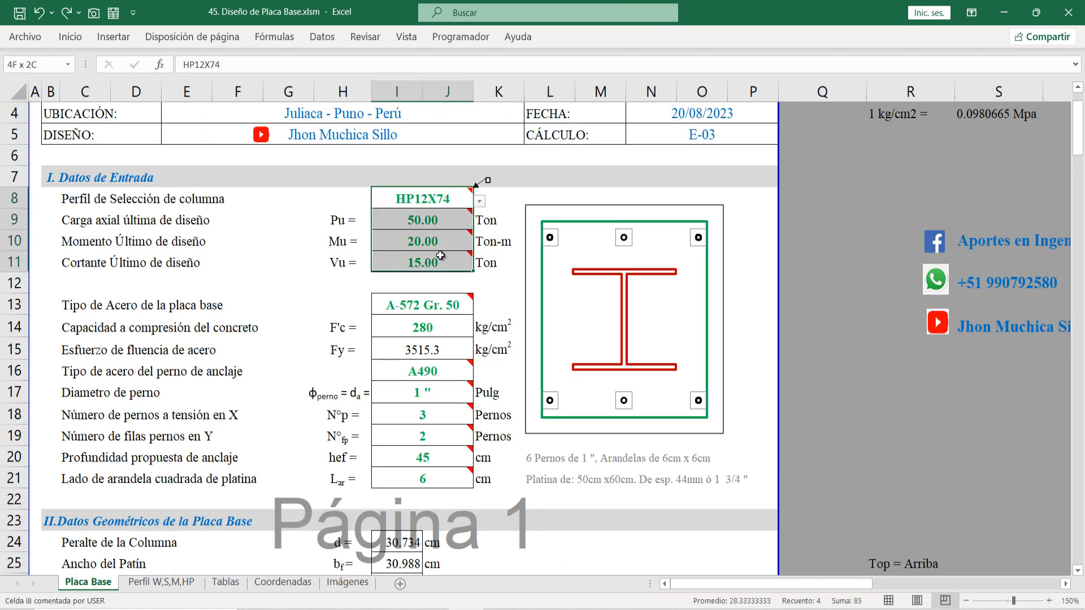
{"action": "key", "text": "Delete"}
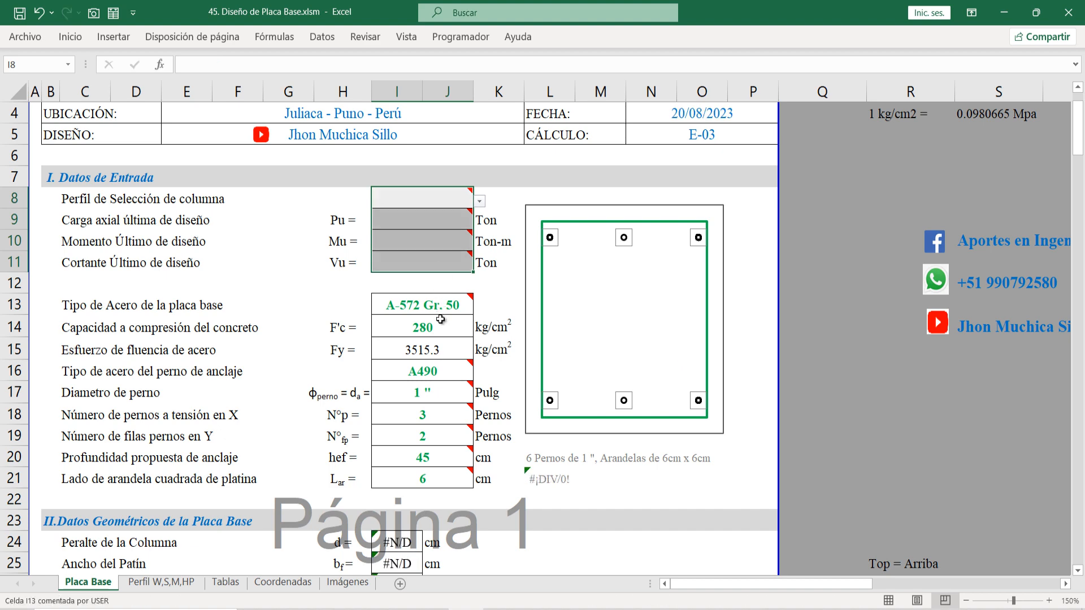
{"action": "left_click_drag", "start_coordinate": [424, 305], "coordinate": [424, 328]}
{"action": "key", "text": "Delete"}
{"action": "left_click_drag", "start_coordinate": [430, 372], "coordinate": [436, 480]}
{"action": "key", "text": "Delete"}
Step: Clear the plate dimensions N and B and the pedestal inputs from ha through BX right
{"action": "scroll", "coordinate": [421, 319], "scroll_direction": "down", "scroll_amount": 5}
{"action": "scroll", "coordinate": [421, 320], "scroll_direction": "up", "scroll_amount": 3}
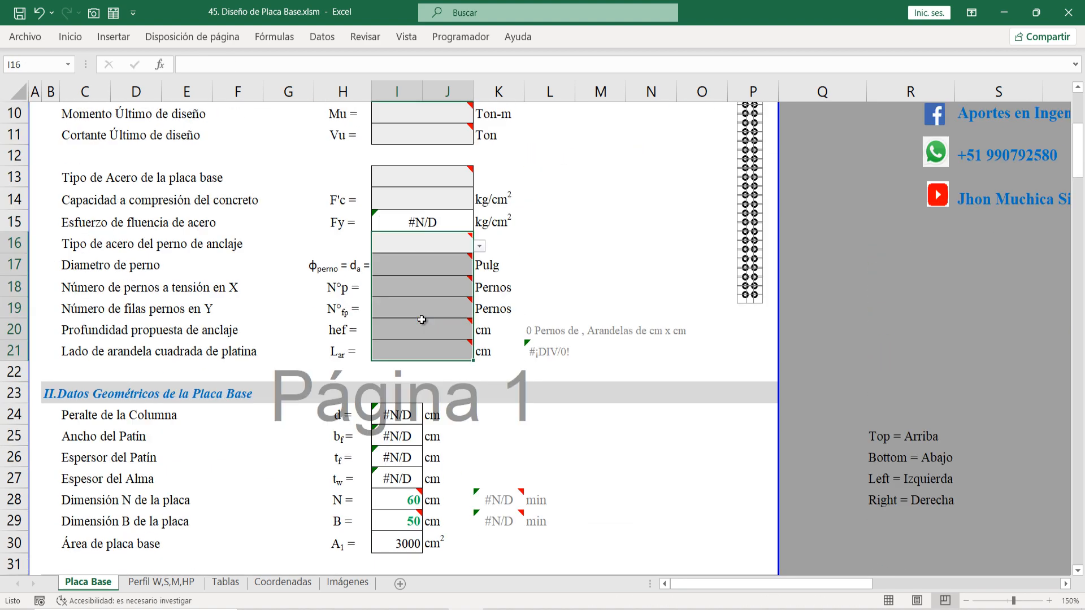
{"action": "scroll", "coordinate": [421, 319], "scroll_direction": "down", "scroll_amount": 3}
{"action": "left_click_drag", "start_coordinate": [409, 306], "coordinate": [406, 318]}
{"action": "key", "text": "Delete"}
{"action": "scroll", "coordinate": [407, 318], "scroll_direction": "down", "scroll_amount": 4}
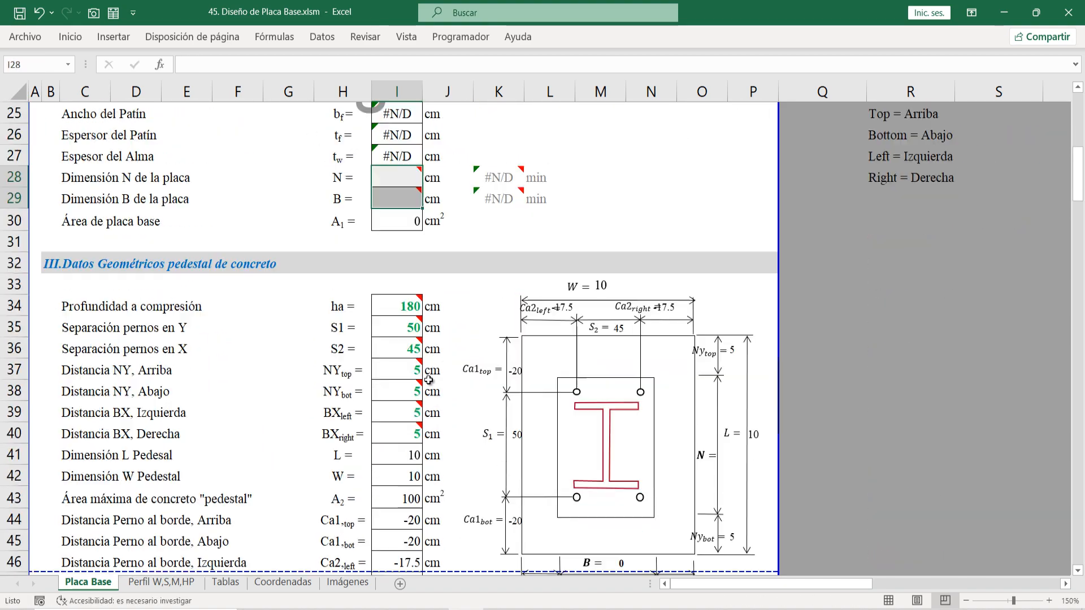
{"action": "left_click_drag", "start_coordinate": [406, 178], "coordinate": [406, 308]}
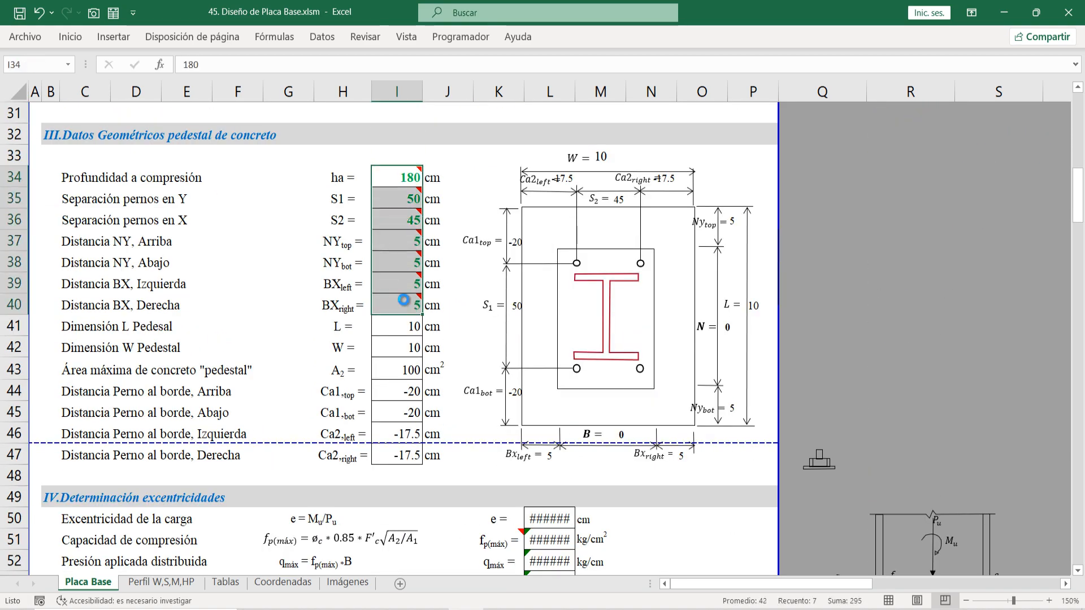
{"action": "key", "text": "Delete"}
Step: Switch the anchor type for the Ψc,N factor to Anclaje postinstalados, and set it back to Anclaje preinstalado
{"action": "scroll", "coordinate": [566, 405], "scroll_direction": "down", "scroll_amount": 6}
{"action": "scroll", "coordinate": [567, 405], "scroll_direction": "down", "scroll_amount": 18}
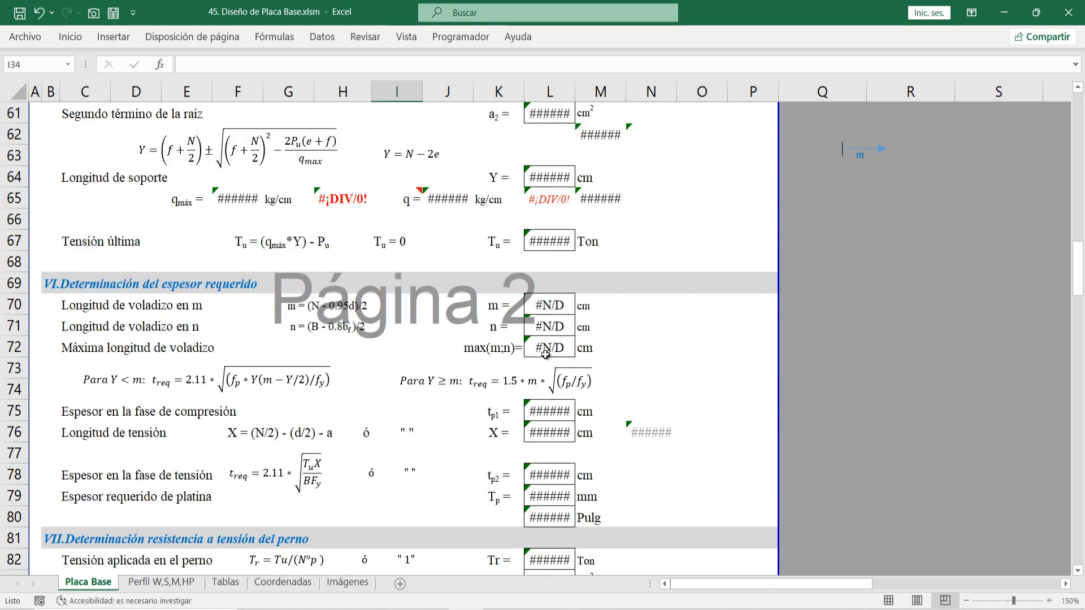
{"action": "scroll", "coordinate": [538, 361], "scroll_direction": "down", "scroll_amount": 5}
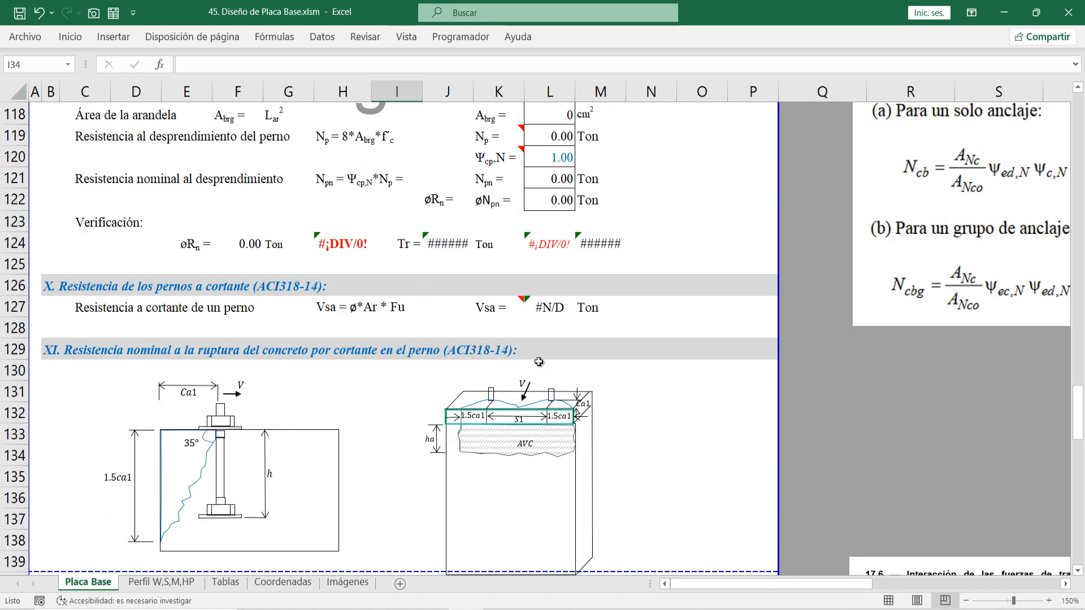
{"action": "scroll", "coordinate": [538, 361], "scroll_direction": "up", "scroll_amount": 5}
{"action": "left_click", "coordinate": [296, 157]}
{"action": "left_click", "coordinate": [320, 163]}
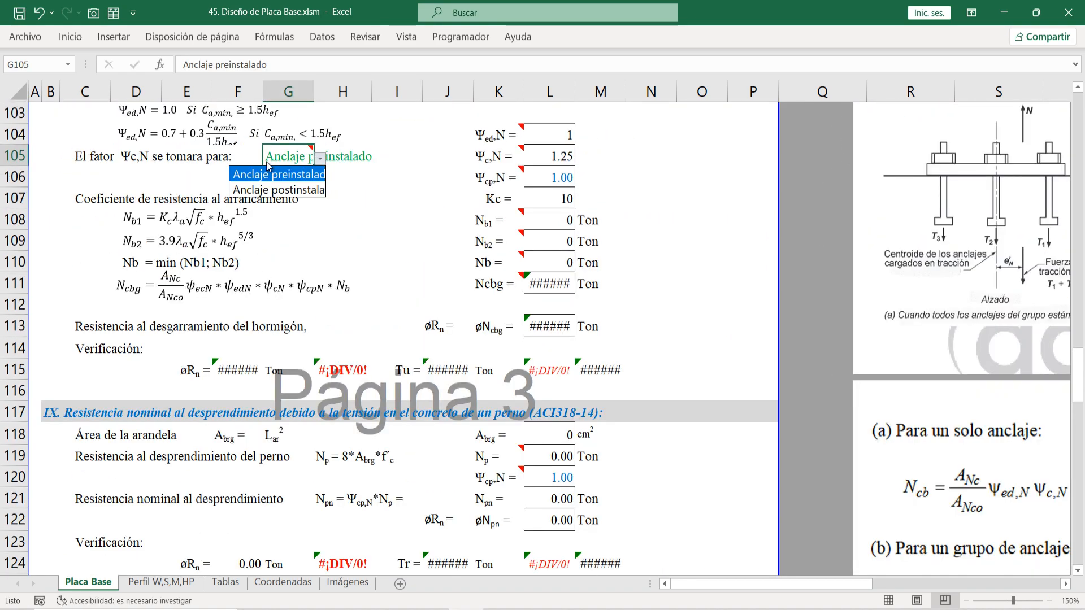
{"action": "left_click", "coordinate": [305, 187]}
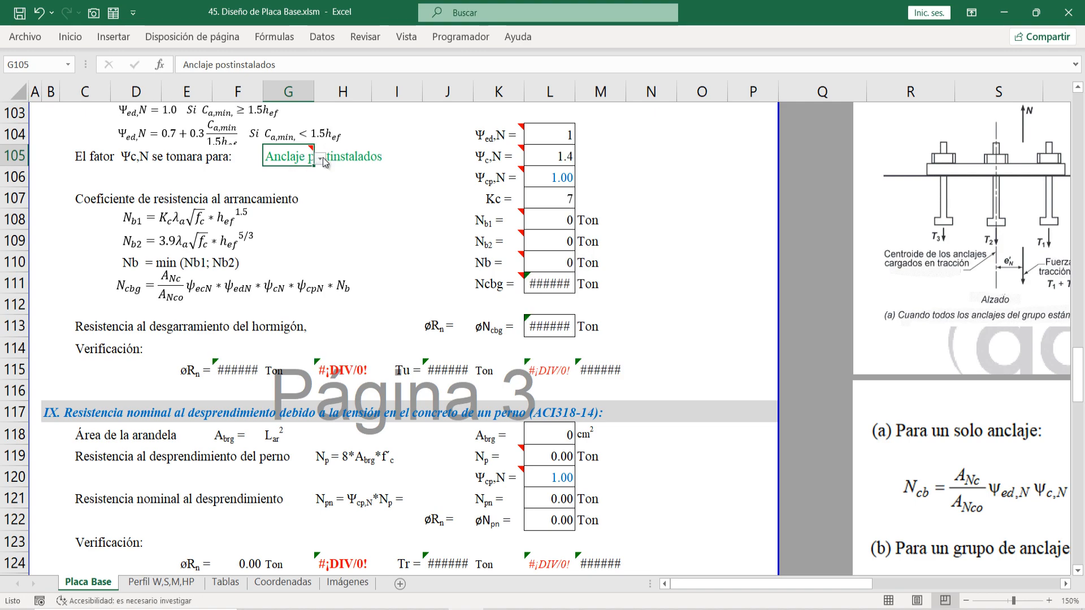
{"action": "left_click", "coordinate": [320, 160]}
{"action": "left_click", "coordinate": [289, 172]}
Step: Look over the shear resistance and base shear capacity sections, and return to the emptied Datos de Entrada section
{"action": "scroll", "coordinate": [567, 371], "scroll_direction": "down", "scroll_amount": 20}
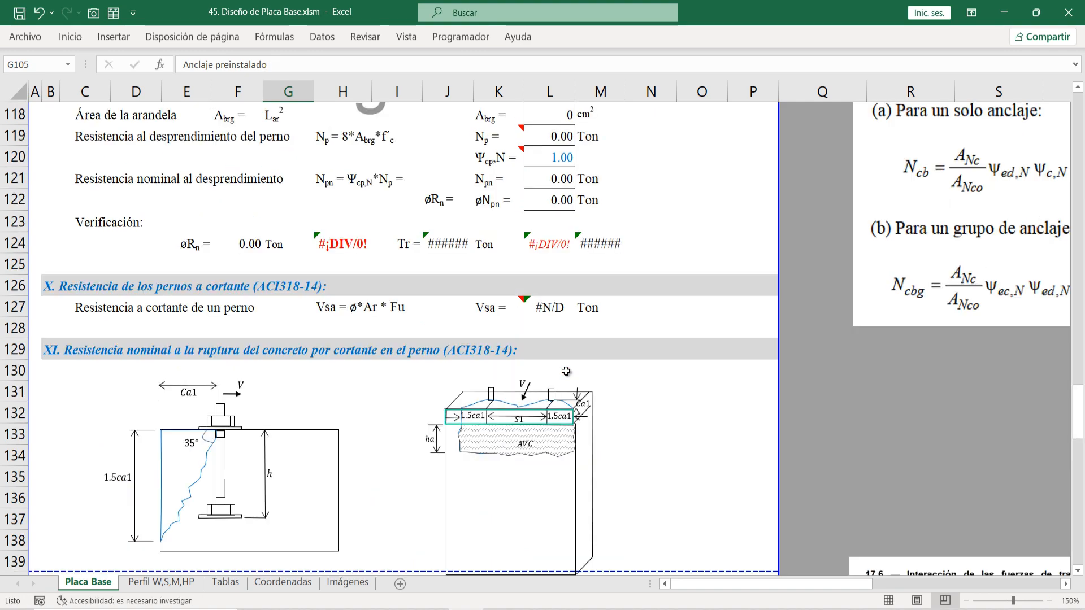
{"action": "scroll", "coordinate": [566, 371], "scroll_direction": "up", "scroll_amount": 20}
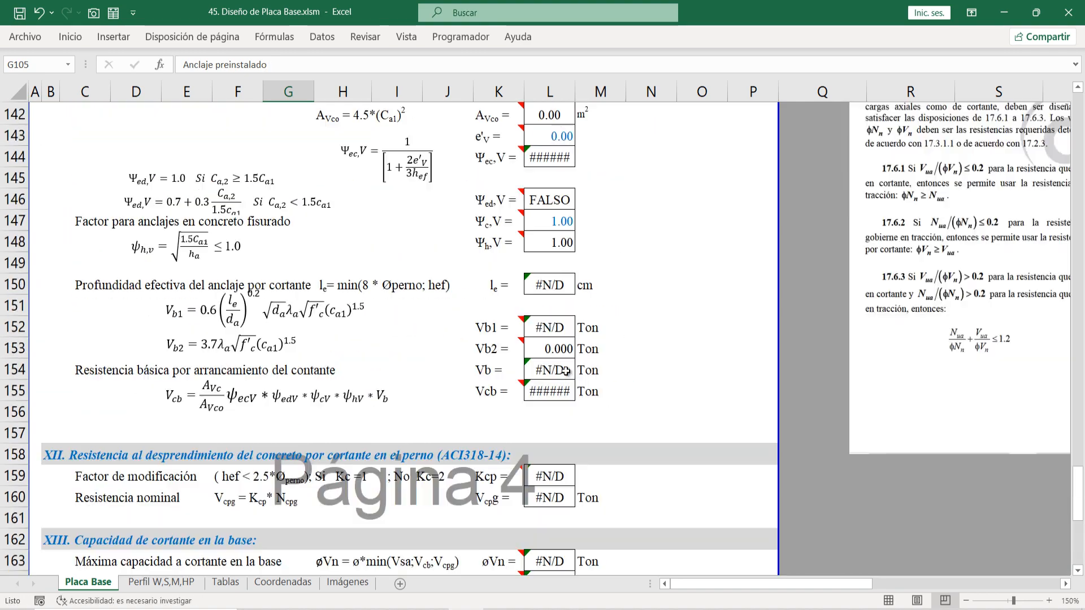
{"action": "scroll", "coordinate": [556, 371], "scroll_direction": "up", "scroll_amount": 12}
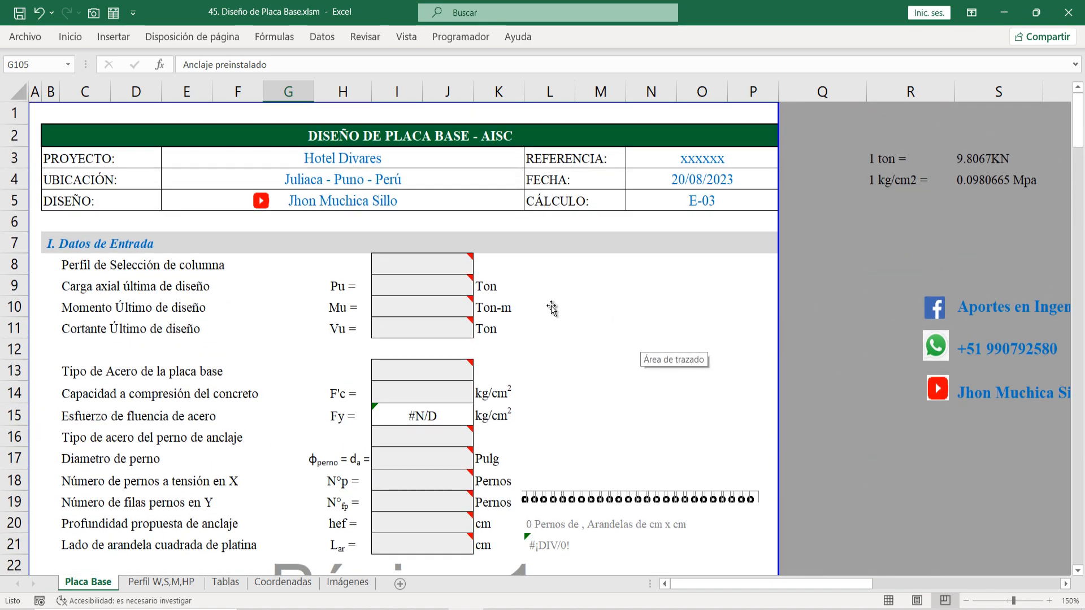
{"action": "left_click", "coordinate": [343, 308]}
{"action": "scroll", "coordinate": [170, 292], "scroll_direction": "down", "scroll_amount": 1}
{"action": "scroll", "coordinate": [170, 293], "scroll_direction": "down", "scroll_amount": 3}
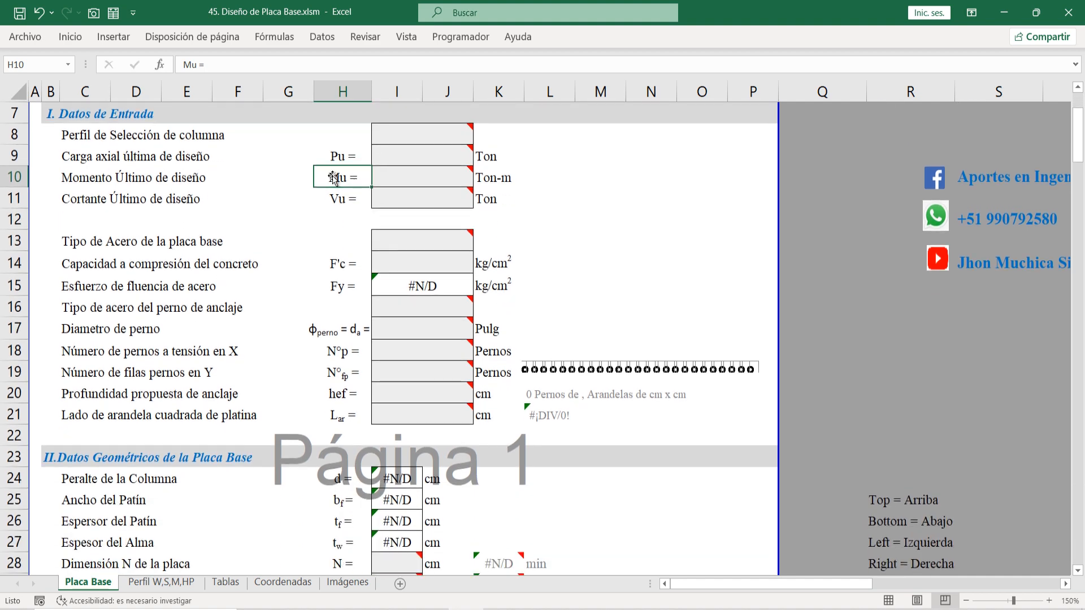
{"action": "scroll", "coordinate": [396, 299], "scroll_direction": "up", "scroll_amount": 4}
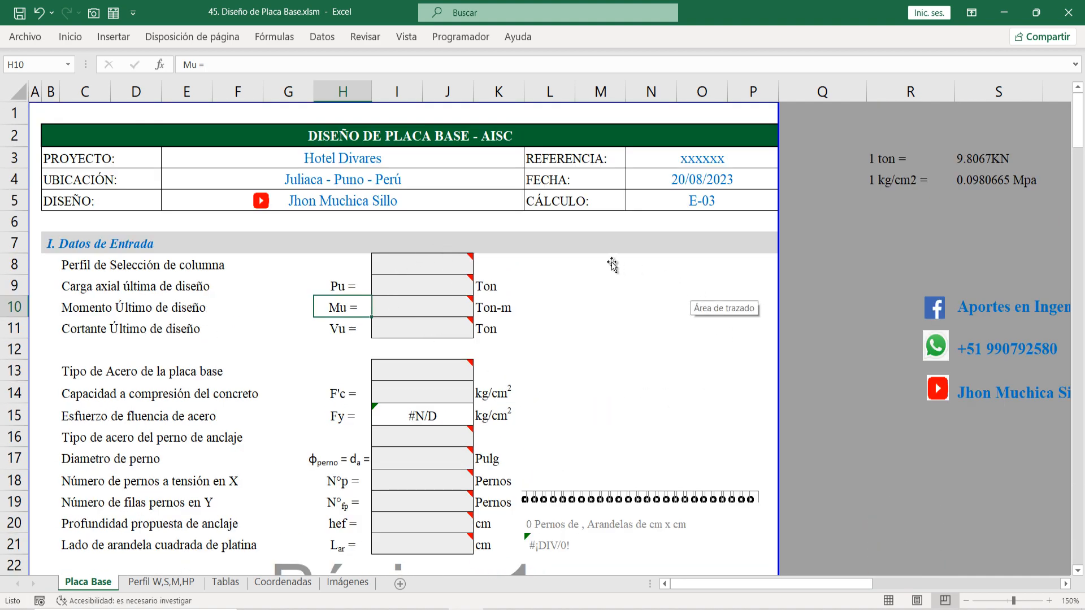
Step: Choose M4X6 from the list of column profiles under Datos de Entrada
{"action": "left_click", "coordinate": [435, 267]}
{"action": "left_click", "coordinate": [88, 263]}
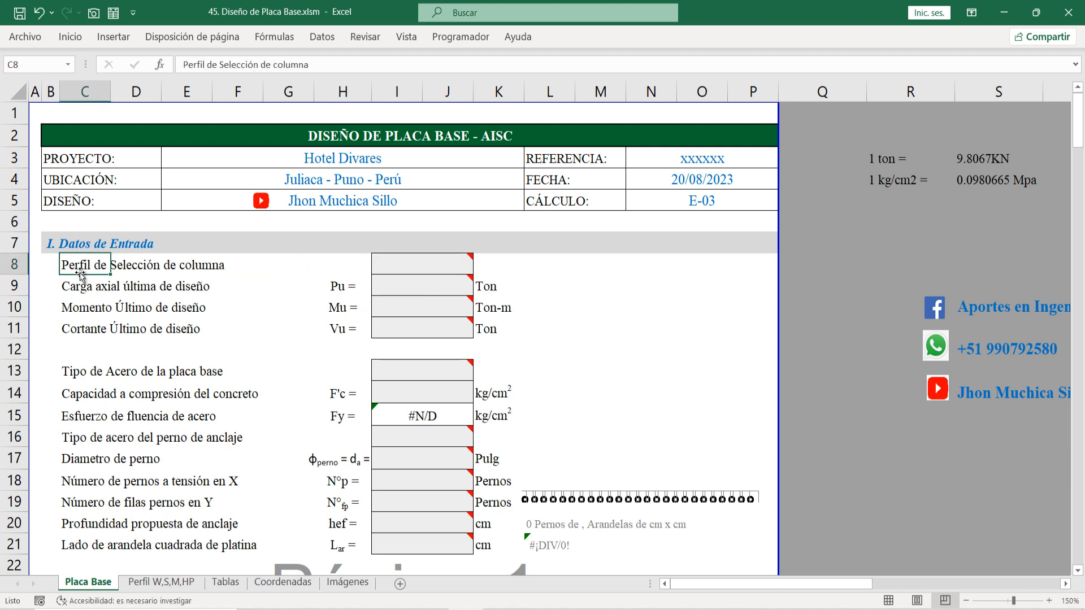
{"action": "left_click", "coordinate": [466, 266]}
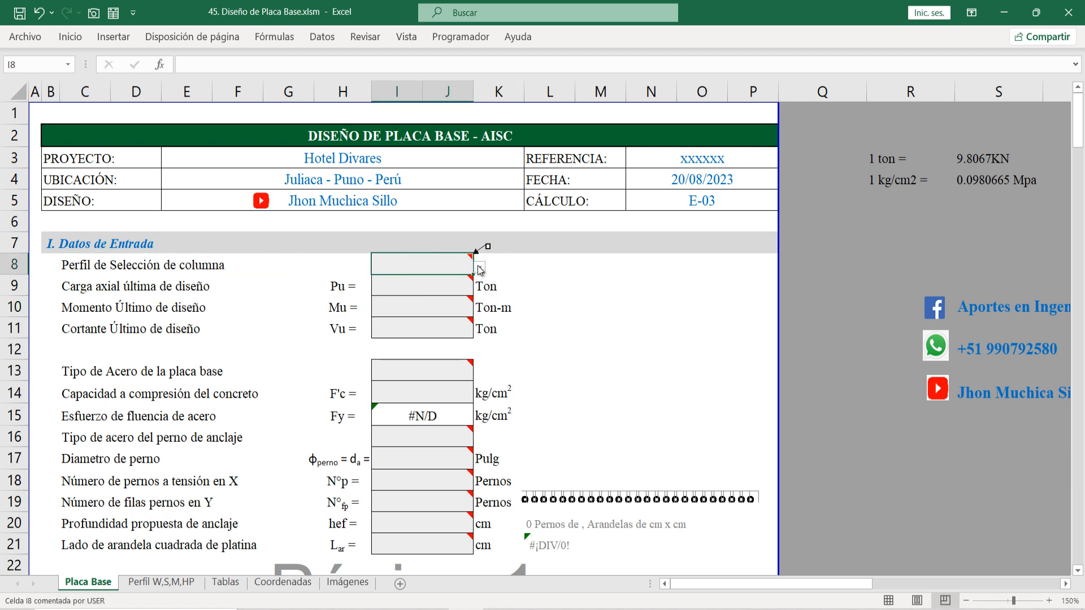
{"action": "left_click", "coordinate": [479, 267]}
{"action": "left_click_drag", "start_coordinate": [471, 373], "coordinate": [474, 362]}
{"action": "left_click", "coordinate": [396, 313]}
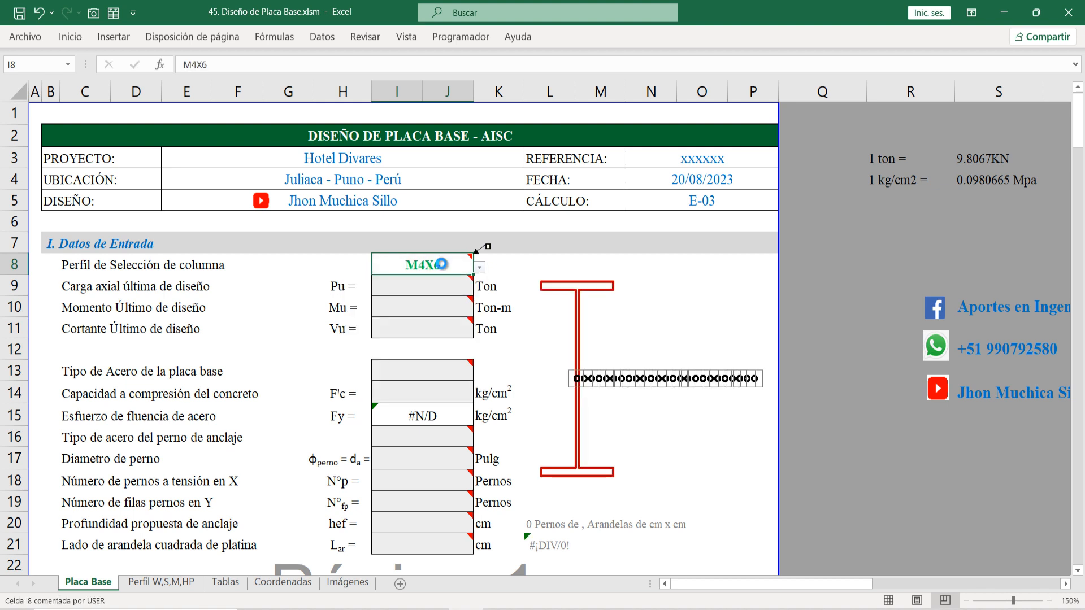
Step: Clear the column profile and enter W12X279 in its place
{"action": "key", "text": "Delete"}
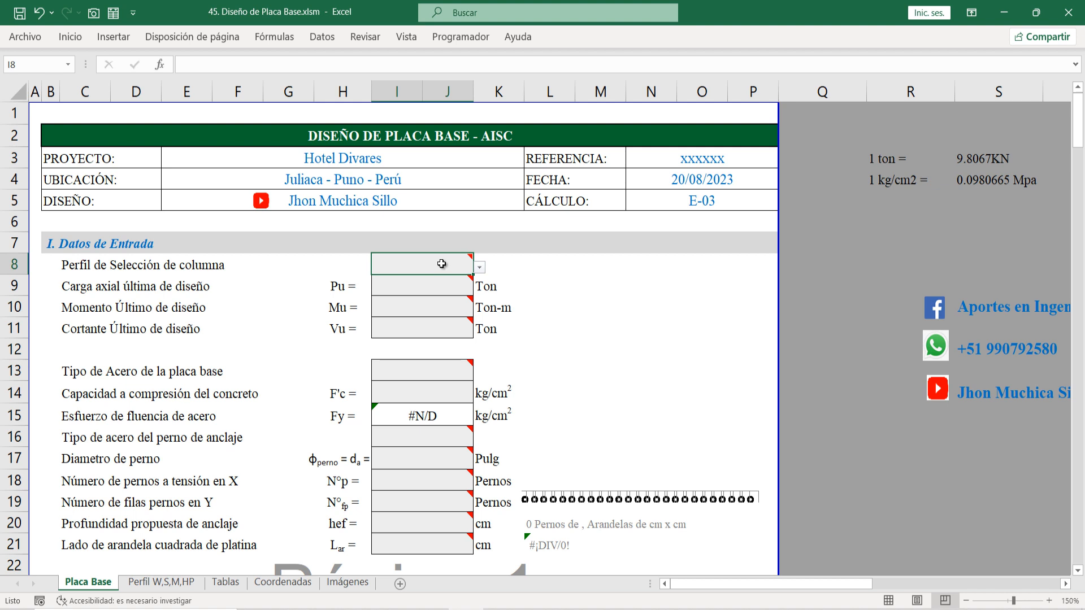
{"action": "type", "text": "w"}
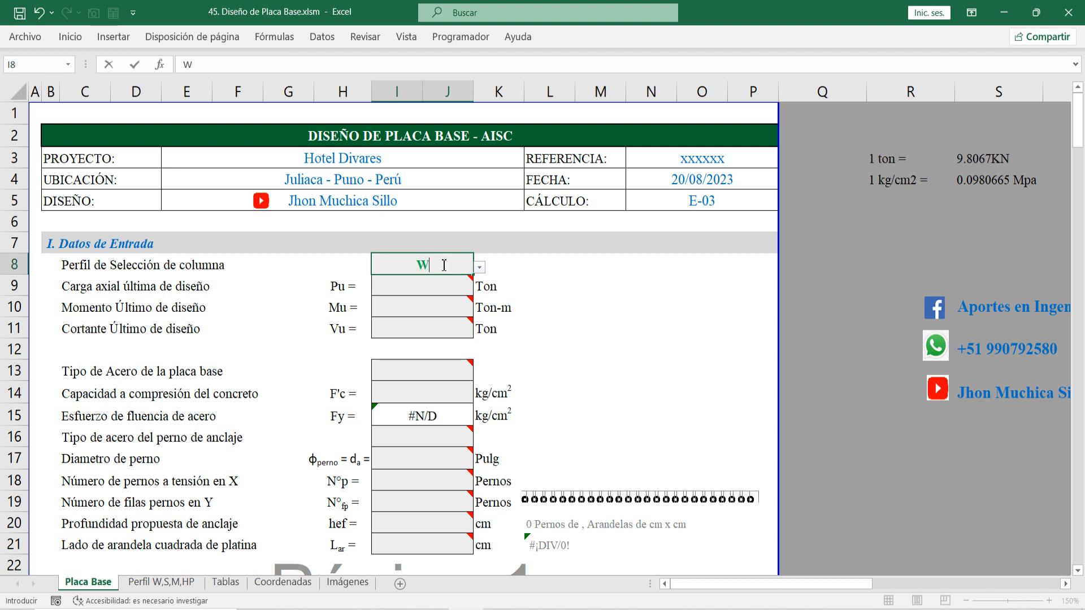
{"action": "type", "text": "12X279"}
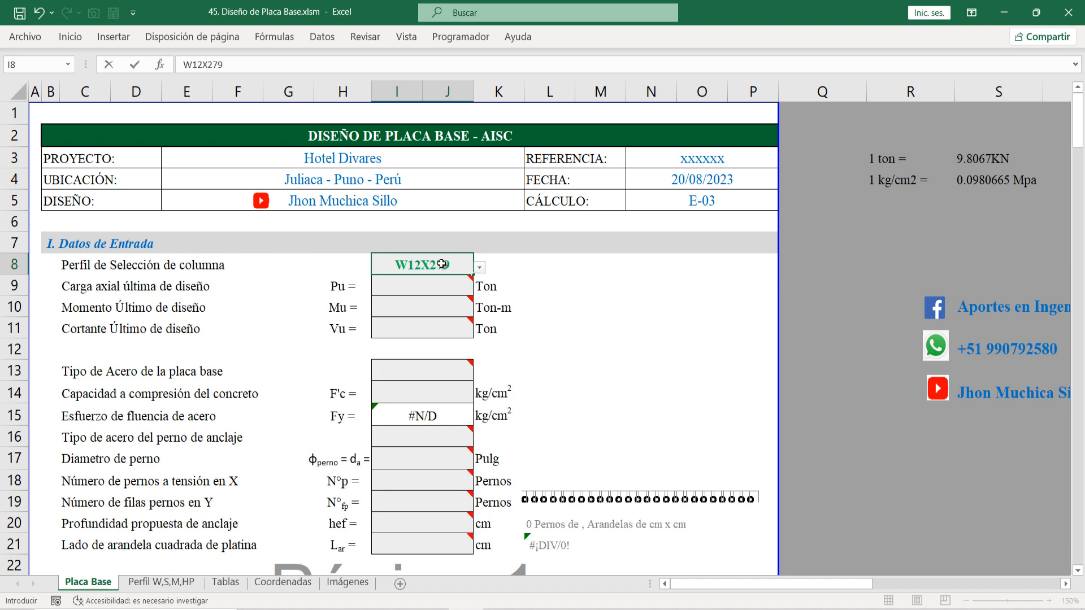
{"action": "key", "text": "Return"}
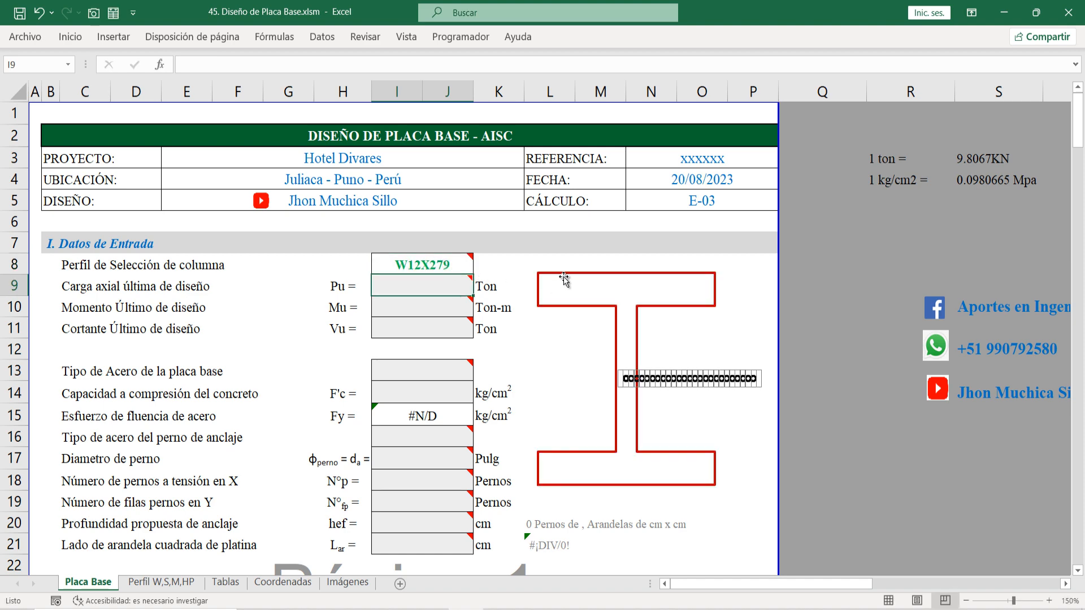
Step: Check the column depth, flange width, flange thickness and web thickness looked up for the entered profile
{"action": "scroll", "coordinate": [628, 396], "scroll_direction": "down", "scroll_amount": 2}
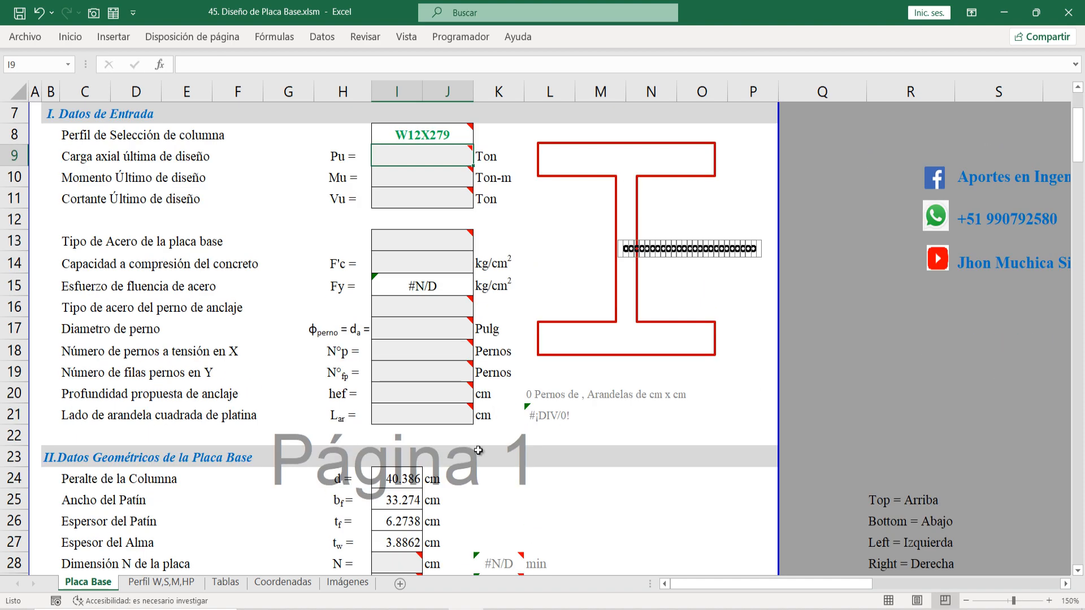
{"action": "left_click_drag", "start_coordinate": [402, 478], "coordinate": [413, 547]}
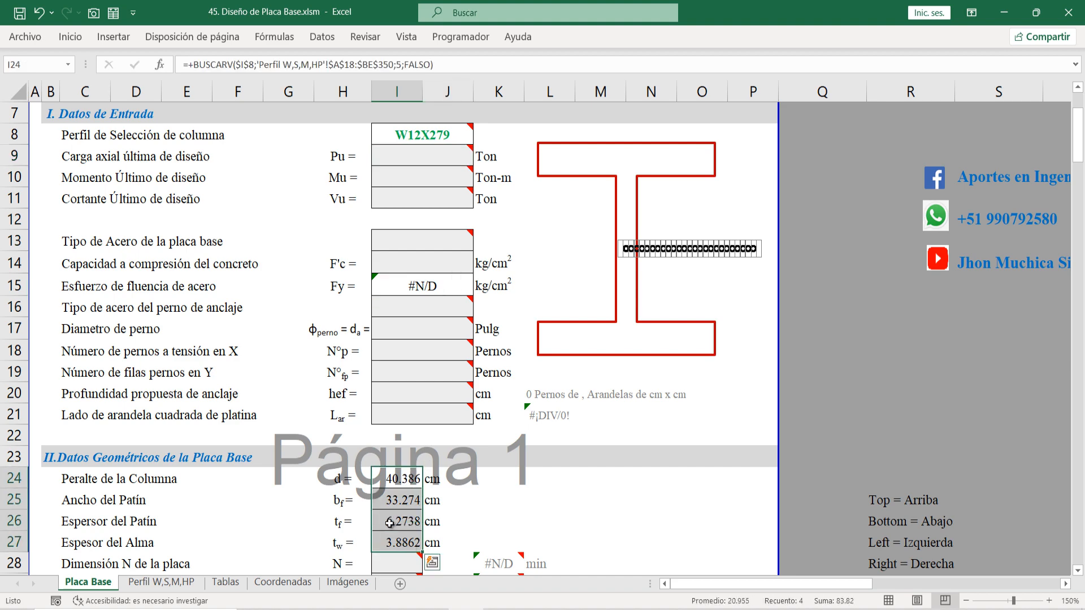
{"action": "scroll", "coordinate": [412, 497], "scroll_direction": "up", "scroll_amount": 2}
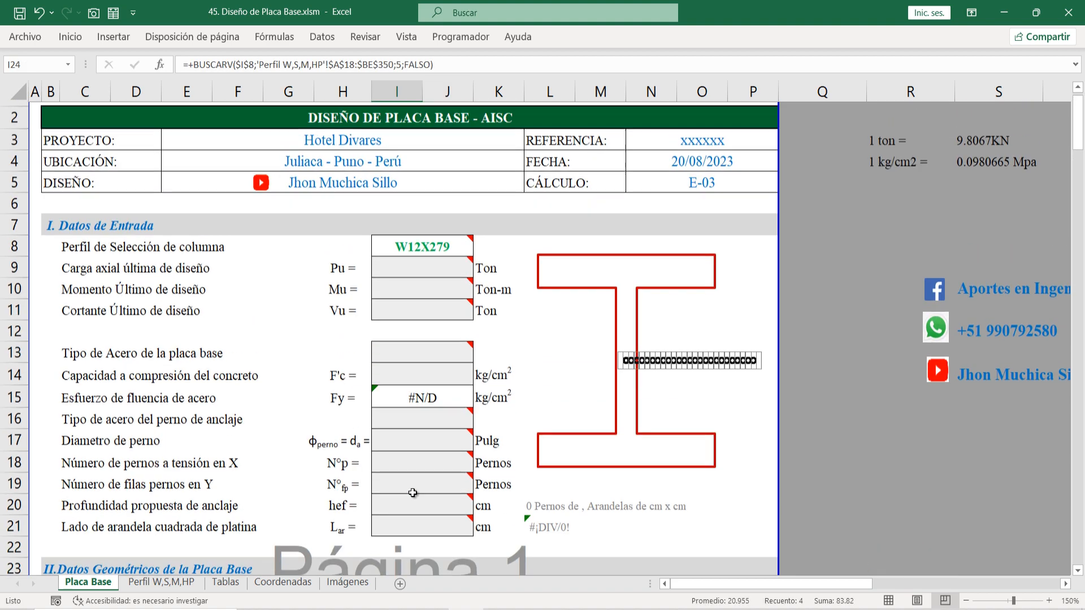
{"action": "left_click", "coordinate": [422, 370]}
Step: Examine the section dimension table on the Perfil W,S,M,HP sheet, and return to the column dimensions on the Placa Base sheet
{"action": "left_click", "coordinate": [179, 583]}
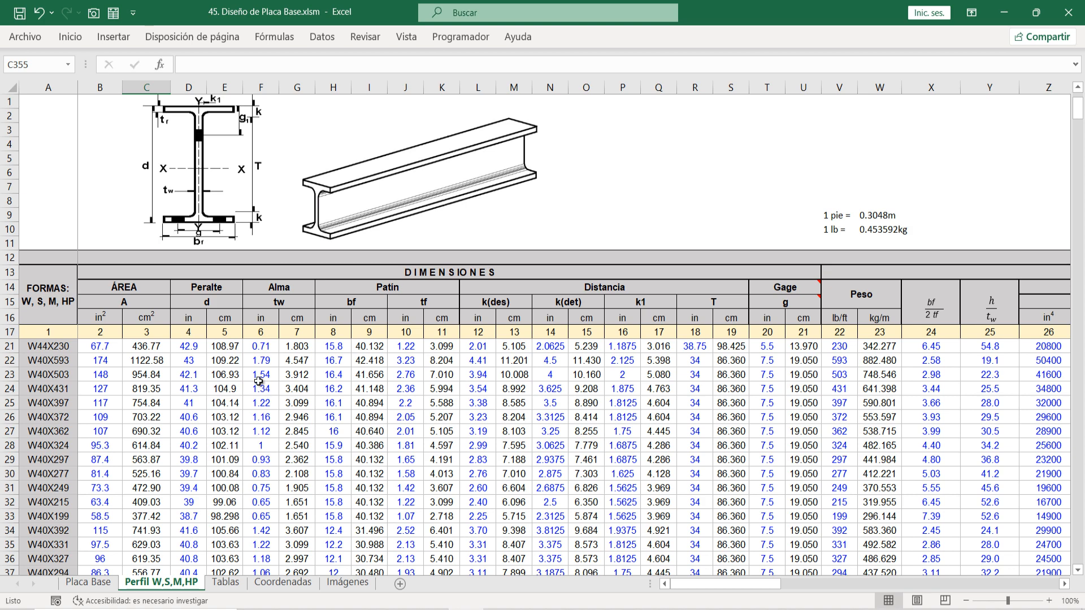
{"action": "scroll", "coordinate": [236, 408], "scroll_direction": "down", "scroll_amount": 9}
{"action": "scroll", "coordinate": [201, 470], "scroll_direction": "up", "scroll_amount": 9}
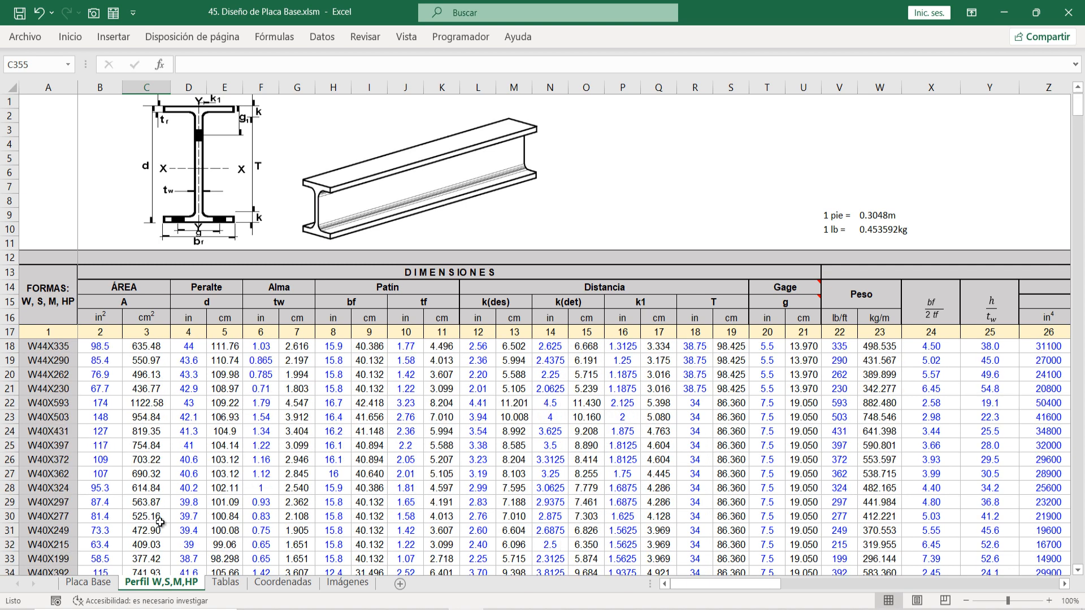
{"action": "left_click", "coordinate": [88, 582]}
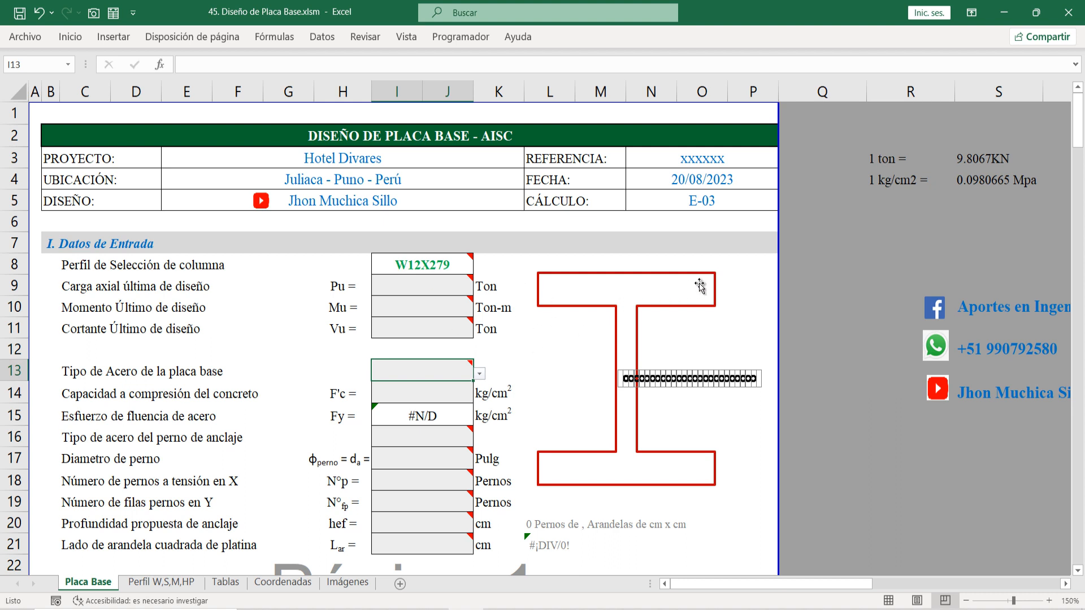
{"action": "mouse_move", "coordinate": [416, 264]}
{"action": "mouse_move", "coordinate": [431, 315]}
{"action": "scroll", "coordinate": [406, 255], "scroll_direction": "down", "scroll_amount": 5}
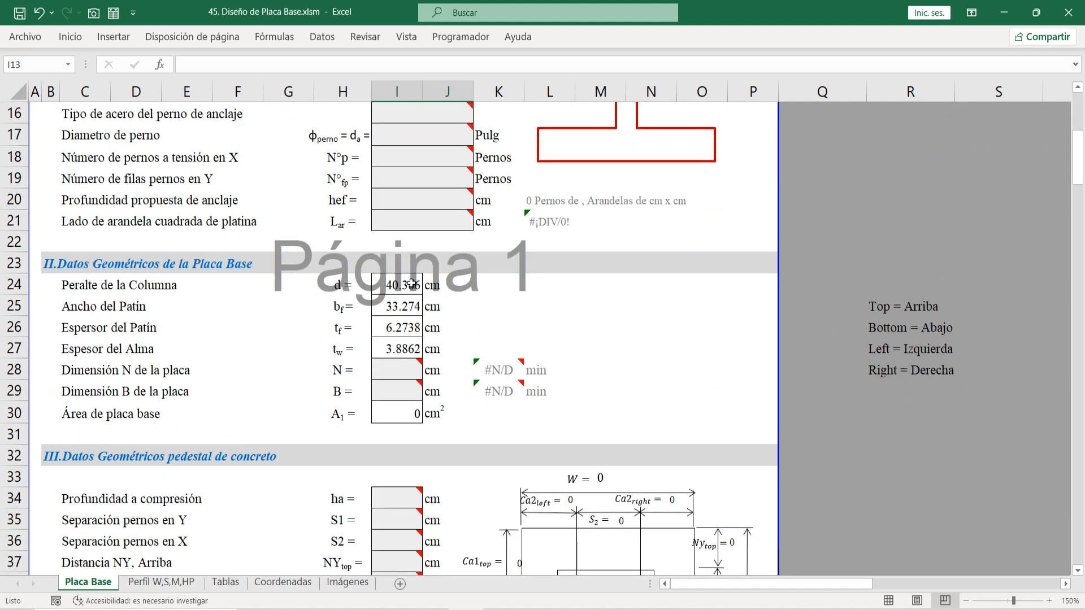
Step: Check the column depth lookup in the base plate geometry section against the column profile selected in Datos de Entrada
{"action": "left_click", "coordinate": [412, 283]}
{"action": "scroll", "coordinate": [412, 284], "scroll_direction": "up", "scroll_amount": 4}
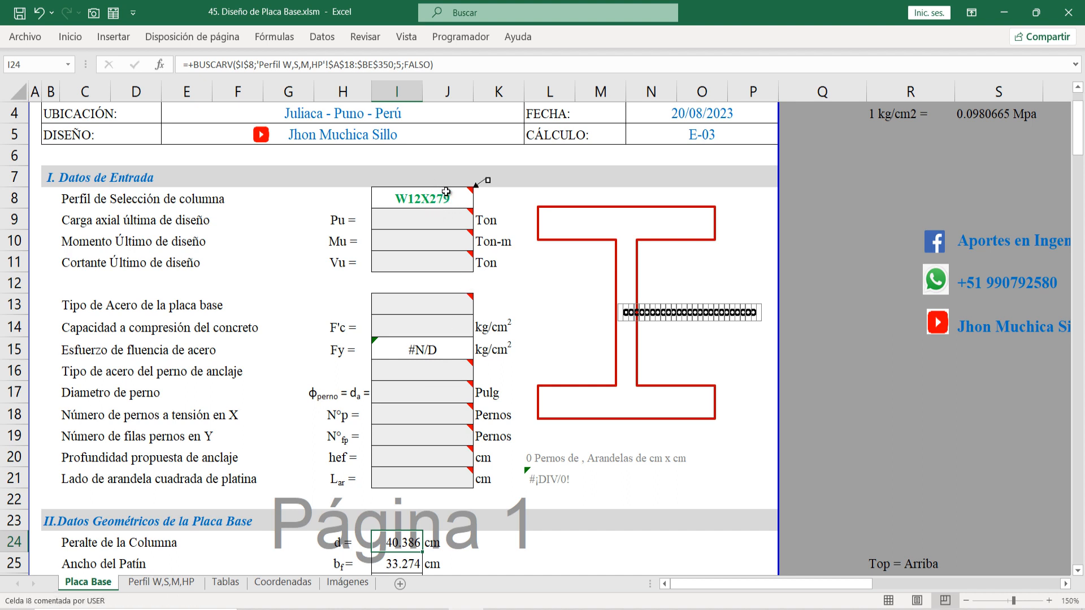
{"action": "mouse_move", "coordinate": [423, 192]}
{"action": "scroll", "coordinate": [457, 186], "scroll_direction": "down", "scroll_amount": 4}
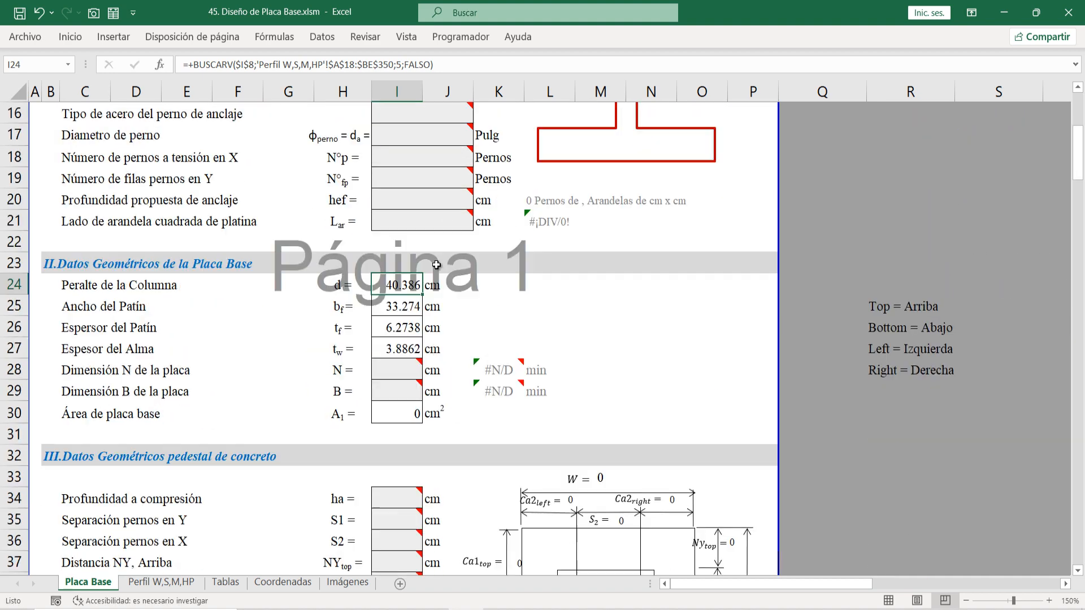
{"action": "scroll", "coordinate": [436, 265], "scroll_direction": "up", "scroll_amount": 4}
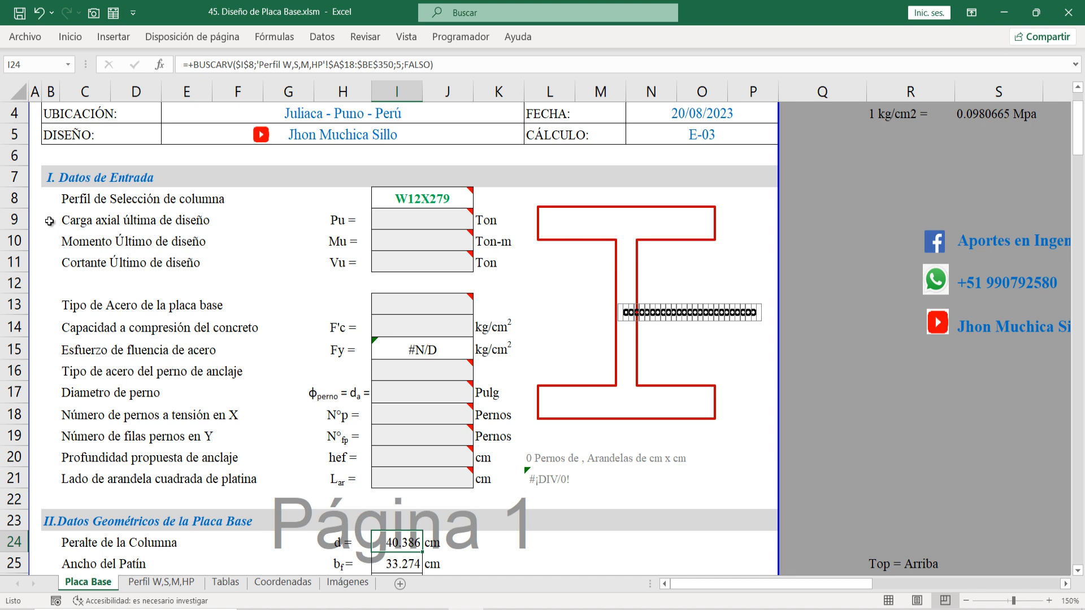
Step: Enter the ultimate design loads: axial load Pu 65 Ton, moment Mu 17.94 Ton-m and shear Vu 16 Ton
{"action": "left_click", "coordinate": [7, 218]}
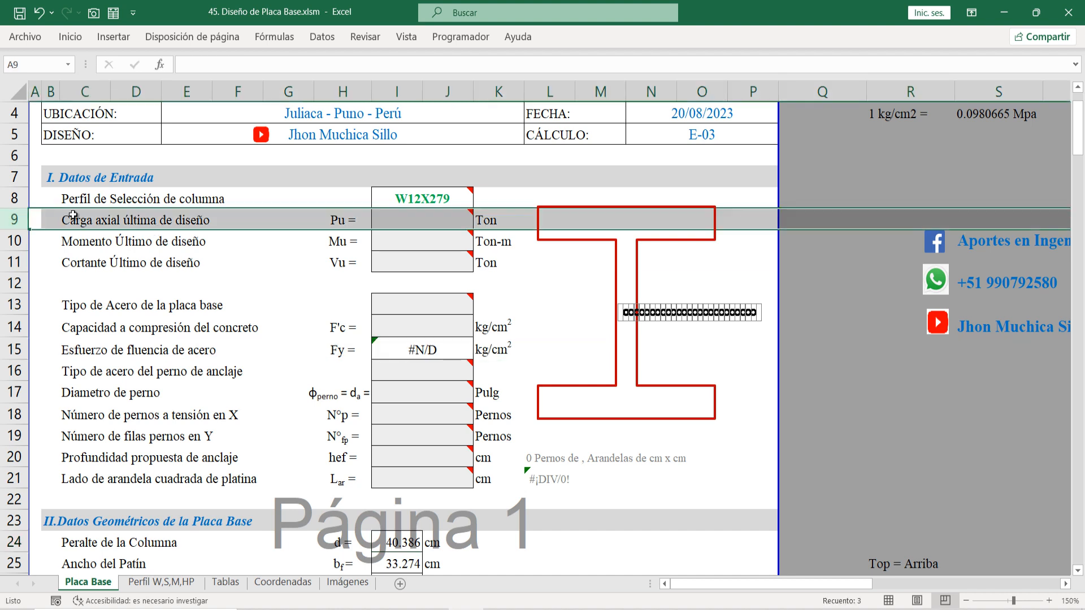
{"action": "left_click", "coordinate": [415, 221]}
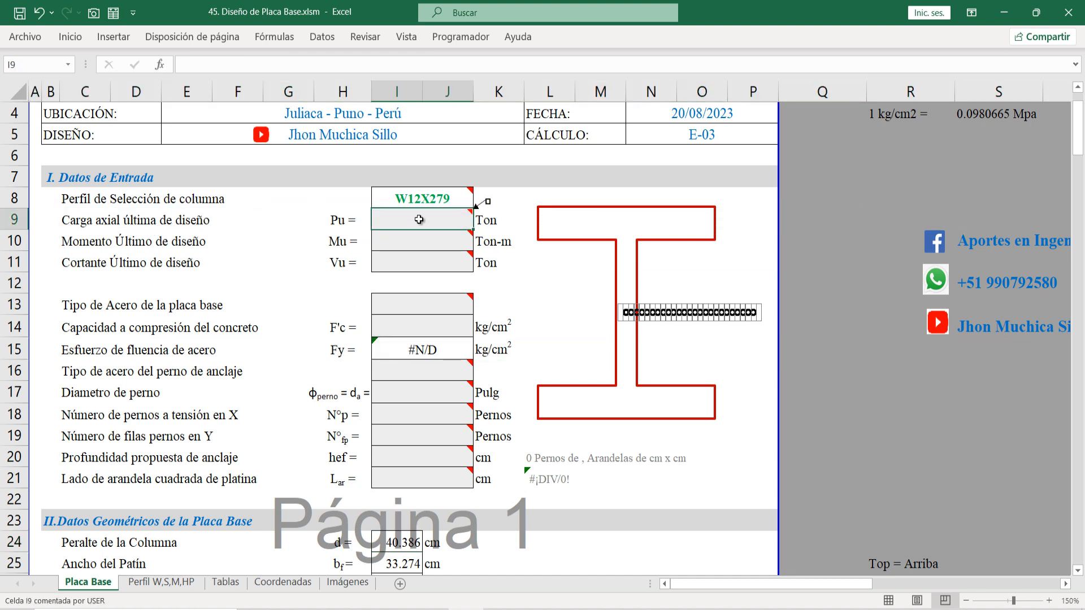
{"action": "type", "text": "60"}
{"action": "key", "text": "Return"}
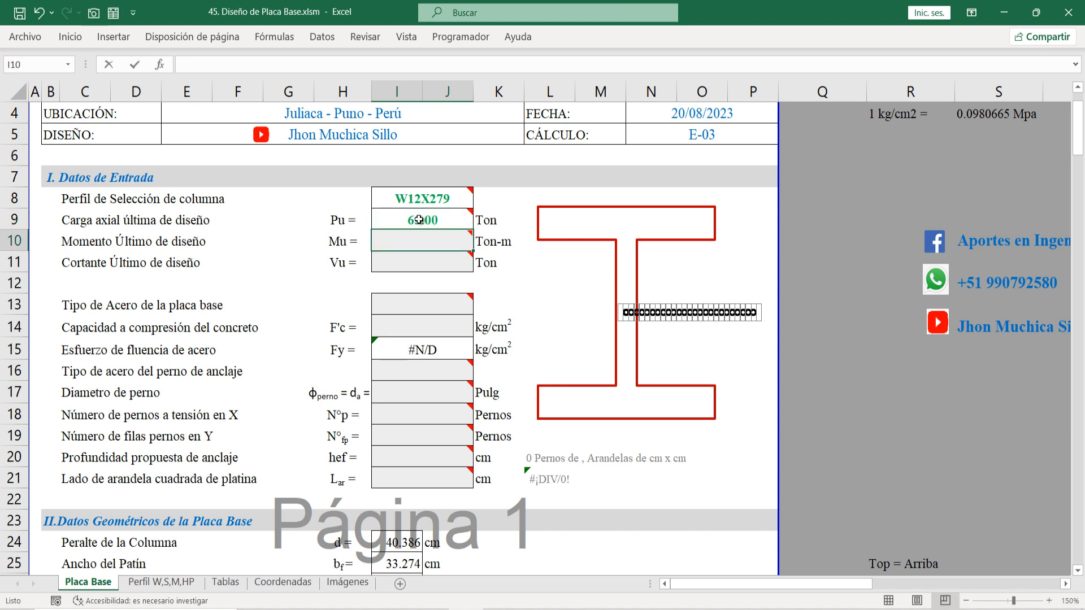
{"action": "type", "text": "17.94"}
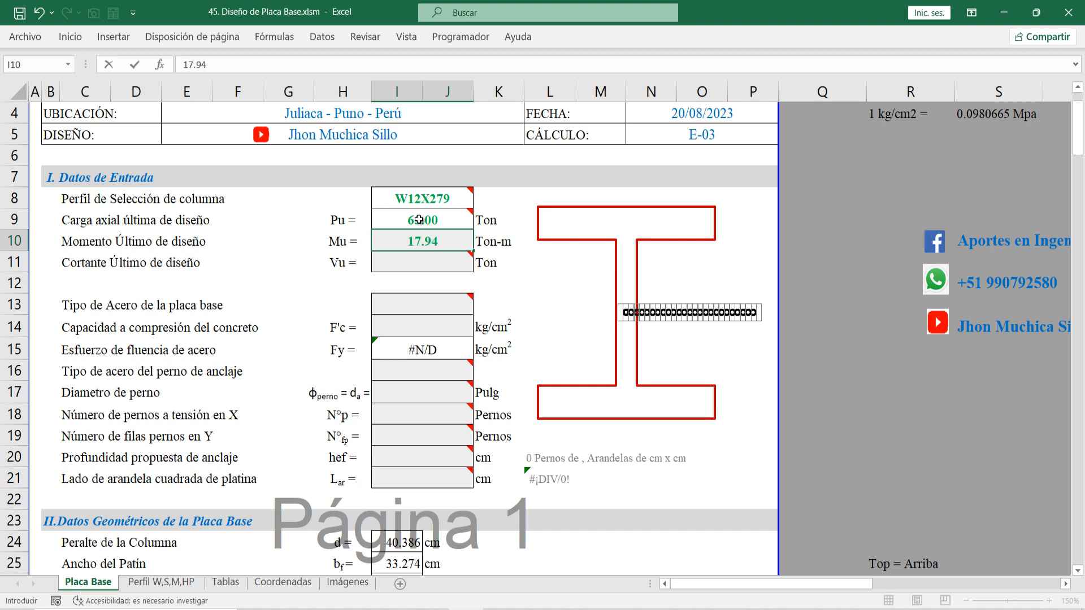
{"action": "key", "text": "Return"}
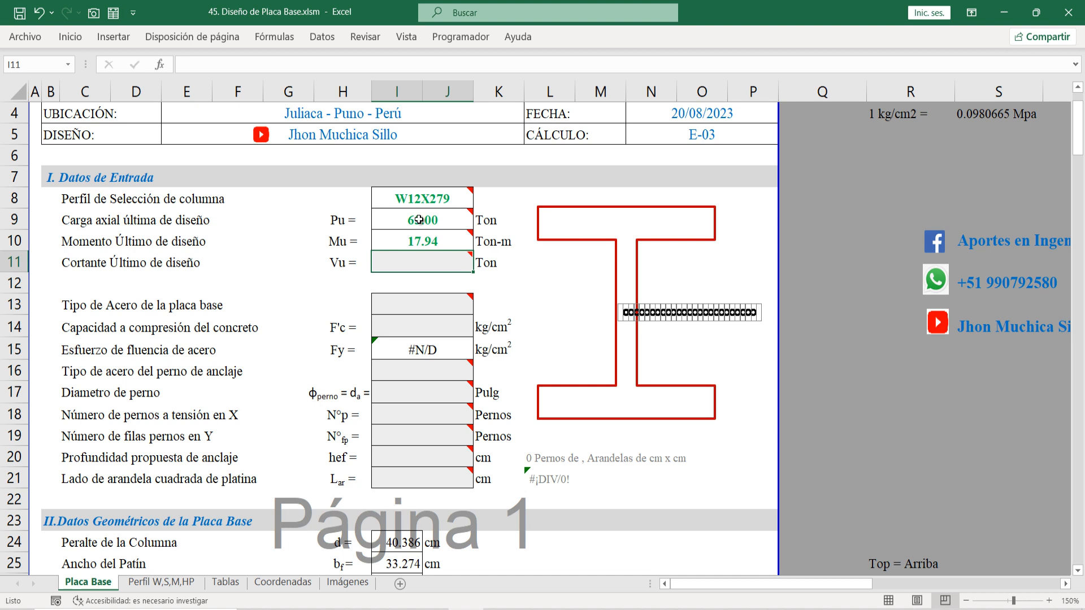
{"action": "type", "text": "16"}
{"action": "key", "text": "Return"}
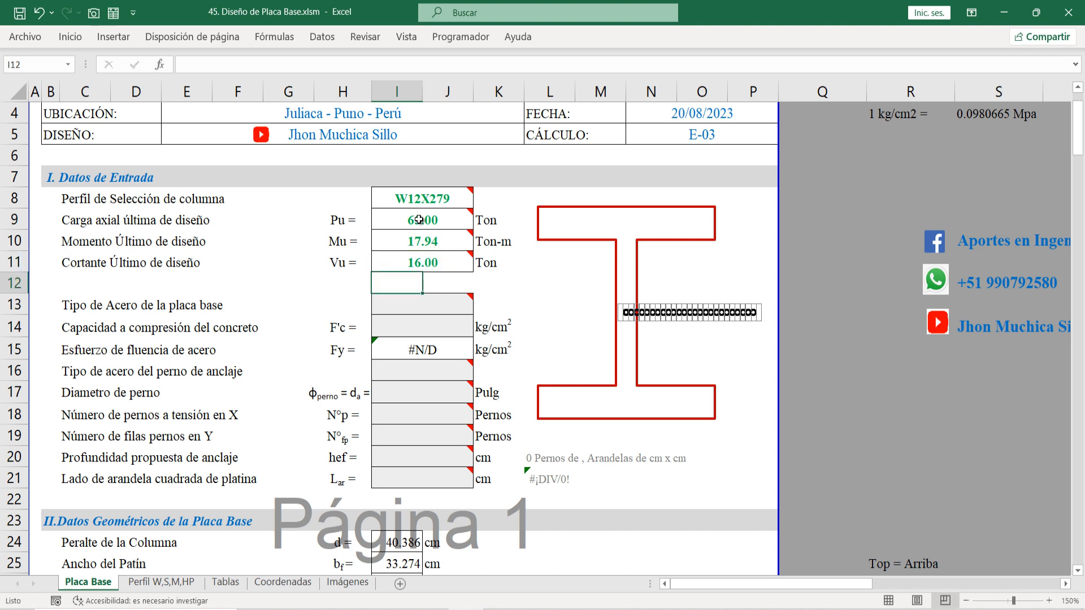
{"action": "left_click_drag", "start_coordinate": [419, 219], "coordinate": [428, 267]}
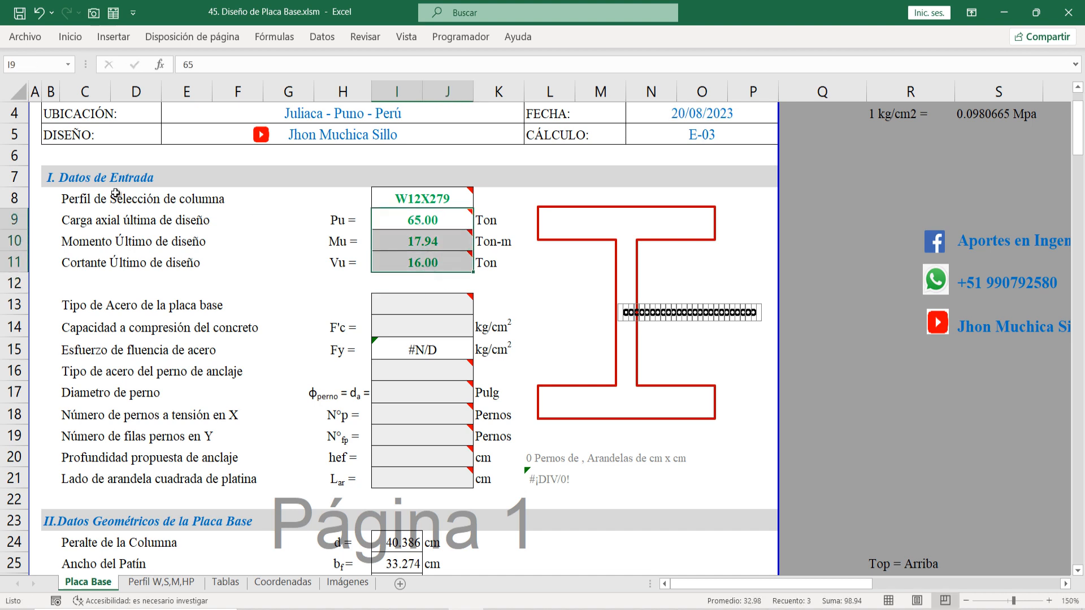
Step: Set the base plate steel type to A-572 Gr. 50
{"action": "left_click", "coordinate": [19, 304]}
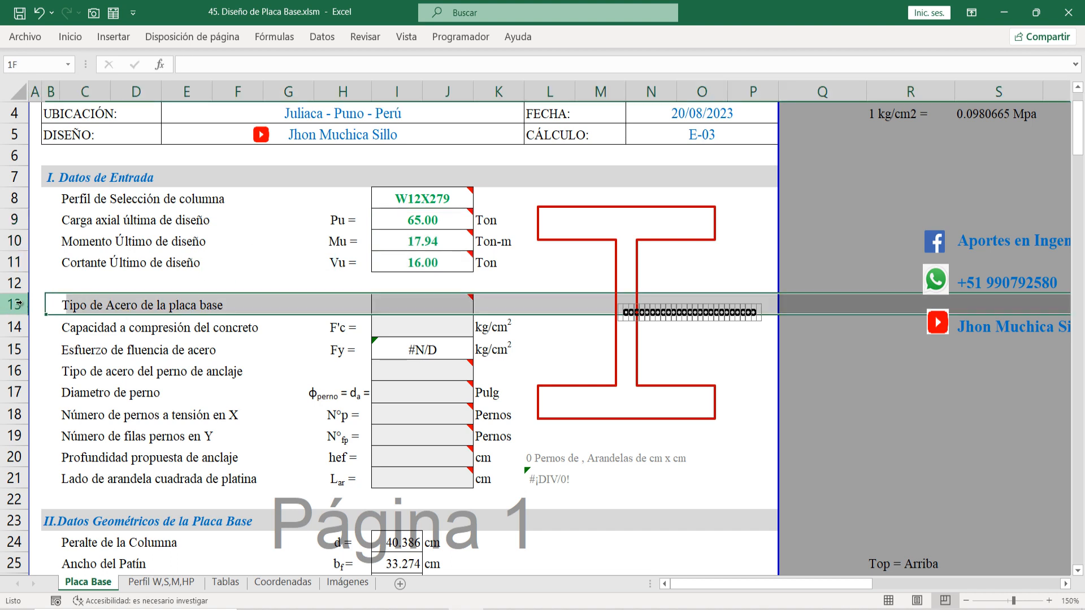
{"action": "left_click", "coordinate": [426, 303]}
{"action": "left_click", "coordinate": [479, 308]}
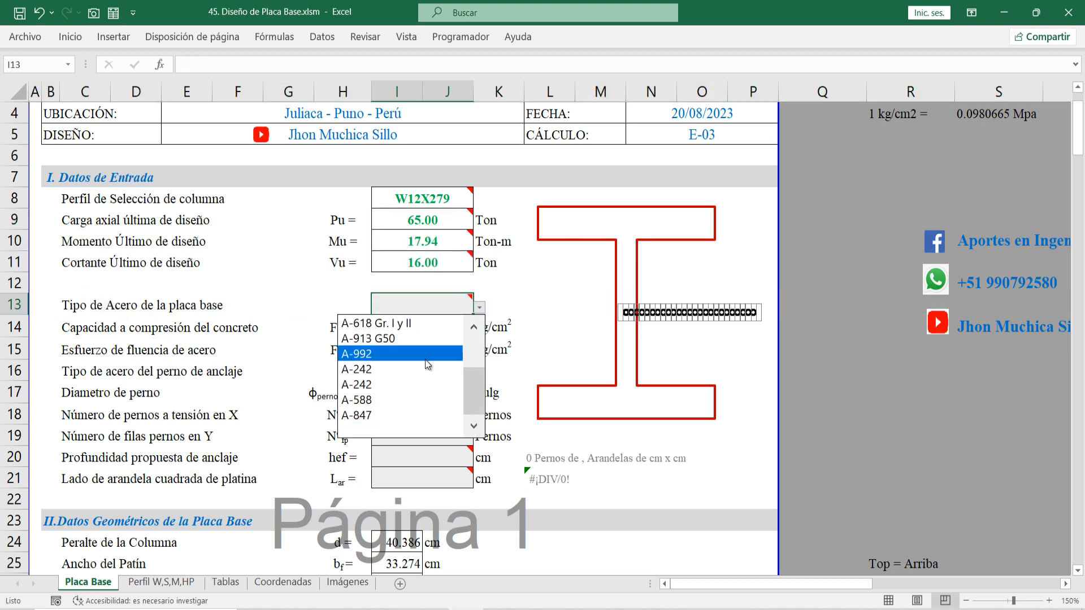
{"action": "scroll", "coordinate": [401, 385], "scroll_direction": "up", "scroll_amount": 1}
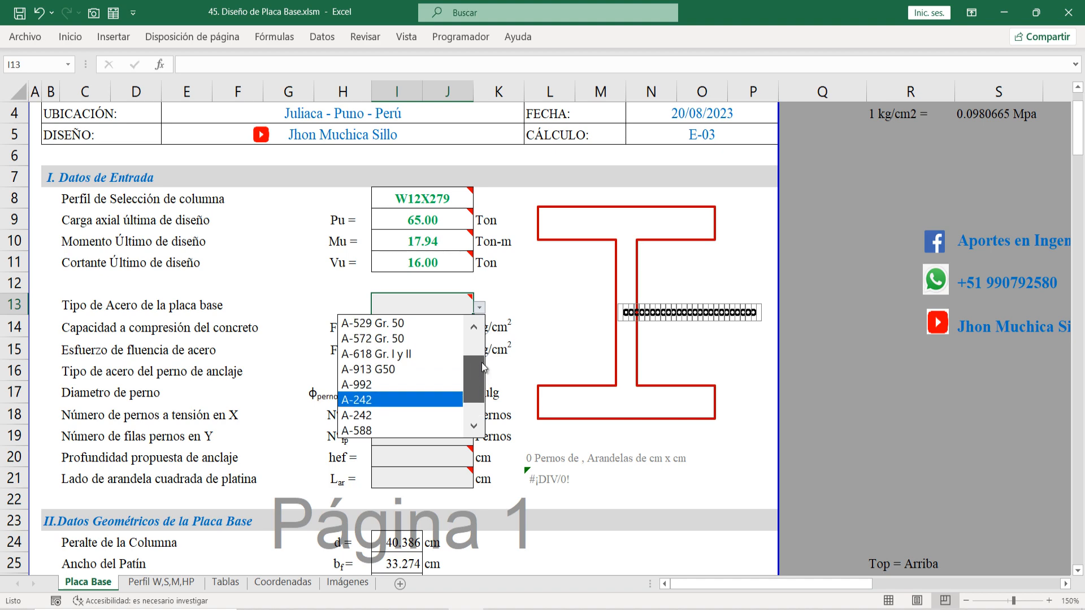
{"action": "left_click", "coordinate": [403, 339]}
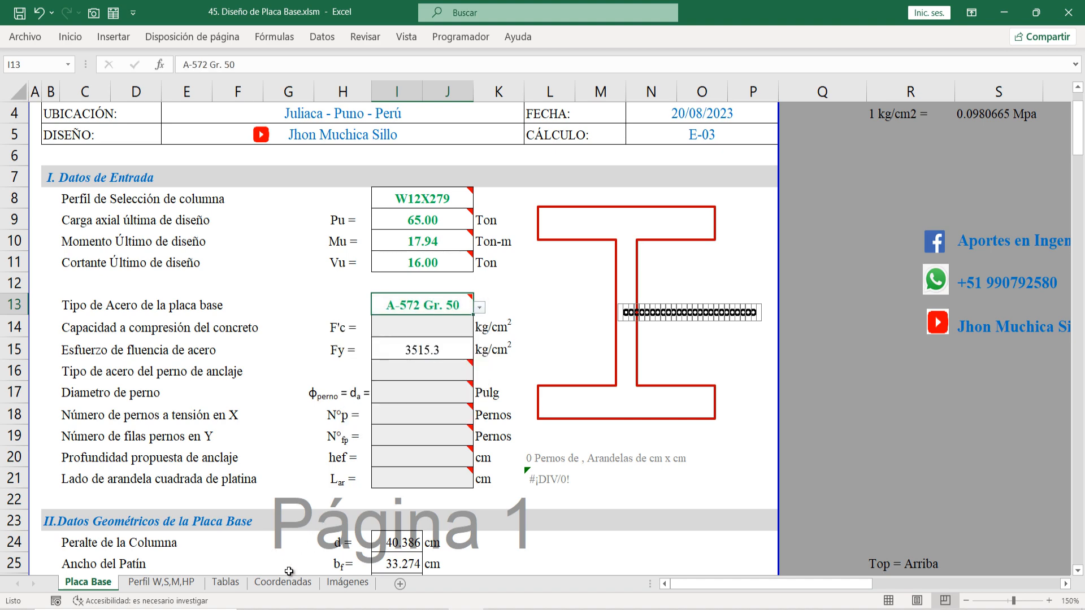
Step: Examine the A-572 Gr. 50 row of the steel table on the Tablas sheet, and return to the Placa Base sheet
{"action": "left_click", "coordinate": [225, 582]}
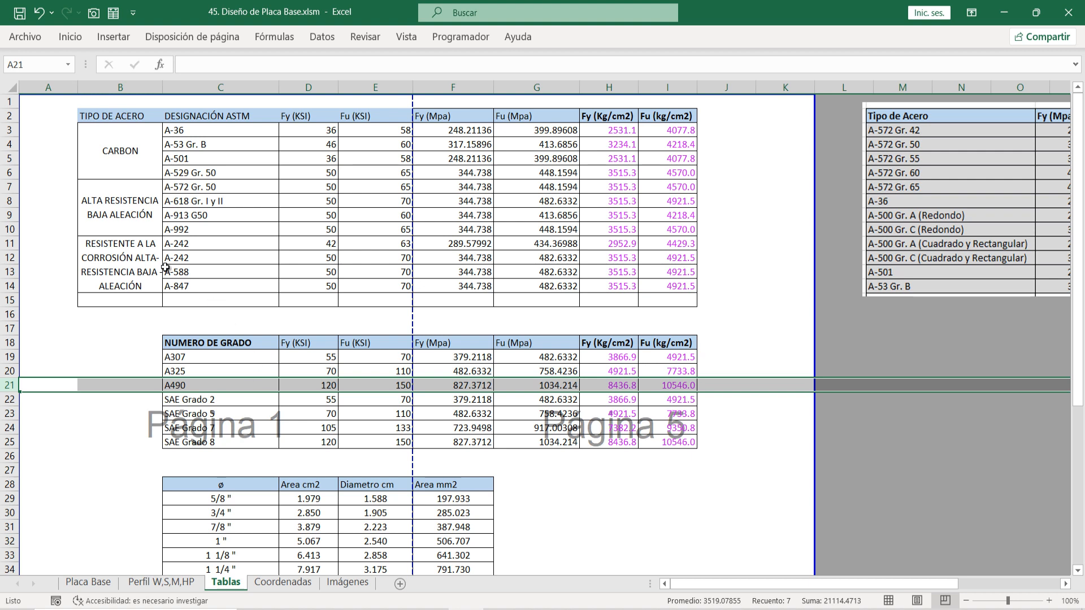
{"action": "left_click", "coordinate": [10, 257]}
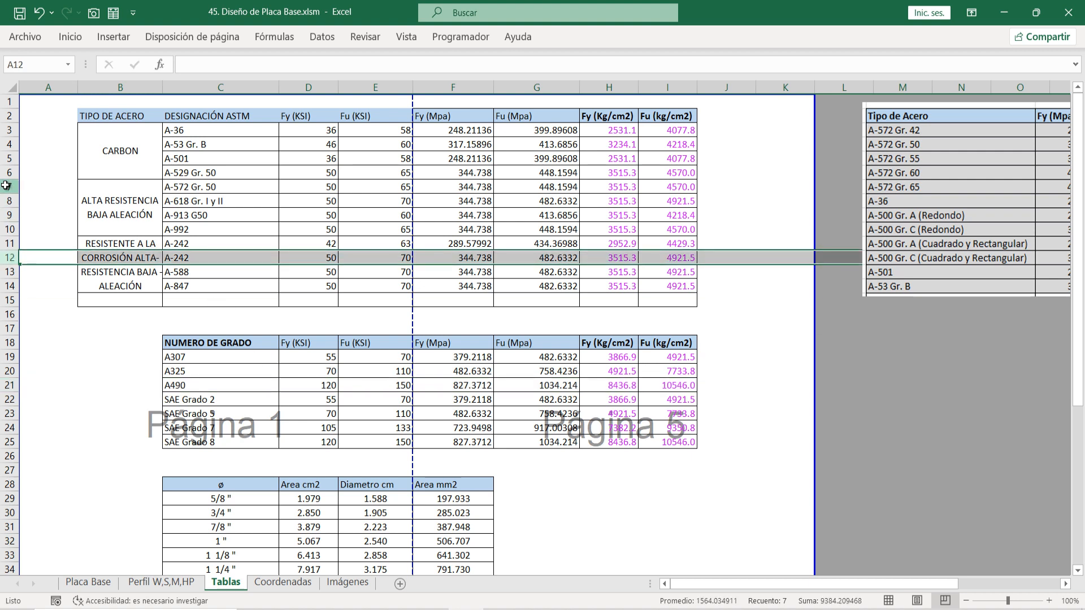
{"action": "left_click", "coordinate": [6, 187]}
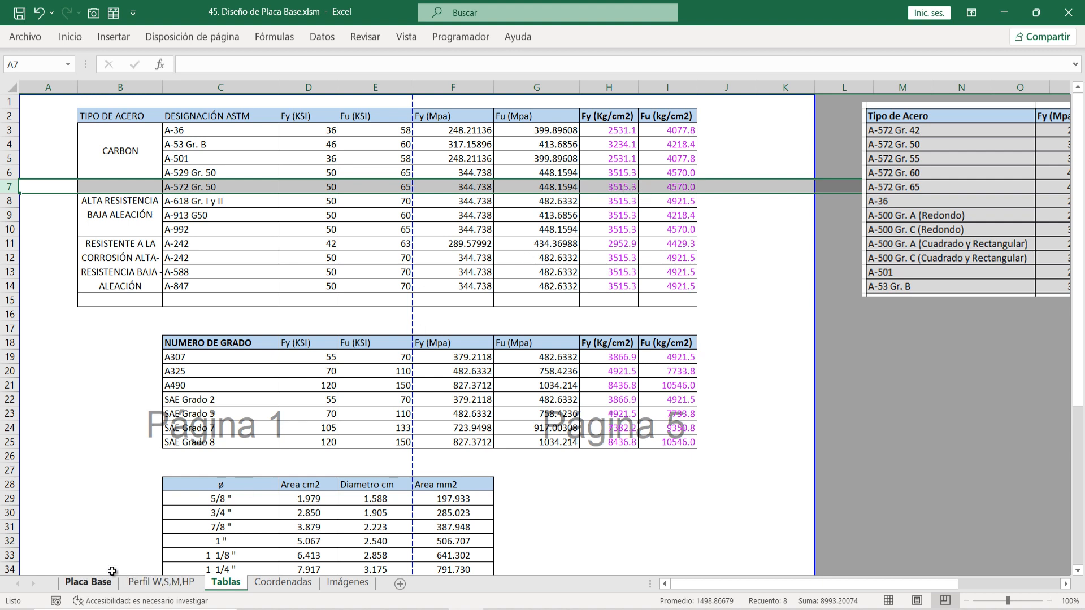
{"action": "left_click", "coordinate": [88, 582]}
Step: Set the concrete compressive capacity F'c to 280 kg/cm²
{"action": "left_click", "coordinate": [413, 350]}
{"action": "left_click", "coordinate": [402, 332]}
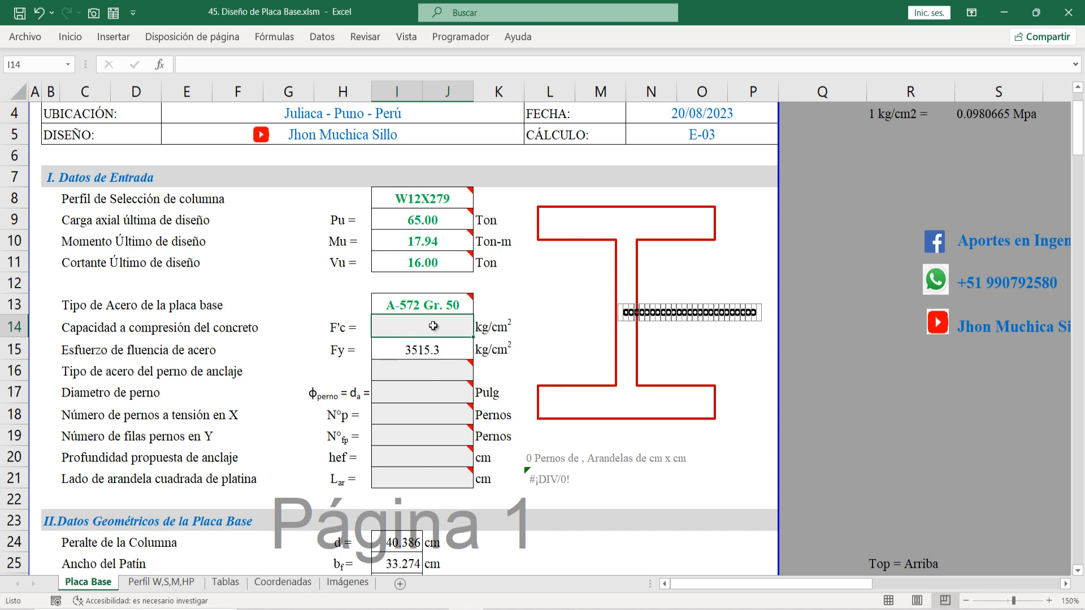
{"action": "type", "text": "280"}
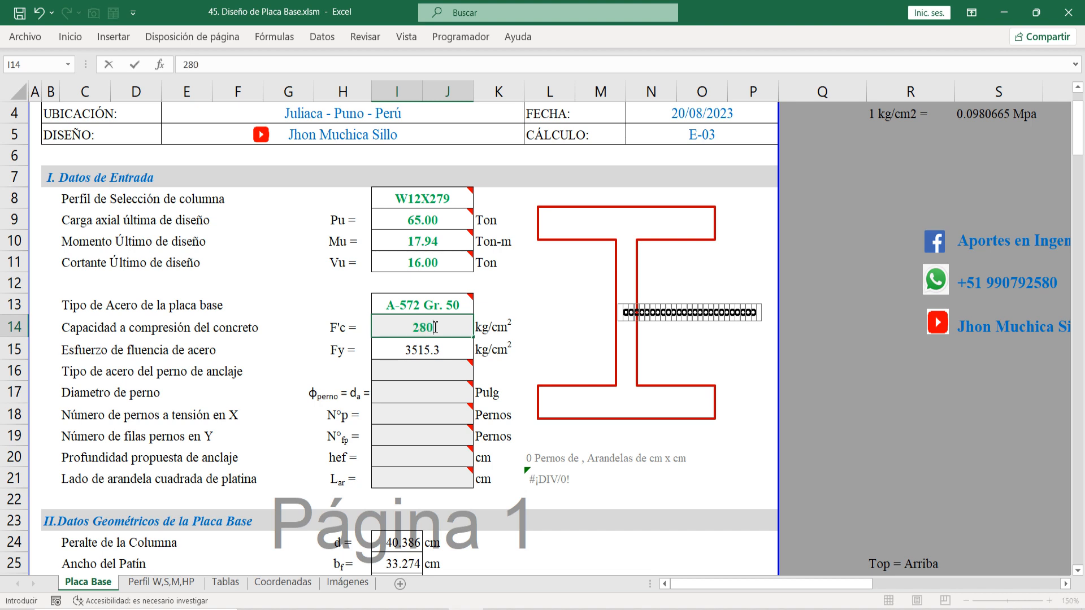
{"action": "key", "text": "Return"}
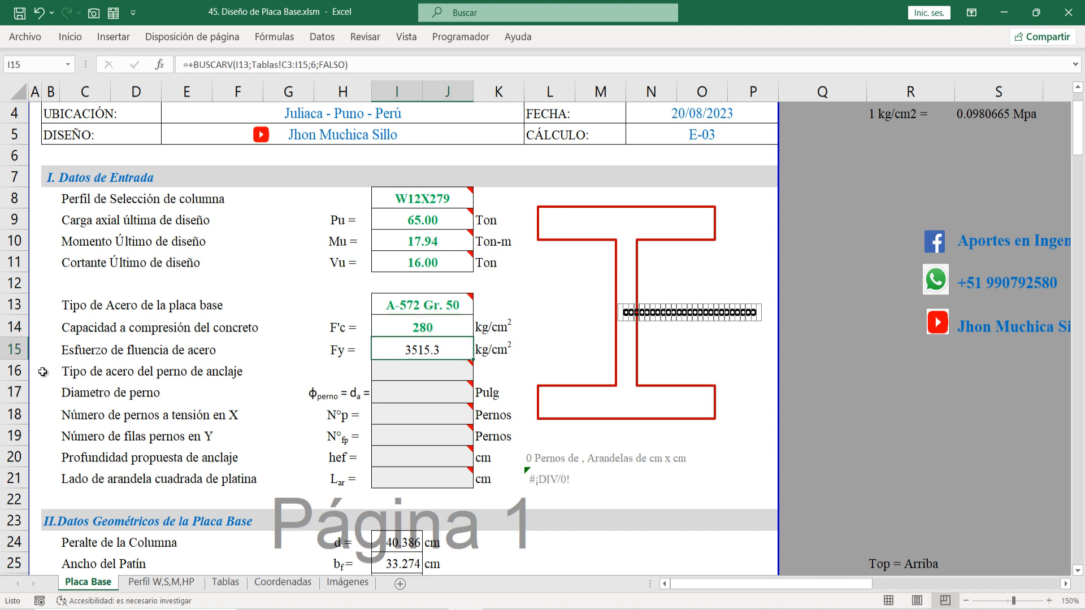
Step: Set the anchor bolt steel type to A490
{"action": "left_click", "coordinate": [18, 378]}
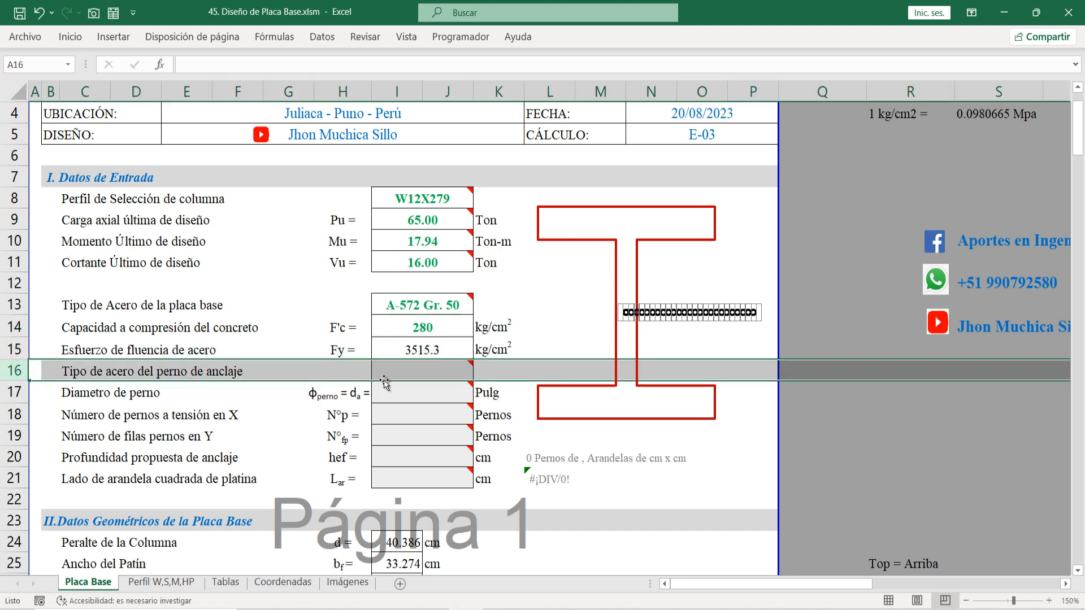
{"action": "left_click", "coordinate": [420, 374]}
{"action": "left_click", "coordinate": [479, 374]}
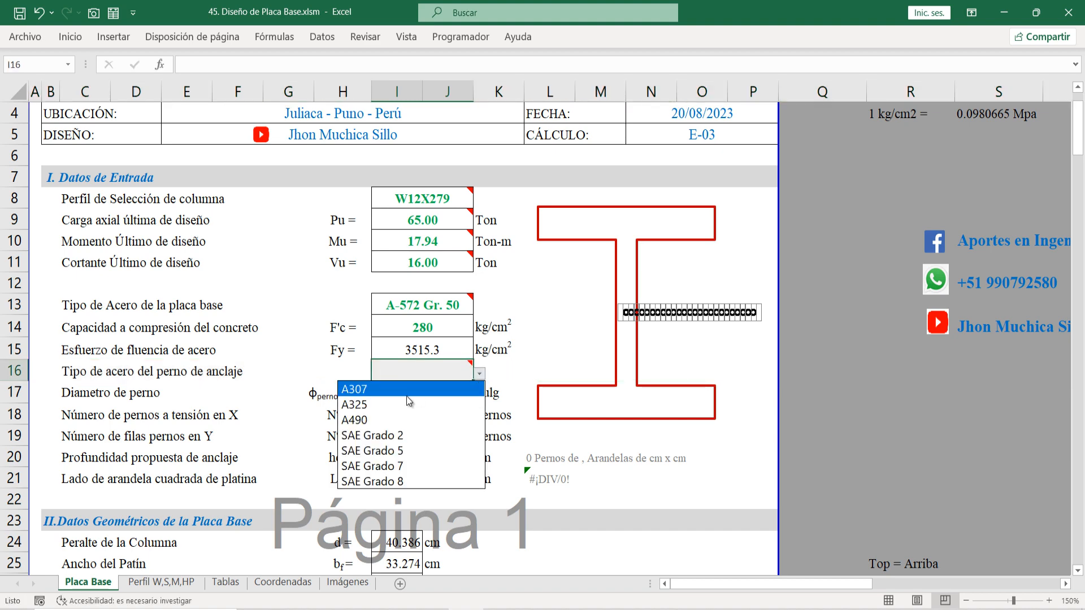
{"action": "left_click", "coordinate": [370, 421]}
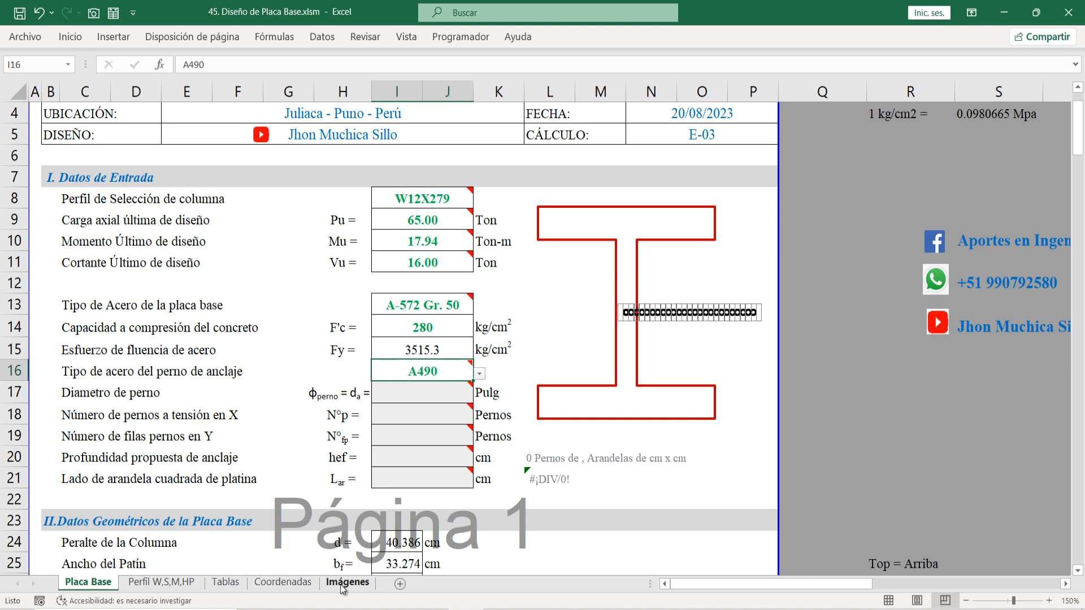
Step: Examine the A490 row of the bolt grade table on the Tablas sheet, and return to the Placa Base sheet
{"action": "left_click", "coordinate": [233, 585]}
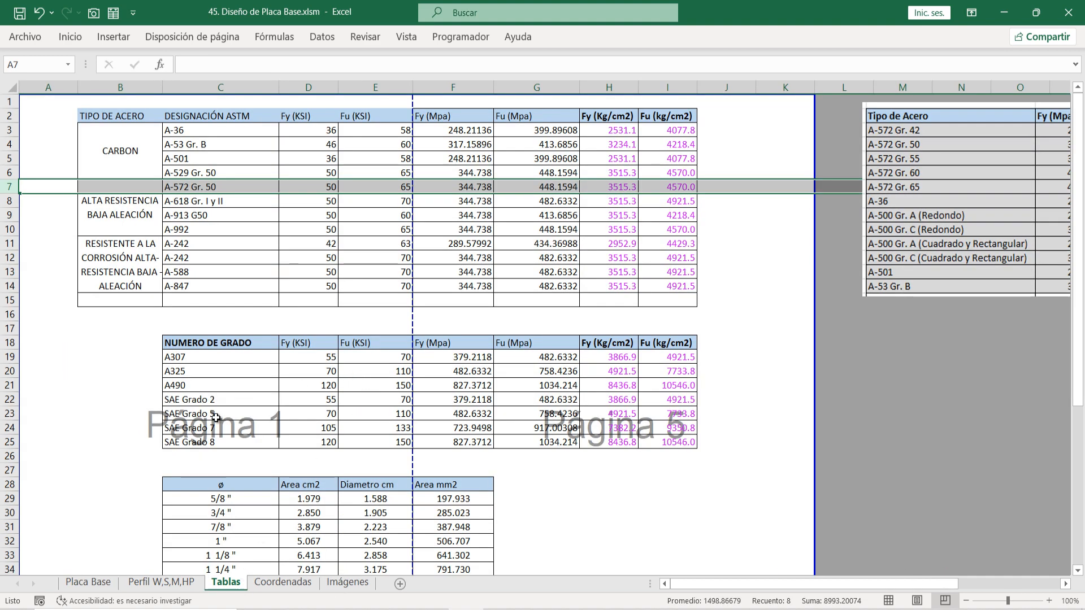
{"action": "left_click", "coordinate": [10, 386]}
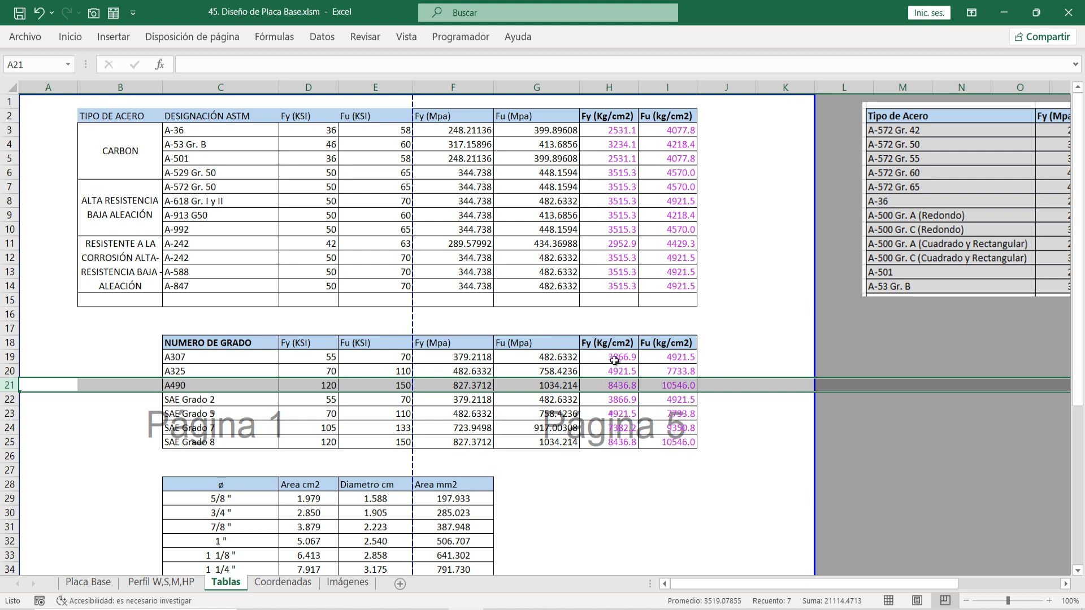
{"action": "left_click", "coordinate": [113, 583]}
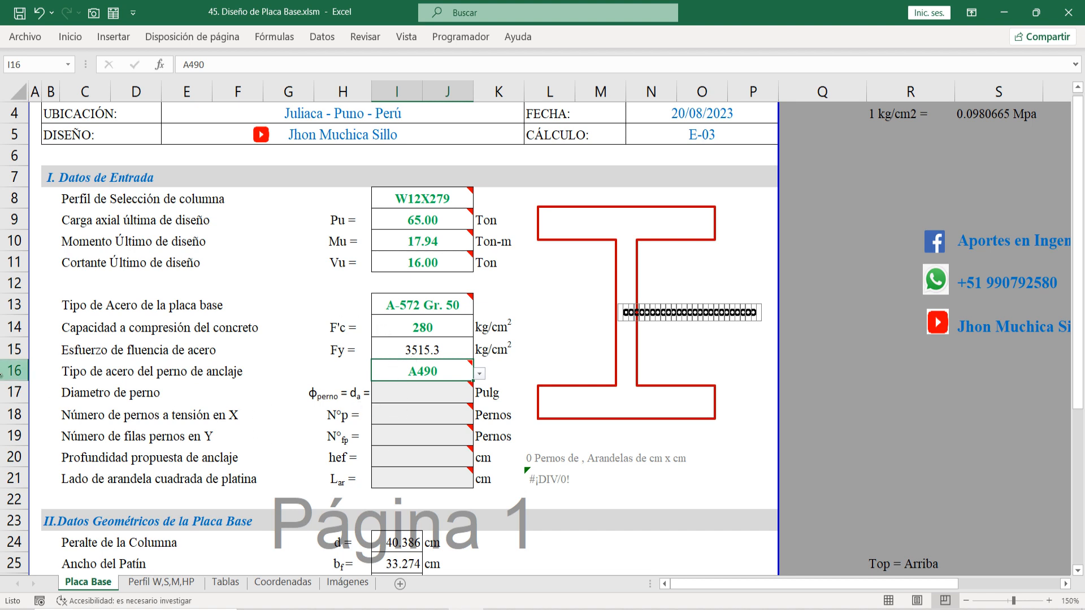
Step: Set the anchor bolt diameter to 1 inch
{"action": "left_click", "coordinate": [14, 392]}
{"action": "left_click", "coordinate": [407, 388]}
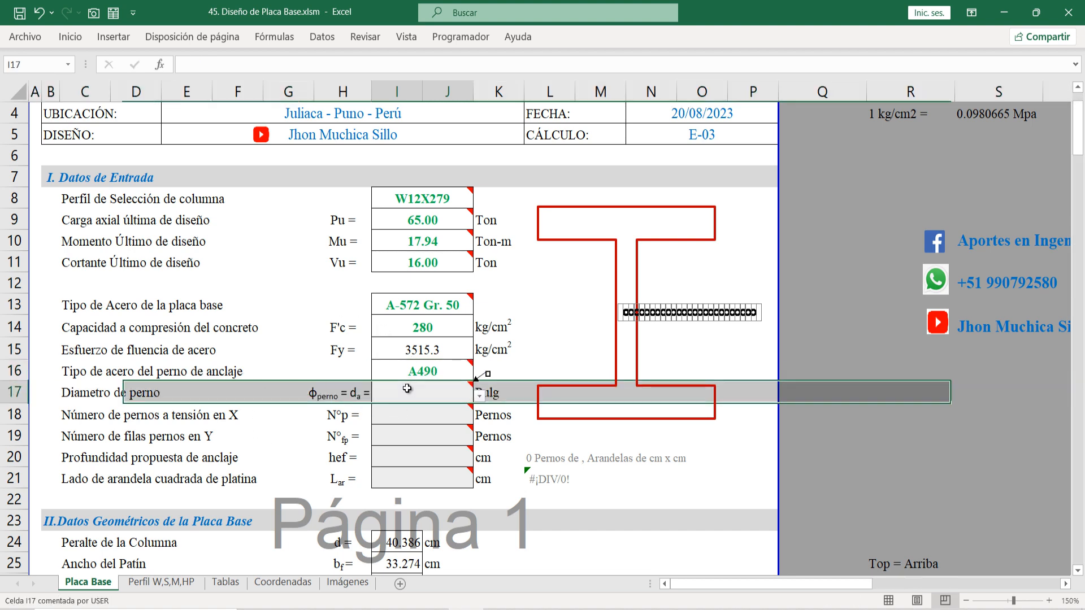
{"action": "left_click", "coordinate": [479, 395]}
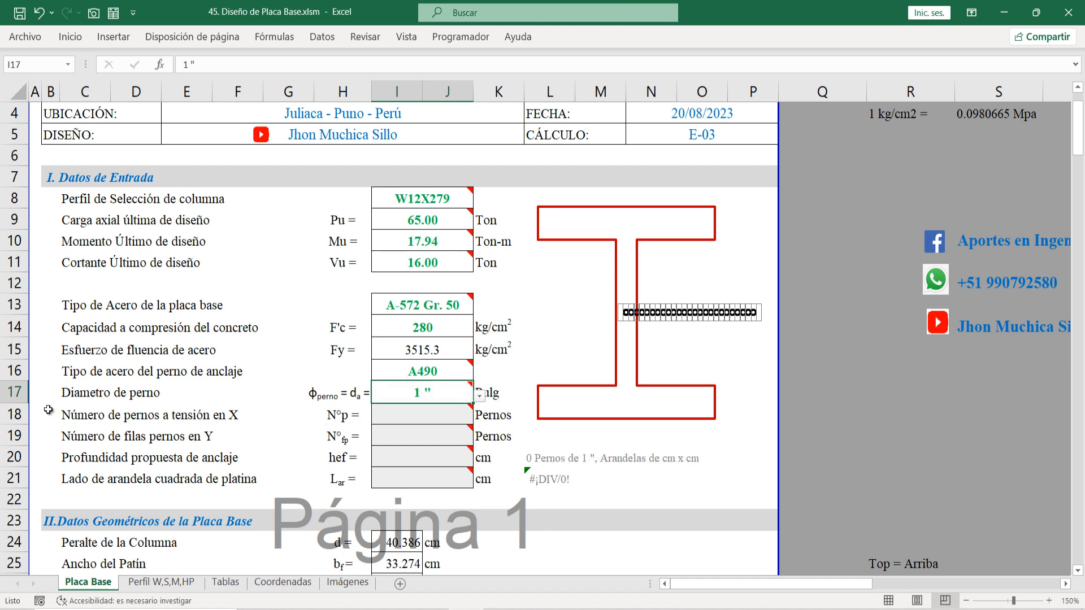
Step: Enter 2 tension bolts in X and 2 bolt rows in Y
{"action": "left_click", "coordinate": [12, 414]}
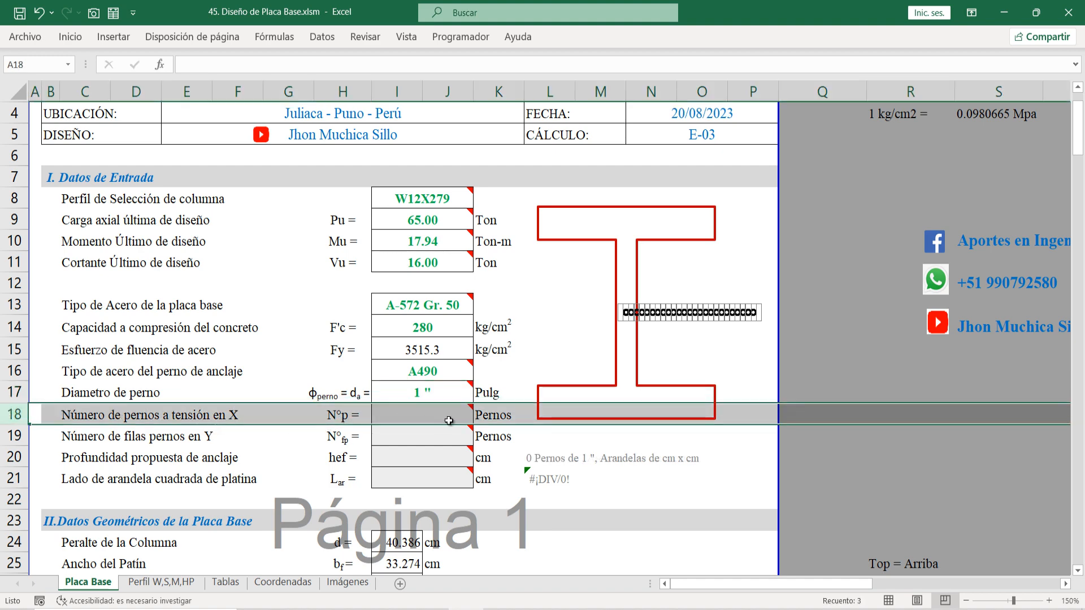
{"action": "scroll", "coordinate": [508, 413], "scroll_direction": "up", "scroll_amount": 1}
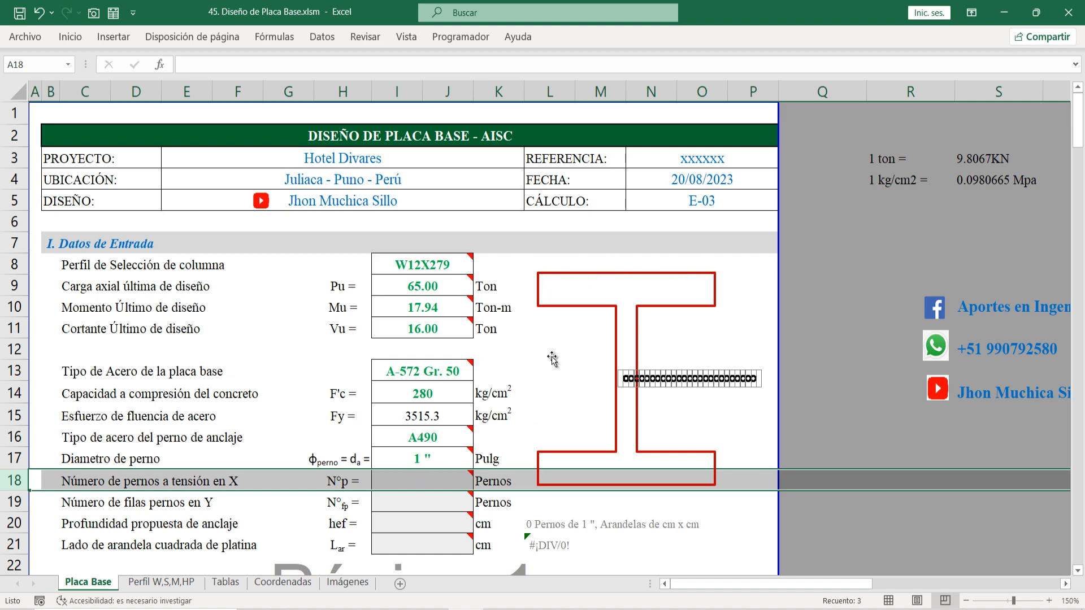
{"action": "left_click", "coordinate": [450, 482]}
{"action": "type", "text": "2"}
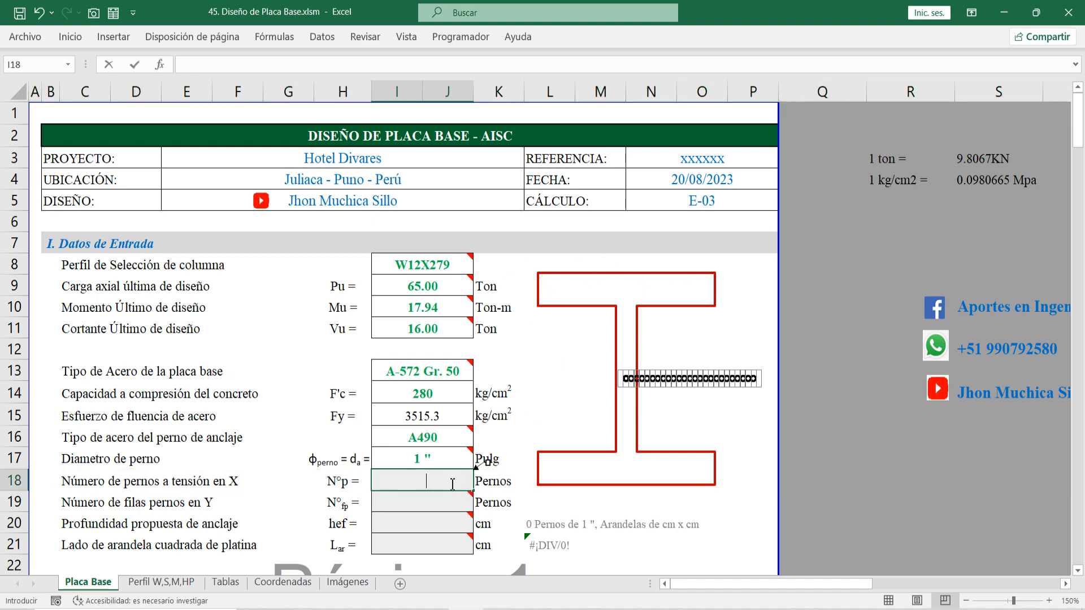
{"action": "key", "text": "Return"}
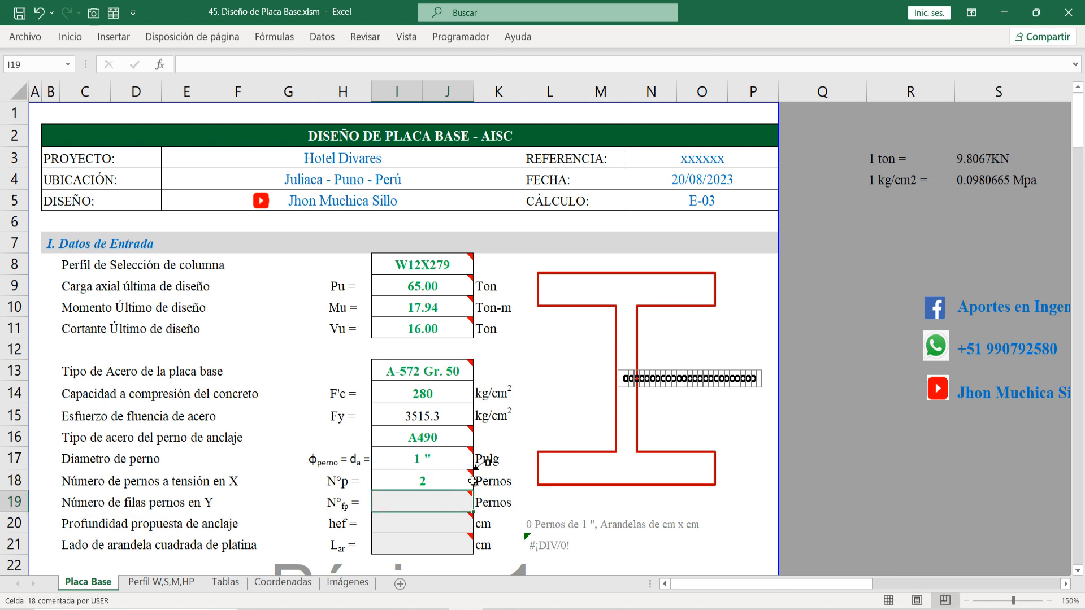
{"action": "type", "text": "2"}
{"action": "key", "text": "Return"}
{"action": "scroll", "coordinate": [51, 397], "scroll_direction": "down", "scroll_amount": 2}
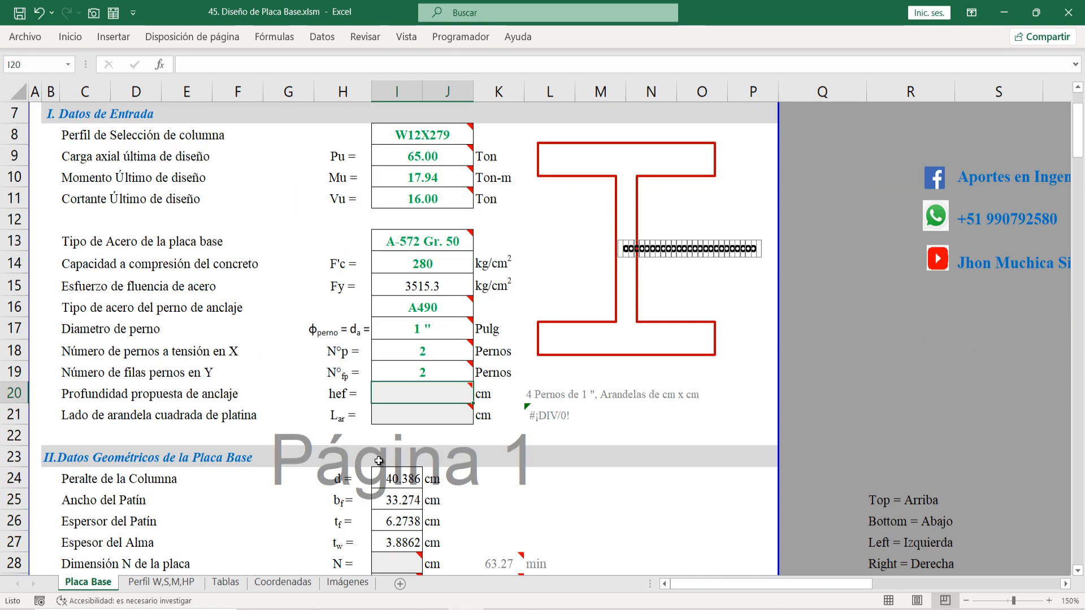
Step: Consult the anchorage detail on the Imágenes sheet and set the proposed anchorage depth hef to 45 cm on the Placa Base sheet
{"action": "left_click", "coordinate": [14, 393]}
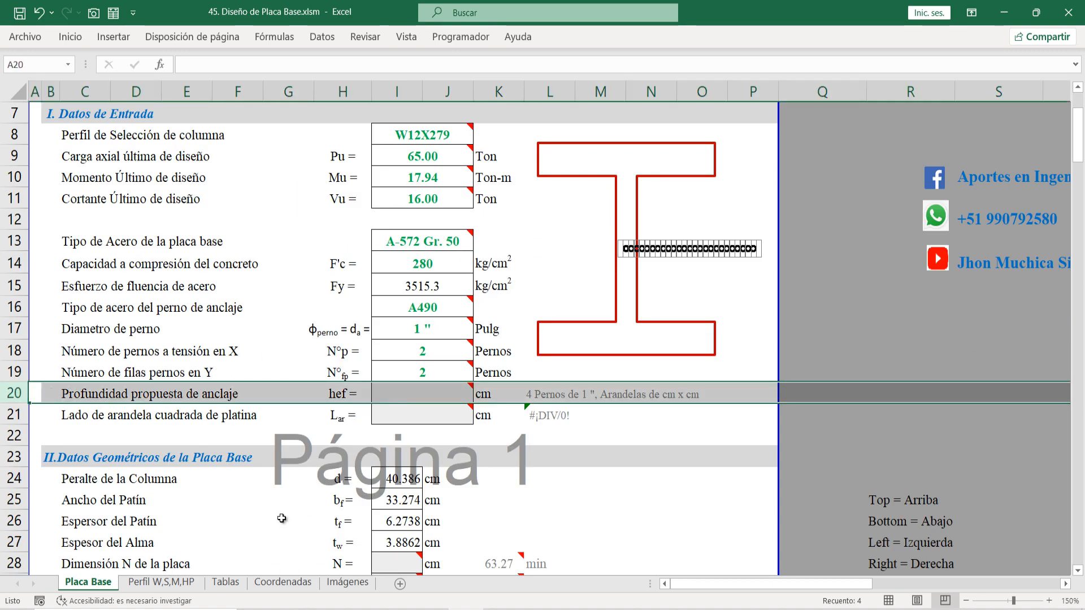
{"action": "left_click", "coordinate": [347, 582]}
{"action": "scroll", "coordinate": [202, 385], "scroll_direction": "down", "scroll_amount": 1}
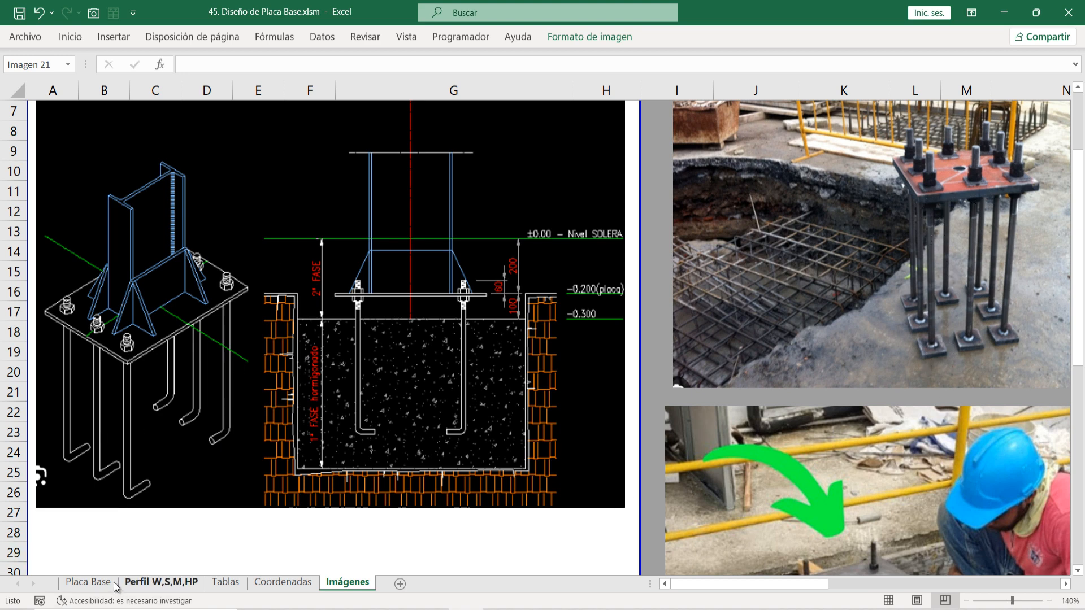
{"action": "left_click", "coordinate": [87, 582]}
{"action": "left_click", "coordinate": [430, 394]}
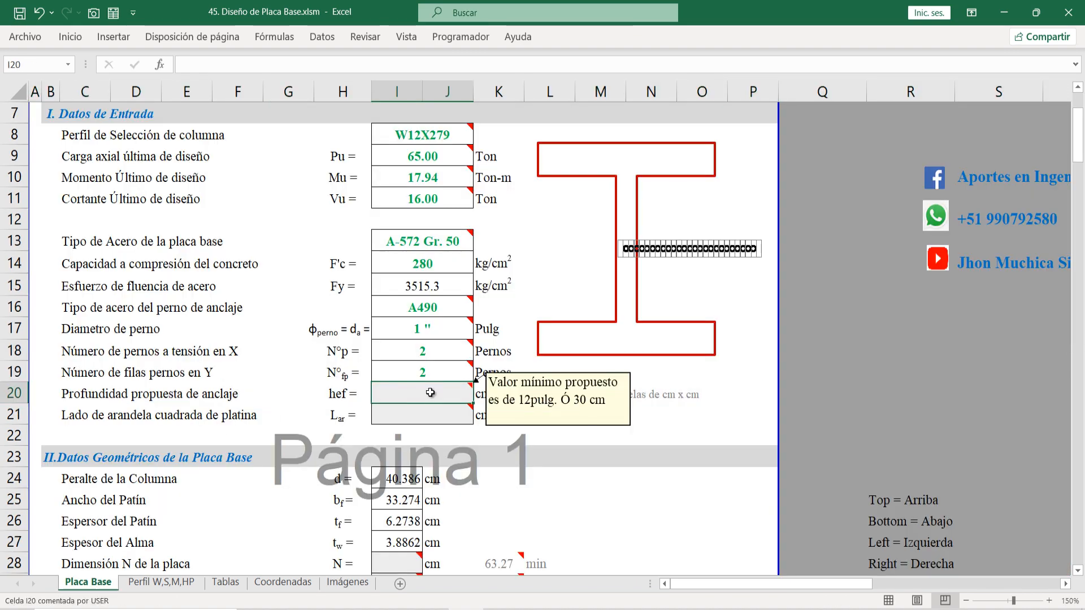
{"action": "type", "text": "45"}
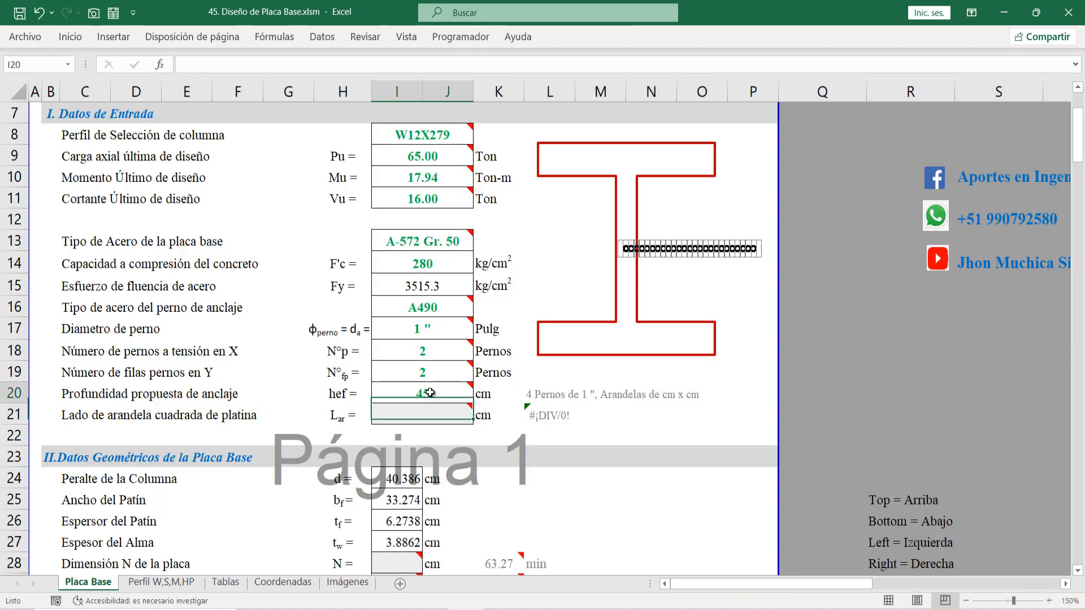
{"action": "left_click", "coordinate": [417, 396]}
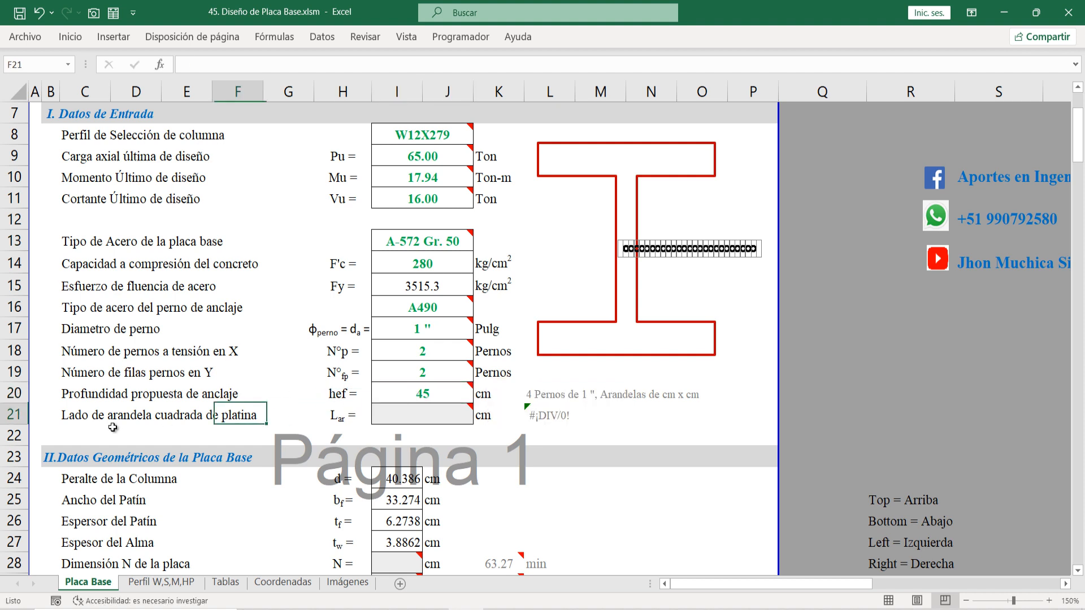
Step: Review the anchor bolt photo on the Imágenes sheet and set the square plate washer side to 6 cm on the Placa Base sheet
{"action": "left_click", "coordinate": [13, 416]}
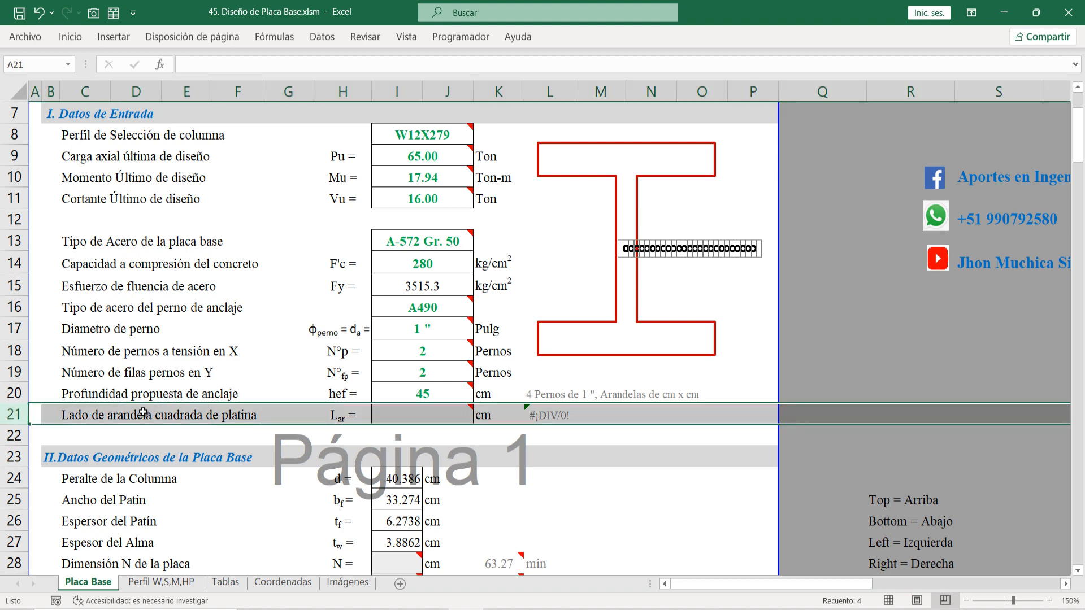
{"action": "left_click", "coordinate": [458, 417]}
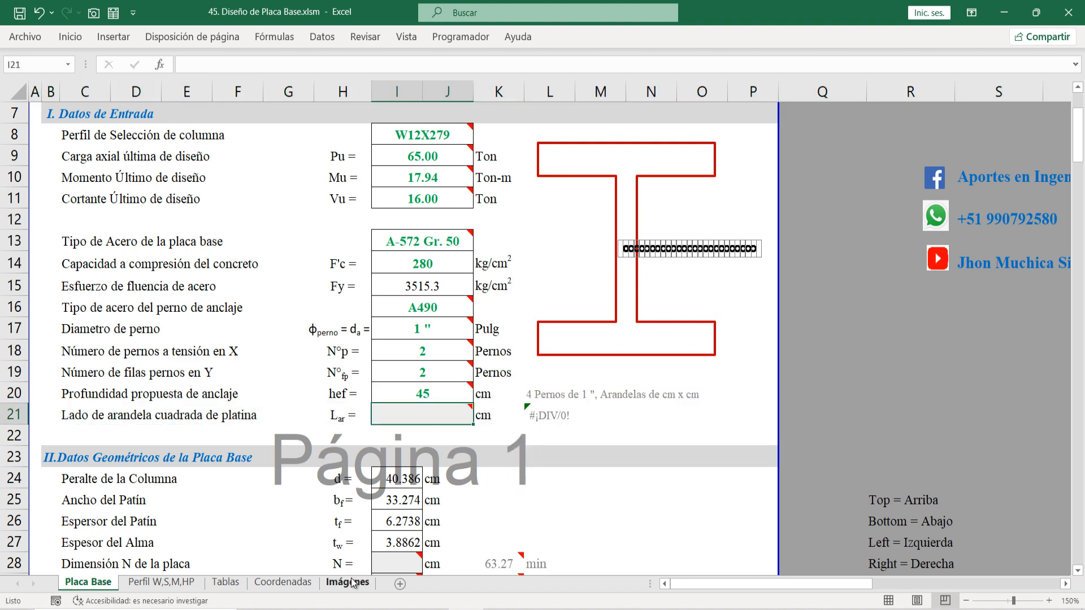
{"action": "left_click", "coordinate": [347, 582]}
{"action": "scroll", "coordinate": [915, 279], "scroll_direction": "up", "scroll_amount": 2}
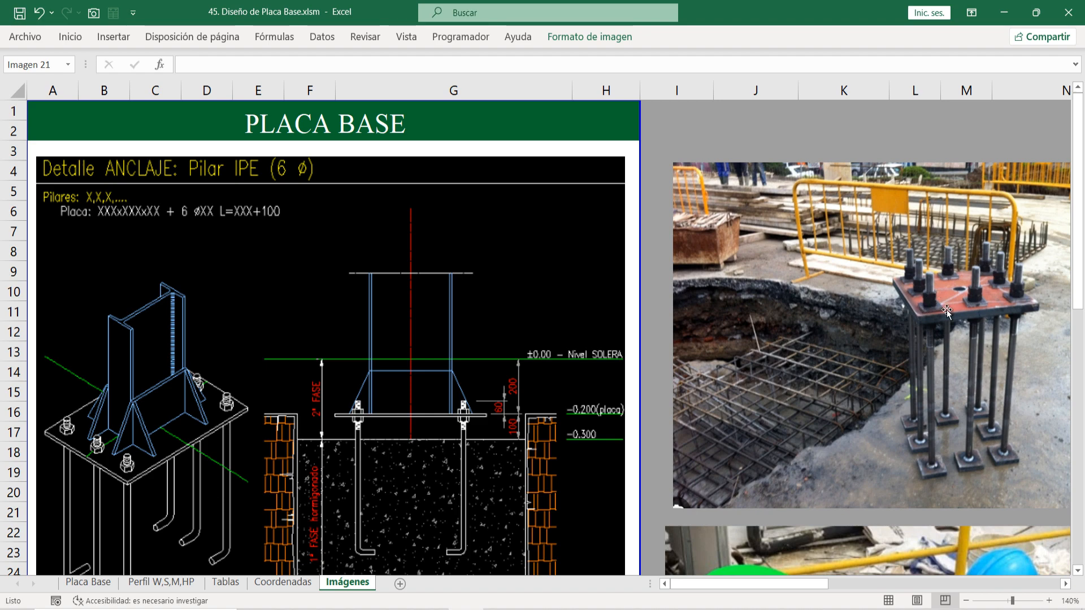
{"action": "left_click", "coordinate": [88, 582]}
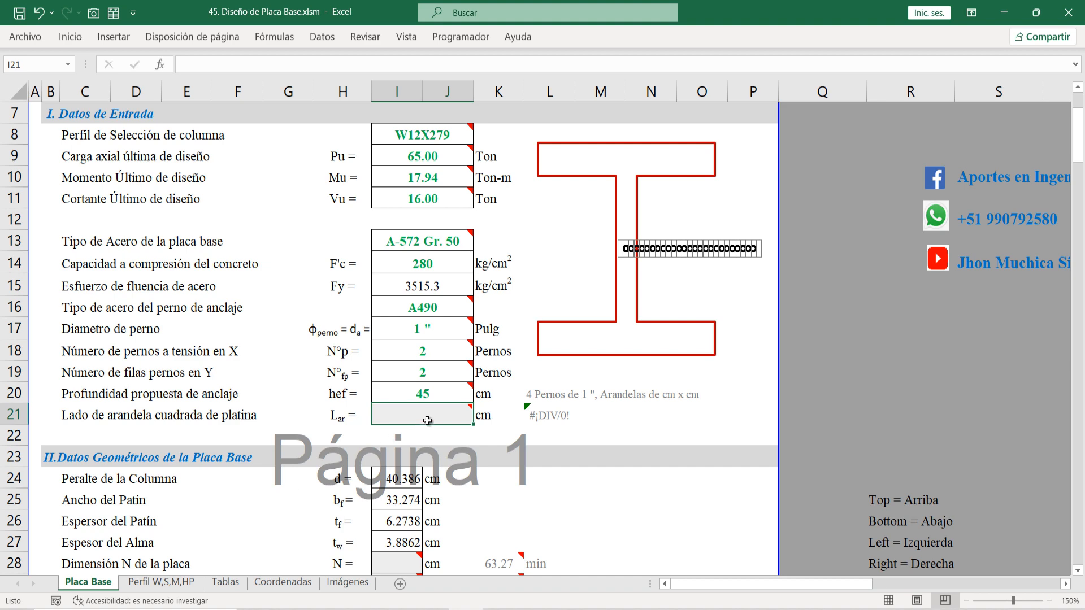
{"action": "left_click", "coordinate": [427, 420]}
{"action": "type", "text": "6"}
{"action": "key", "text": "Return"}
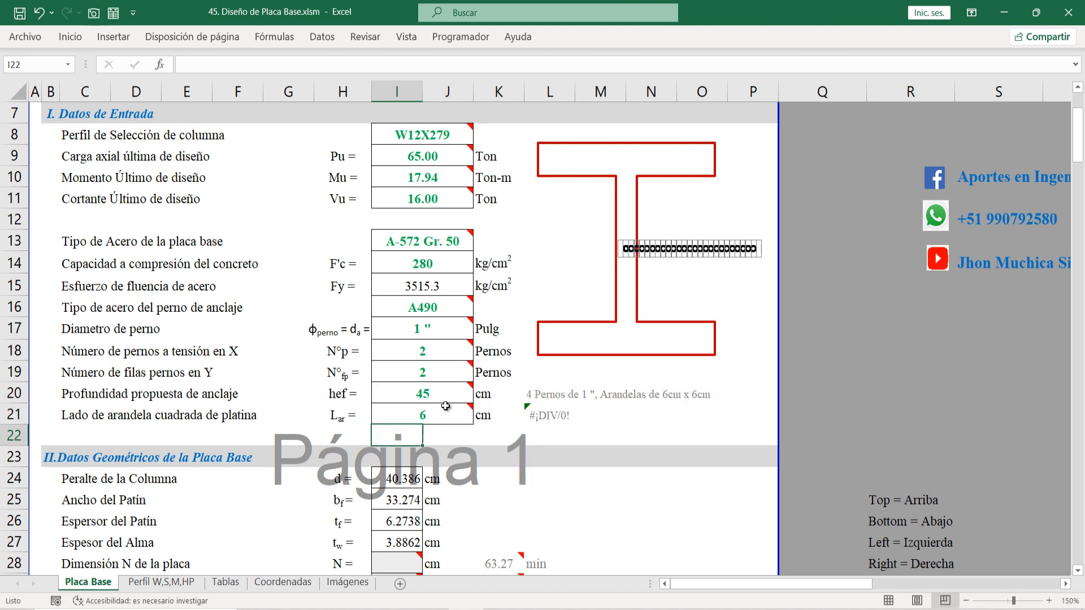
Step: Examine the column depth, flange width, flange thickness and web thickness in the base plate geometry section against the column sketch
{"action": "scroll", "coordinate": [482, 378], "scroll_direction": "down", "scroll_amount": 2}
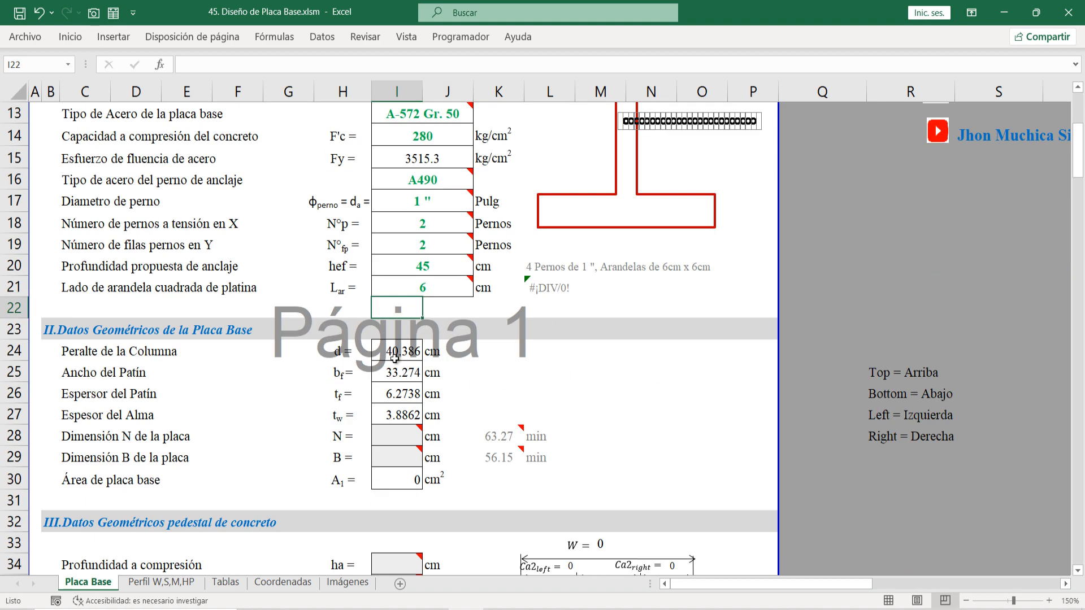
{"action": "scroll", "coordinate": [292, 345], "scroll_direction": "down", "scroll_amount": 1}
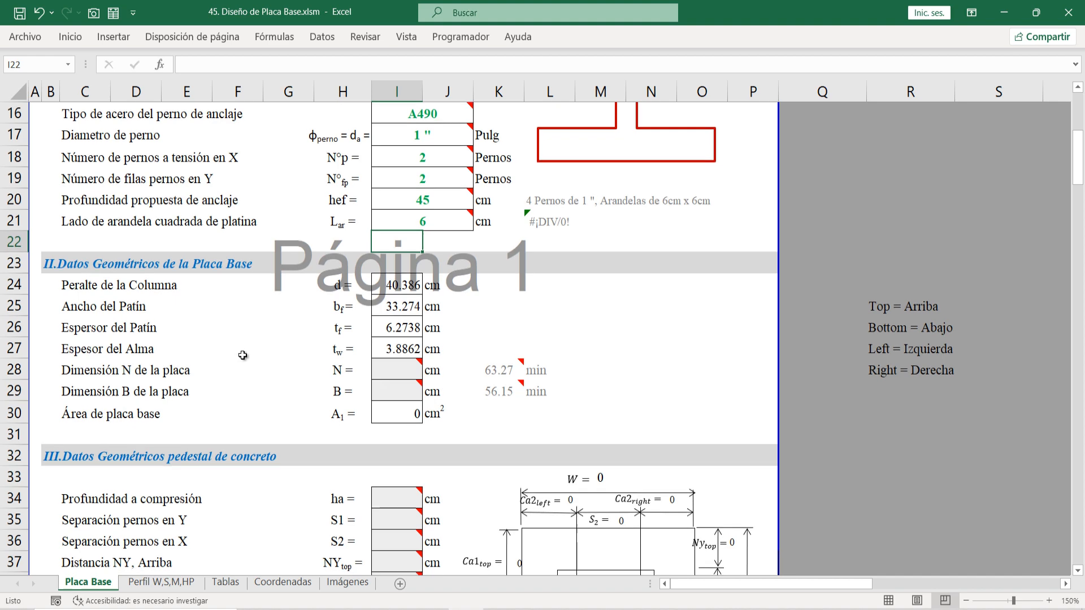
{"action": "left_click", "coordinate": [11, 263]}
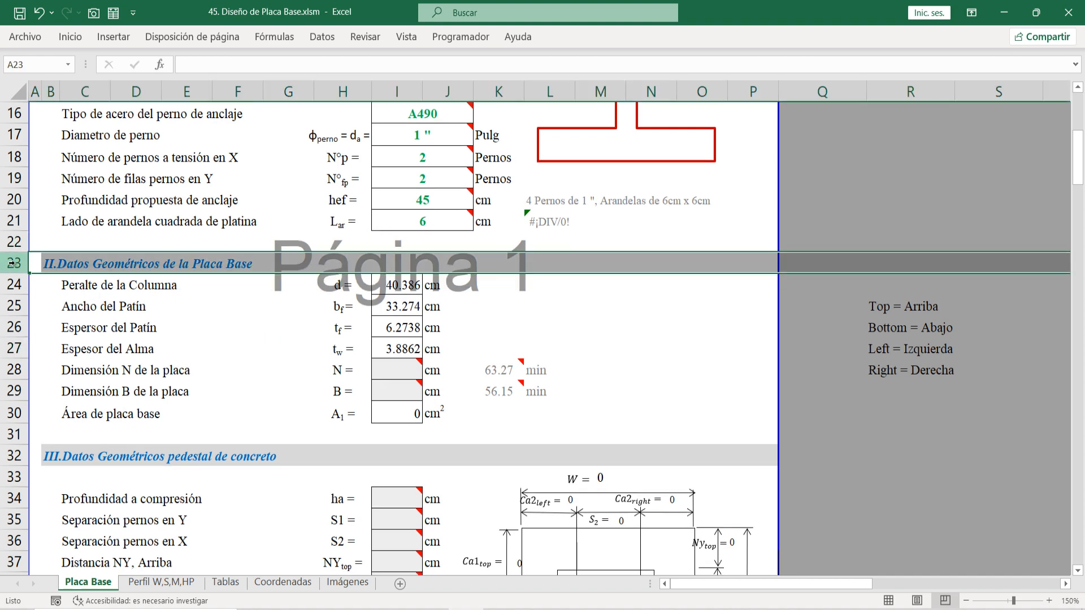
{"action": "left_click", "coordinate": [396, 285]}
{"action": "left_click_drag", "start_coordinate": [91, 285], "coordinate": [400, 284]}
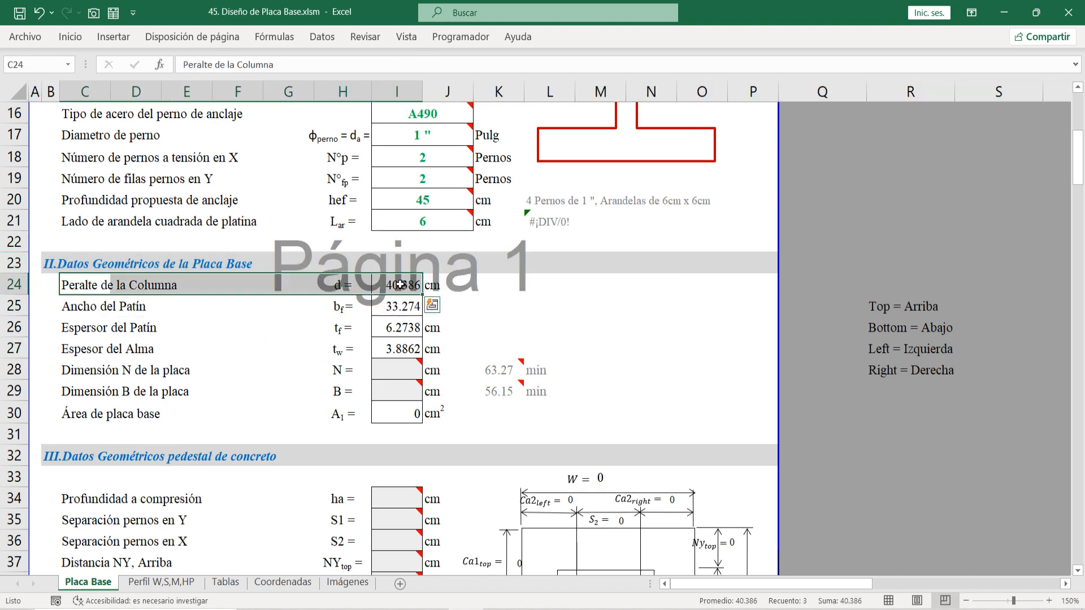
{"action": "left_click", "coordinate": [400, 284]}
{"action": "scroll", "coordinate": [562, 234], "scroll_direction": "up", "scroll_amount": 5}
{"action": "scroll", "coordinate": [401, 384], "scroll_direction": "down", "scroll_amount": 5}
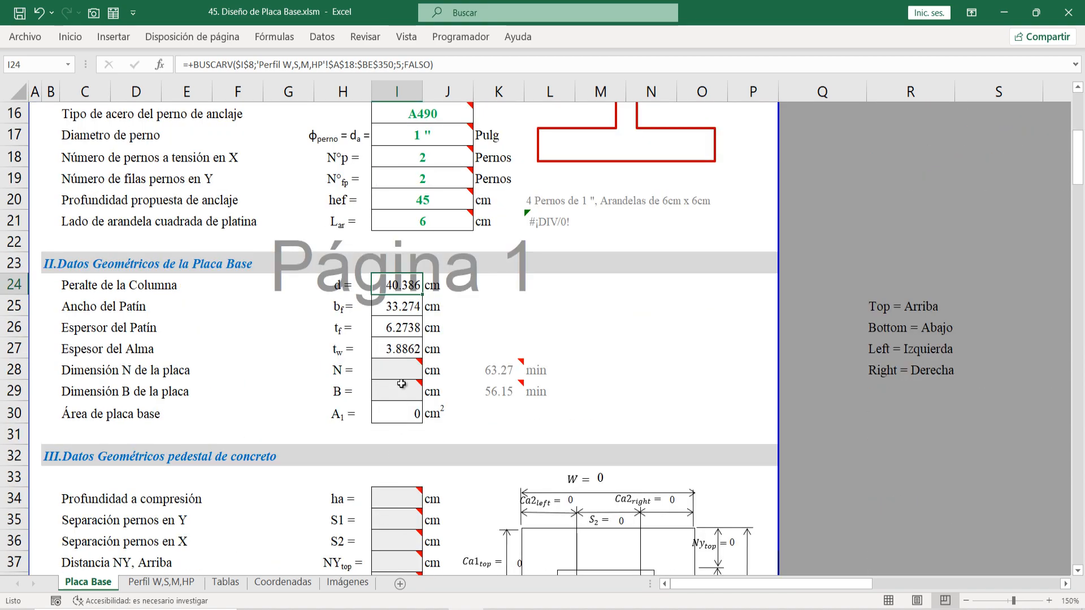
{"action": "scroll", "coordinate": [433, 316], "scroll_direction": "up", "scroll_amount": 2}
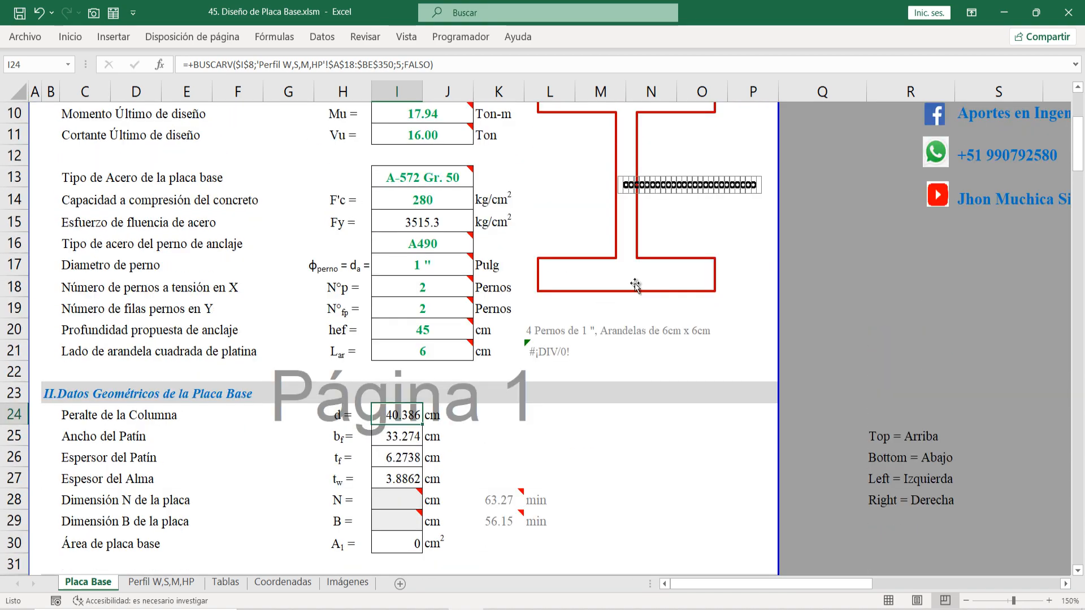
{"action": "left_click", "coordinate": [392, 459]}
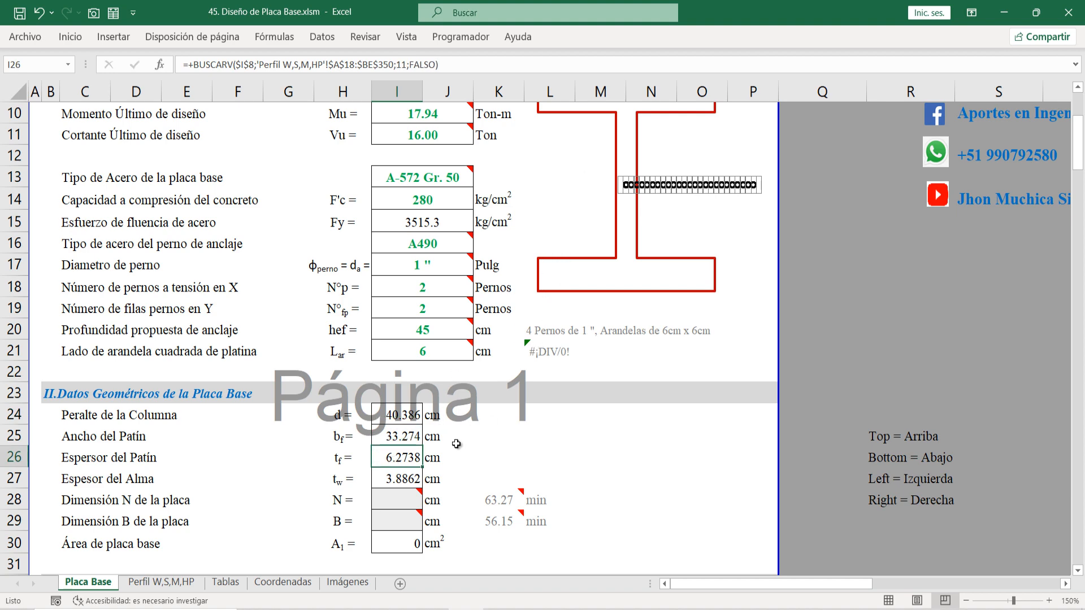
{"action": "key", "text": "Down"}
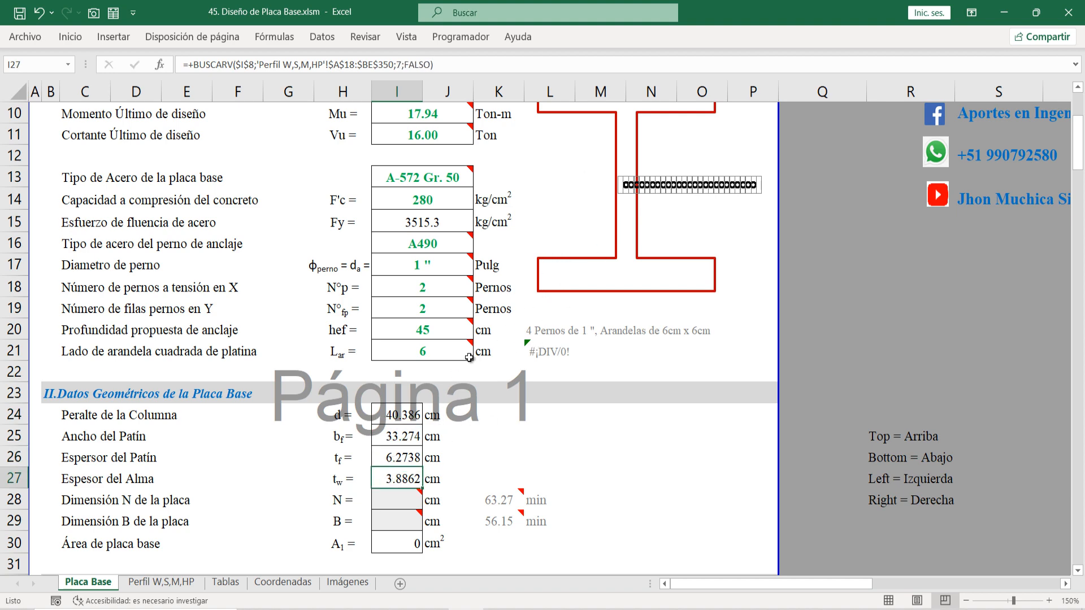
{"action": "scroll", "coordinate": [370, 453], "scroll_direction": "down", "scroll_amount": 1}
{"action": "key", "text": "Right"}
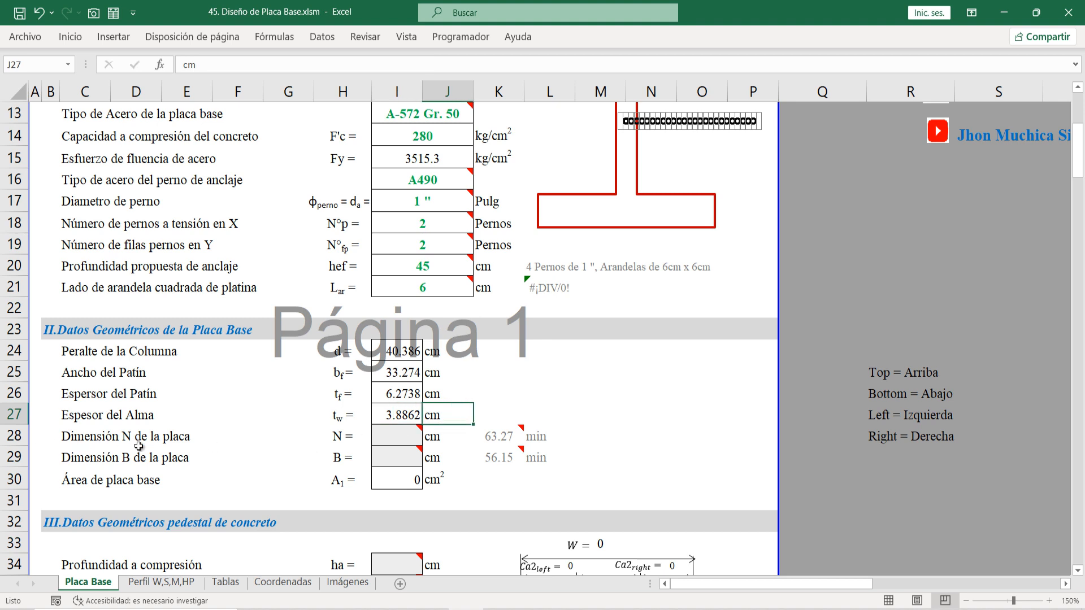
Step: Check the proposed minimum plate dimensions and the pedestal diagram, and set plate dimension N to 60 cm
{"action": "left_click", "coordinate": [392, 441]}
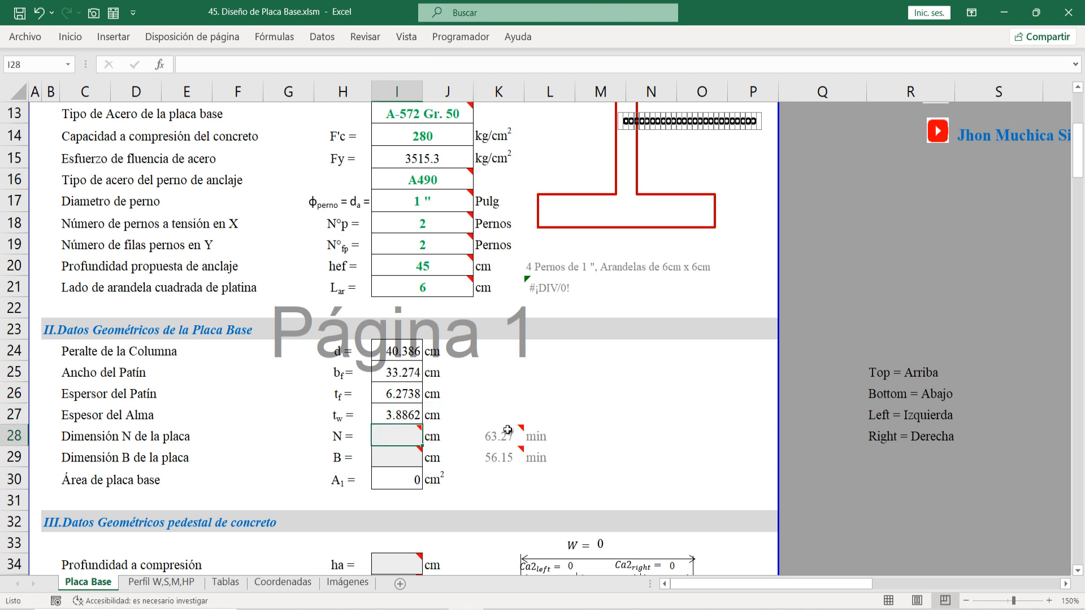
{"action": "left_click_drag", "start_coordinate": [507, 433], "coordinate": [495, 451]}
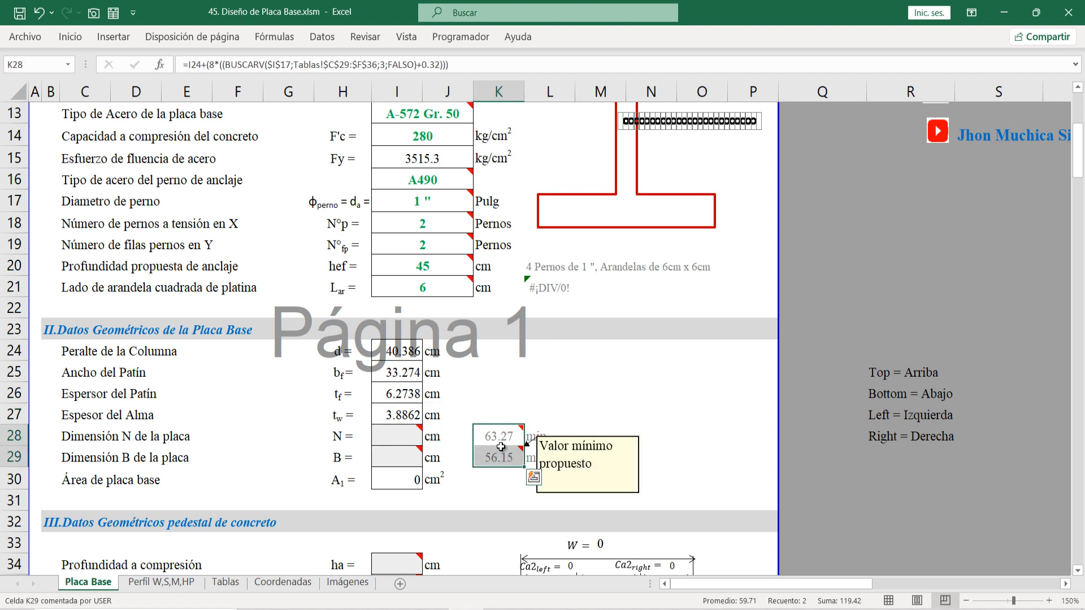
{"action": "mouse_move", "coordinate": [501, 459]}
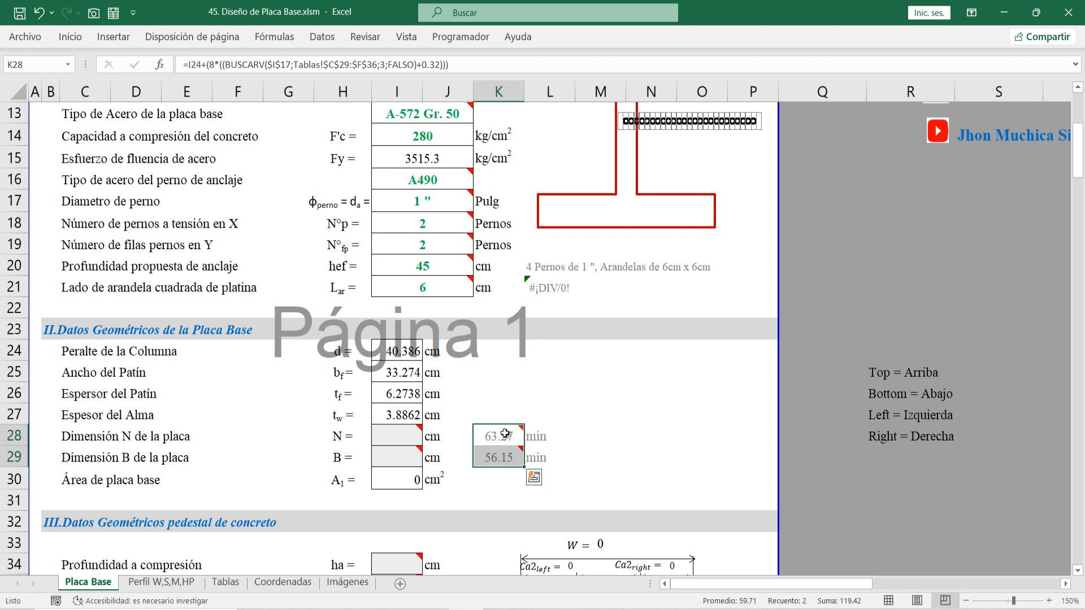
{"action": "mouse_move", "coordinate": [505, 436]}
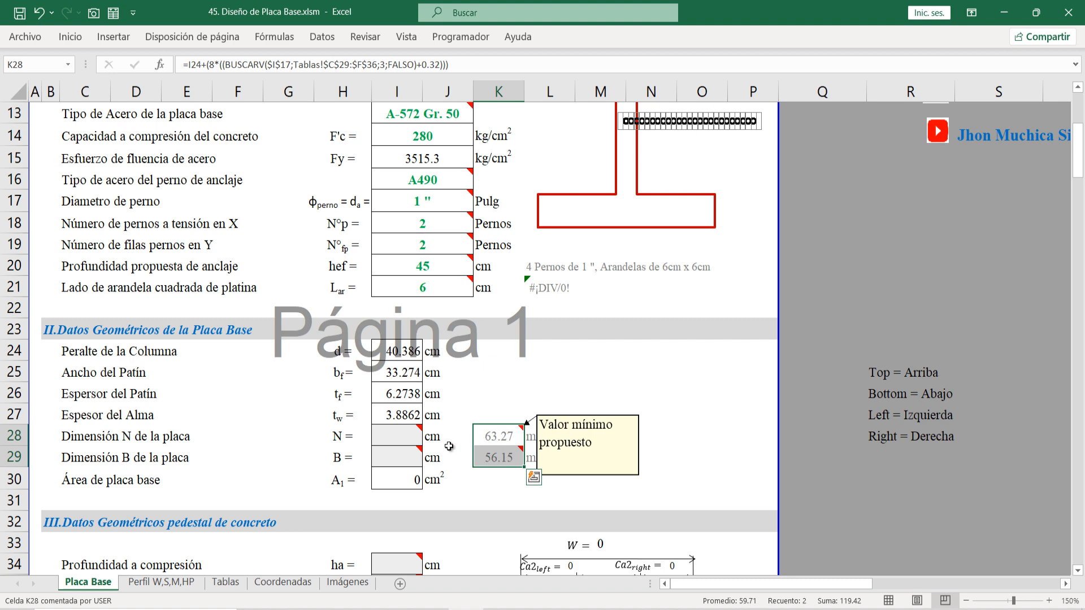
{"action": "left_click", "coordinate": [409, 437]}
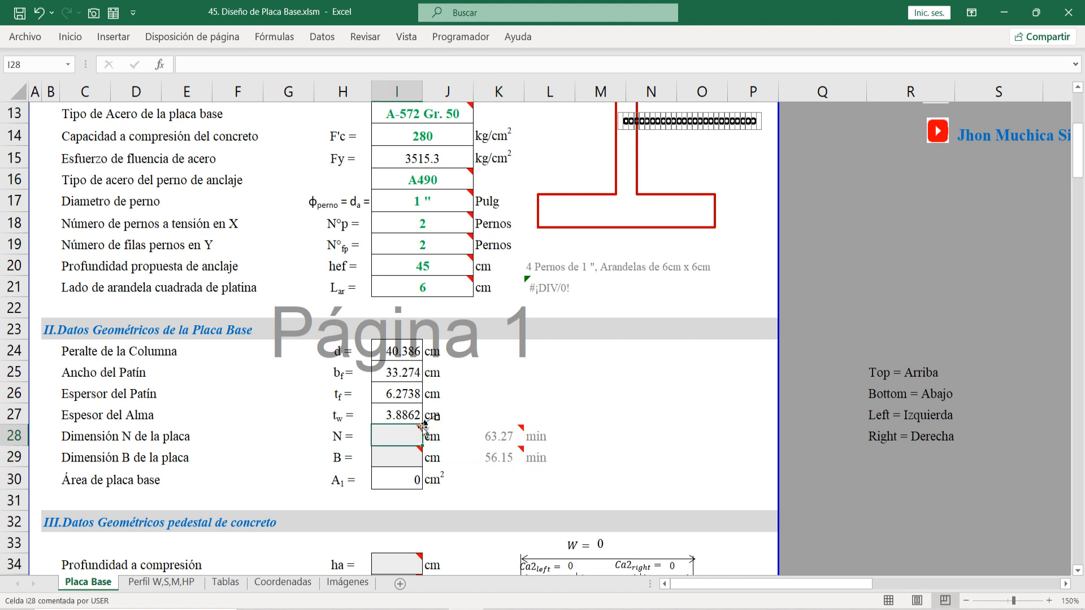
{"action": "scroll", "coordinate": [725, 358], "scroll_direction": "down", "scroll_amount": 7}
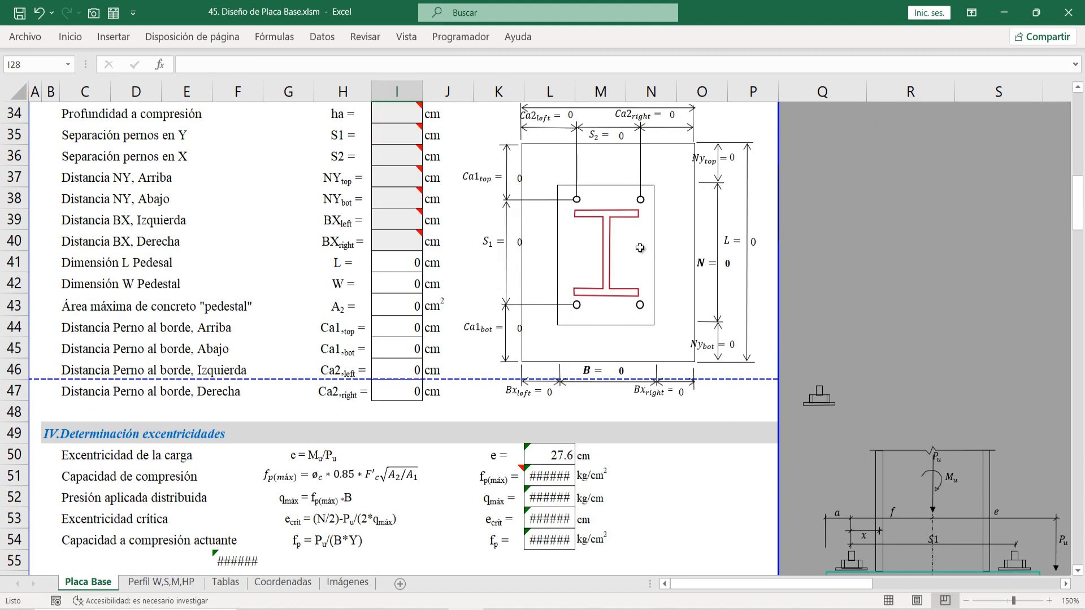
{"action": "scroll", "coordinate": [641, 249], "scroll_direction": "up", "scroll_amount": 9}
{"action": "scroll", "coordinate": [605, 280], "scroll_direction": "down", "scroll_amount": 5}
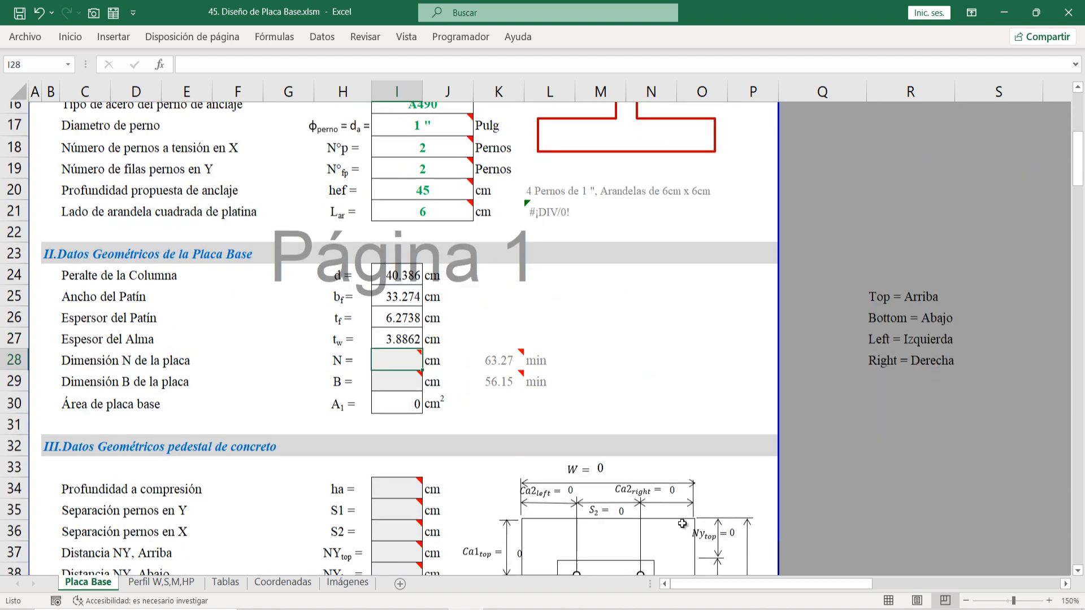
{"action": "scroll", "coordinate": [440, 298], "scroll_direction": "up", "scroll_amount": 4}
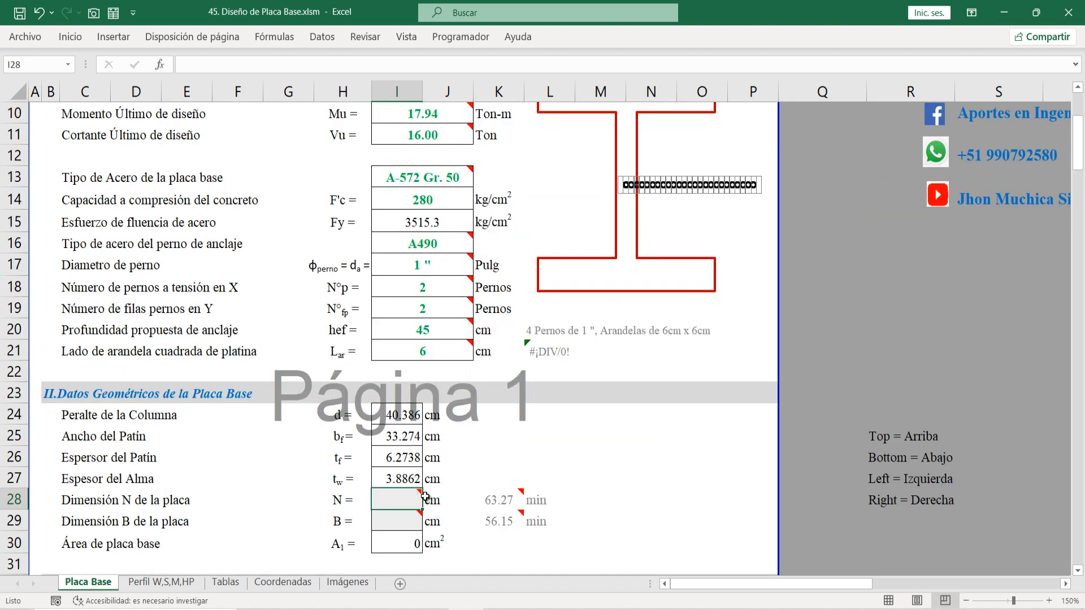
{"action": "type", "text": "60"}
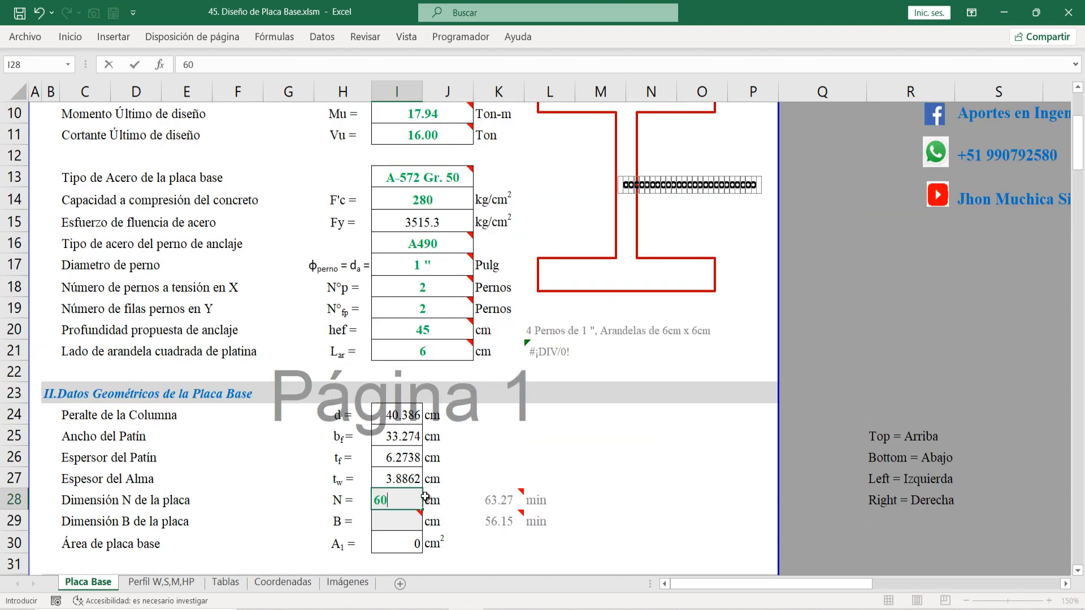
{"action": "key", "text": "Return"}
Step: Set plate dimension B to 55 cm and check the plate outline in the column sketch
{"action": "scroll", "coordinate": [492, 396], "scroll_direction": "down", "scroll_amount": 2}
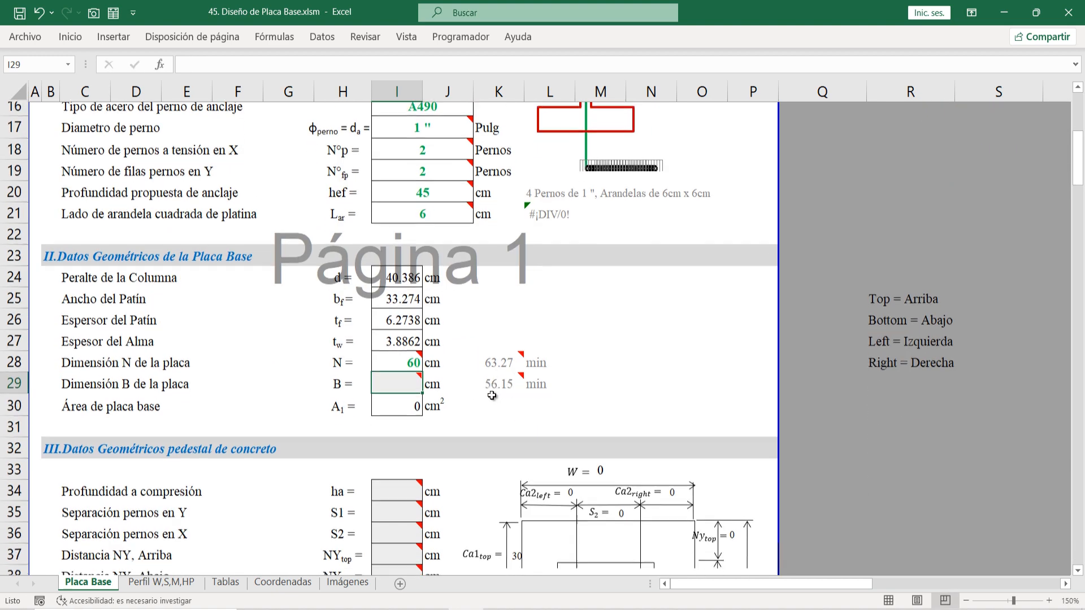
{"action": "scroll", "coordinate": [492, 395], "scroll_direction": "down", "scroll_amount": 4}
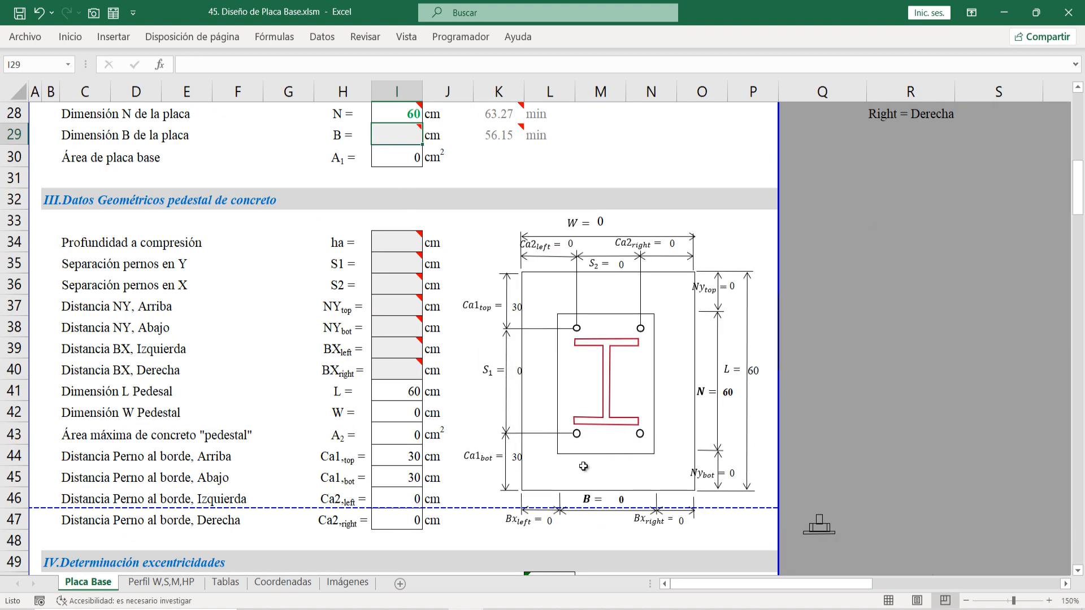
{"action": "scroll", "coordinate": [583, 470], "scroll_direction": "up", "scroll_amount": 2}
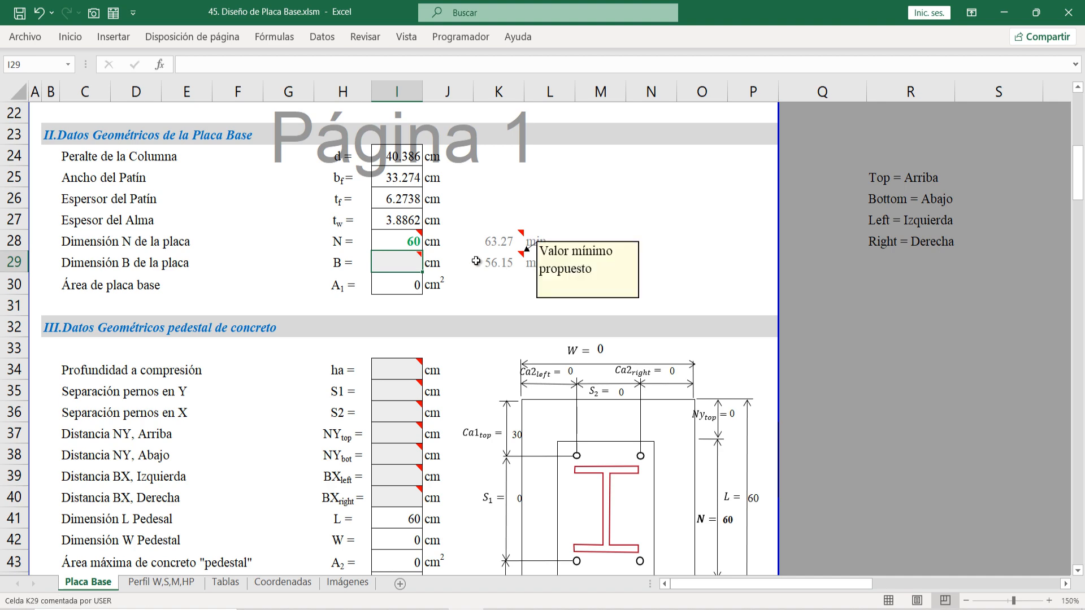
{"action": "mouse_move", "coordinate": [394, 265]}
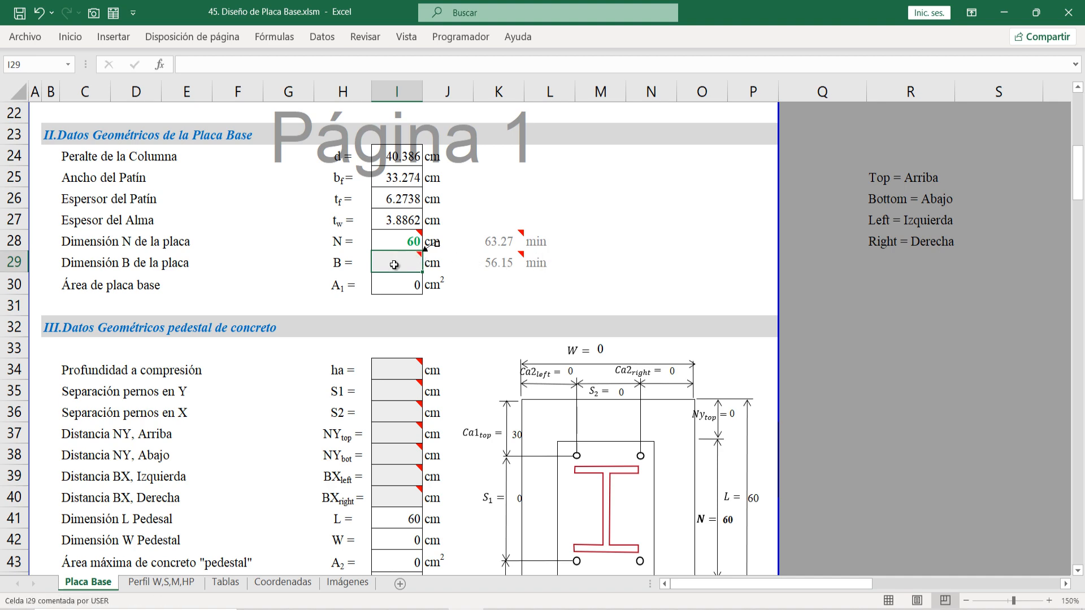
{"action": "type", "text": "55"}
{"action": "key", "text": "Return"}
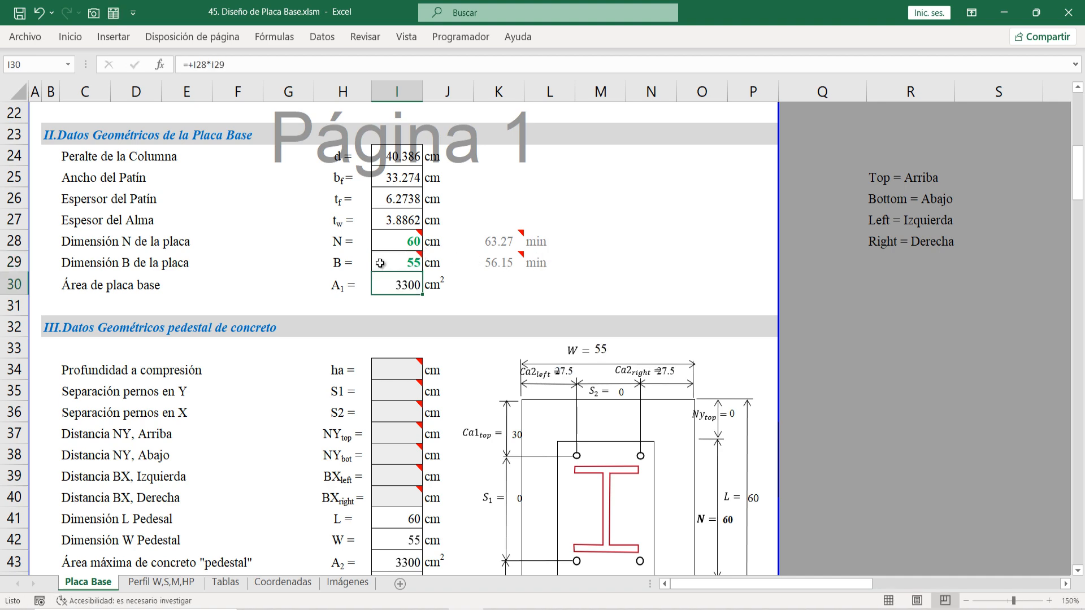
{"action": "scroll", "coordinate": [397, 266], "scroll_direction": "down", "scroll_amount": 1}
{"action": "scroll", "coordinate": [471, 288], "scroll_direction": "up", "scroll_amount": 6}
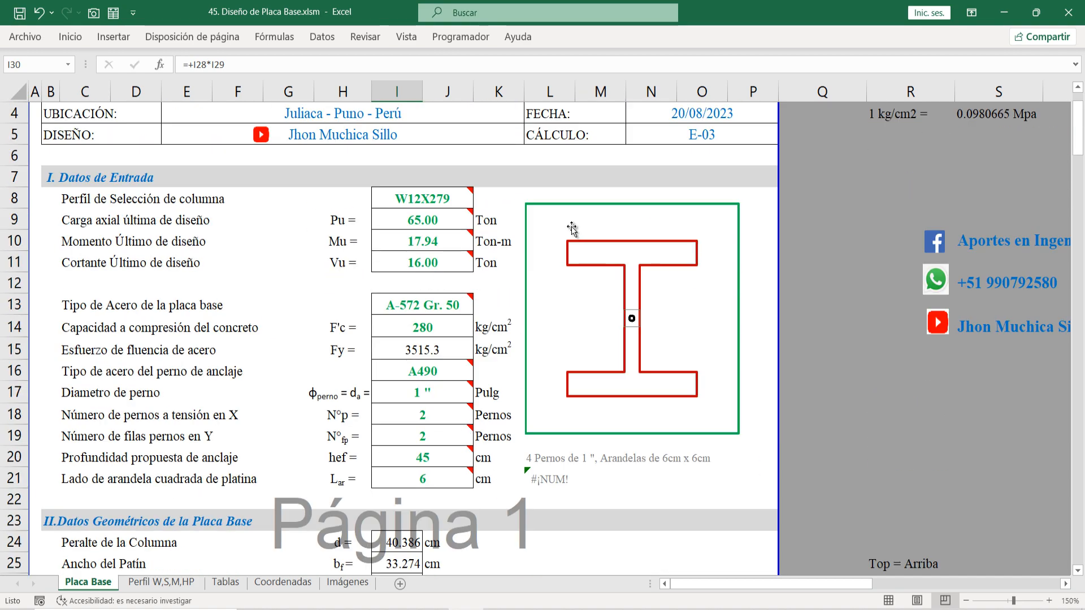
{"action": "scroll", "coordinate": [355, 387], "scroll_direction": "down", "scroll_amount": 4}
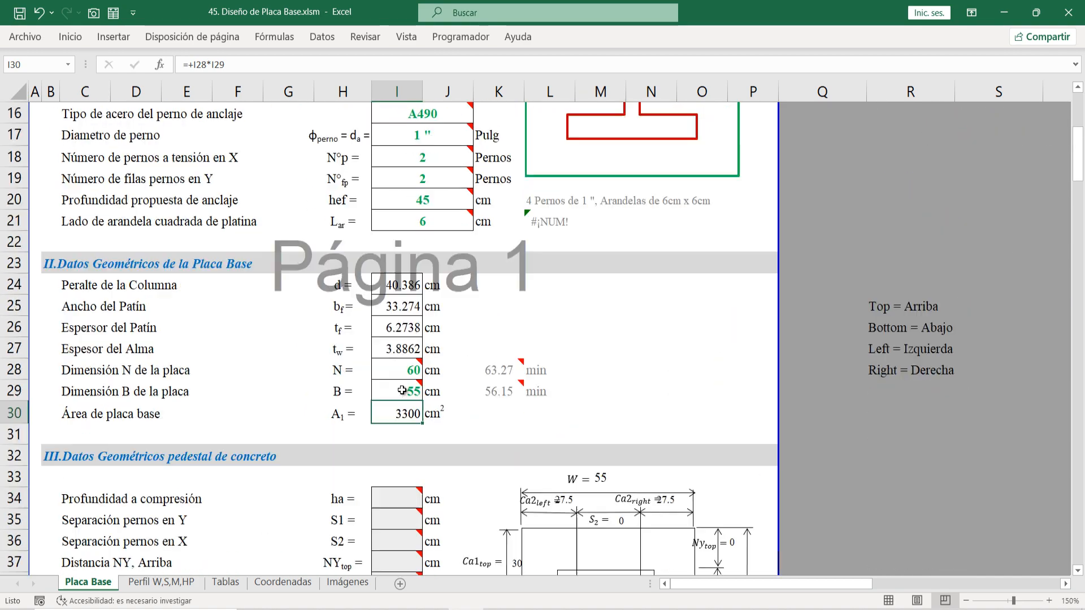
Step: Review the concrete pedestal photo on the Imágenes sheet and set the compression depth ha to 180 cm on the Placa Base sheet
{"action": "scroll", "coordinate": [296, 401], "scroll_direction": "down", "scroll_amount": 3}
{"action": "left_click", "coordinate": [87, 309]}
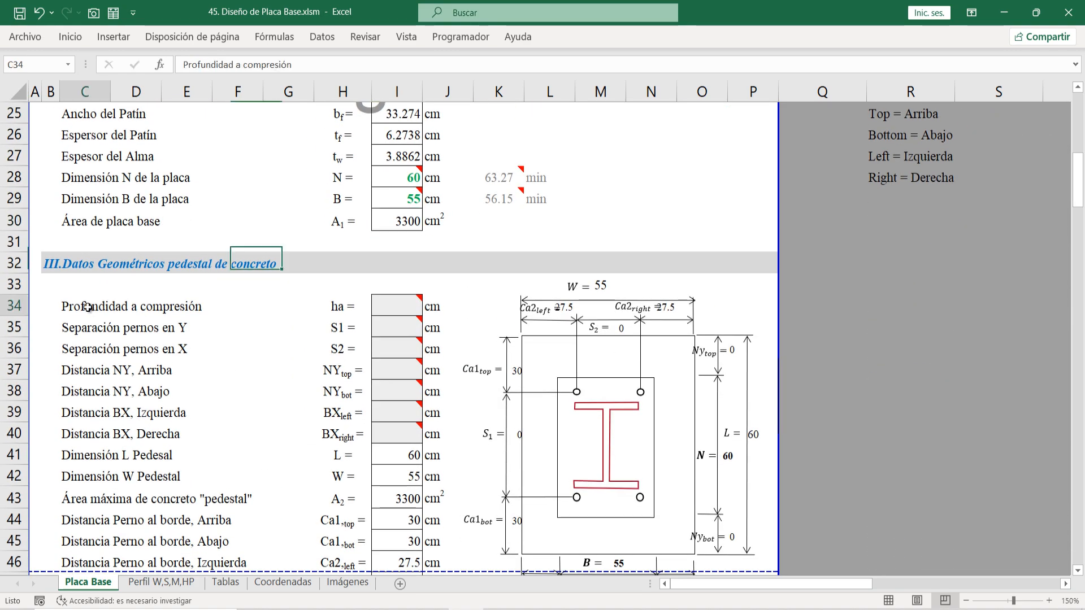
{"action": "left_click", "coordinate": [416, 299]}
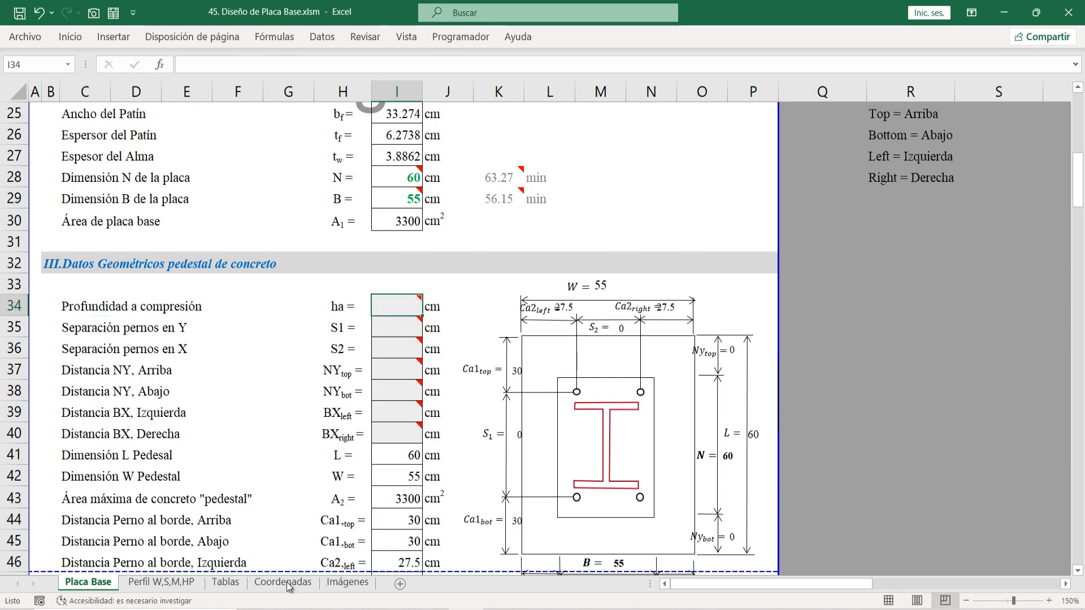
{"action": "left_click", "coordinate": [347, 582]}
{"action": "scroll", "coordinate": [799, 472], "scroll_direction": "down", "scroll_amount": 2}
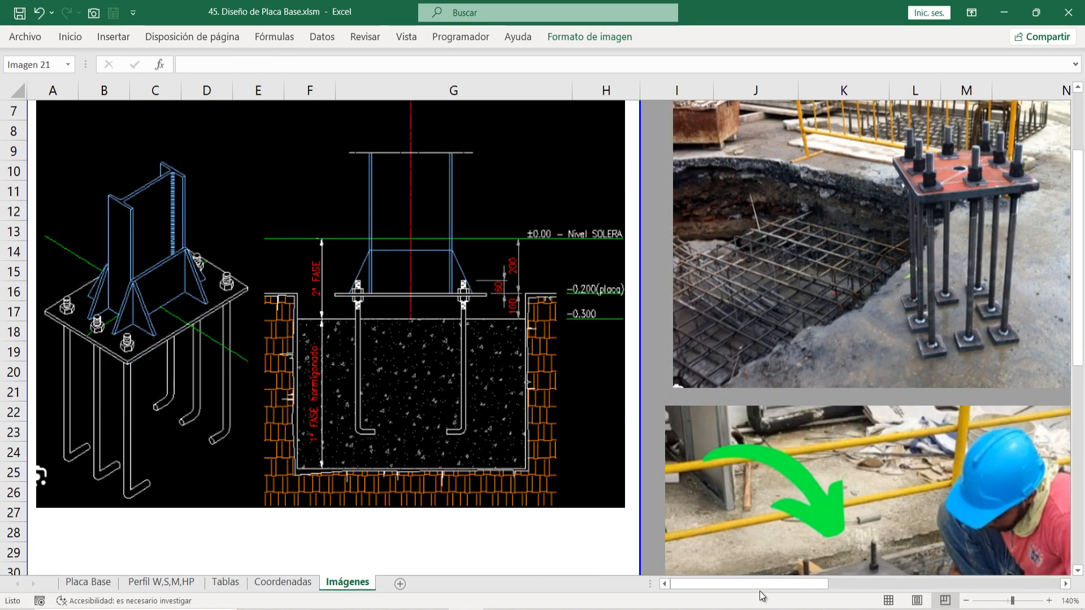
{"action": "left_click_drag", "start_coordinate": [758, 588], "coordinate": [987, 588]}
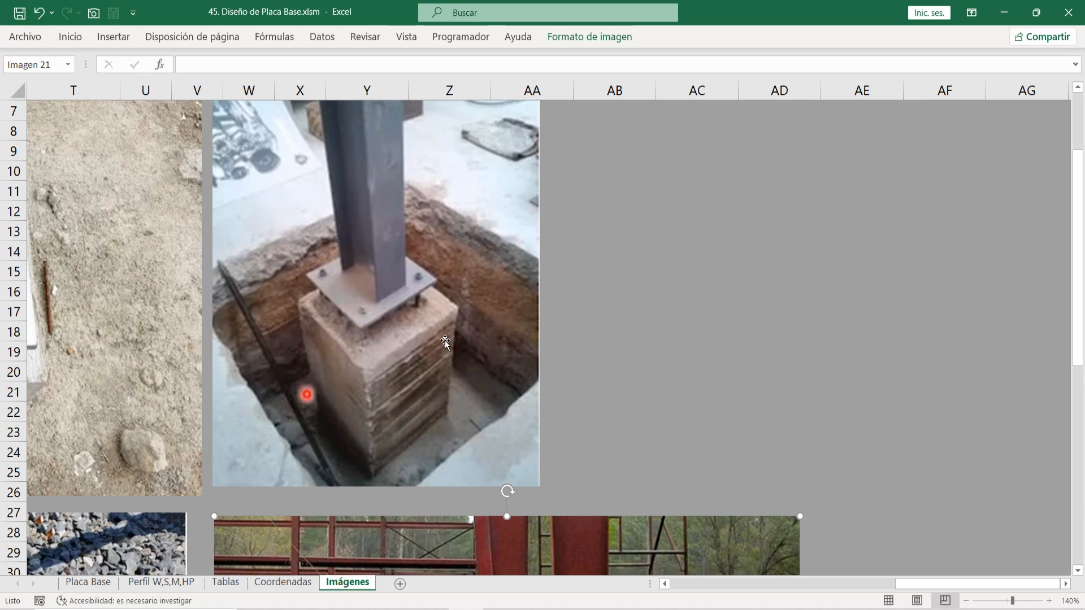
{"action": "left_click", "coordinate": [85, 582]}
{"action": "mouse_move", "coordinate": [404, 310]}
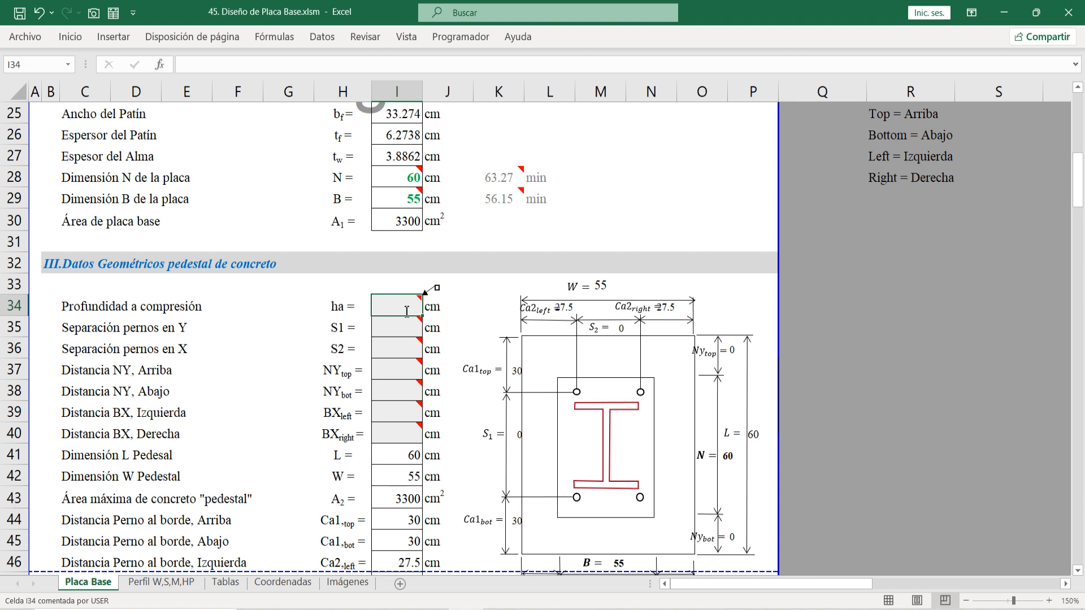
{"action": "type", "text": "180"}
{"action": "key", "text": "Return"}
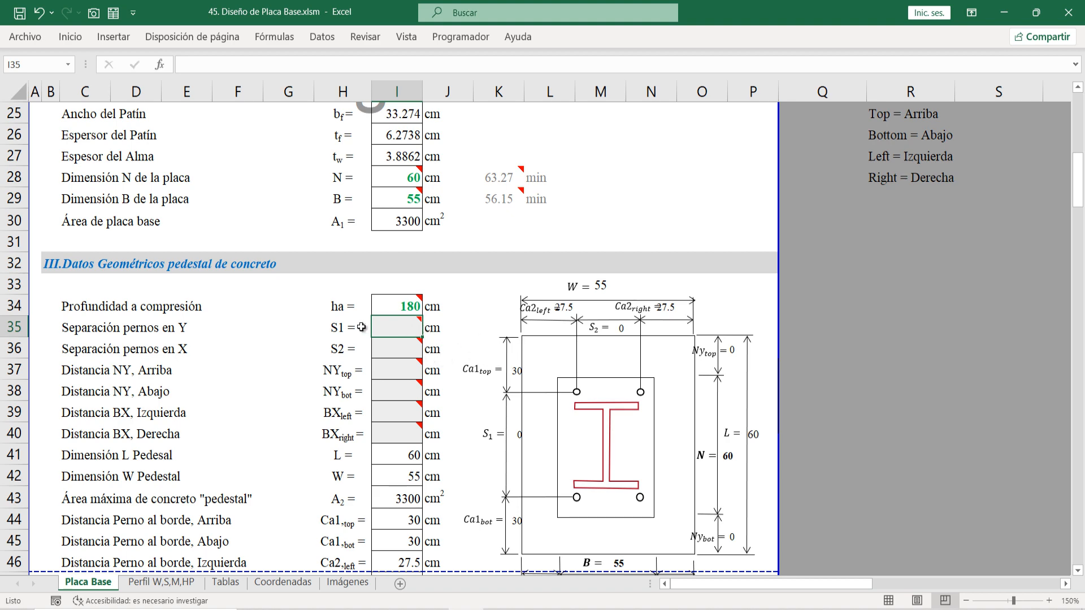
Step: Set the bolt spacing S1 in Y to 50 cm and S2 in X to 45 cm, and check the bolts in the column sketch
{"action": "scroll", "coordinate": [413, 356], "scroll_direction": "down", "scroll_amount": 1}
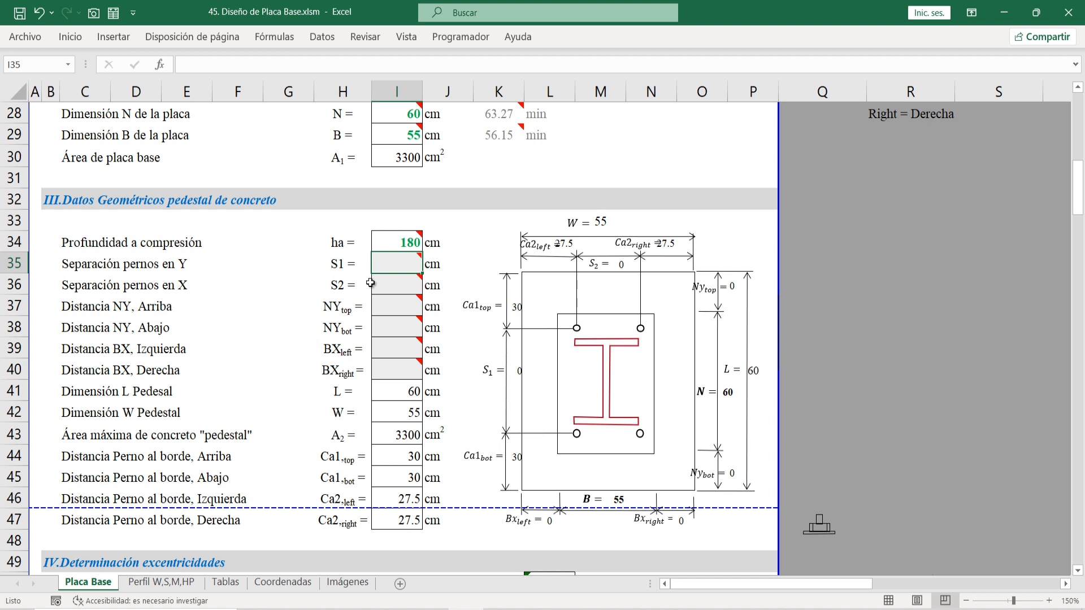
{"action": "type", "text": "50"}
{"action": "key", "text": "Return"}
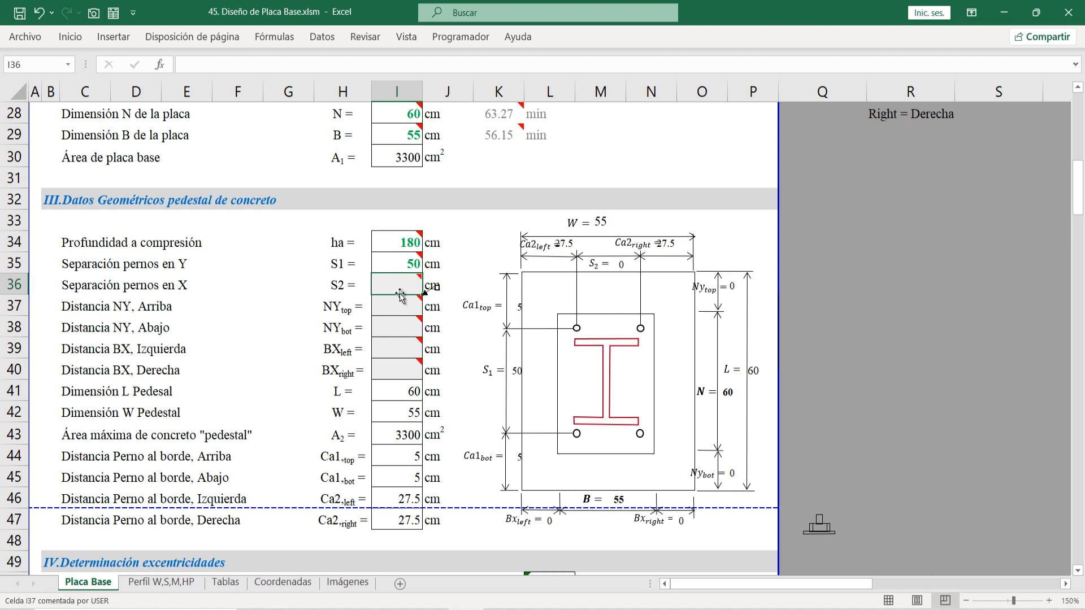
{"action": "mouse_move", "coordinate": [406, 285]}
{"action": "type", "text": "45"}
{"action": "key", "text": "Return"}
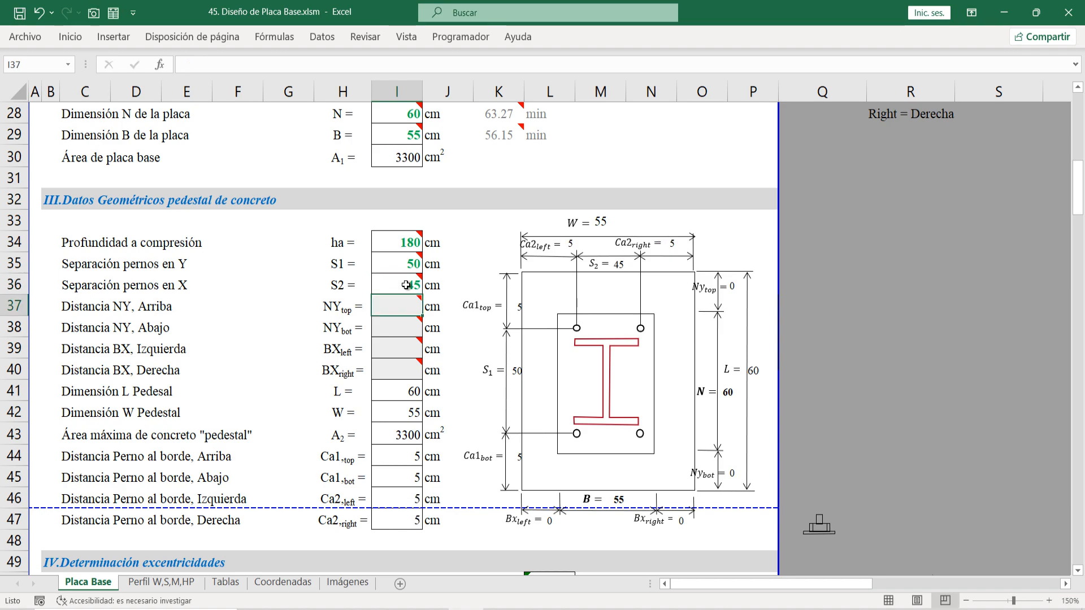
{"action": "scroll", "coordinate": [406, 286], "scroll_direction": "up", "scroll_amount": 6}
{"action": "scroll", "coordinate": [406, 285], "scroll_direction": "up", "scroll_amount": 2}
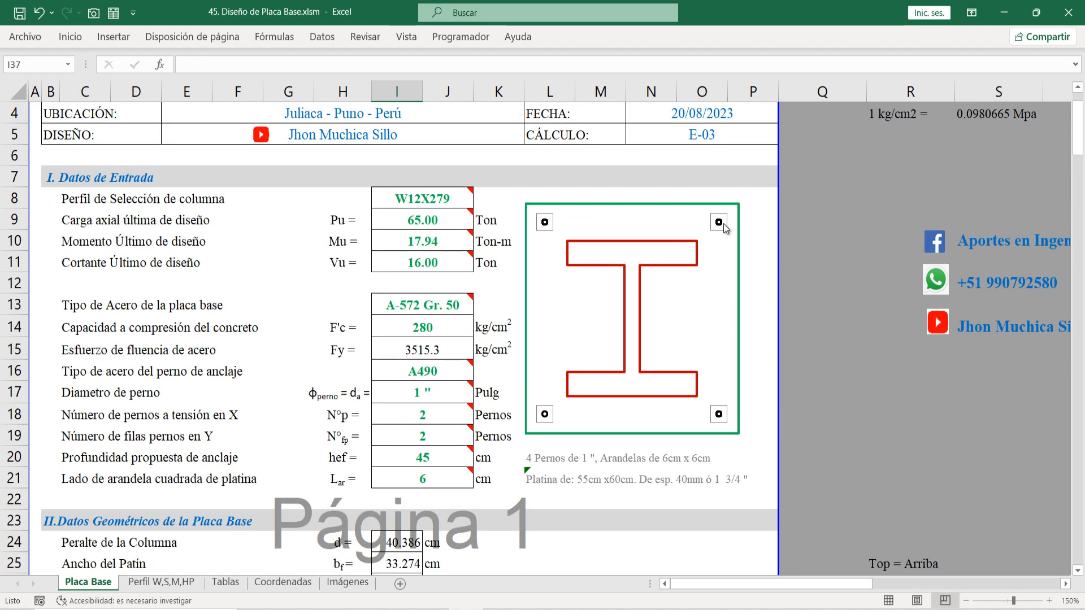
{"action": "scroll", "coordinate": [576, 325], "scroll_direction": "down", "scroll_amount": 9}
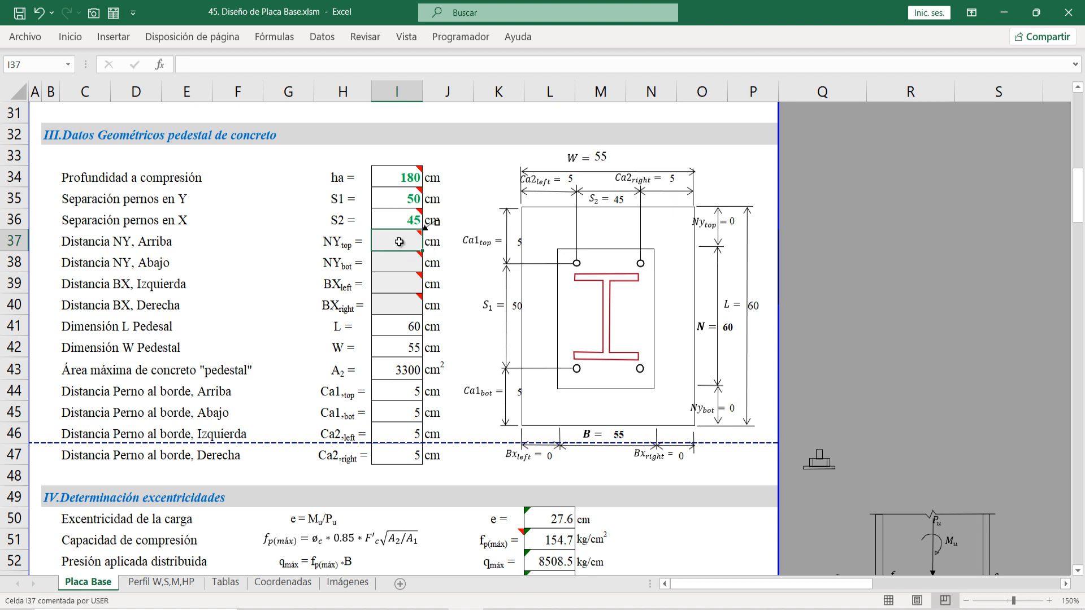
Step: Set the pedestal edge distances NYtop, NYbot, BXleft and BXright to 5 cm each and check the sketch
{"action": "type", "text": "5"}
{"action": "key", "text": "Return"}
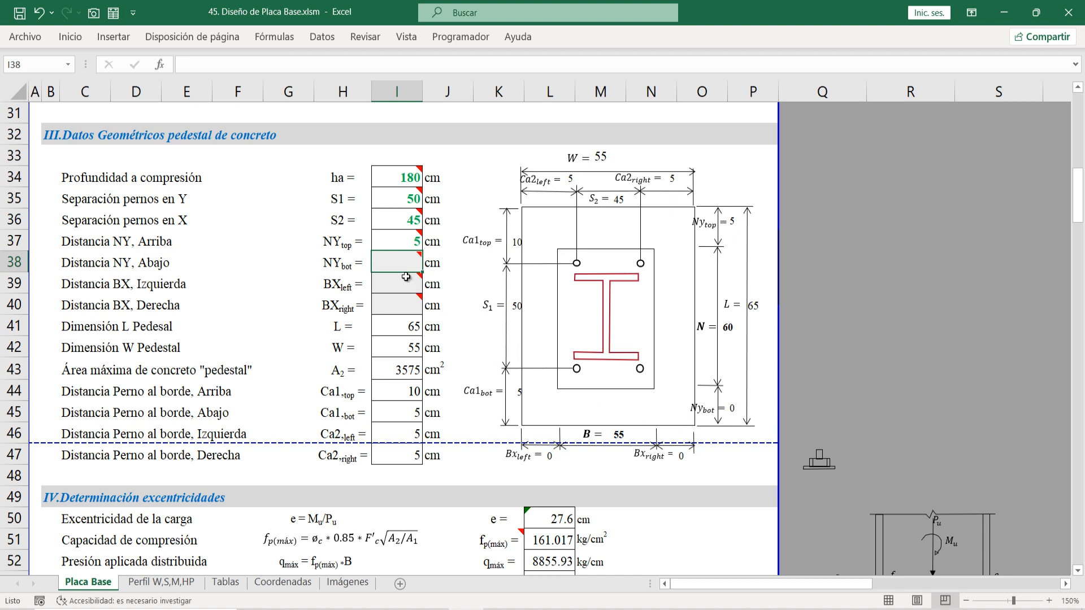
{"action": "type", "text": "5"}
{"action": "key", "text": "Return"}
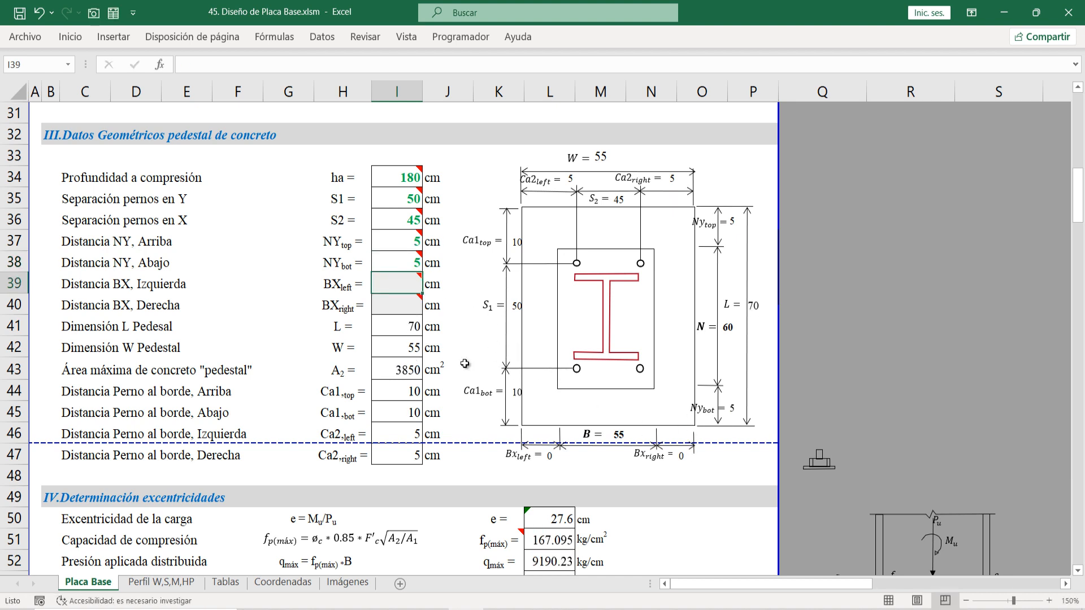
{"action": "type", "text": "5"}
{"action": "key", "text": "Return"}
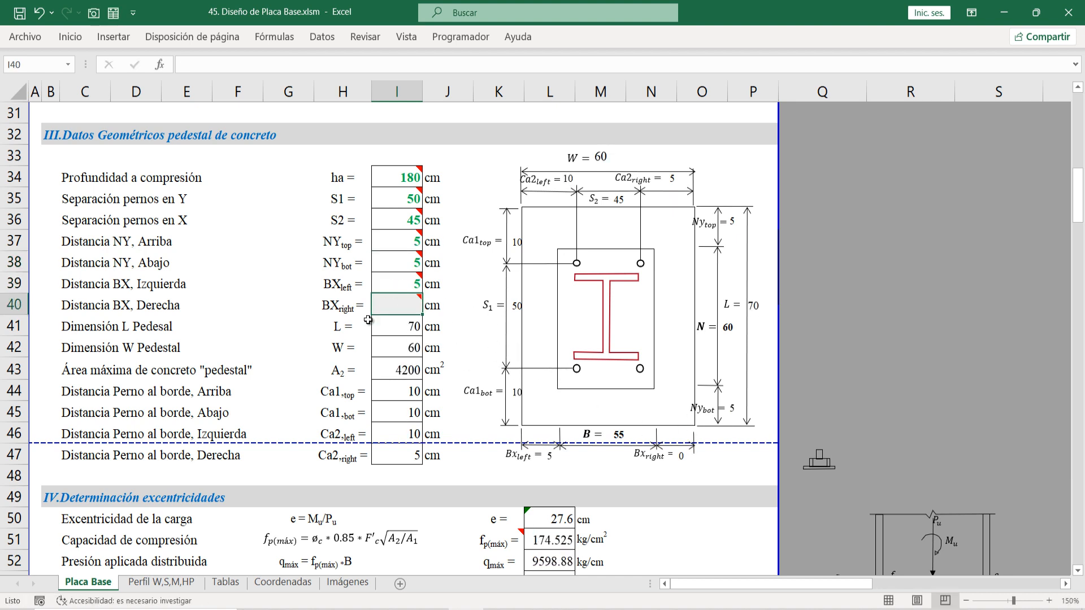
{"action": "type", "text": "5"}
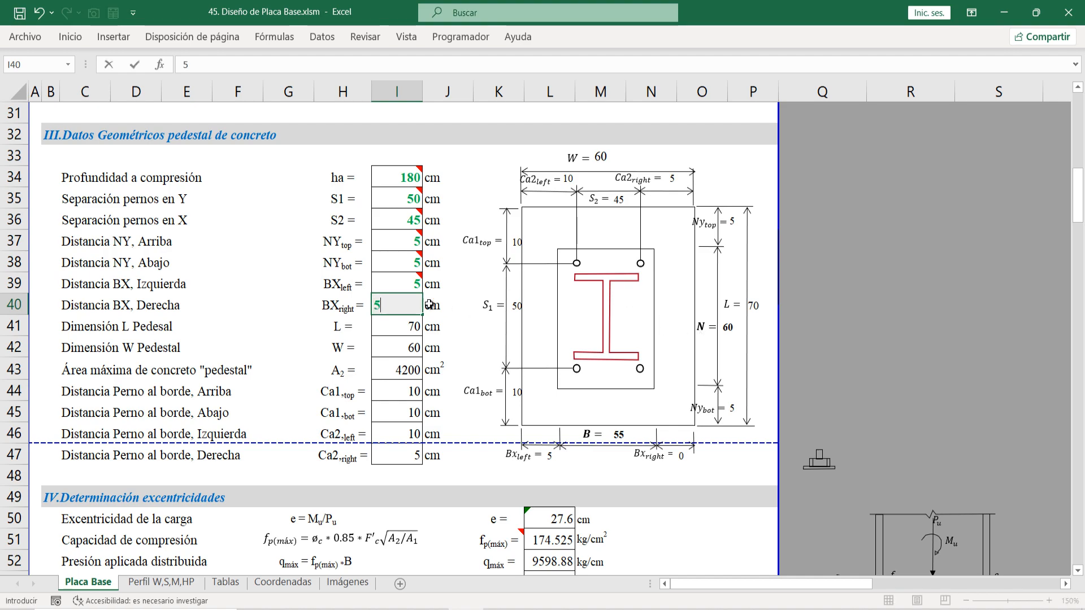
{"action": "key", "text": "Return"}
{"action": "scroll", "coordinate": [429, 305], "scroll_direction": "up", "scroll_amount": 5}
{"action": "scroll", "coordinate": [418, 361], "scroll_direction": "down", "scroll_amount": 5}
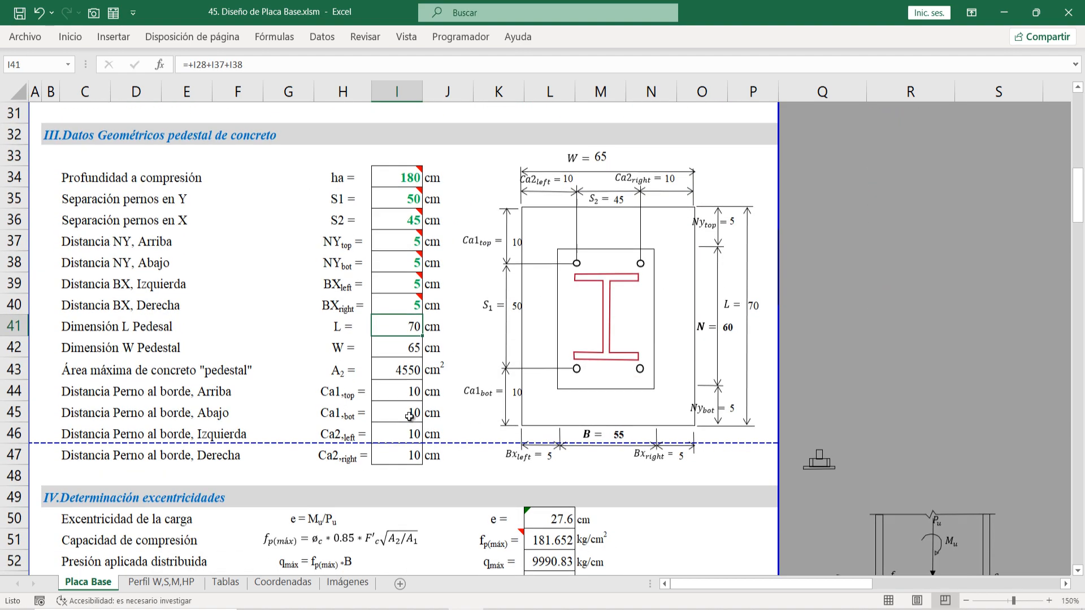
{"action": "scroll", "coordinate": [406, 418], "scroll_direction": "up", "scroll_amount": 3}
Step: Review the calculation sections from the eccentricities through plate thickness, bolt tension and concrete breakout to the base shear capacity checks
{"action": "scroll", "coordinate": [524, 375], "scroll_direction": "down", "scroll_amount": 6}
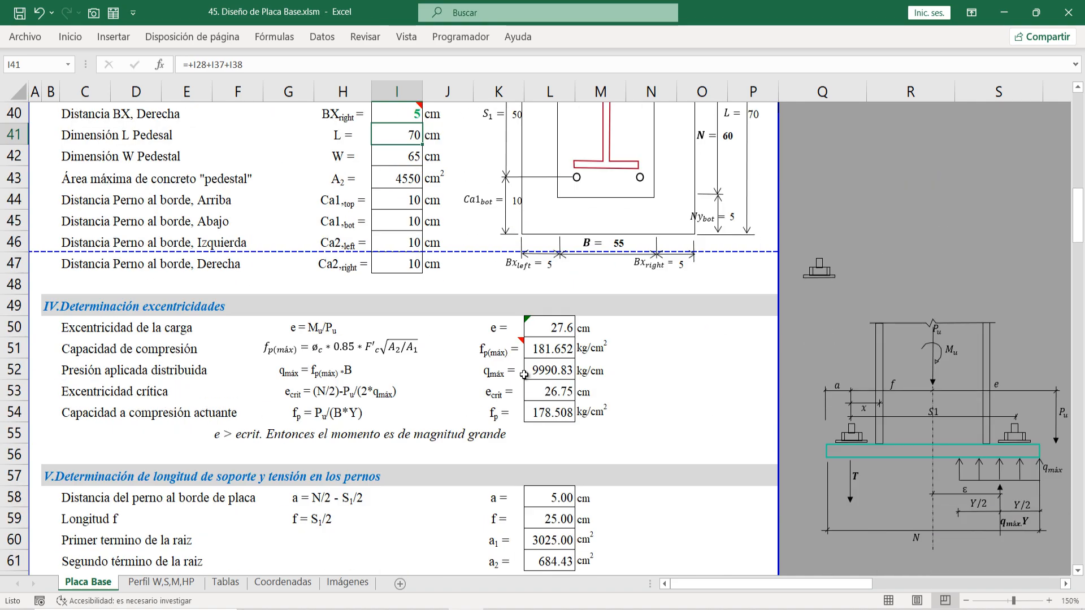
{"action": "scroll", "coordinate": [524, 374], "scroll_direction": "down", "scroll_amount": 5}
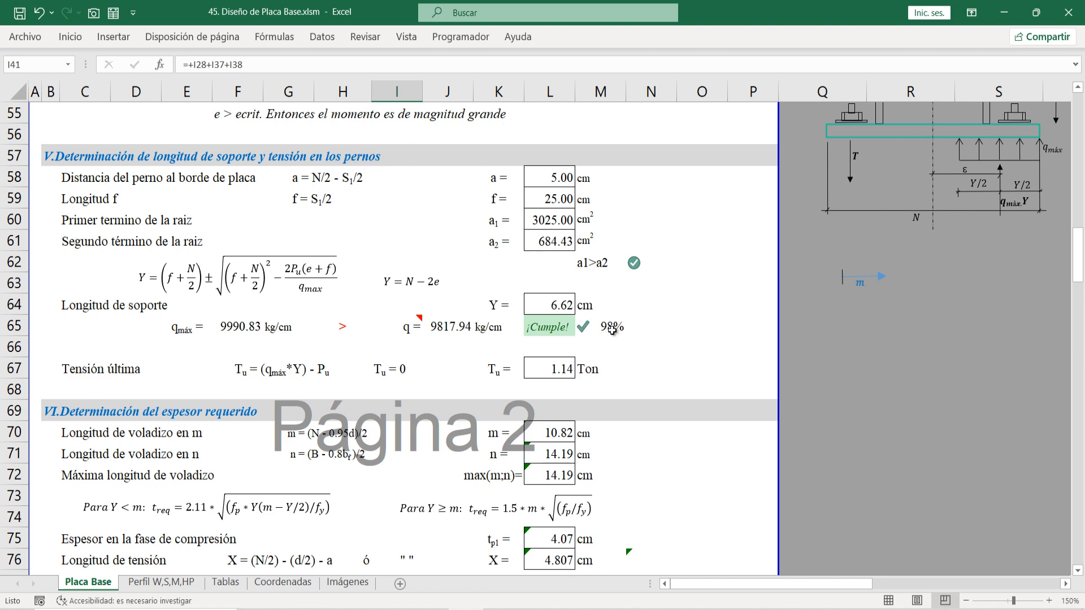
{"action": "scroll", "coordinate": [577, 345], "scroll_direction": "down", "scroll_amount": 5}
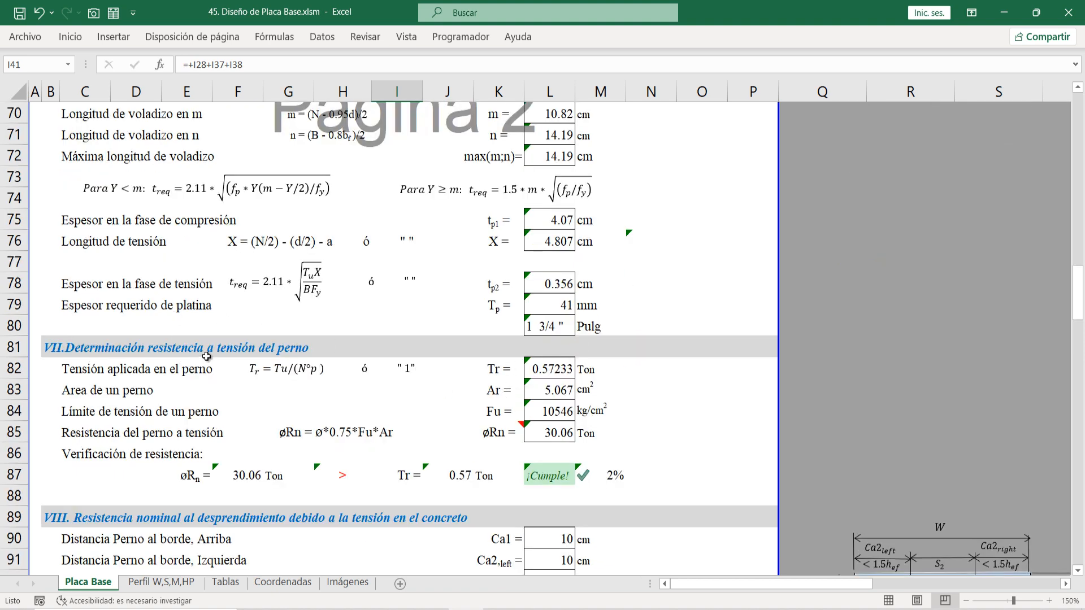
{"action": "scroll", "coordinate": [607, 407], "scroll_direction": "down", "scroll_amount": 7}
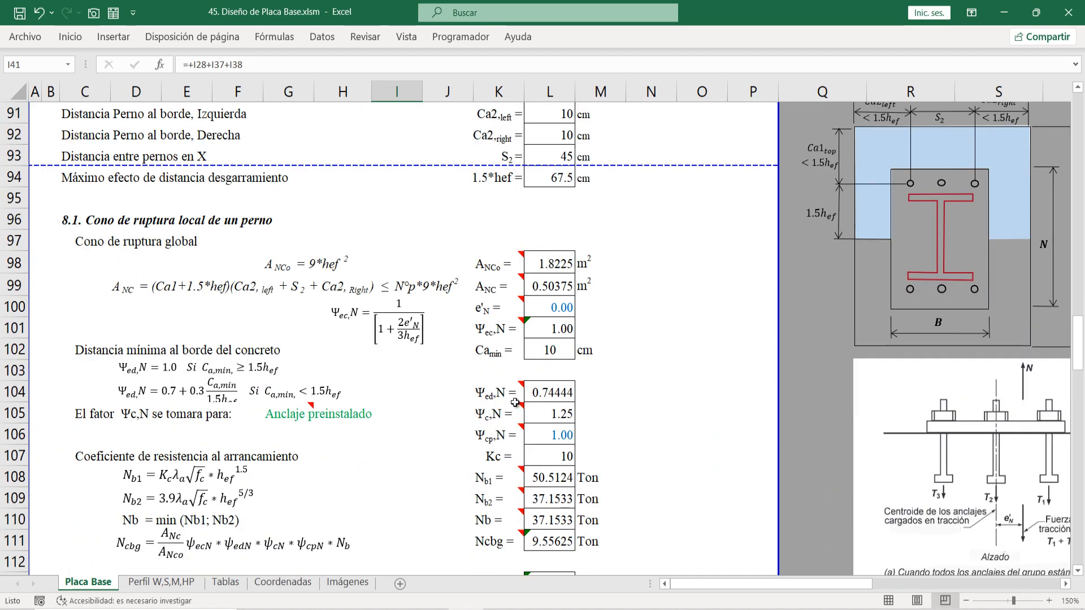
{"action": "scroll", "coordinate": [515, 402], "scroll_direction": "down", "scroll_amount": 4}
{"action": "scroll", "coordinate": [617, 378], "scroll_direction": "down", "scroll_amount": 14}
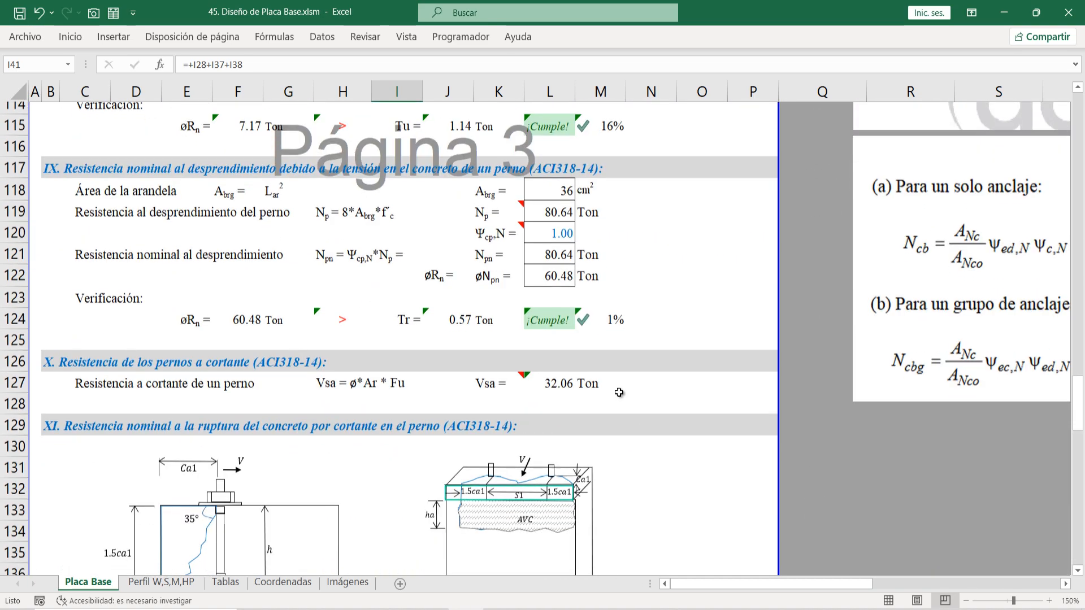
{"action": "scroll", "coordinate": [622, 384], "scroll_direction": "down", "scroll_amount": 7}
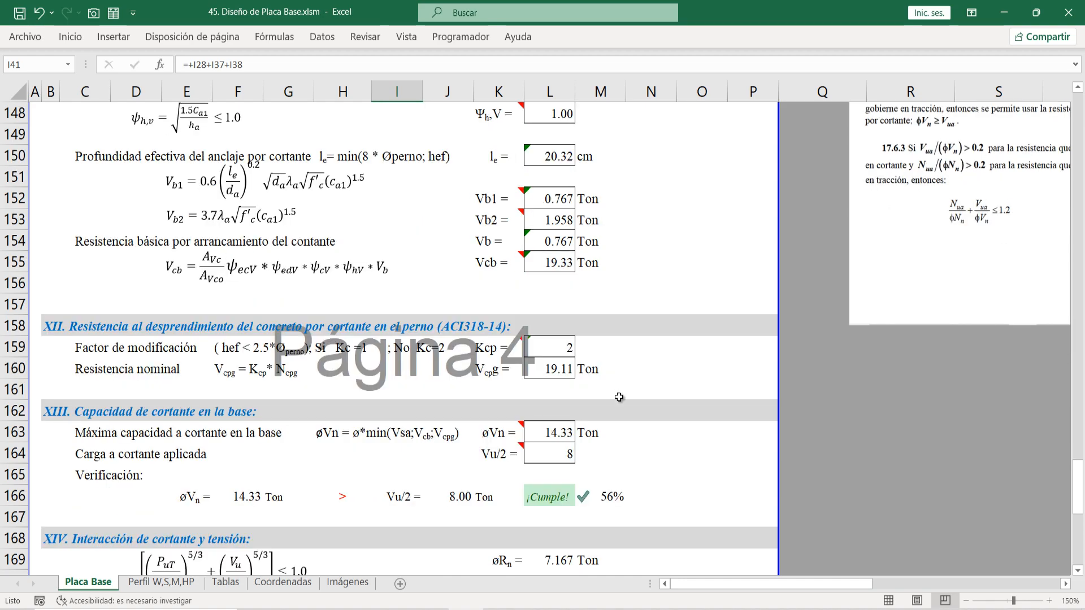
Step: Inspect the pedestal outline and bolt positions in the column sketch, and go back over the plate and pedestal geometry data
{"action": "scroll", "coordinate": [602, 348], "scroll_direction": "up", "scroll_amount": 20}
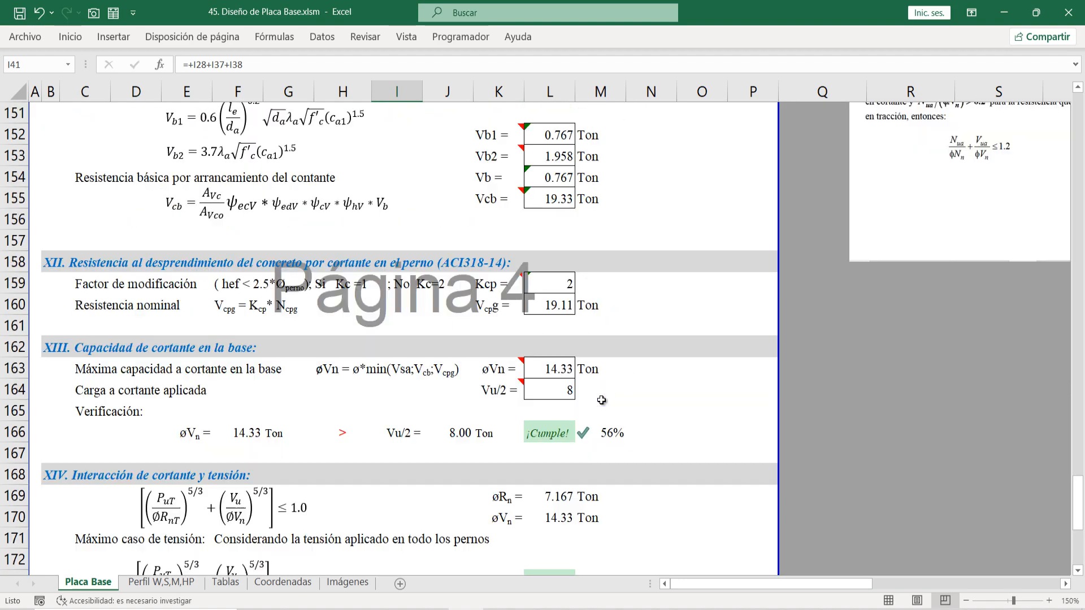
{"action": "scroll", "coordinate": [605, 401], "scroll_direction": "up", "scroll_amount": 20}
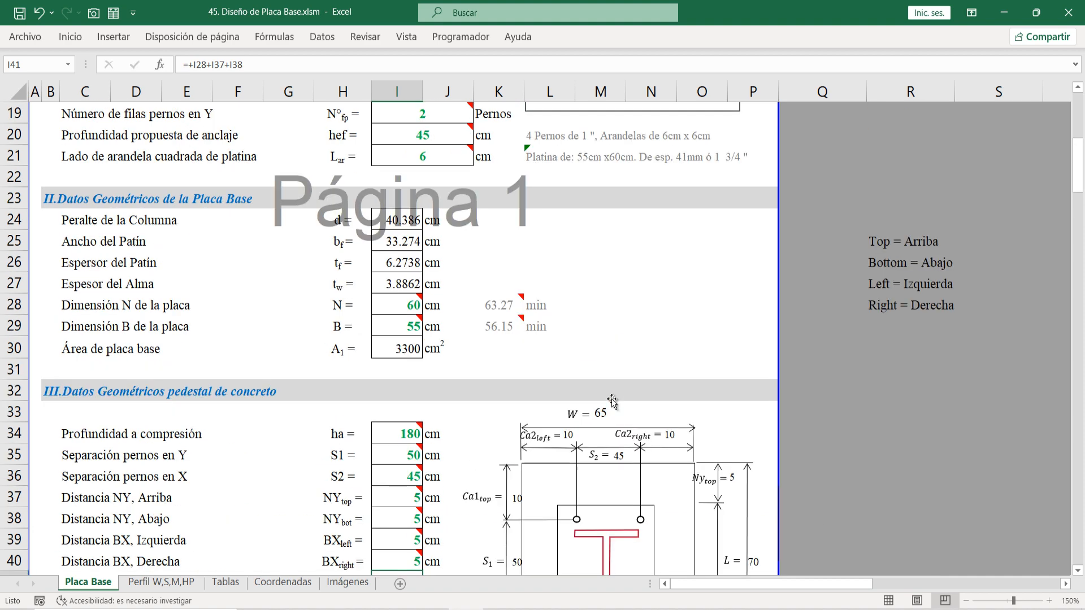
{"action": "scroll", "coordinate": [612, 402], "scroll_direction": "up", "scroll_amount": 4}
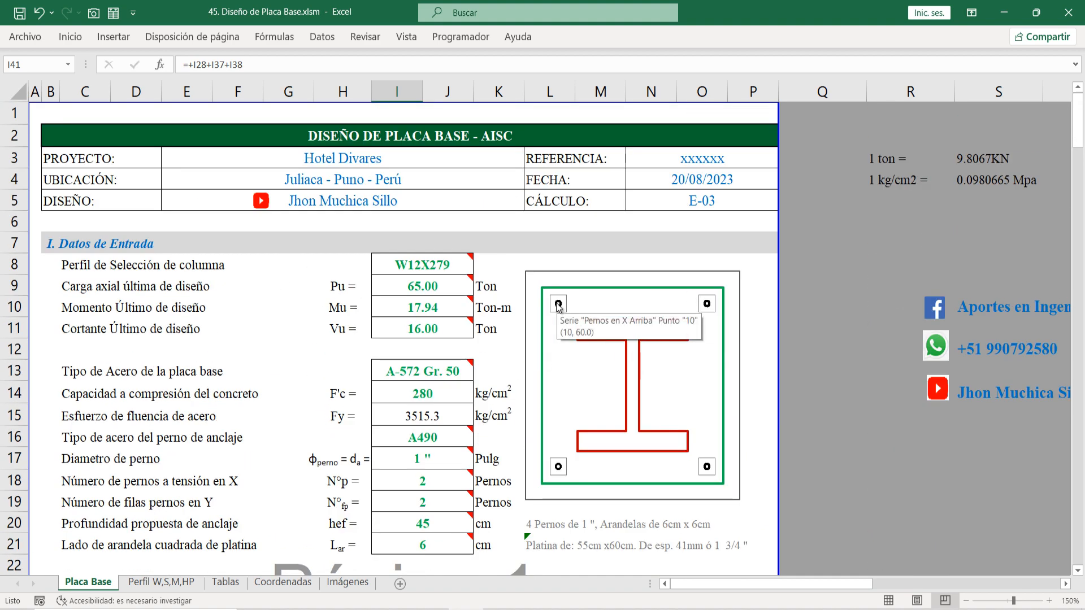
{"action": "scroll", "coordinate": [506, 402], "scroll_direction": "down", "scroll_amount": 1}
{"action": "scroll", "coordinate": [505, 402], "scroll_direction": "down", "scroll_amount": 3}
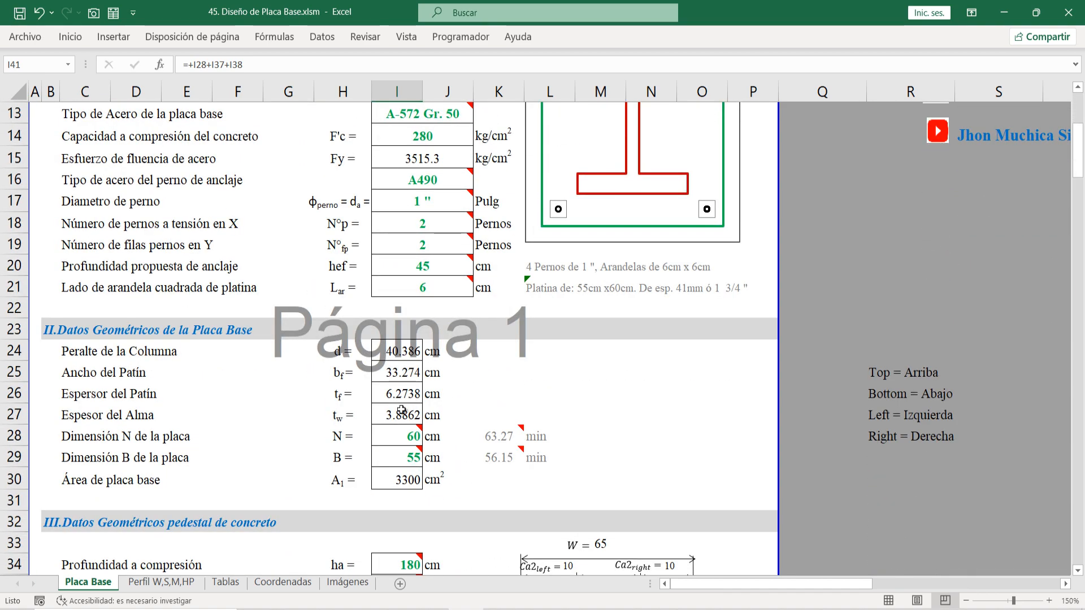
{"action": "scroll", "coordinate": [402, 410], "scroll_direction": "down", "scroll_amount": 3}
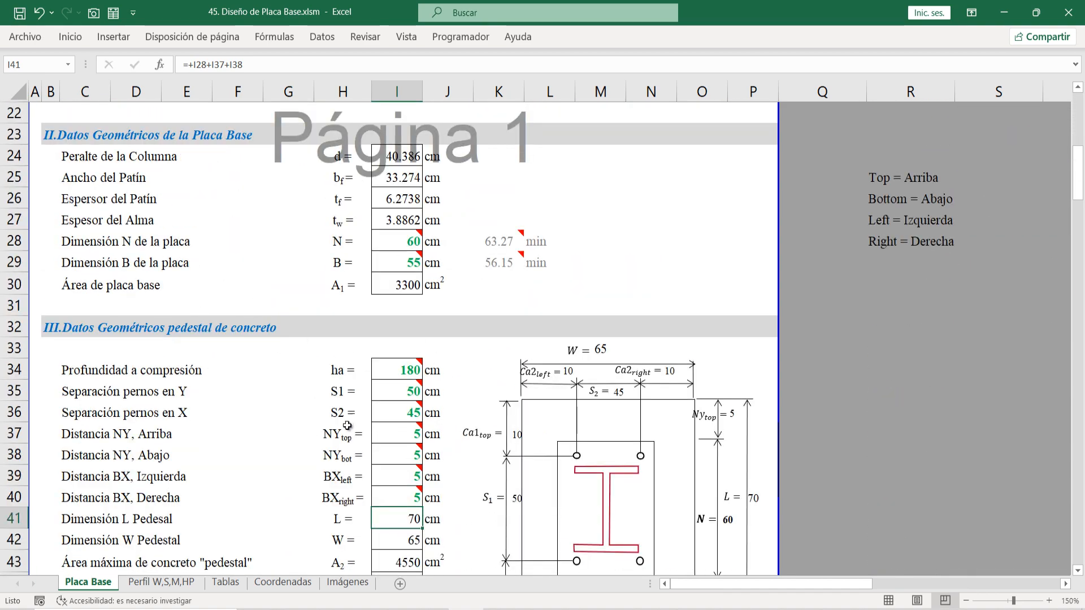
{"action": "scroll", "coordinate": [347, 426], "scroll_direction": "down", "scroll_amount": 7}
{"action": "scroll", "coordinate": [347, 426], "scroll_direction": "up", "scroll_amount": 1}
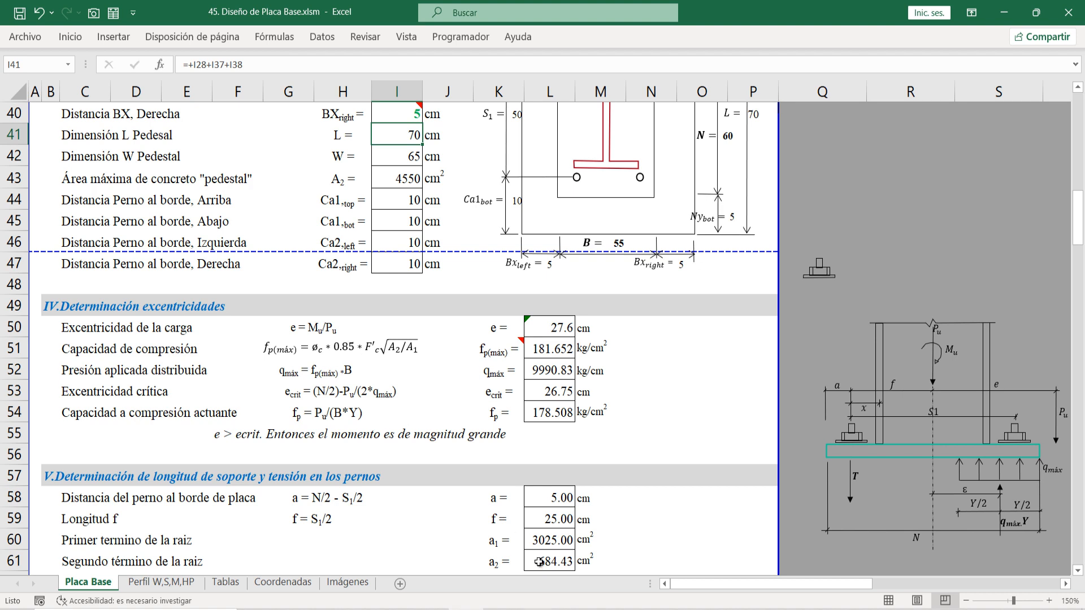
{"action": "key", "text": "F9"}
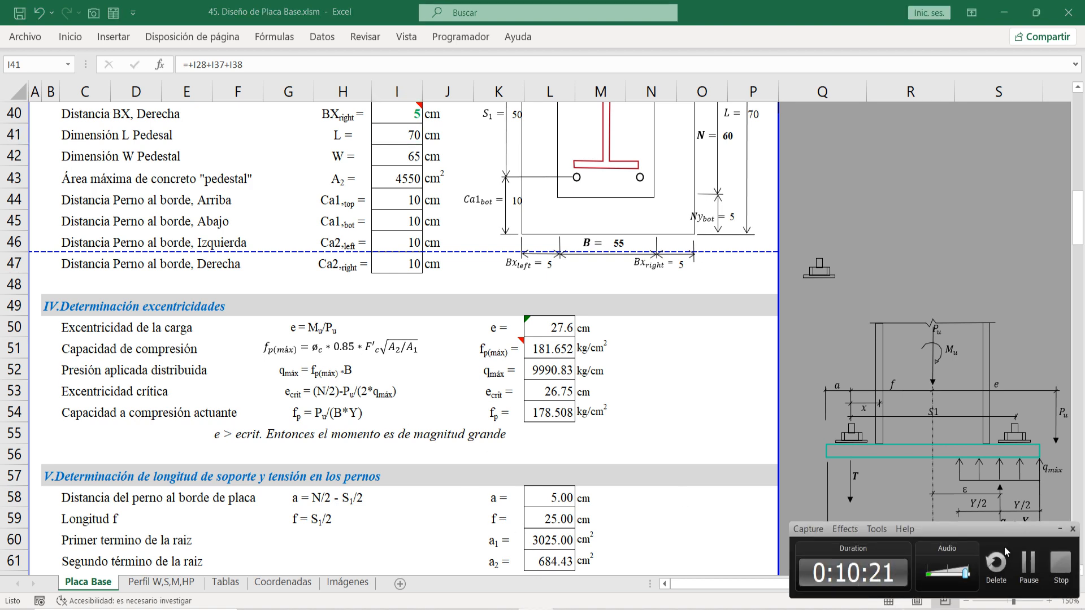
{"action": "left_click", "coordinate": [1057, 531]}
Step: Examine the eccentricity and support length calculations and the pedestal dimension L formula, and view the pedestal photo on the Imágenes sheet
{"action": "scroll", "coordinate": [390, 378], "scroll_direction": "down", "scroll_amount": 2}
{"action": "scroll", "coordinate": [362, 377], "scroll_direction": "up", "scroll_amount": 2}
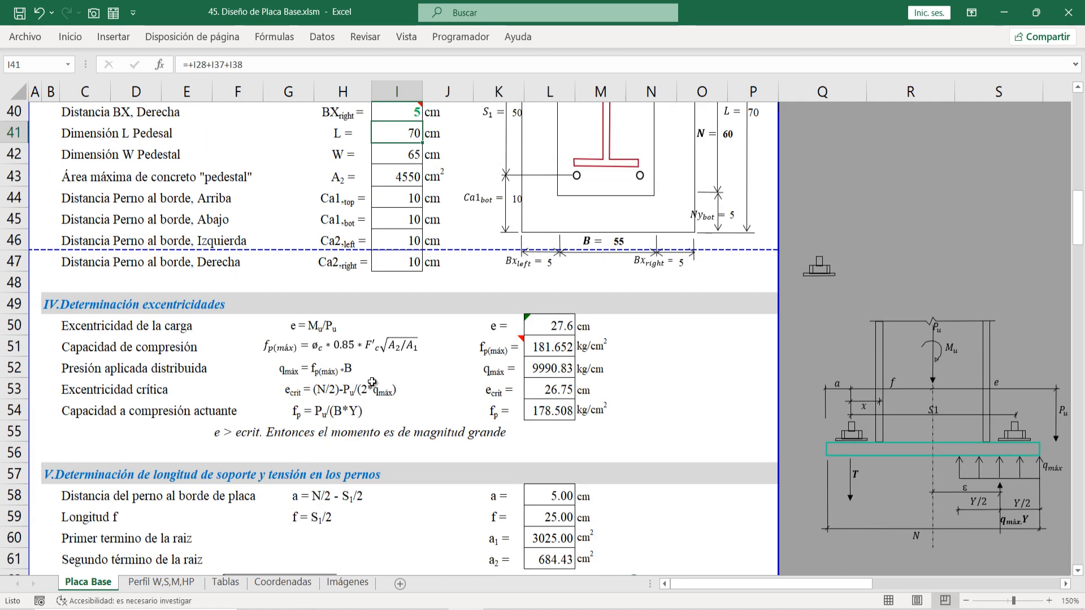
{"action": "scroll", "coordinate": [232, 374], "scroll_direction": "down", "scroll_amount": 3}
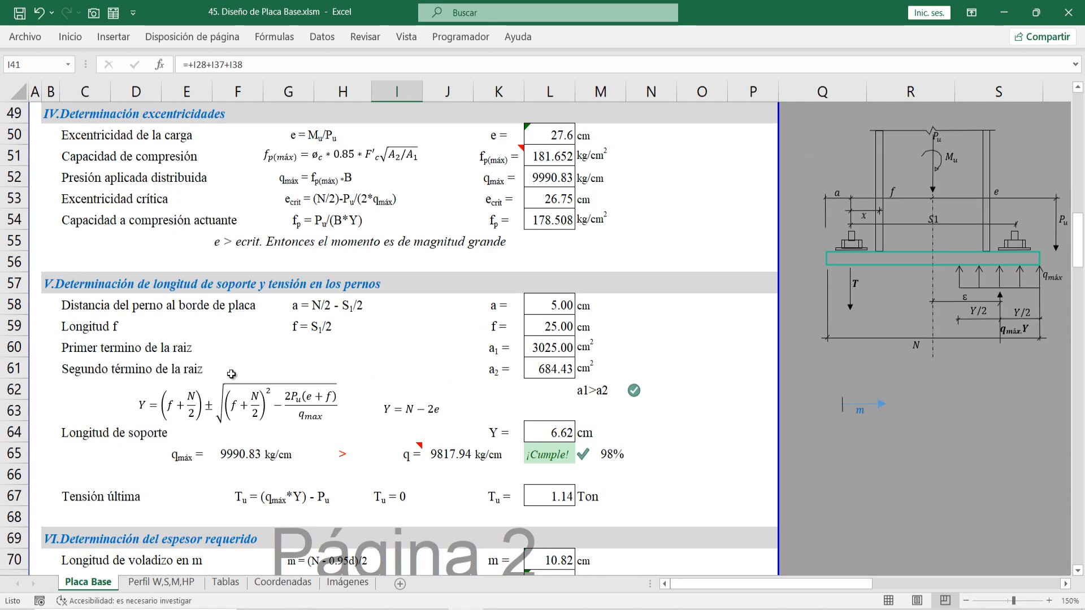
{"action": "scroll", "coordinate": [237, 368], "scroll_direction": "up", "scroll_amount": 5}
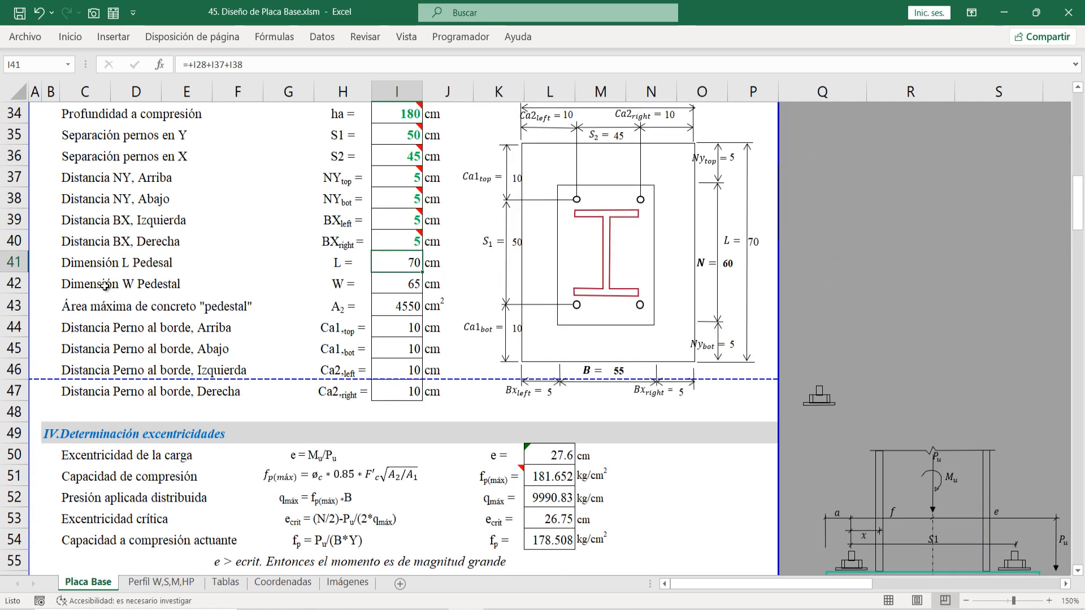
{"action": "left_click", "coordinate": [28, 261]}
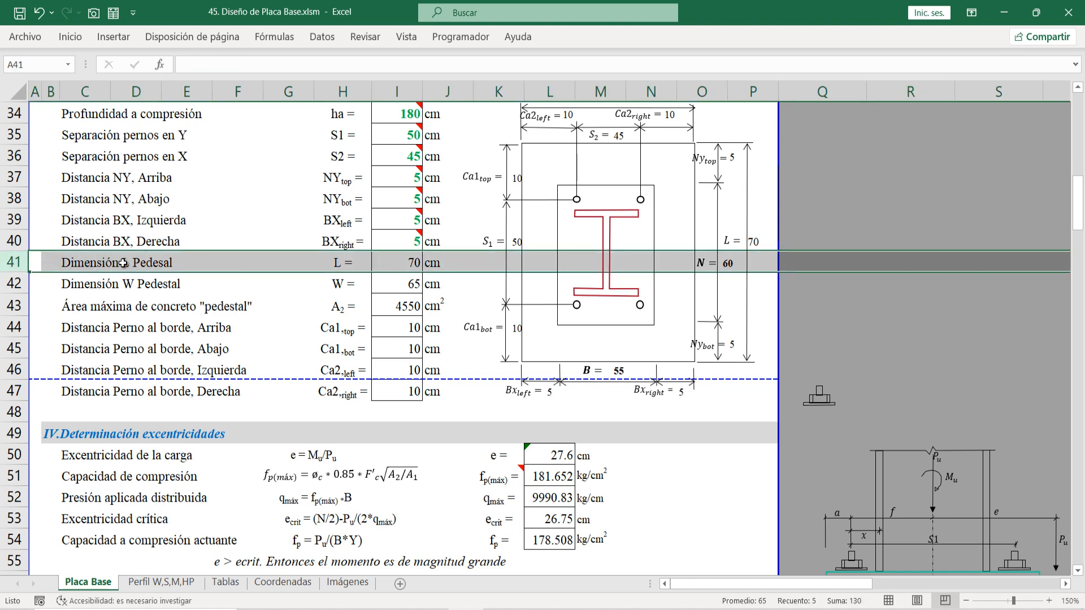
{"action": "left_click", "coordinate": [394, 264]}
{"action": "scroll", "coordinate": [448, 332], "scroll_direction": "up", "scroll_amount": 2}
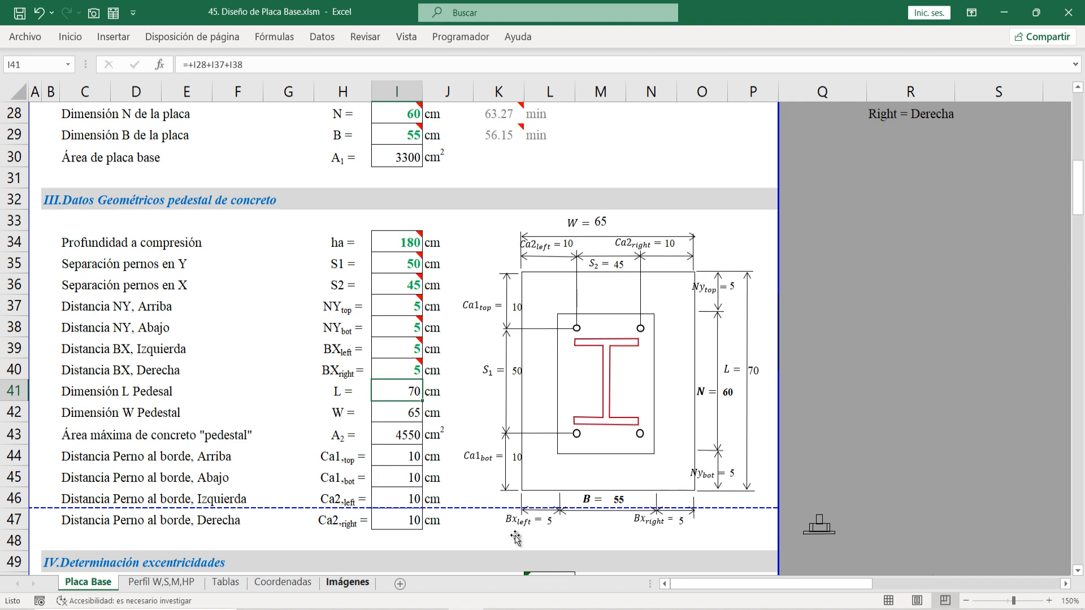
{"action": "left_click", "coordinate": [348, 582]}
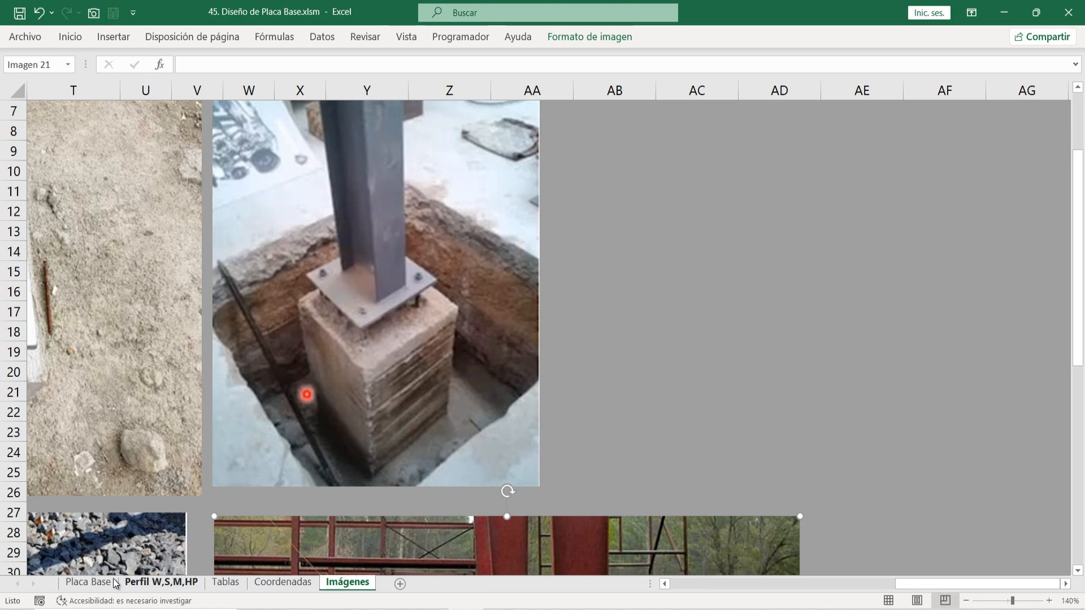
Step: Return to the Placa Base sheet and examine the formulas for pedestal dimension W and the maximum concrete area A2
{"action": "left_click", "coordinate": [91, 582]}
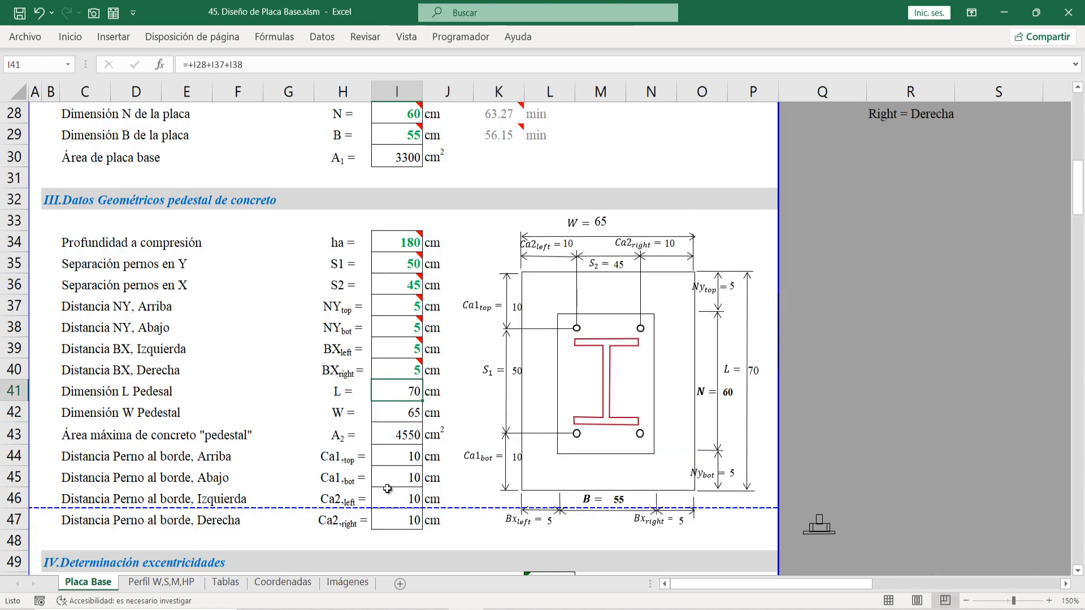
{"action": "left_click", "coordinate": [416, 413]}
{"action": "scroll", "coordinate": [259, 377], "scroll_direction": "down", "scroll_amount": 2}
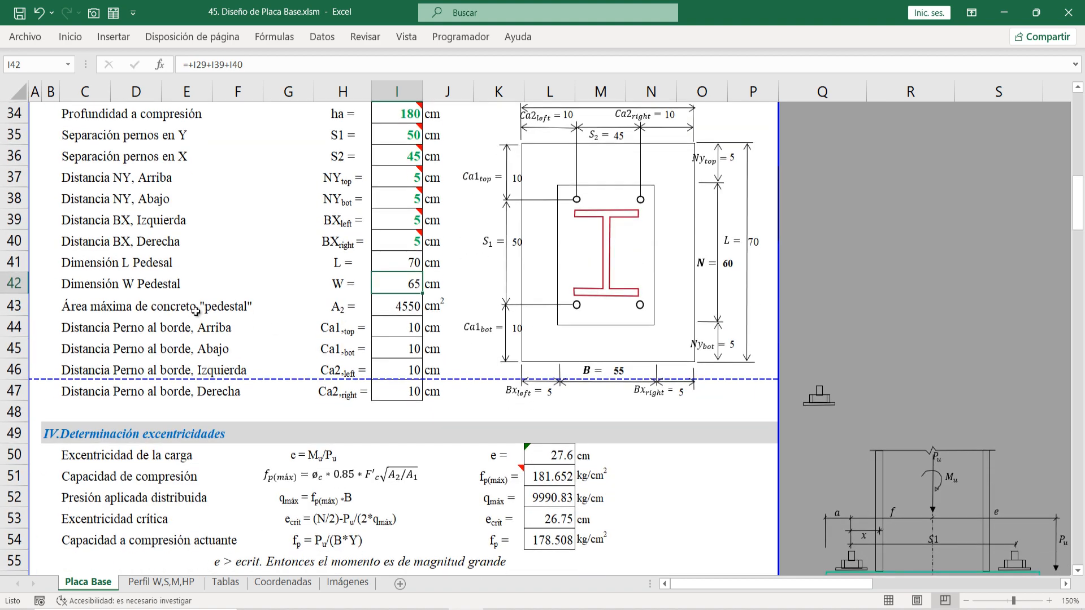
{"action": "double_click", "coordinate": [409, 315]}
{"action": "key", "text": "Escape"}
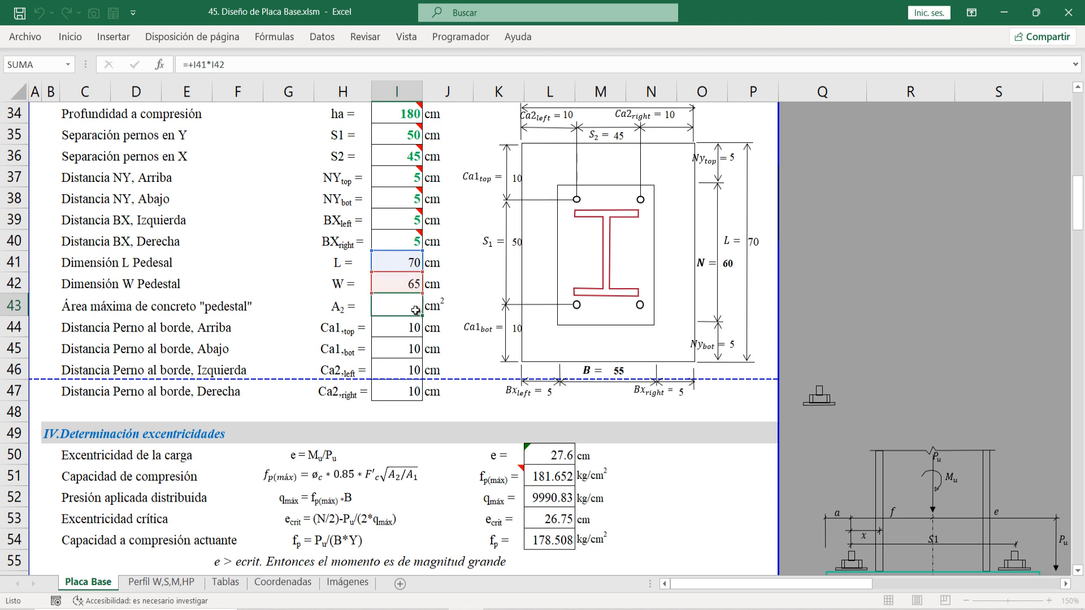
{"action": "double_click", "coordinate": [397, 306]}
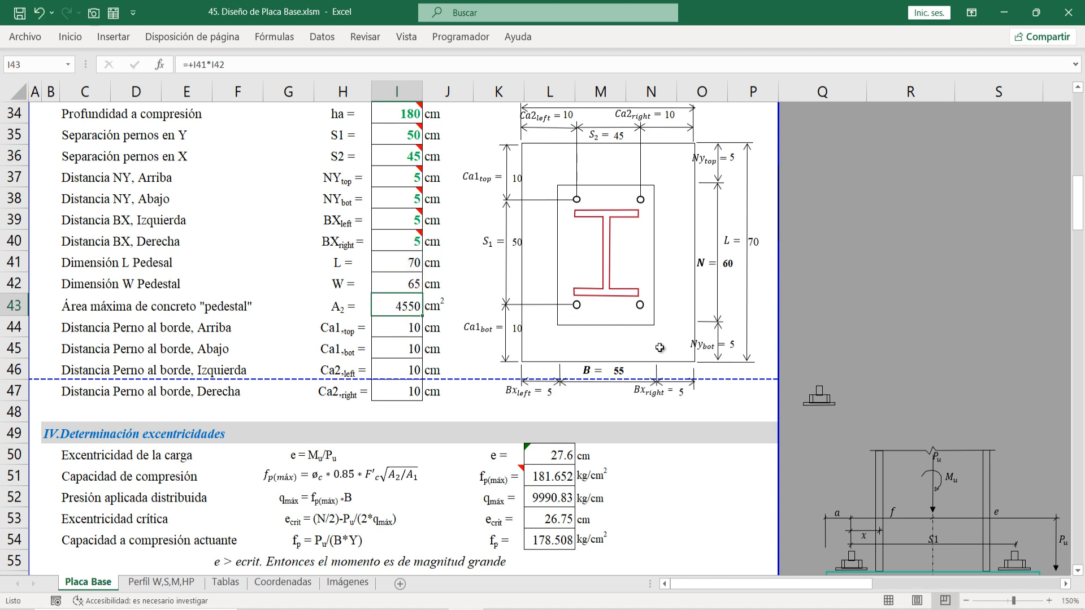
{"action": "key", "text": "ctrl+Return"}
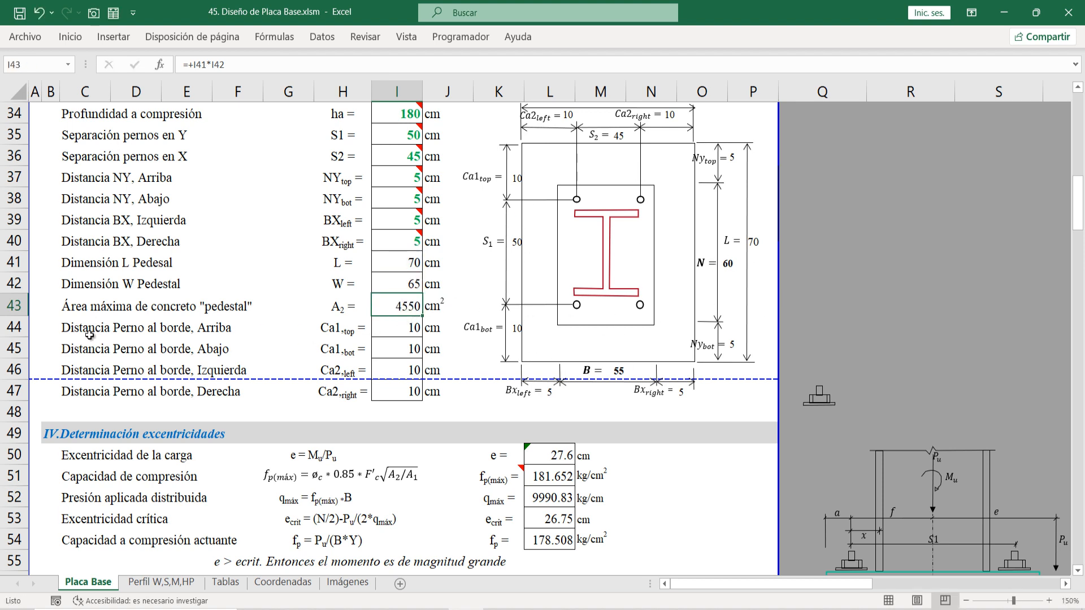
Step: Examine the bolt-to-edge distances Ca1 top and bottom and Ca2 left and right against the pedestal sketch
{"action": "left_click", "coordinate": [11, 328]}
{"action": "scroll", "coordinate": [418, 373], "scroll_direction": "up", "scroll_amount": 2}
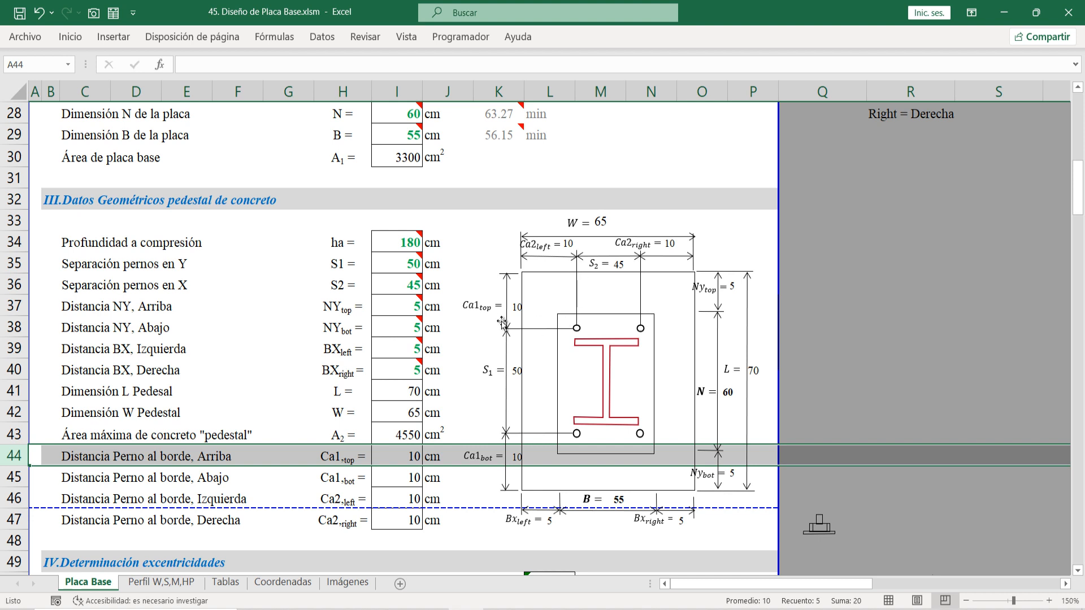
{"action": "left_click", "coordinate": [379, 478]}
{"action": "left_click", "coordinate": [82, 480]}
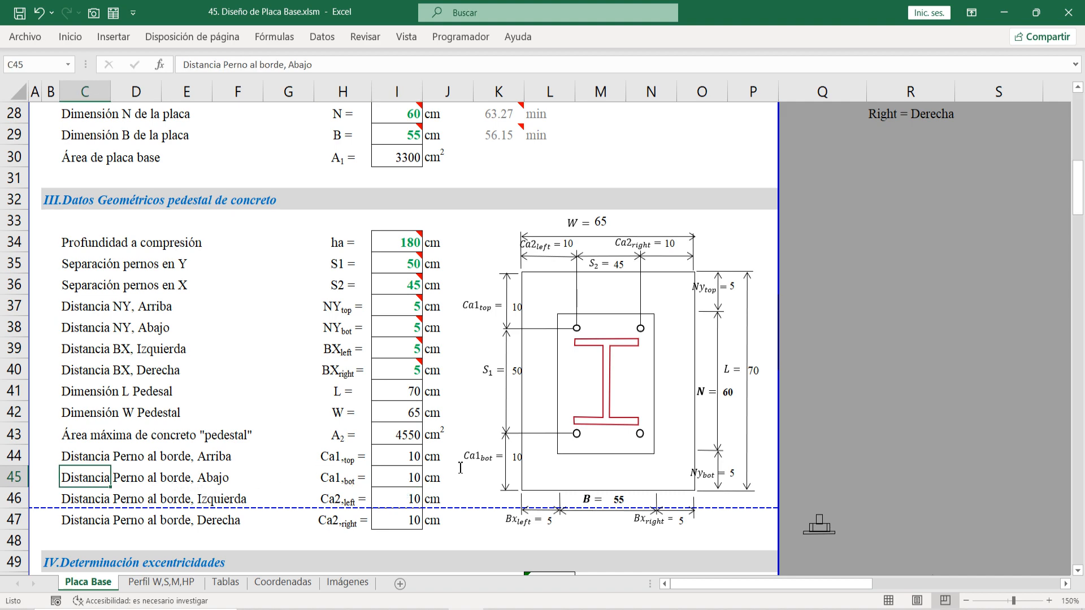
{"action": "scroll", "coordinate": [45, 440], "scroll_direction": "down", "scroll_amount": 1}
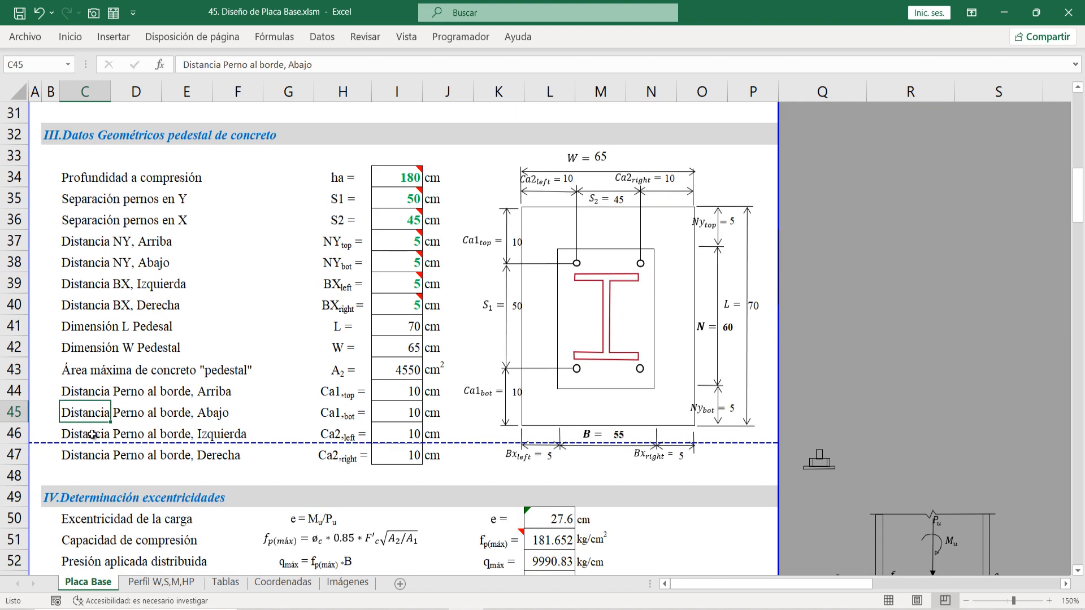
{"action": "left_click", "coordinate": [92, 434]}
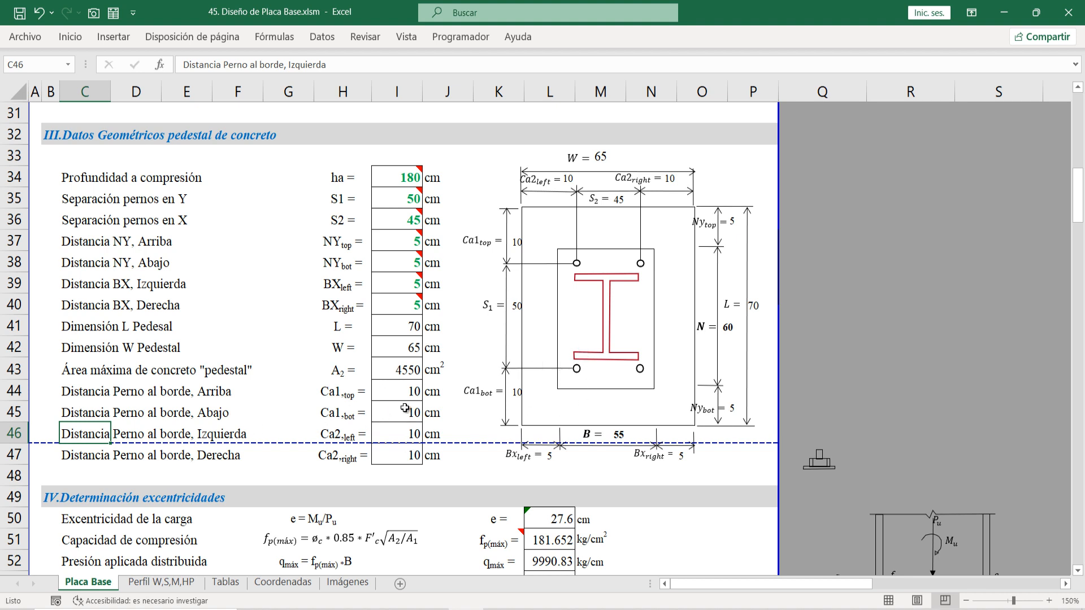
{"action": "left_click_drag", "start_coordinate": [404, 393], "coordinate": [399, 455]}
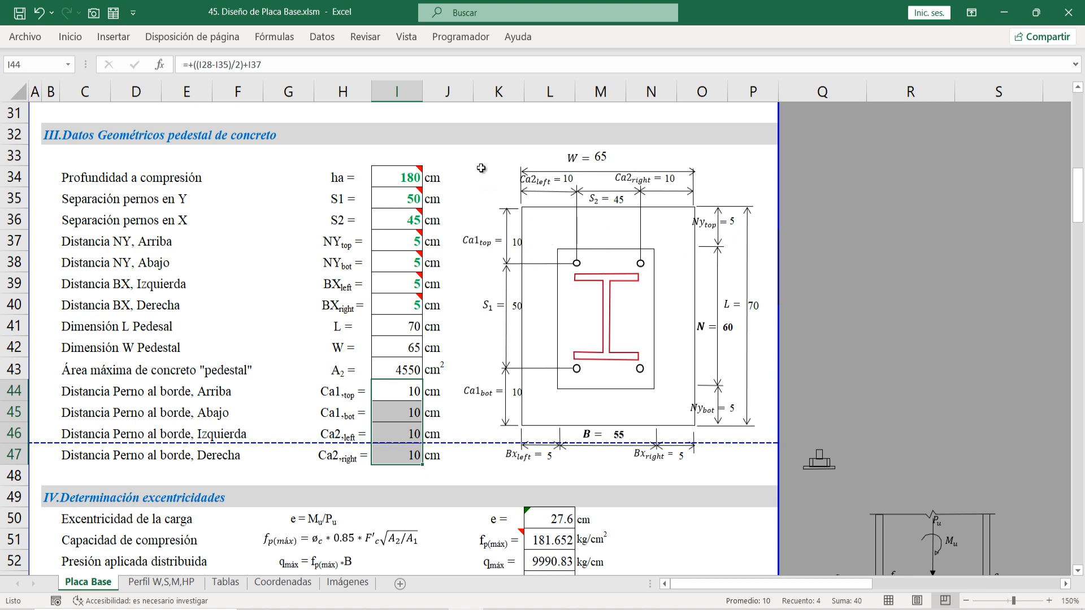
Step: Compare the dimensioned pedestal sketch with the column sketch in the input data, and inspect the bolt and washer summary formula
{"action": "mouse_move", "coordinate": [453, 157]}
{"action": "left_mouse_down"}
{"action": "mouse_move", "coordinate": [666, 390]}
{"action": "mouse_move", "coordinate": [760, 433]}
{"action": "mouse_move", "coordinate": [754, 455]}
{"action": "left_mouse_up"}
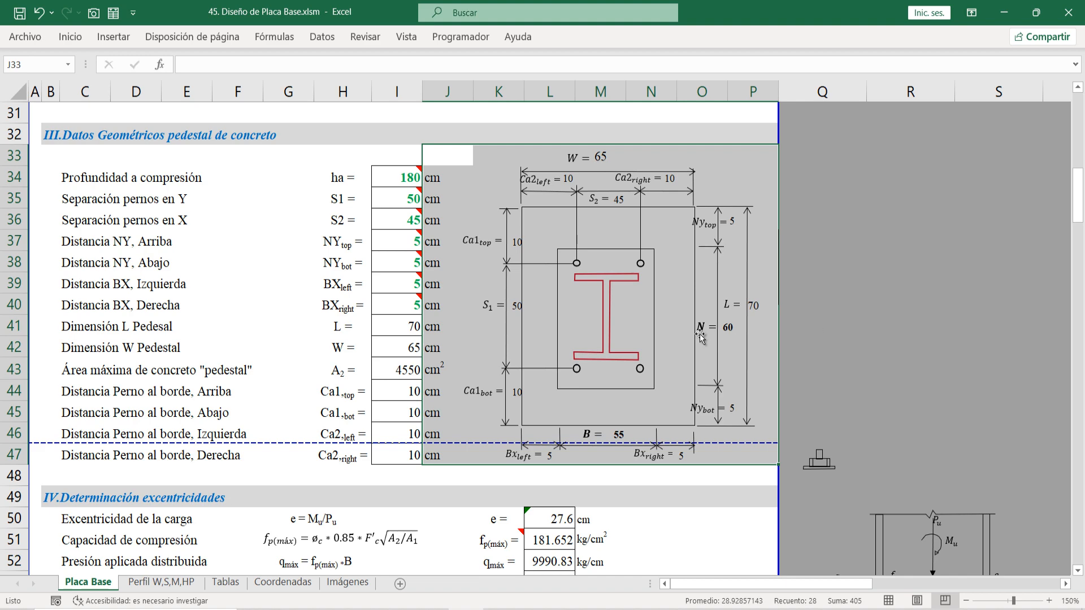
{"action": "scroll", "coordinate": [538, 370], "scroll_direction": "up", "scroll_amount": 3}
{"action": "left_click_drag", "start_coordinate": [468, 244], "coordinate": [729, 497]}
{"action": "scroll", "coordinate": [635, 348], "scroll_direction": "up", "scroll_amount": 4}
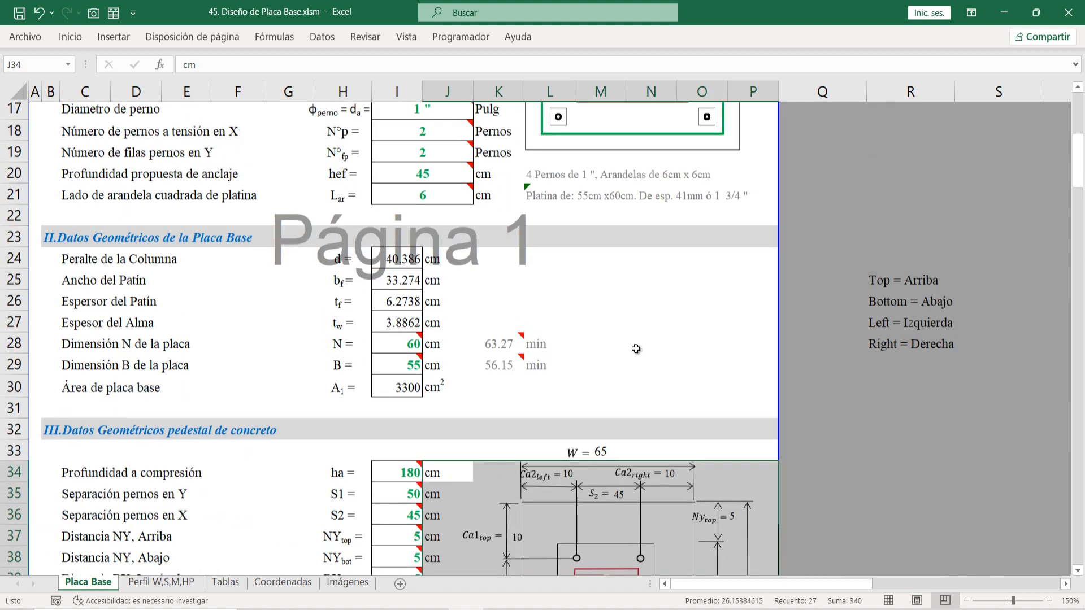
{"action": "scroll", "coordinate": [636, 348], "scroll_direction": "up", "scroll_amount": 3}
{"action": "left_click", "coordinate": [538, 401]}
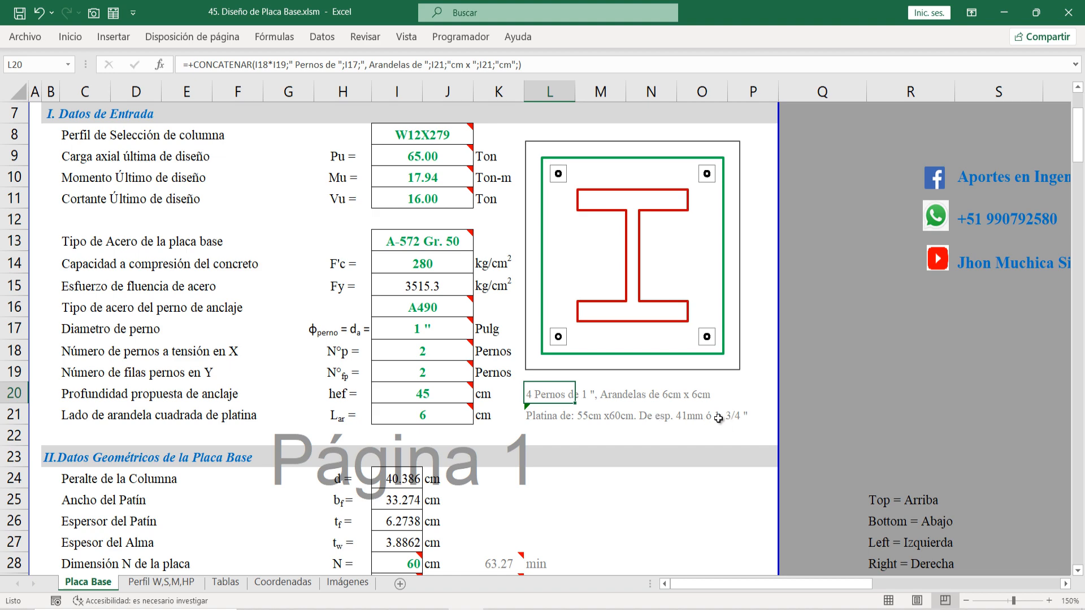
{"action": "scroll", "coordinate": [608, 390], "scroll_direction": "down", "scroll_amount": 8}
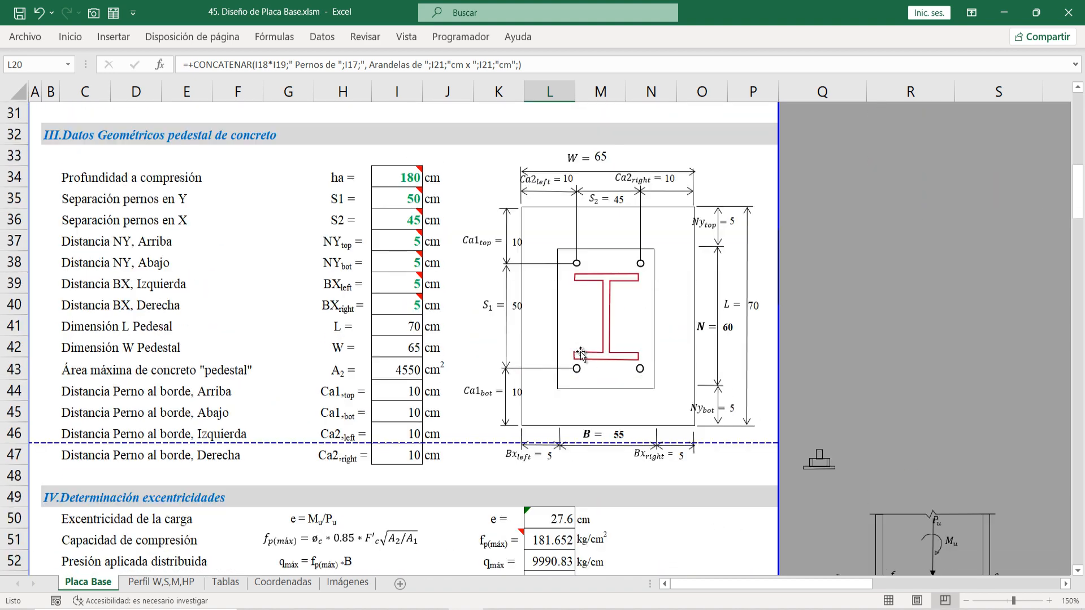
Step: Examine the eccentricities section and the load eccentricity formula e = Mu/Pu
{"action": "scroll", "coordinate": [581, 353], "scroll_direction": "down", "scroll_amount": 2}
{"action": "left_click", "coordinate": [651, 389]}
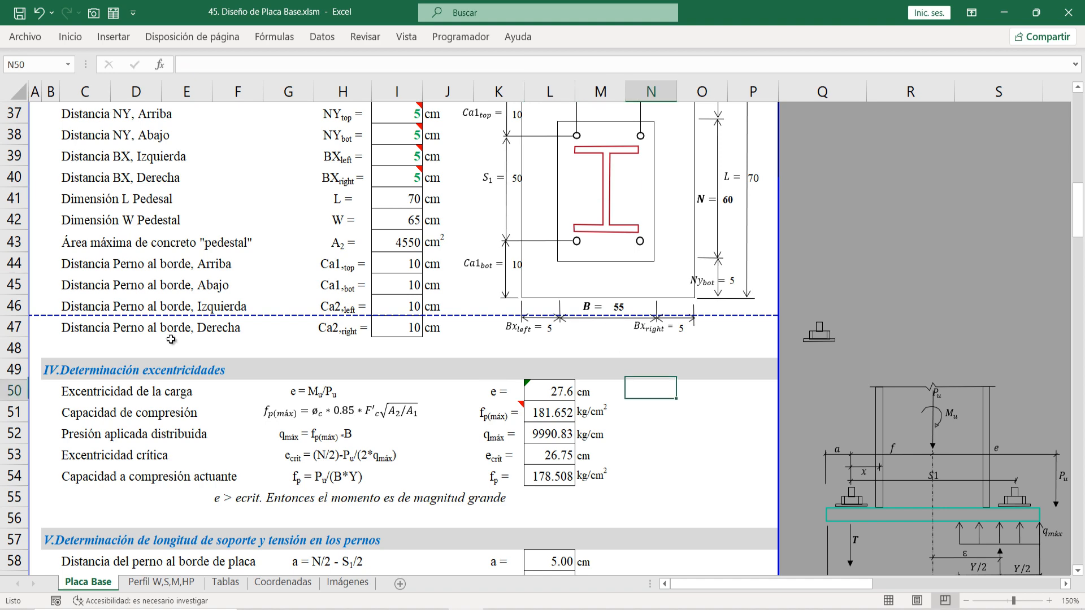
{"action": "scroll", "coordinate": [152, 345], "scroll_direction": "down", "scroll_amount": 2}
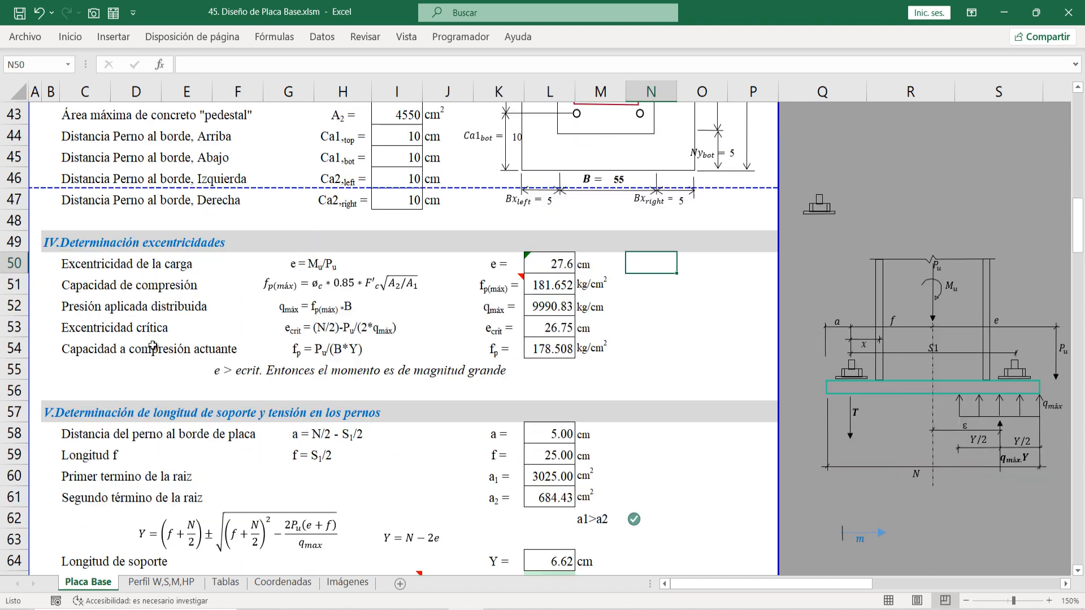
{"action": "left_click", "coordinate": [14, 243]}
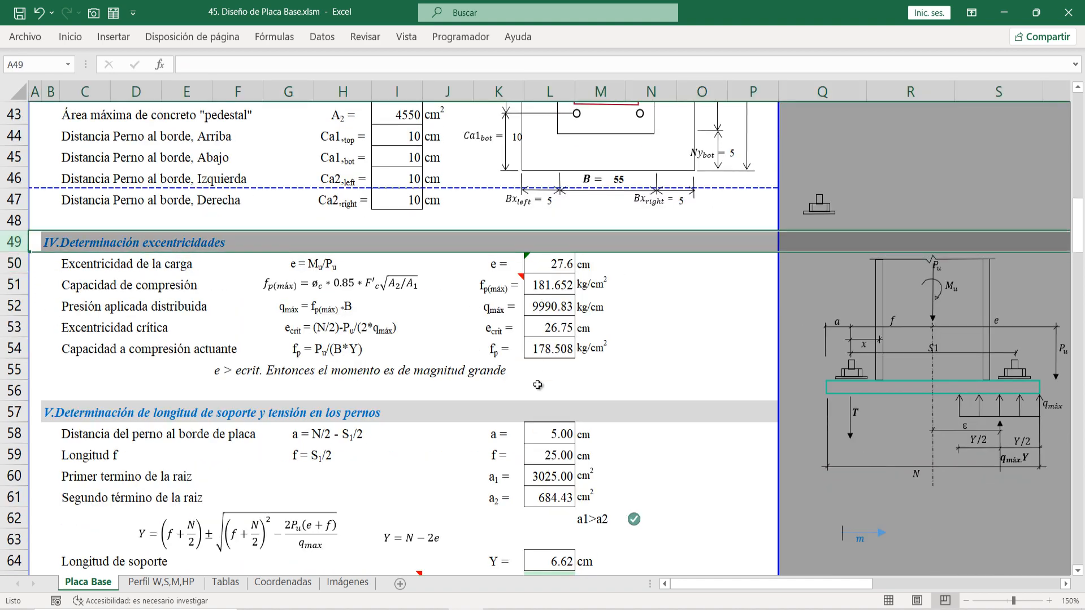
{"action": "left_click_drag", "start_coordinate": [82, 268], "coordinate": [333, 265]}
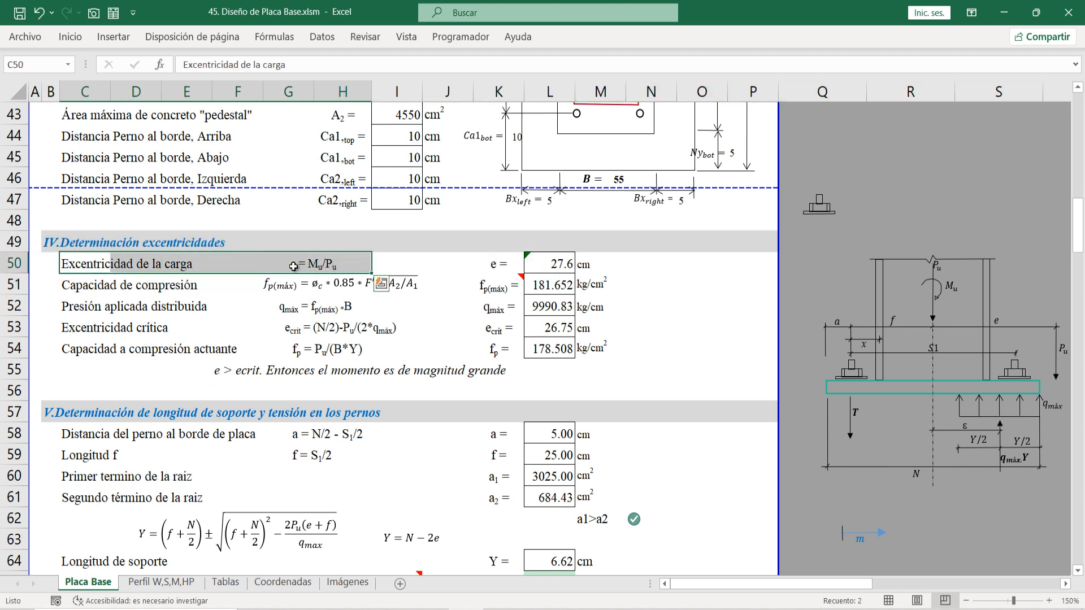
{"action": "left_click", "coordinate": [564, 269]}
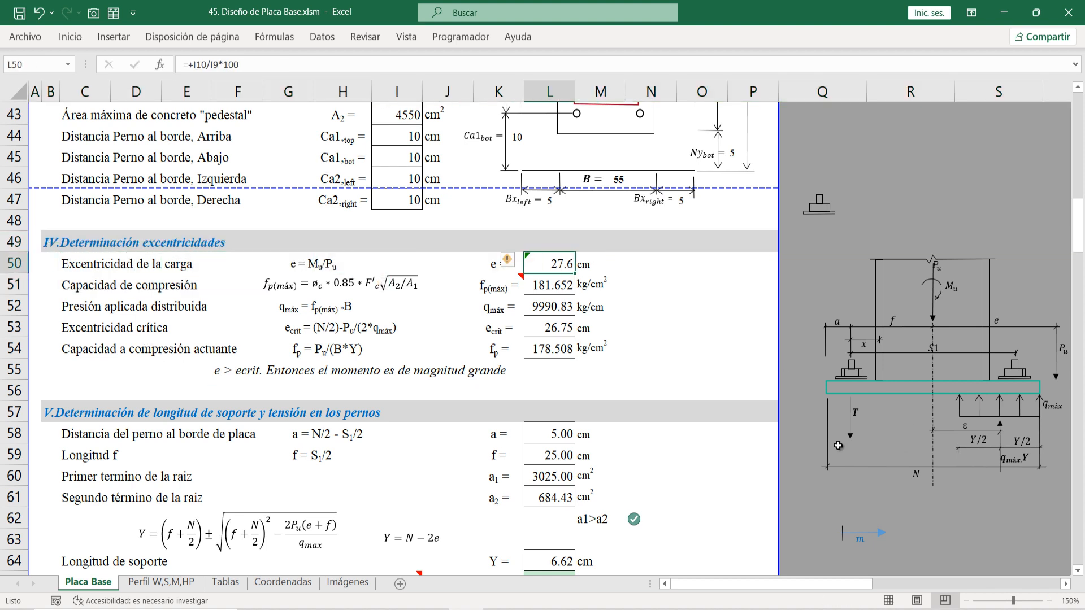
Step: Switch the sheet to Normal view and inspect the base plate force diagram alongside the pedestal sketch and eccentricity calculations
{"action": "left_click", "coordinate": [890, 601]}
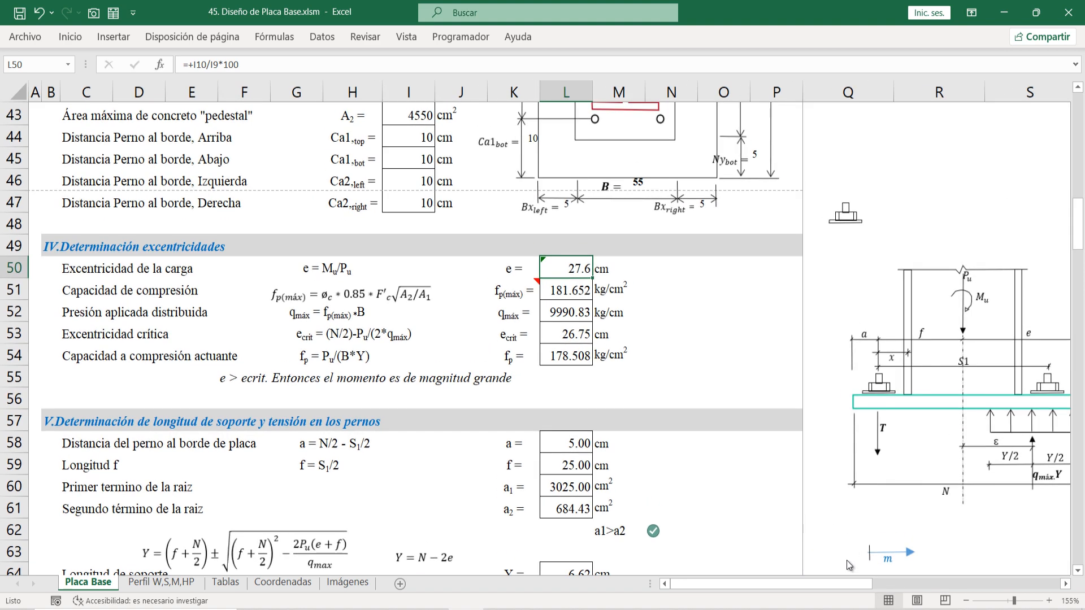
{"action": "left_click_drag", "start_coordinate": [835, 582], "coordinate": [850, 590]}
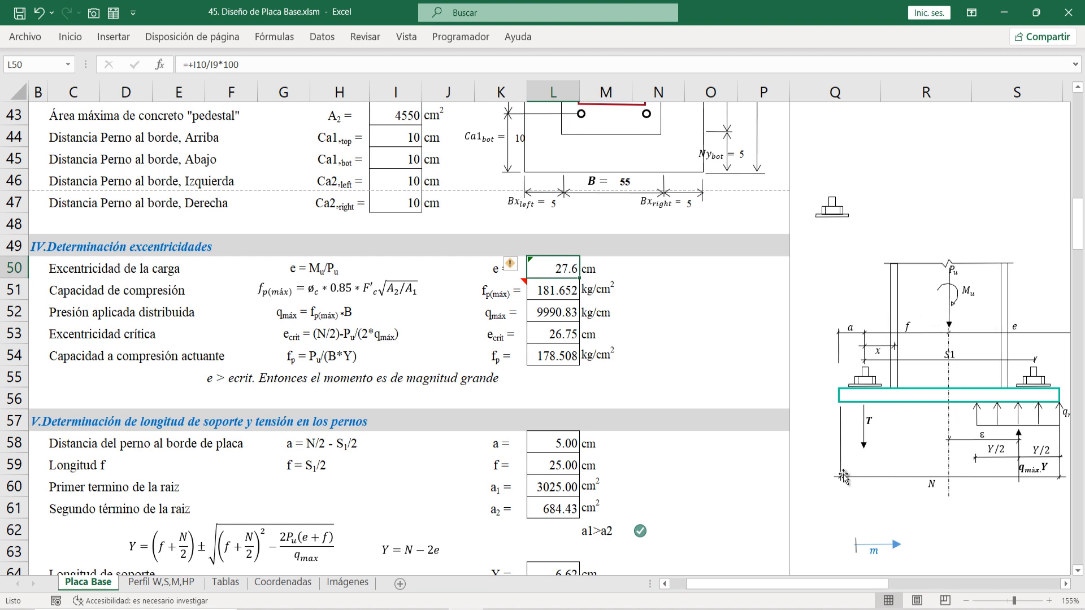
{"action": "scroll", "coordinate": [844, 476], "scroll_direction": "up", "scroll_amount": 3}
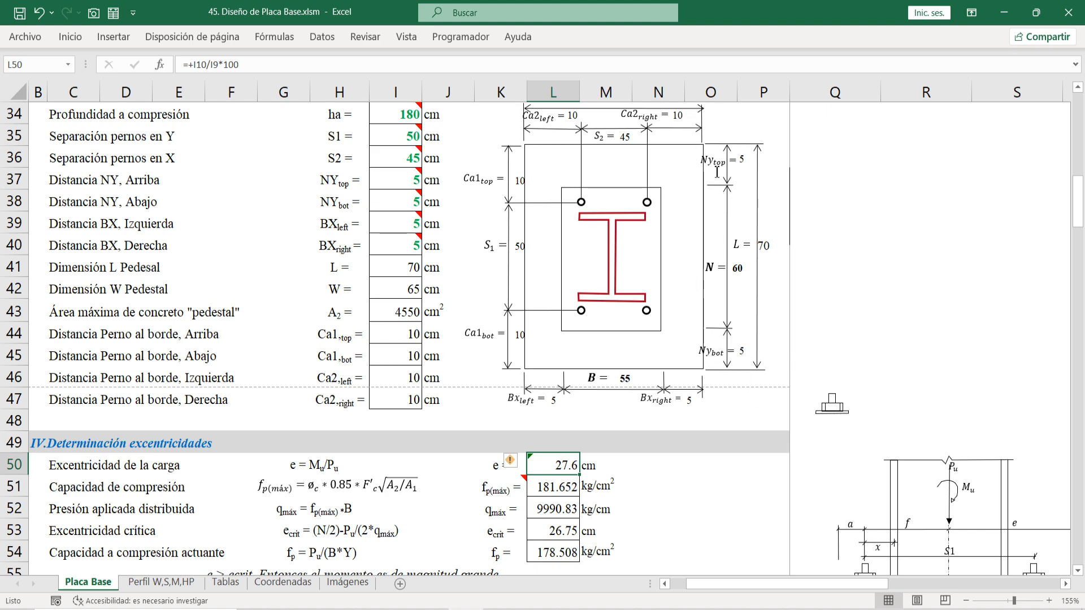
{"action": "scroll", "coordinate": [721, 286], "scroll_direction": "down", "scroll_amount": 5}
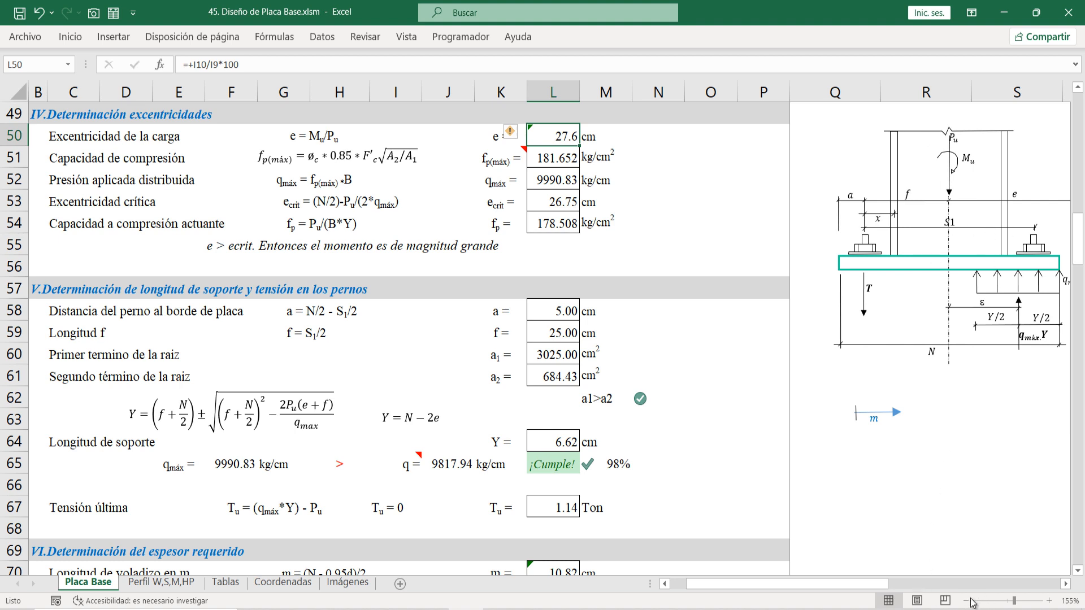
{"action": "left_click_drag", "start_coordinate": [885, 589], "coordinate": [900, 589]}
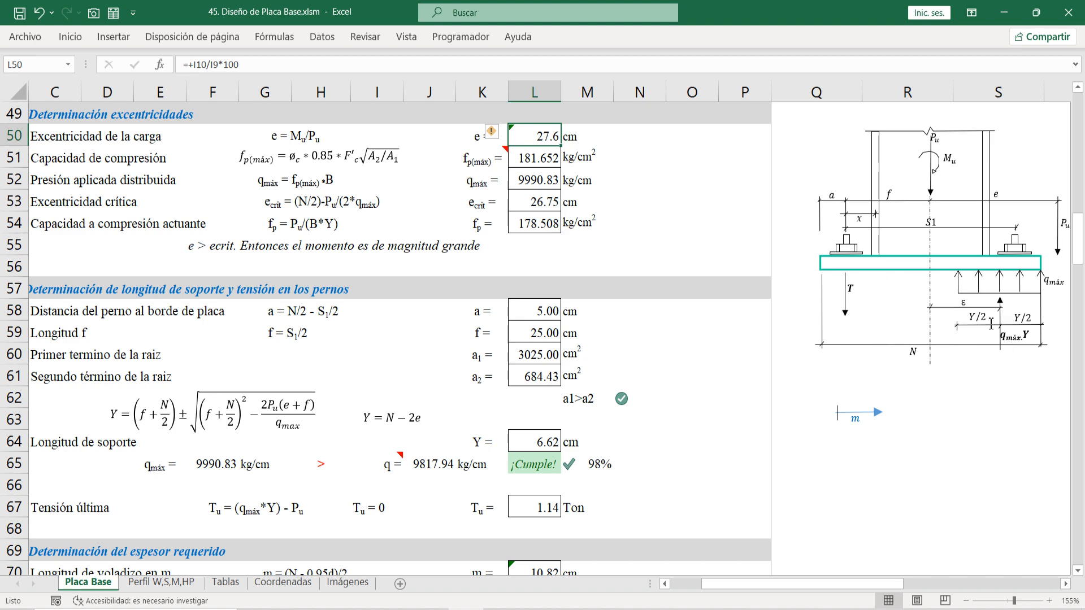
{"action": "left_click_drag", "start_coordinate": [832, 581], "coordinate": [805, 591]}
{"action": "scroll", "coordinate": [560, 202], "scroll_direction": "up", "scroll_amount": 1}
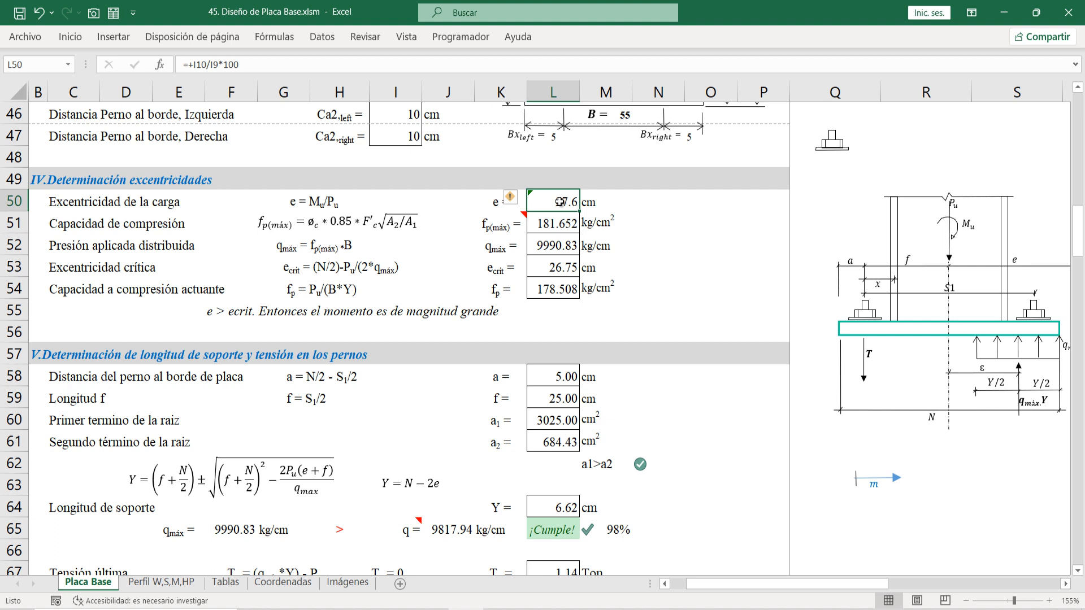
Step: Examine the compression capacity fp(máx) formula and trace its areas A1 and A2 back to the plate and pedestal data
{"action": "left_click", "coordinate": [15, 223]}
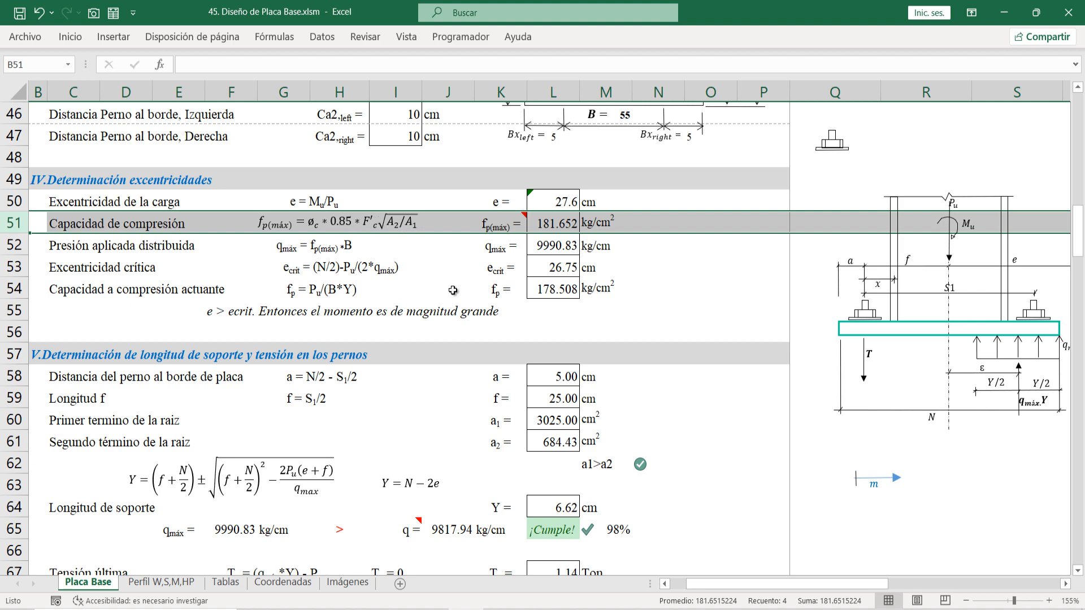
{"action": "scroll", "coordinate": [452, 291], "scroll_direction": "up", "scroll_amount": 4}
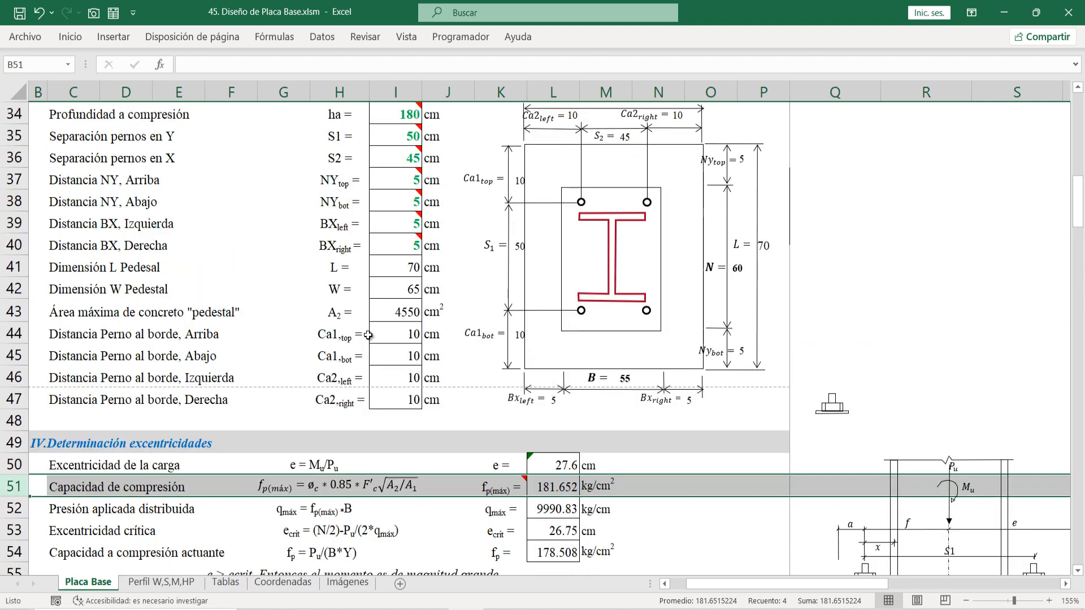
{"action": "scroll", "coordinate": [355, 296], "scroll_direction": "up", "scroll_amount": 1}
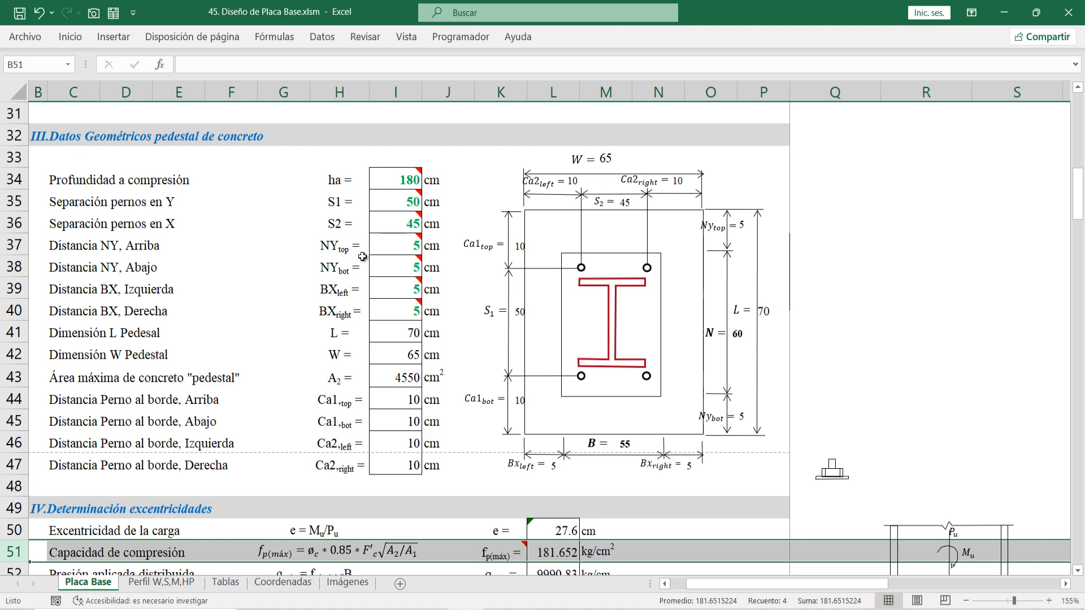
{"action": "scroll", "coordinate": [365, 238], "scroll_direction": "up", "scroll_amount": 4}
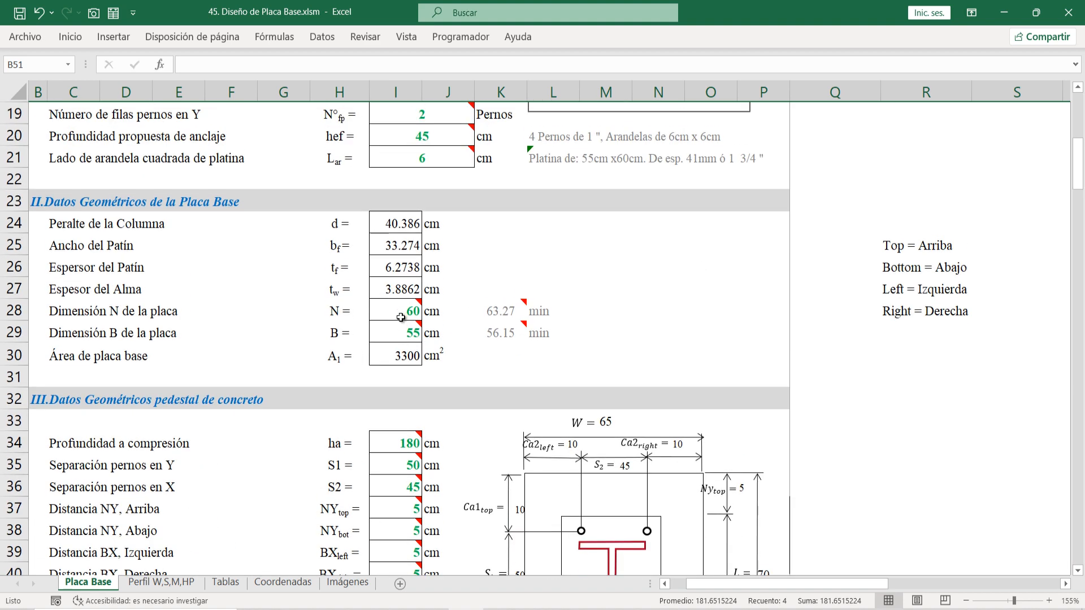
{"action": "scroll", "coordinate": [525, 321], "scroll_direction": "down", "scroll_amount": 10}
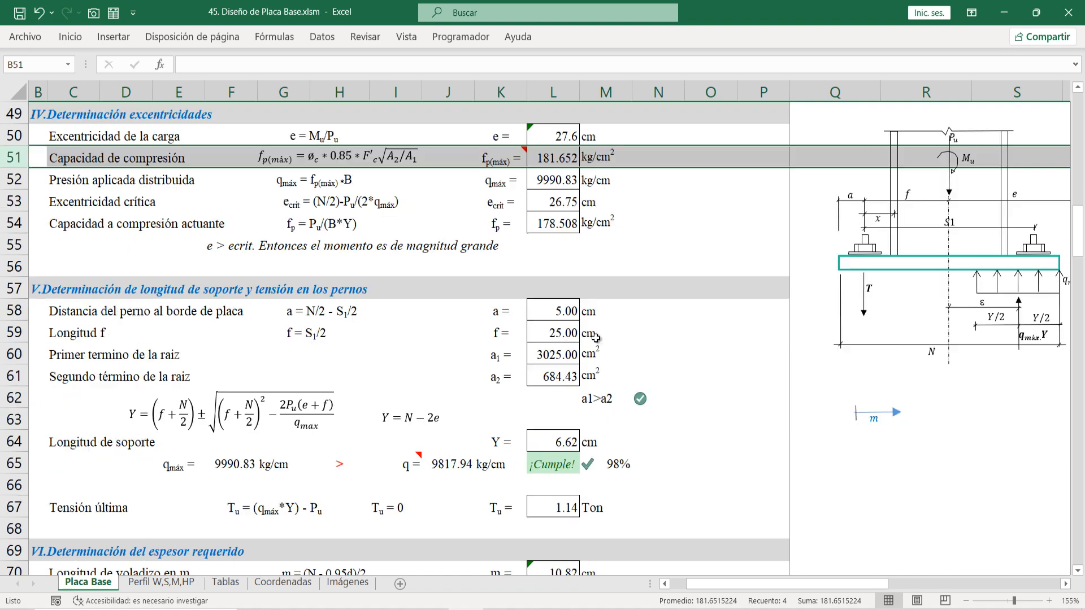
{"action": "left_click", "coordinate": [540, 161]}
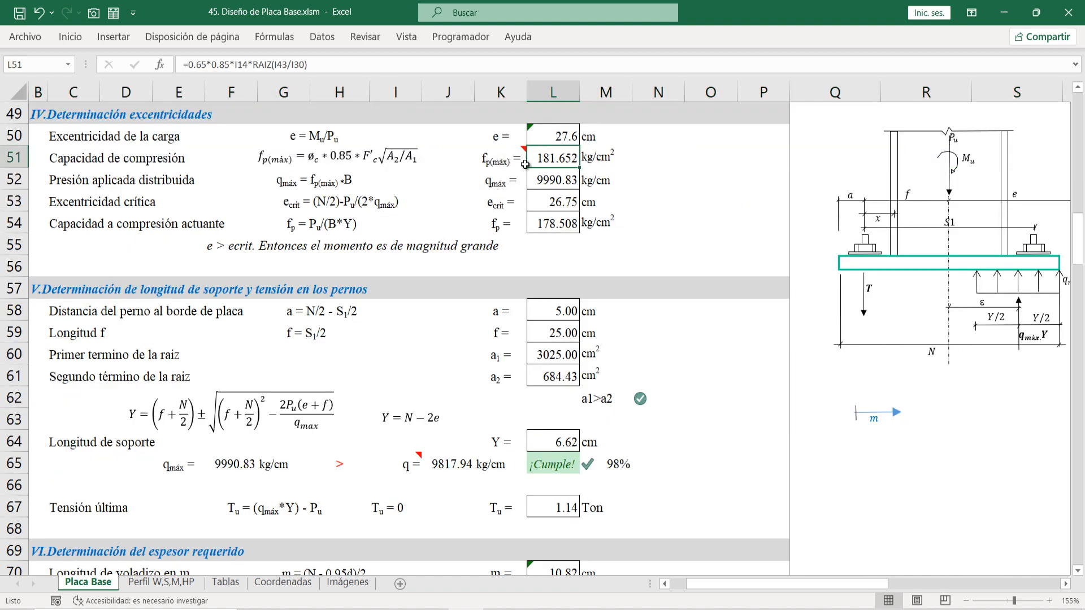
Step: Examine the distributed applied pressure qmáx row and check plate dimension B in the pedestal sketch
{"action": "left_click", "coordinate": [25, 179]}
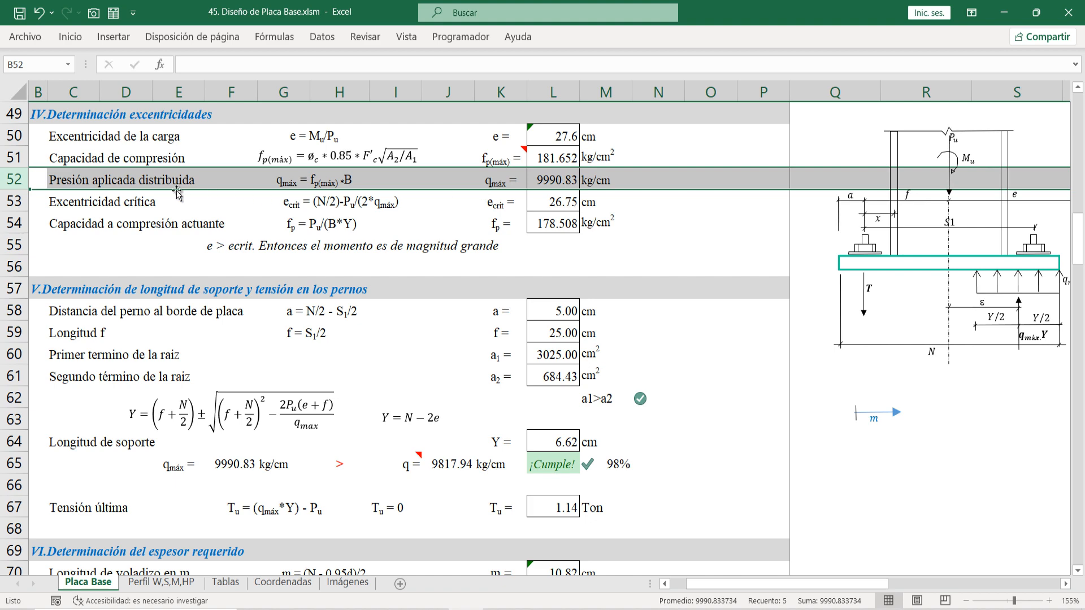
{"action": "scroll", "coordinate": [604, 210], "scroll_direction": "up", "scroll_amount": 1}
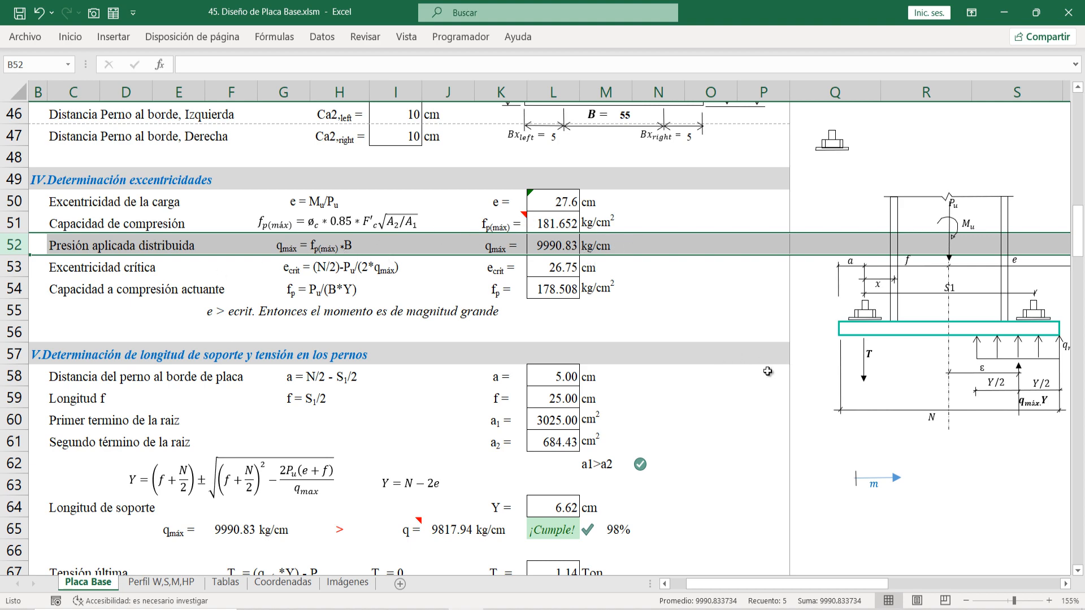
{"action": "scroll", "coordinate": [619, 396], "scroll_direction": "up", "scroll_amount": 4}
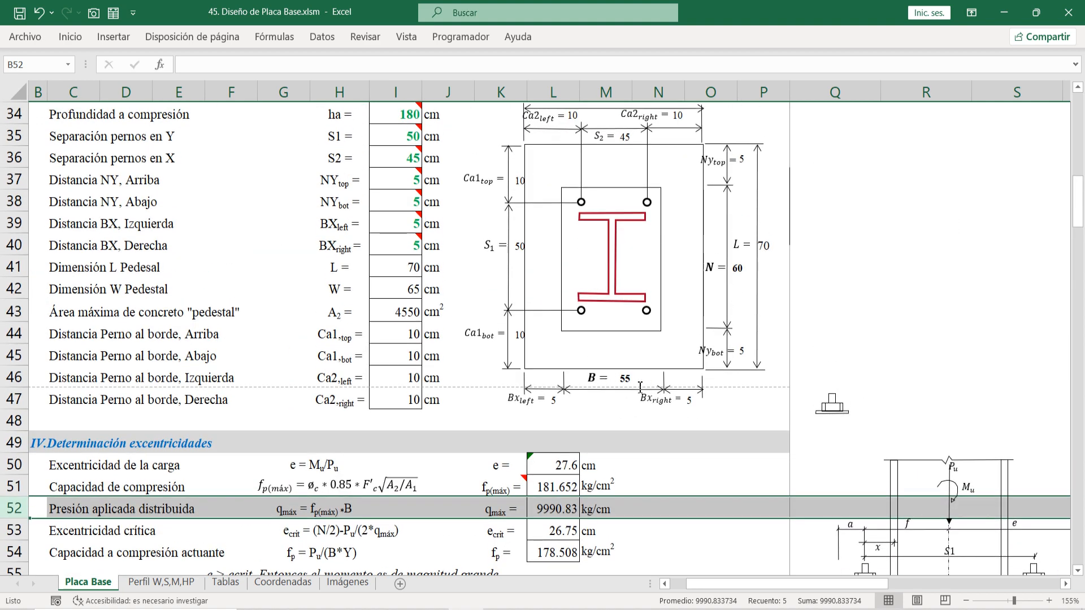
{"action": "scroll", "coordinate": [640, 387], "scroll_direction": "down", "scroll_amount": 4}
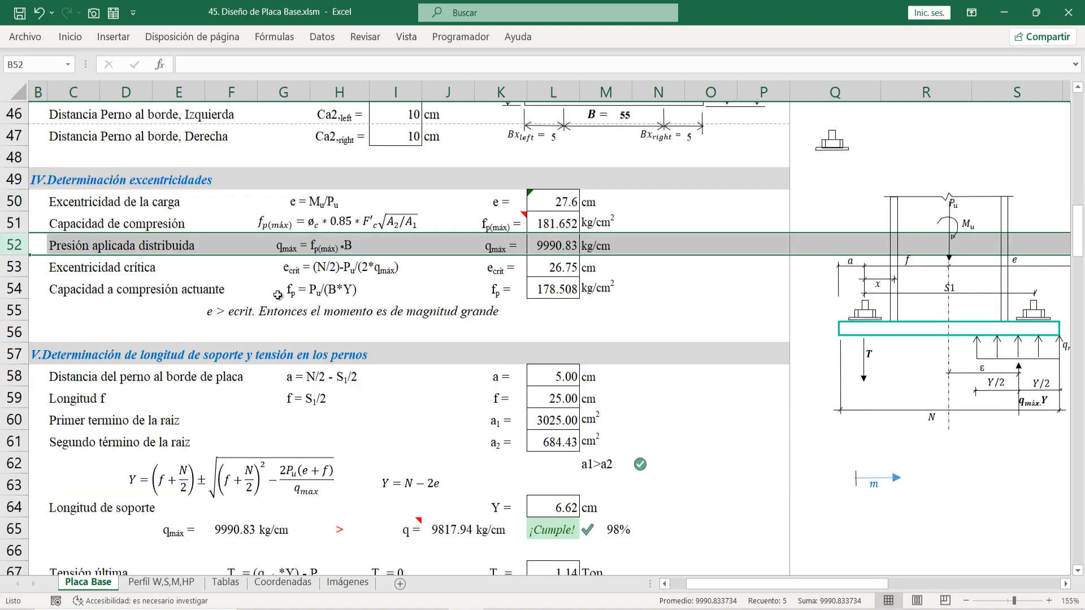
Step: Examine the critical eccentricity and acting compression capacity rows and the formulas behind ecrit and fp
{"action": "left_click", "coordinate": [14, 267]}
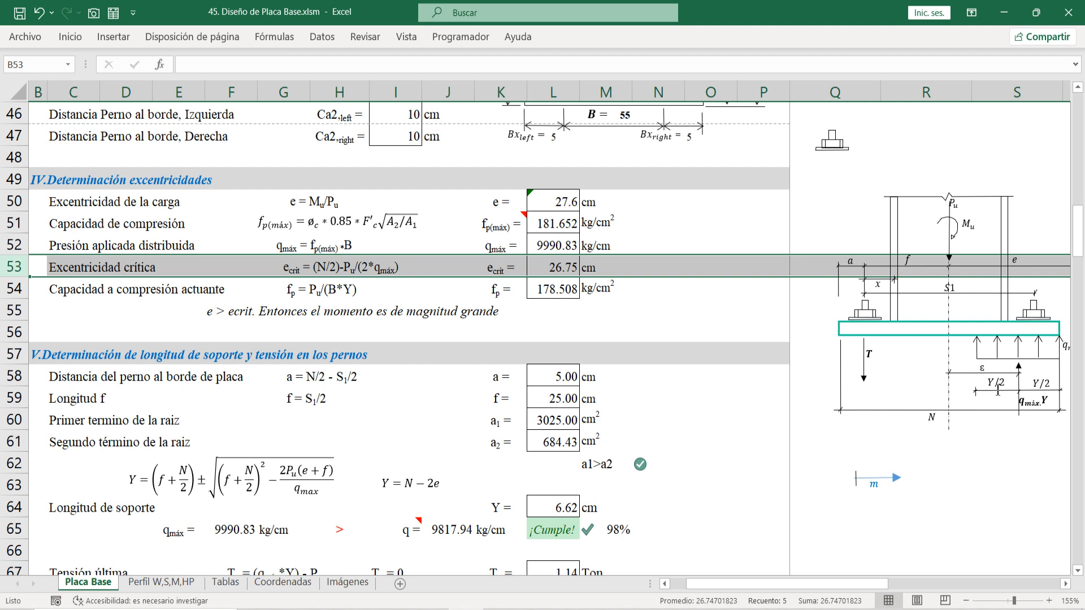
{"action": "left_click", "coordinate": [540, 275]}
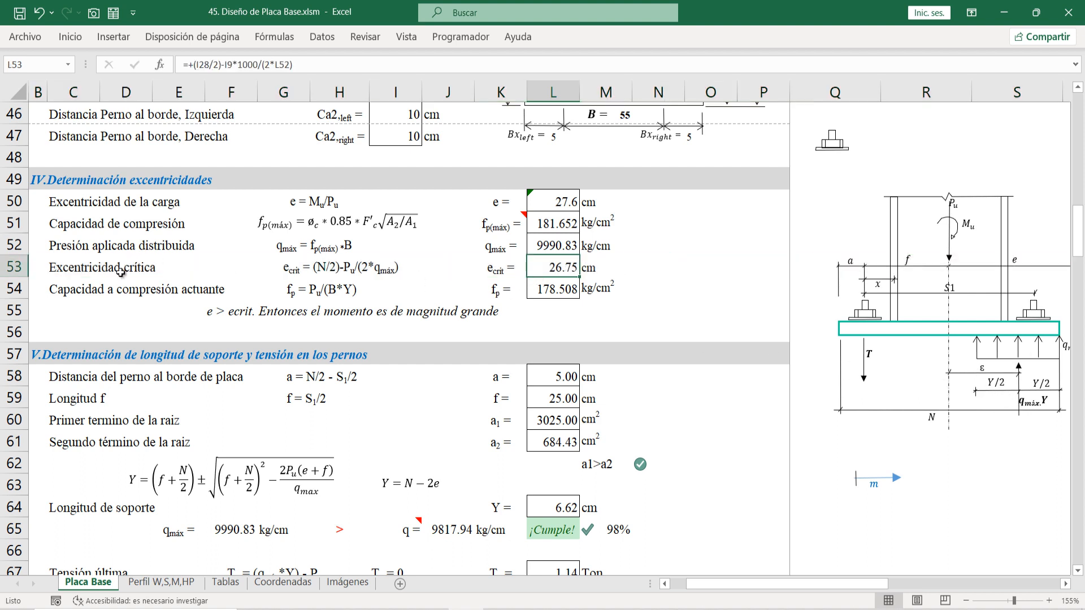
{"action": "left_click", "coordinate": [14, 288]}
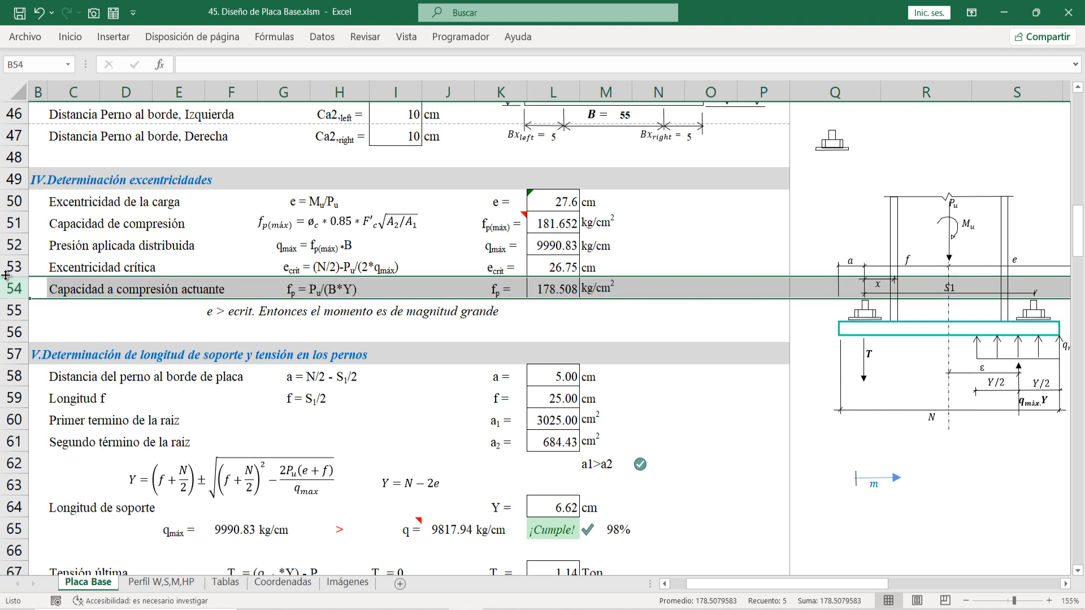
{"action": "left_click", "coordinate": [560, 314]}
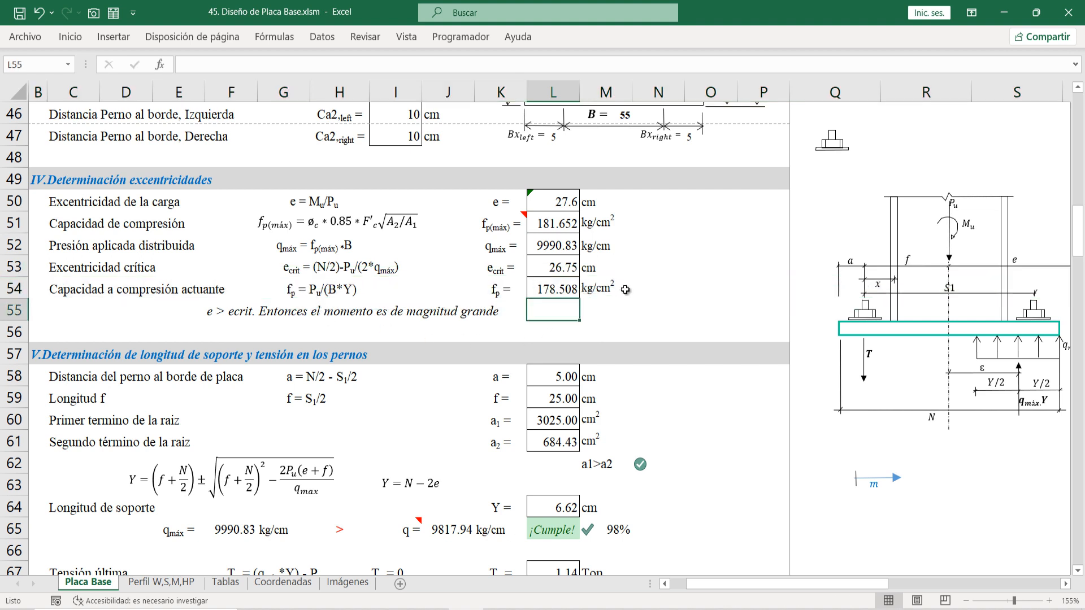
{"action": "left_click", "coordinate": [546, 283]}
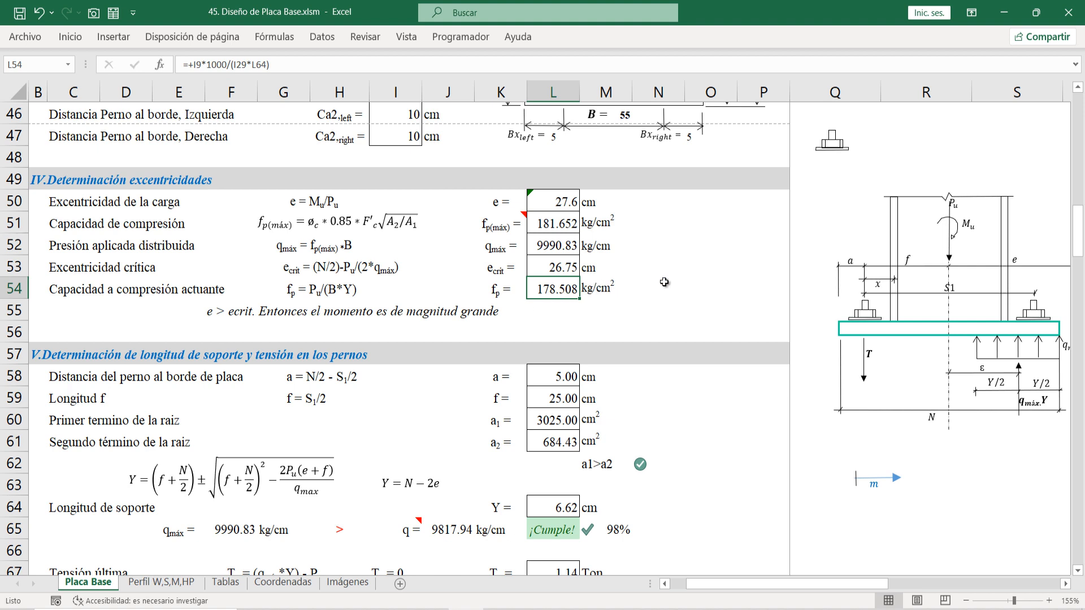
Step: Inspect the moment-magnitude message formula and the e and ecrit values it compares
{"action": "left_click", "coordinate": [221, 311]}
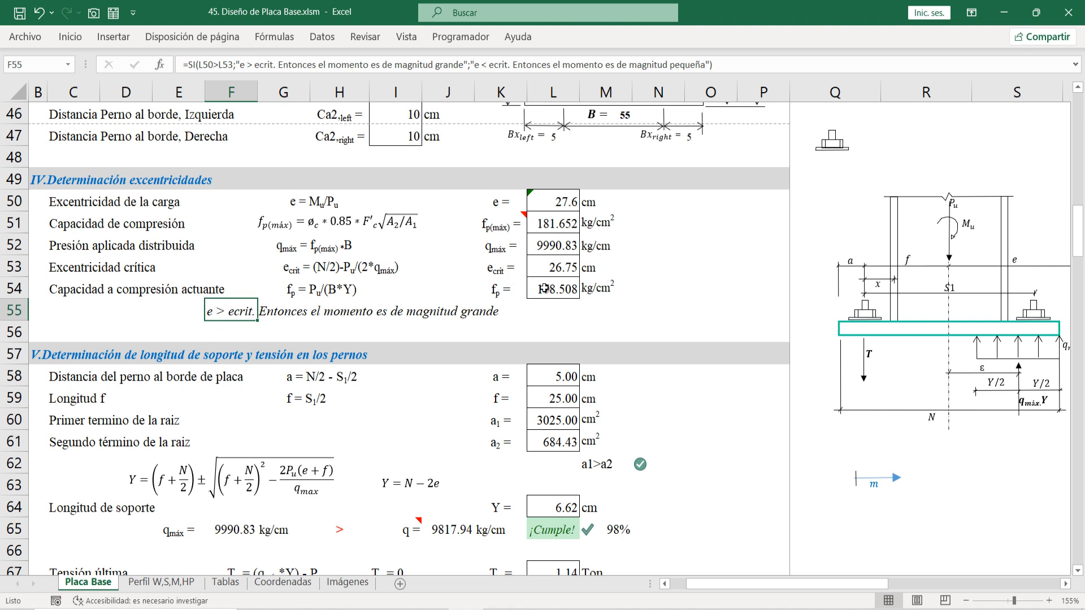
{"action": "left_click", "coordinate": [564, 207]}
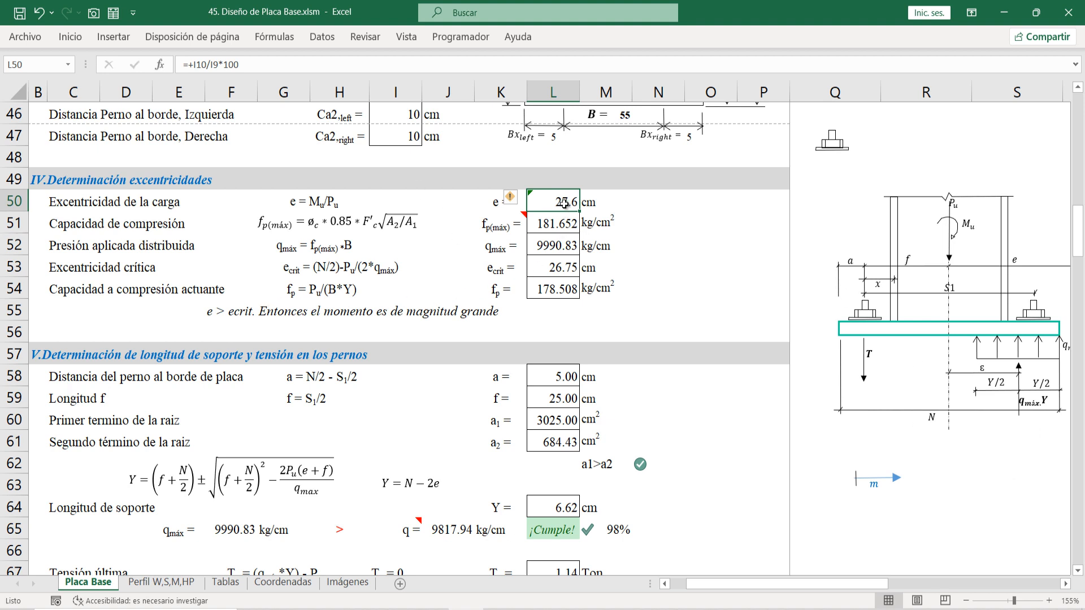
{"action": "left_click", "coordinate": [571, 270]}
Step: Test the moment-magnitude message with a load eccentricity e of 25 cm and undo the override
{"action": "left_click", "coordinate": [562, 197]}
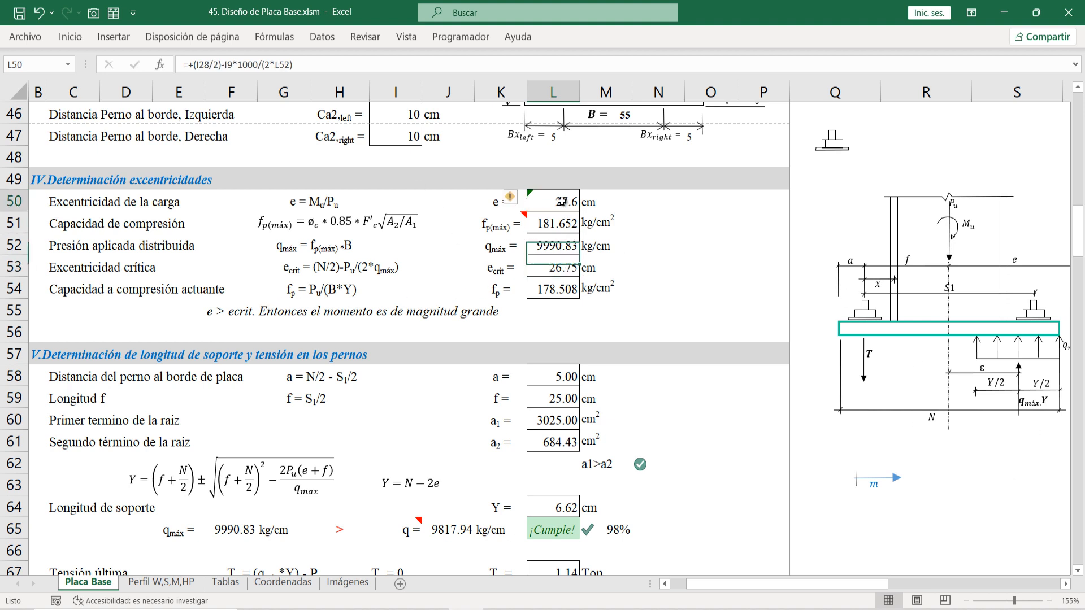
{"action": "type", "text": "25"}
{"action": "key", "text": "Return"}
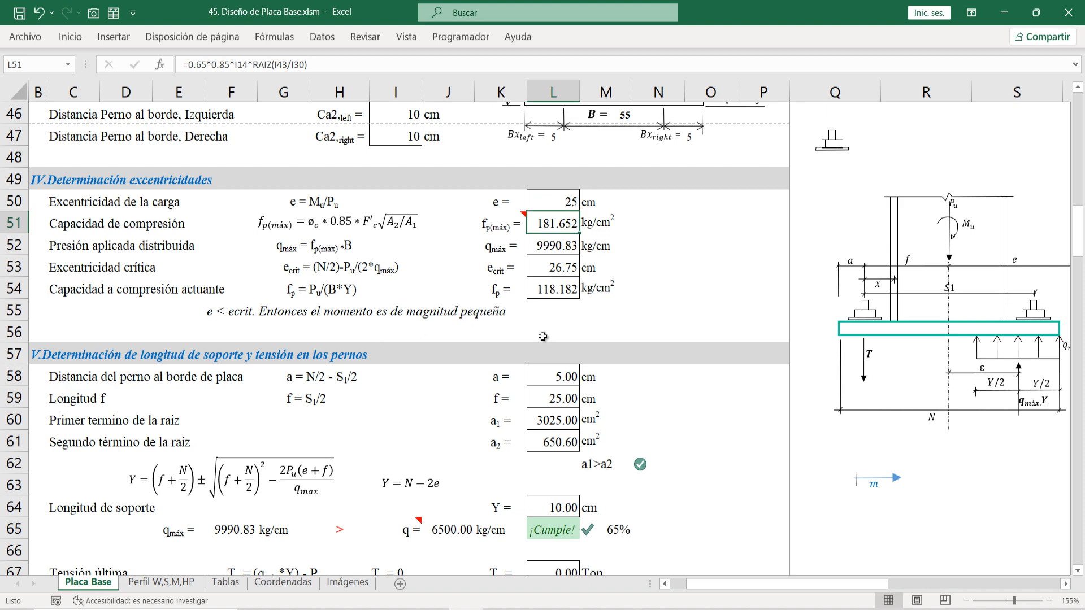
{"action": "key", "text": "ctrl+z"}
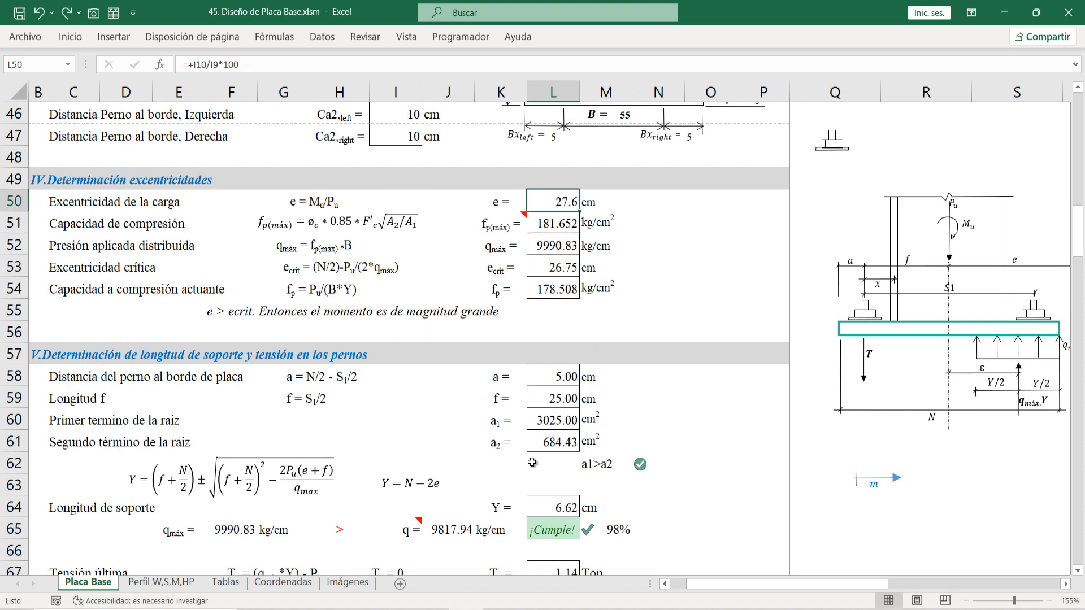
Step: Examine the bolt-to-edge distance a and length f formulas in section V against the base plate force diagram
{"action": "scroll", "coordinate": [150, 373], "scroll_direction": "down", "scroll_amount": 2}
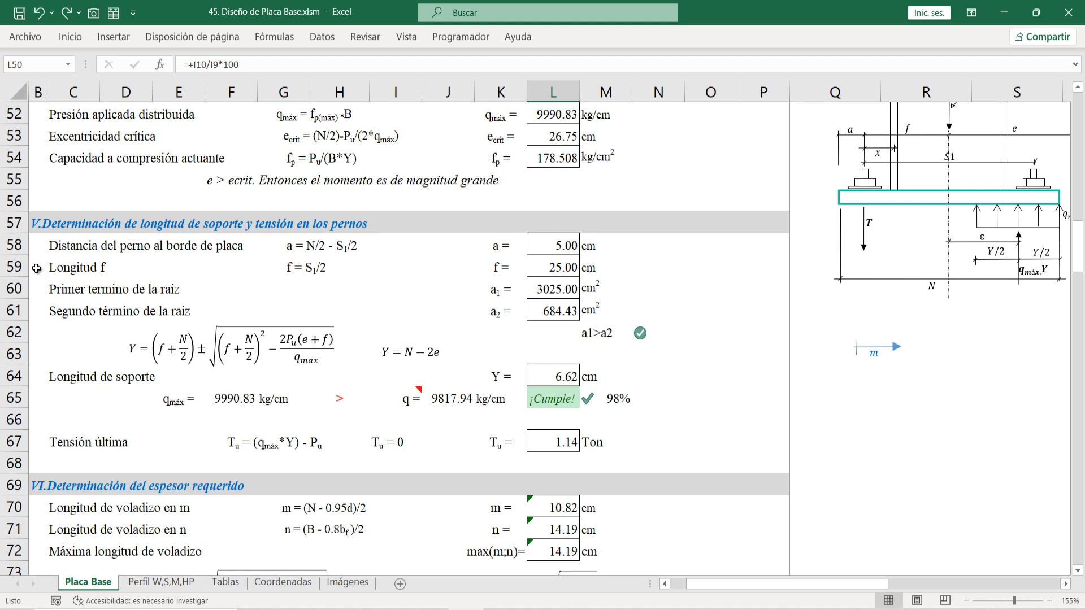
{"action": "left_click", "coordinate": [13, 223]}
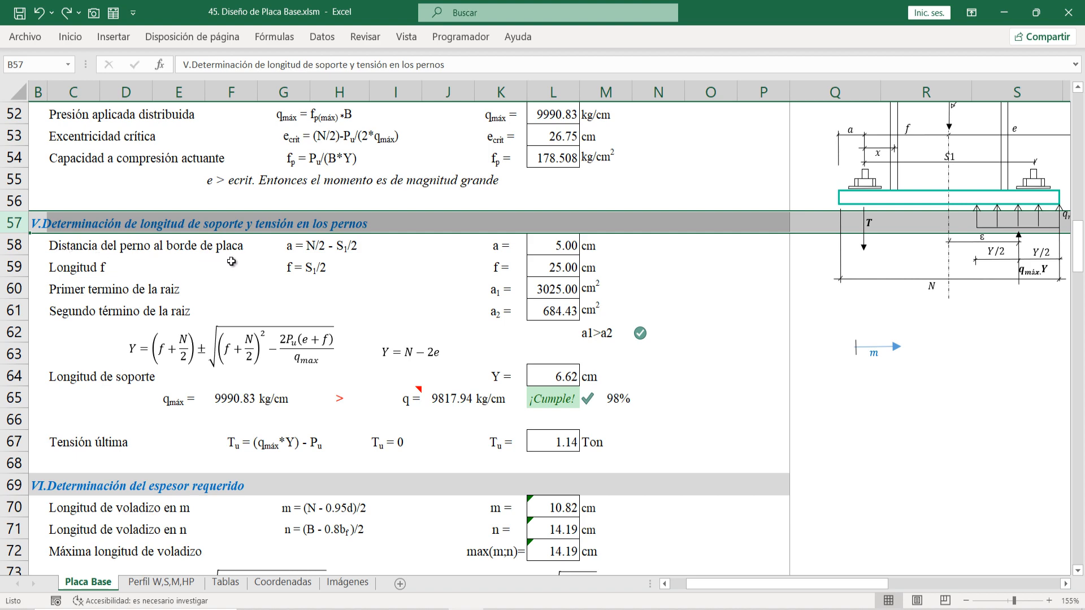
{"action": "scroll", "coordinate": [774, 367], "scroll_direction": "up", "scroll_amount": 1}
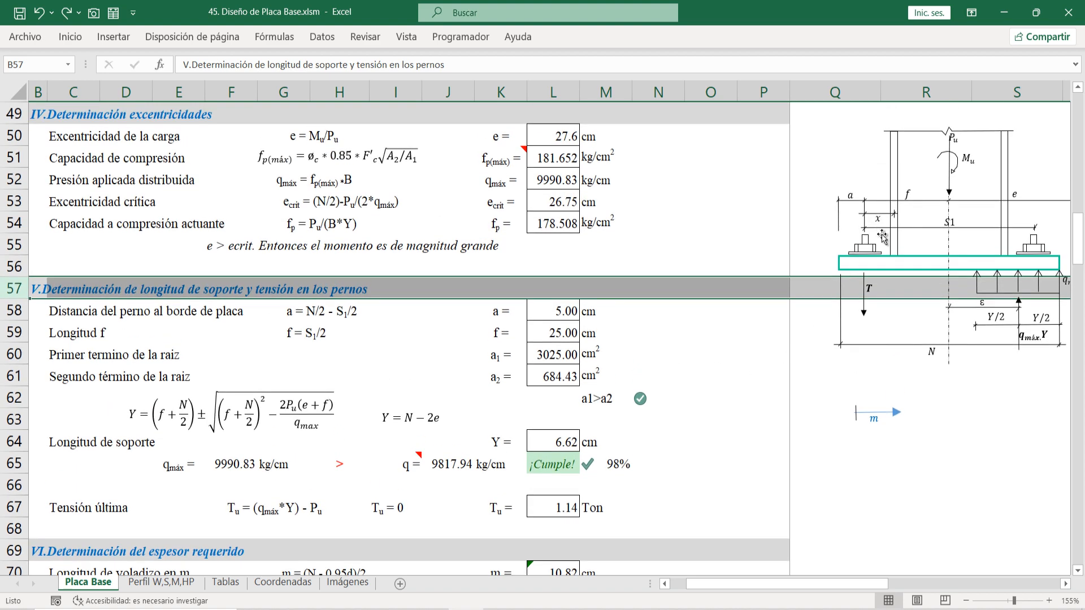
{"action": "left_click", "coordinate": [879, 414]}
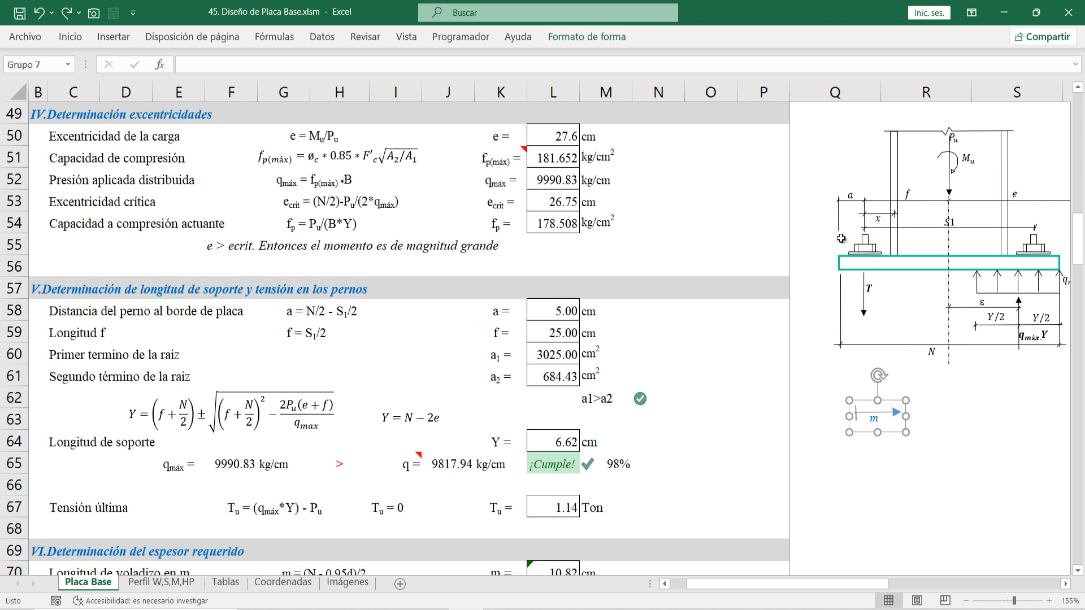
{"action": "left_click", "coordinate": [315, 310]}
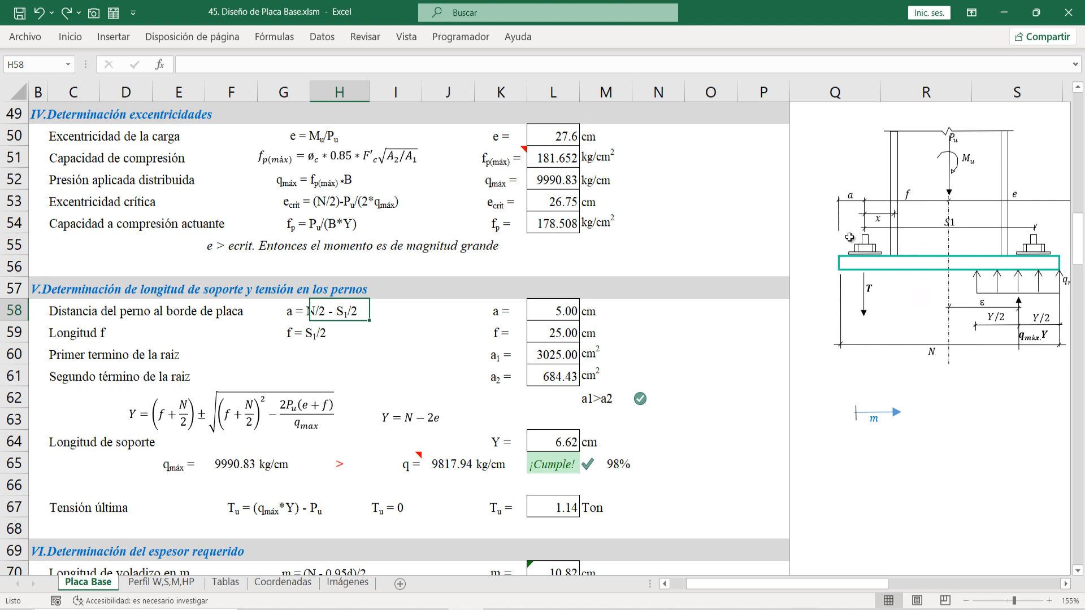
{"action": "left_click", "coordinate": [553, 301]}
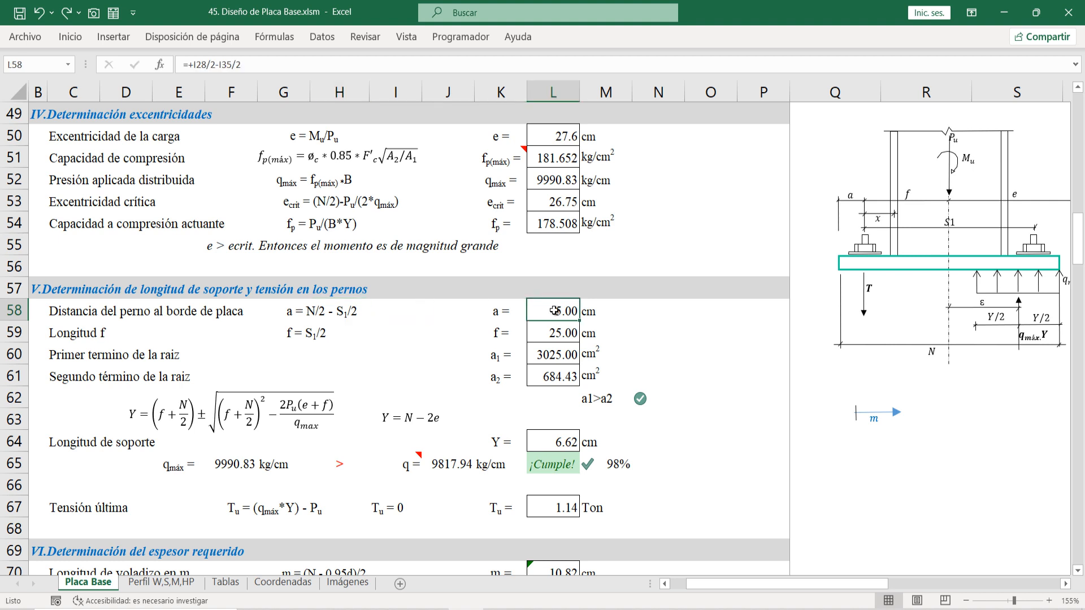
{"action": "left_click", "coordinate": [17, 334]}
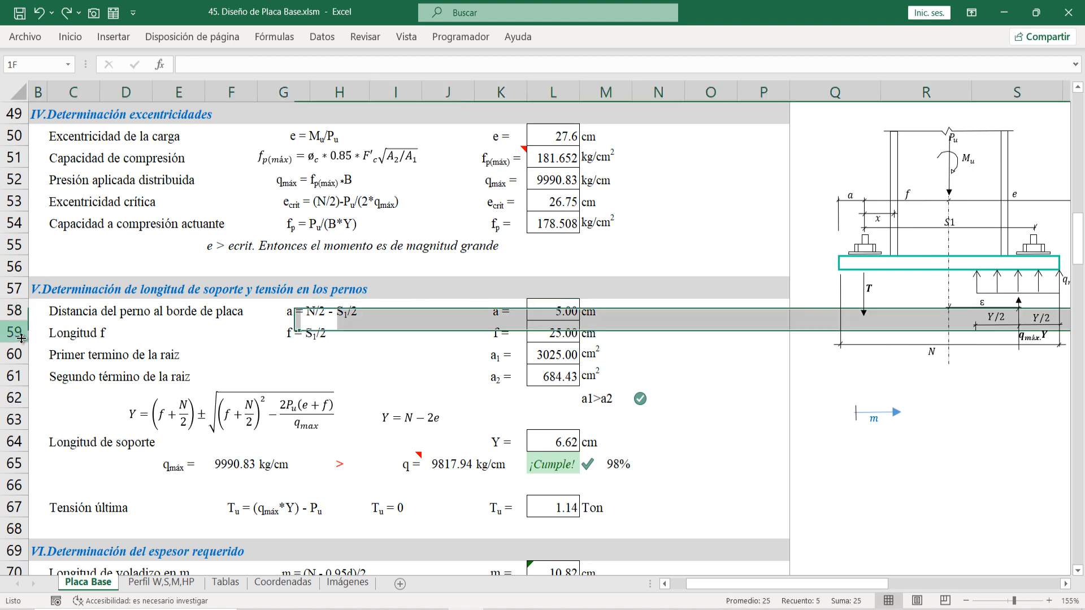
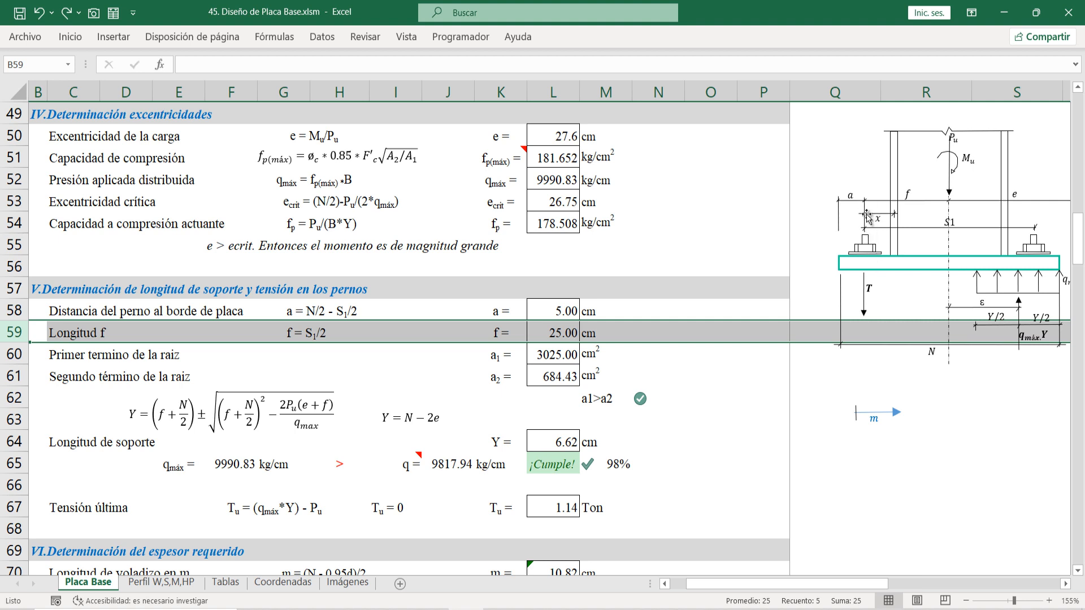
{"action": "left_click", "coordinate": [560, 335]}
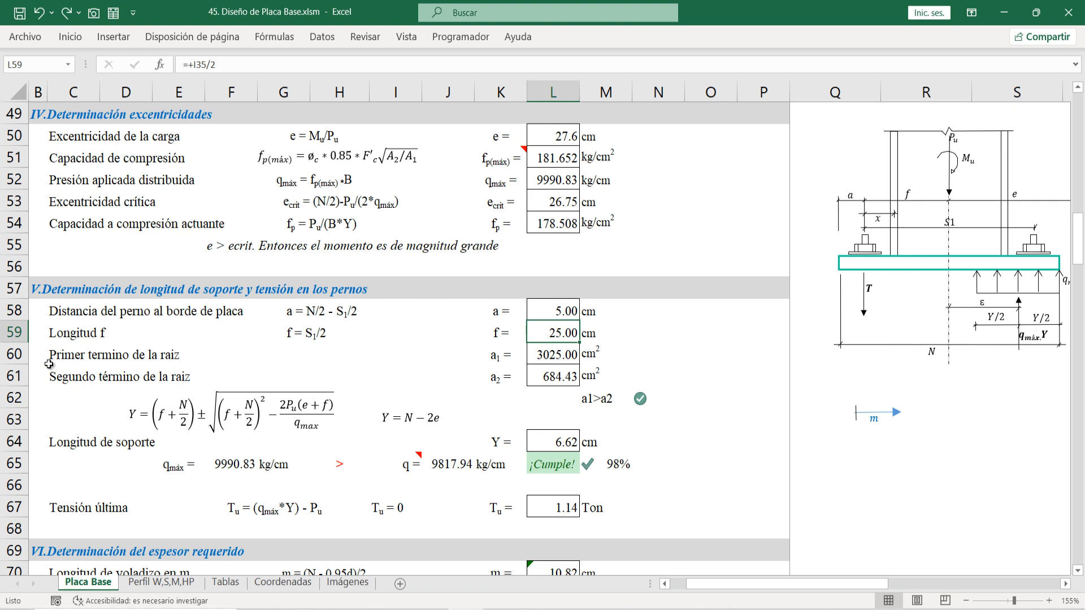
Step: Inspect the first root term a1, the support length equation and the formula of the resulting Y cell
{"action": "left_click", "coordinate": [14, 354]}
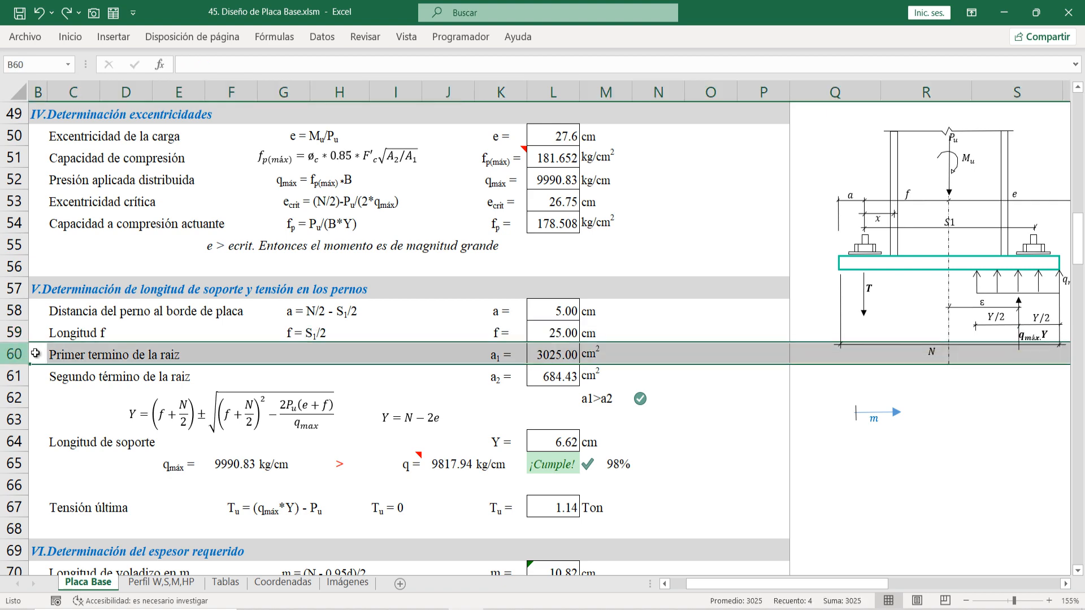
{"action": "left_click", "coordinate": [543, 354]}
{"action": "scroll", "coordinate": [543, 355], "scroll_direction": "down", "scroll_amount": 1}
{"action": "left_click", "coordinate": [258, 357]}
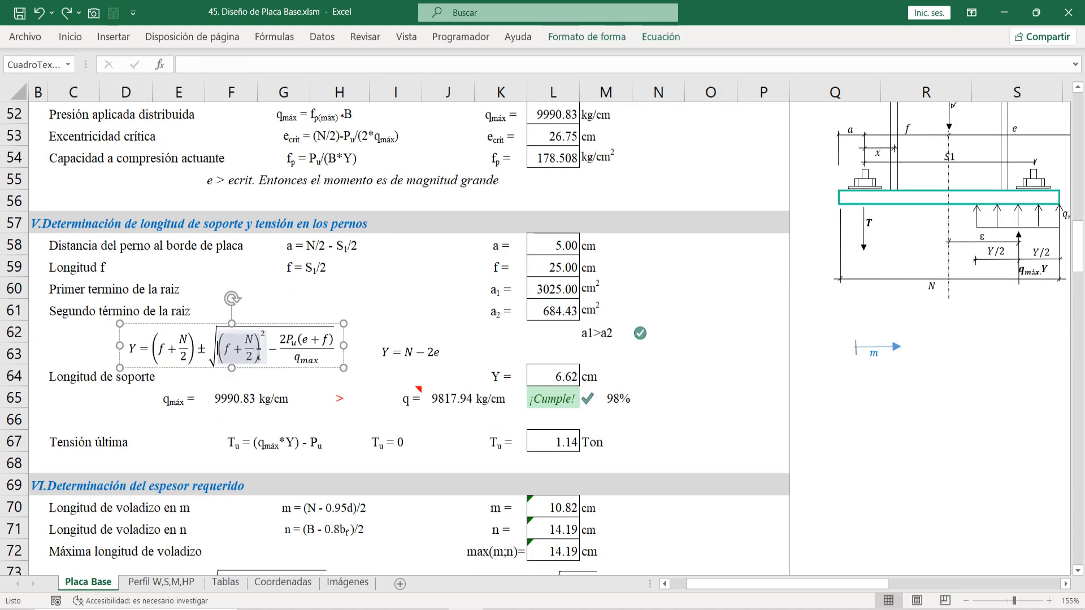
{"action": "left_click_drag", "start_coordinate": [332, 357], "coordinate": [129, 355]}
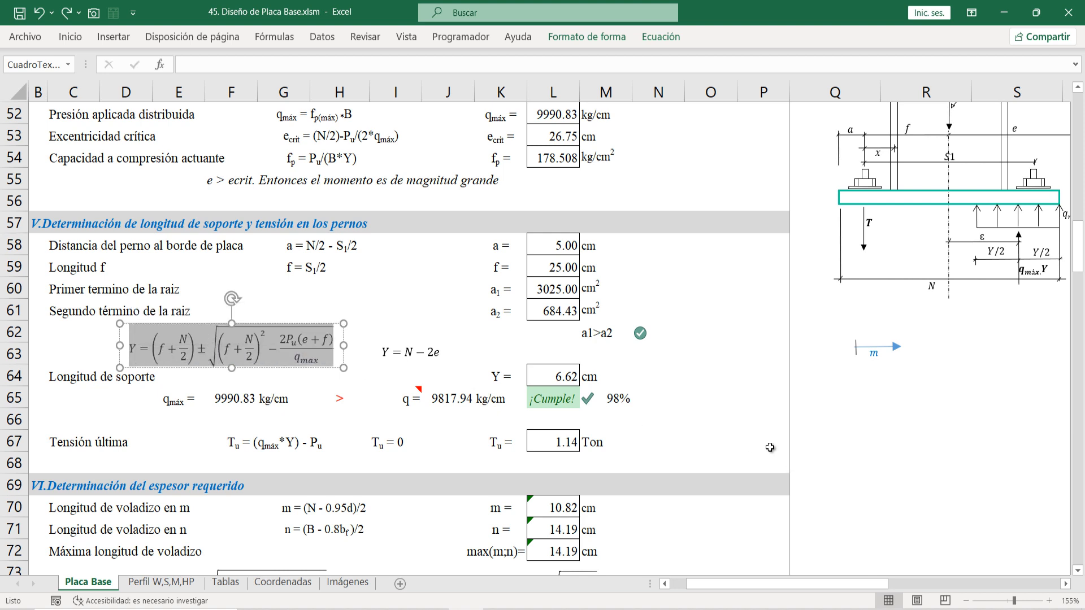
{"action": "left_click", "coordinate": [549, 377]}
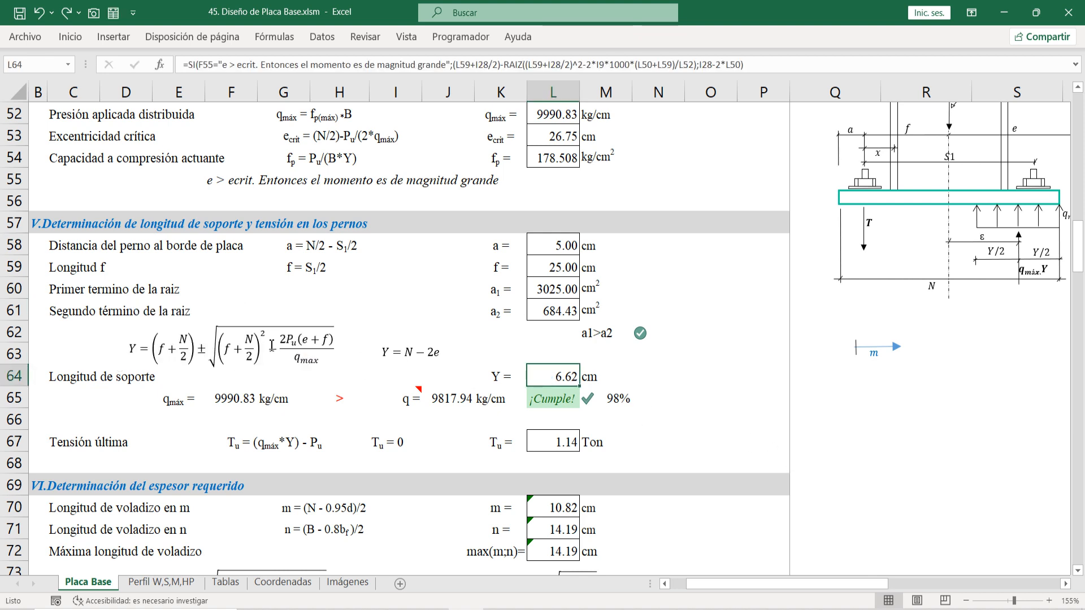
Step: Match root terms a1 and a2 to the two expressions under the square root in the Y equation
{"action": "left_click", "coordinate": [271, 345]}
{"action": "left_click_drag", "start_coordinate": [272, 345], "coordinate": [221, 354]}
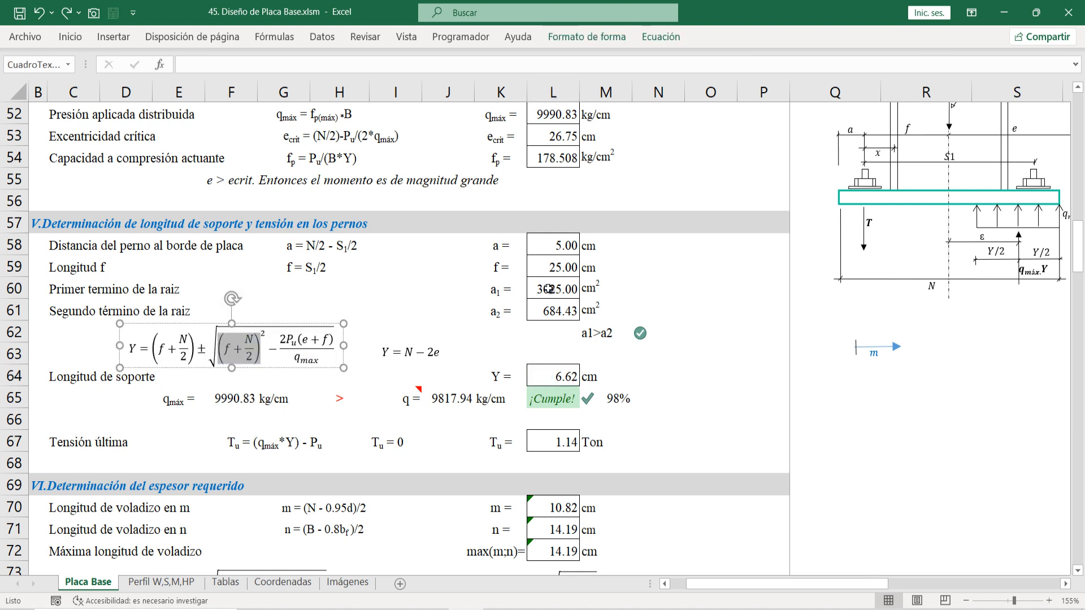
{"action": "left_click", "coordinate": [548, 289]}
{"action": "left_click", "coordinate": [272, 338]}
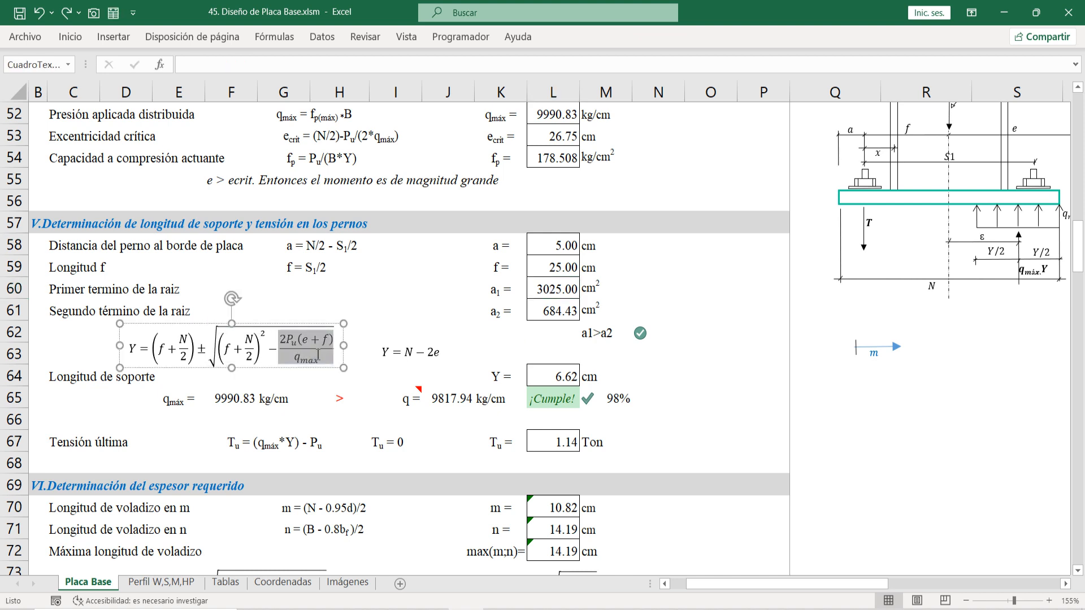
{"action": "left_click", "coordinate": [530, 315]}
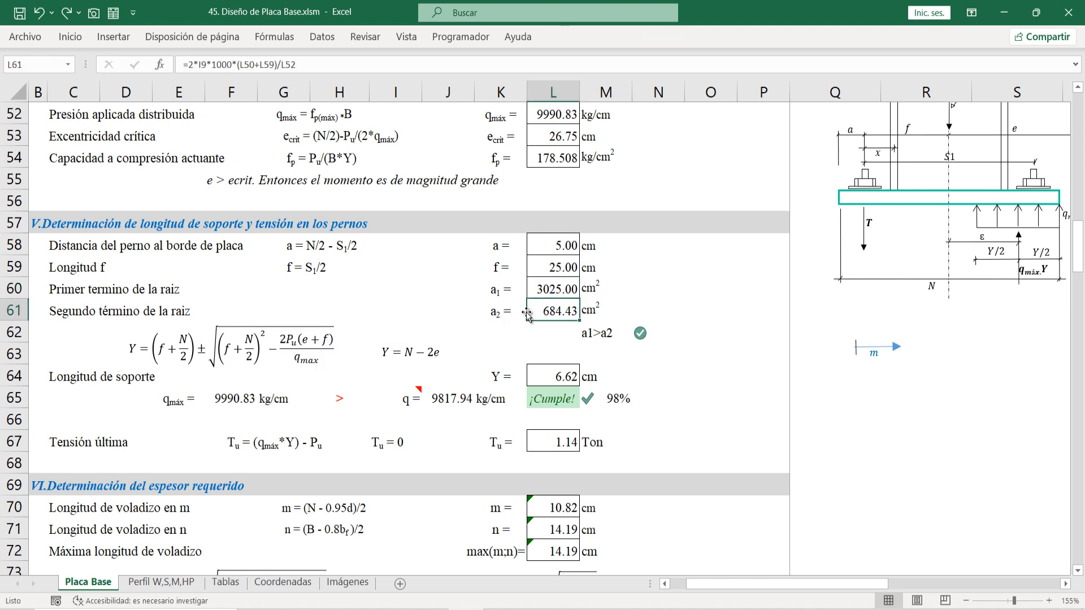
{"action": "left_click", "coordinate": [554, 300]}
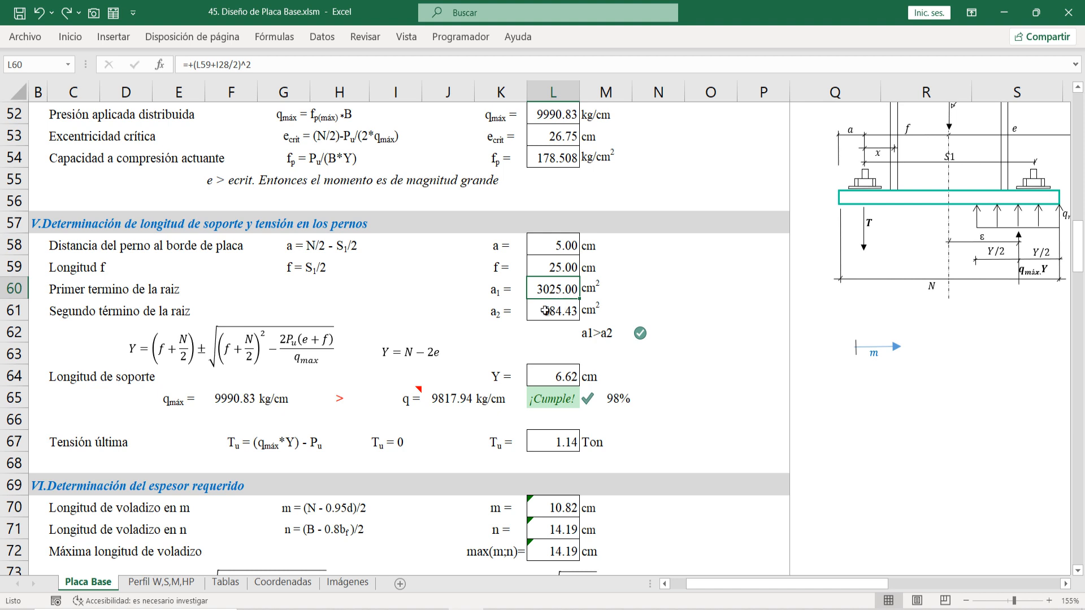
{"action": "left_click", "coordinate": [545, 311]}
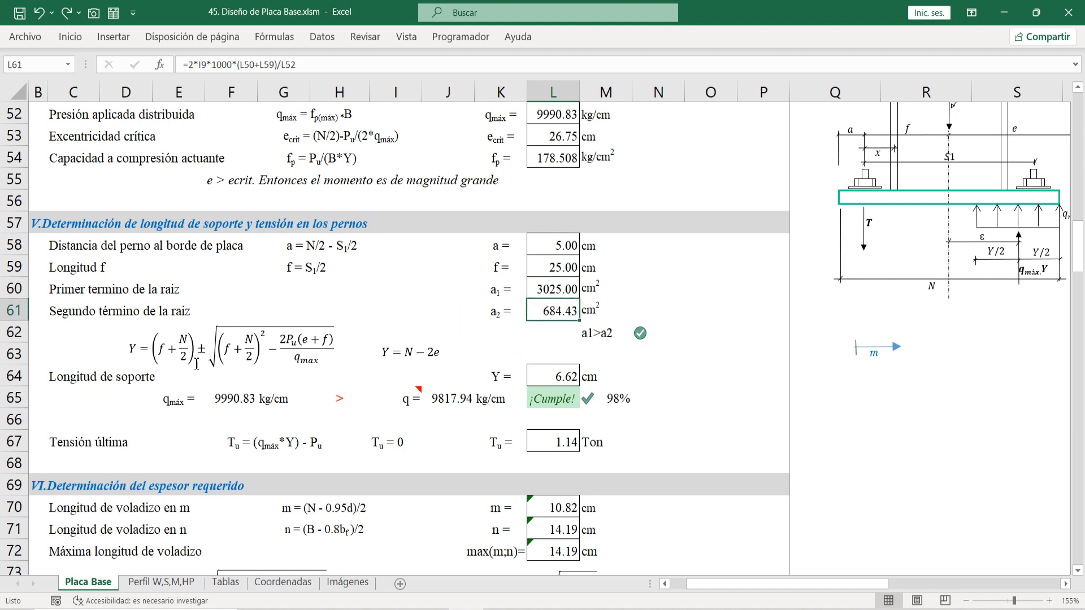
Step: Inspect the formulas behind the a1>a2 comparison text and its check mark indicator
{"action": "left_click", "coordinate": [197, 363]}
{"action": "left_click", "coordinate": [574, 331]}
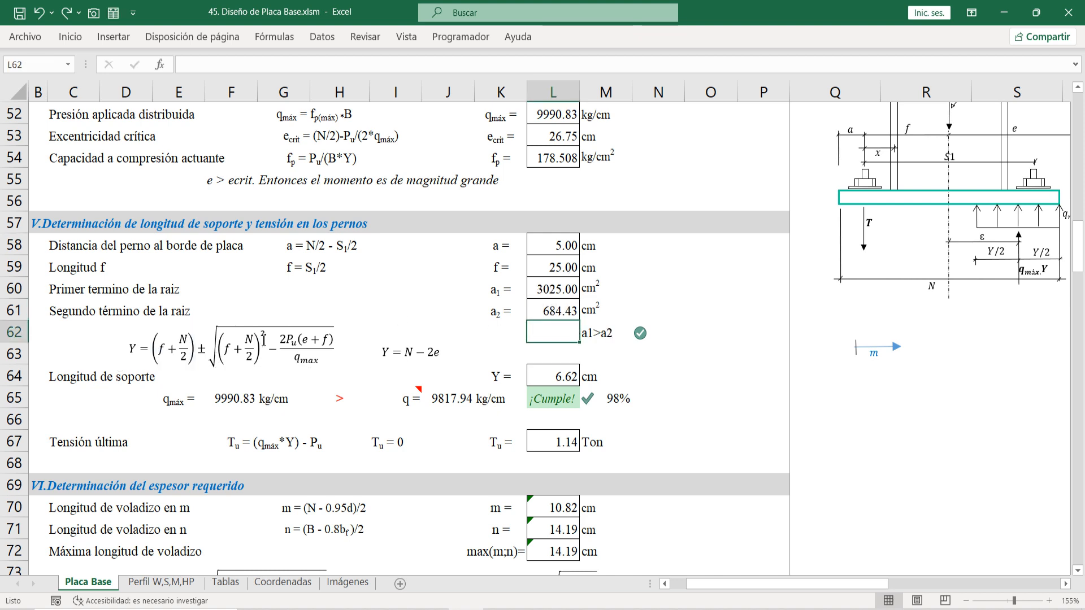
{"action": "left_click", "coordinate": [642, 334]}
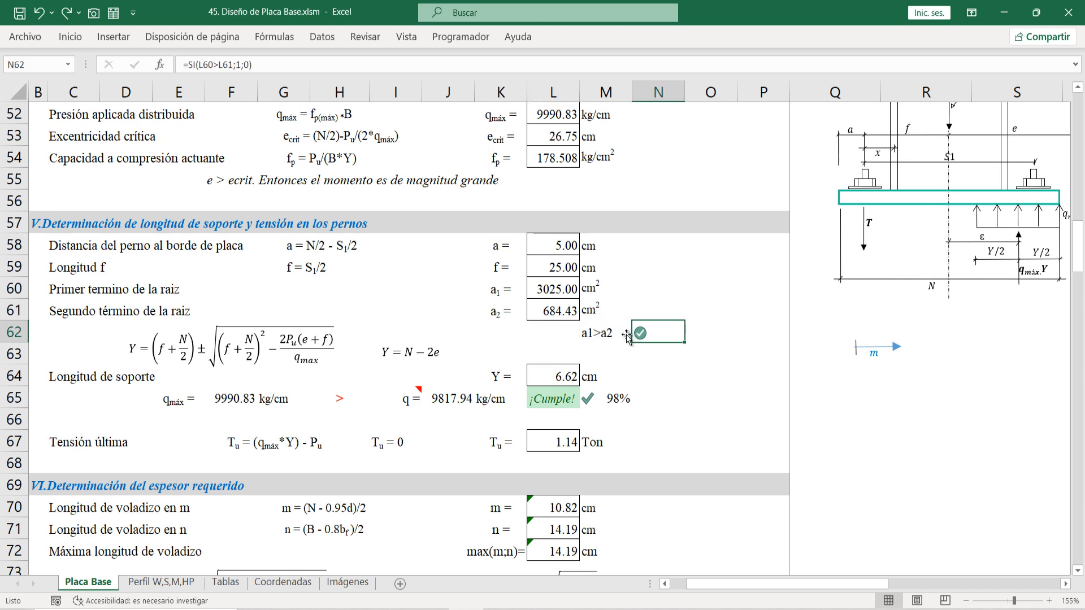
{"action": "key", "text": "Left"}
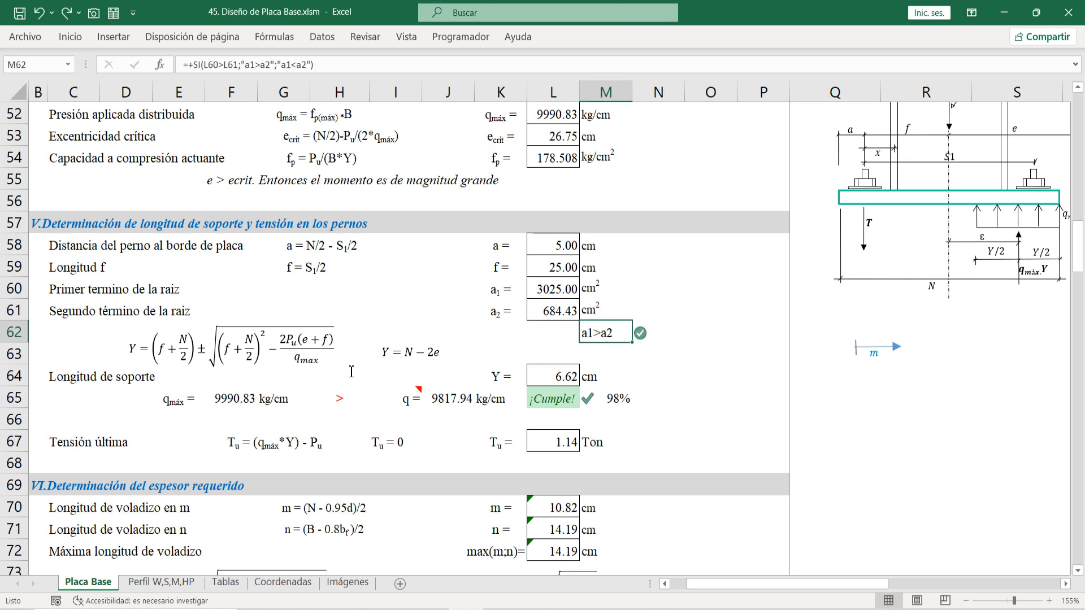
Step: Examine the conditional formula for support length Y, tracing its condition to the moment-magnitude message, and leave it unedited
{"action": "scroll", "coordinate": [68, 356], "scroll_direction": "down", "scroll_amount": 1}
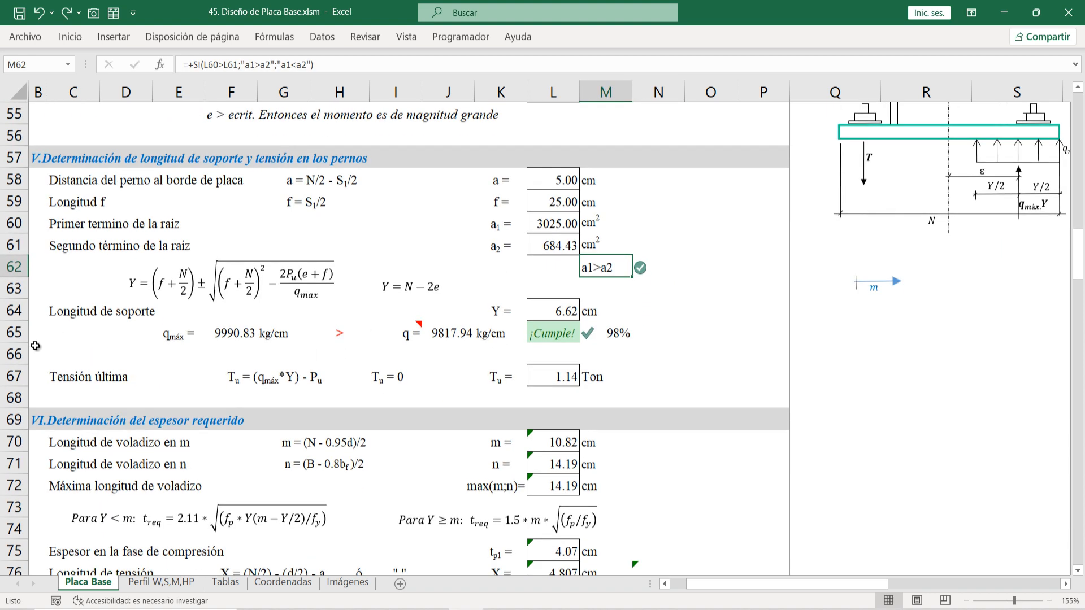
{"action": "left_click", "coordinate": [14, 313]}
{"action": "scroll", "coordinate": [137, 344], "scroll_direction": "up", "scroll_amount": 1}
{"action": "scroll", "coordinate": [136, 344], "scroll_direction": "up", "scroll_amount": 1}
{"action": "left_click", "coordinate": [565, 377]}
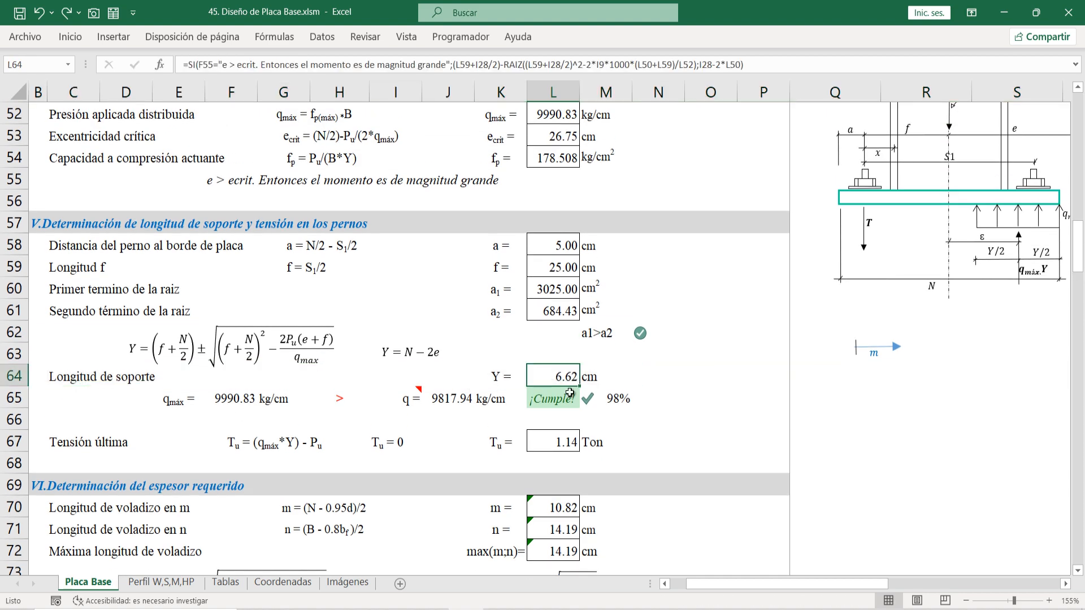
{"action": "double_click", "coordinate": [555, 377]}
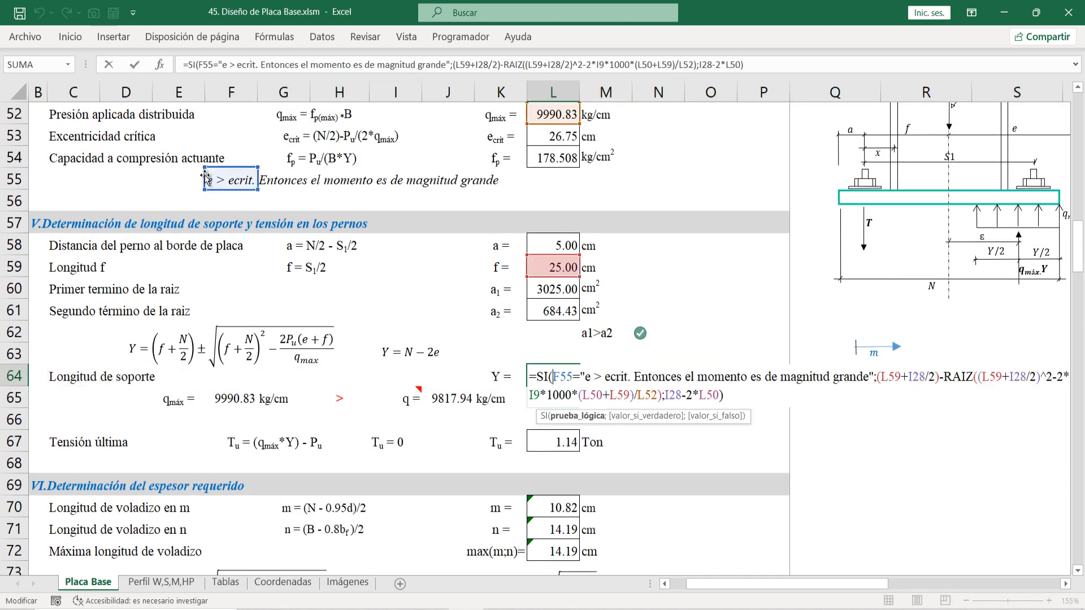
{"action": "scroll", "coordinate": [231, 236], "scroll_direction": "up", "scroll_amount": 2}
{"action": "scroll", "coordinate": [365, 303], "scroll_direction": "down", "scroll_amount": 2}
{"action": "key", "text": "Escape"}
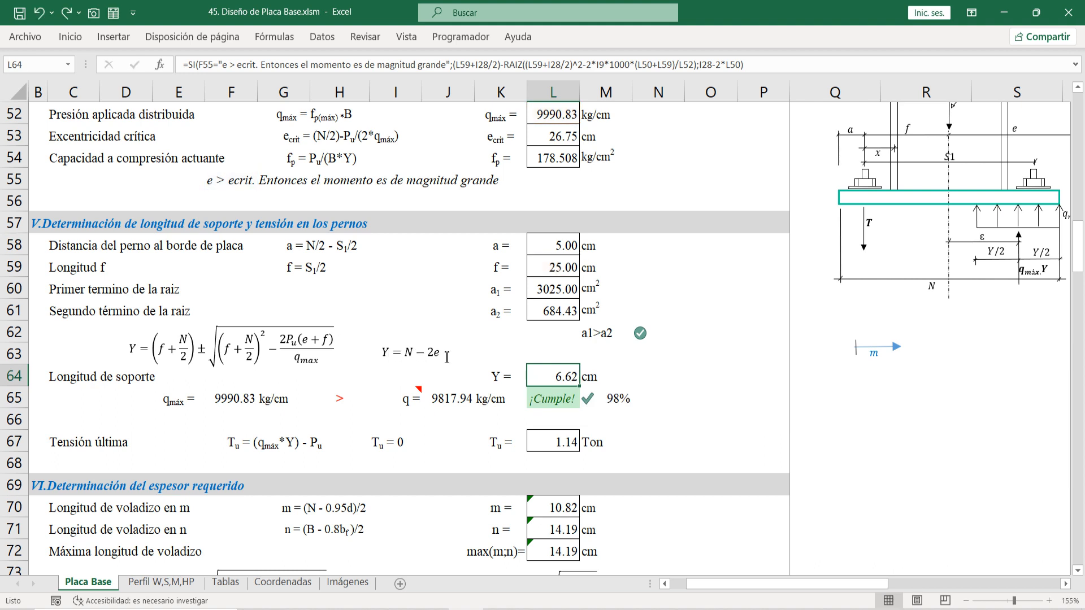
Step: Compare the support length Y cell's formula with its square-root equation and the Y dimensions in the plate diagram
{"action": "double_click", "coordinate": [550, 376]}
{"action": "key", "text": "Escape"}
{"action": "left_click", "coordinate": [270, 338]}
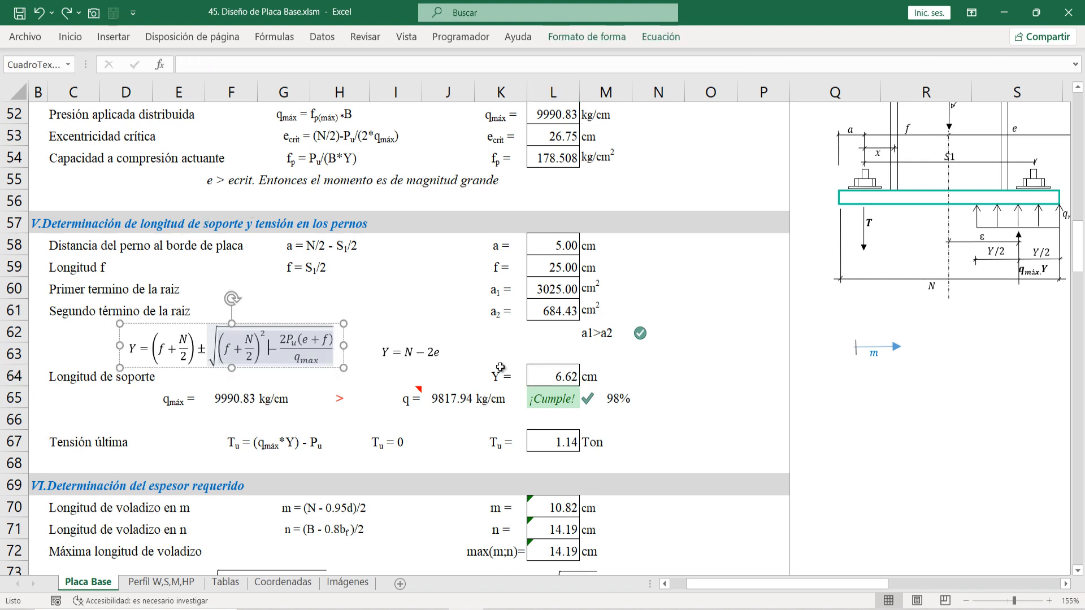
{"action": "left_click", "coordinate": [562, 378]}
{"action": "scroll", "coordinate": [923, 420], "scroll_direction": "up", "scroll_amount": 1}
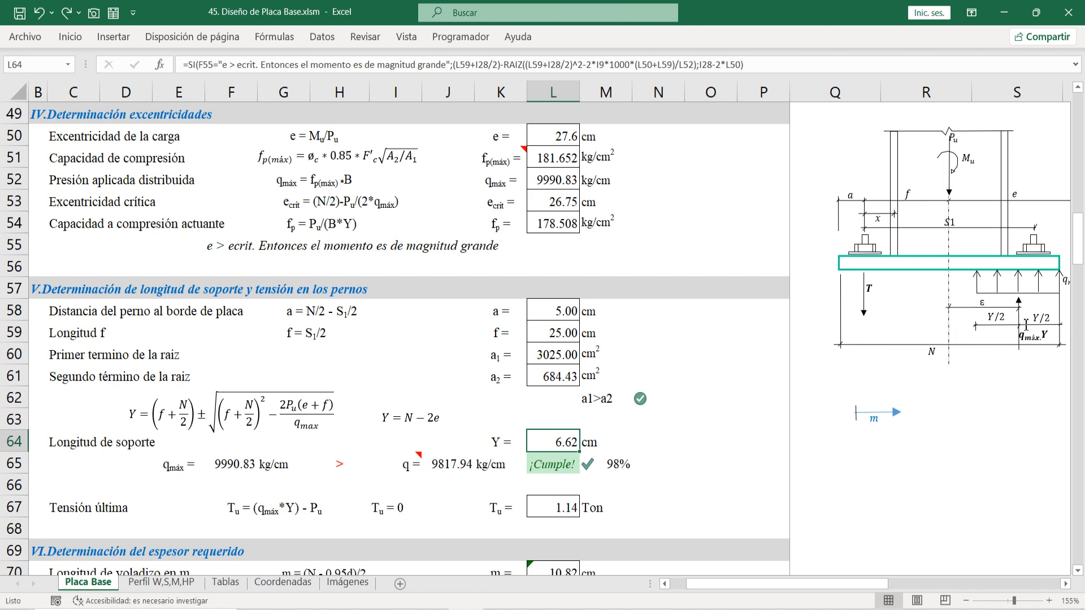
{"action": "scroll", "coordinate": [436, 450], "scroll_direction": "down", "scroll_amount": 1}
Step: Highlight the whole qmáx versus q comparison row, from the qmáx label through the check and percentage
{"action": "left_click", "coordinate": [299, 388]}
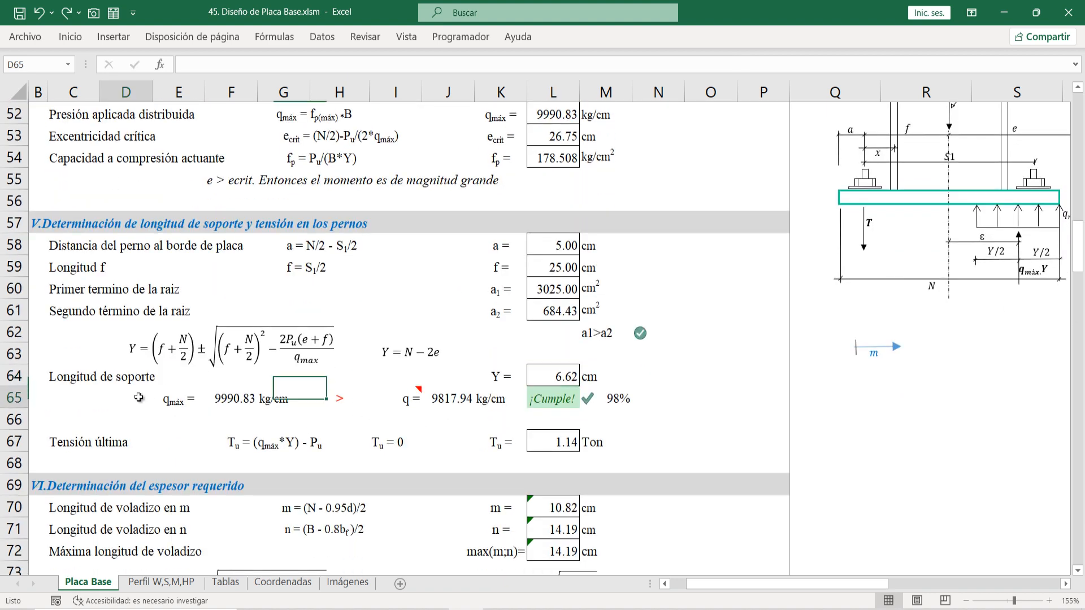
{"action": "left_click", "coordinate": [152, 398]}
{"action": "scroll", "coordinate": [224, 398], "scroll_direction": "down", "scroll_amount": 1}
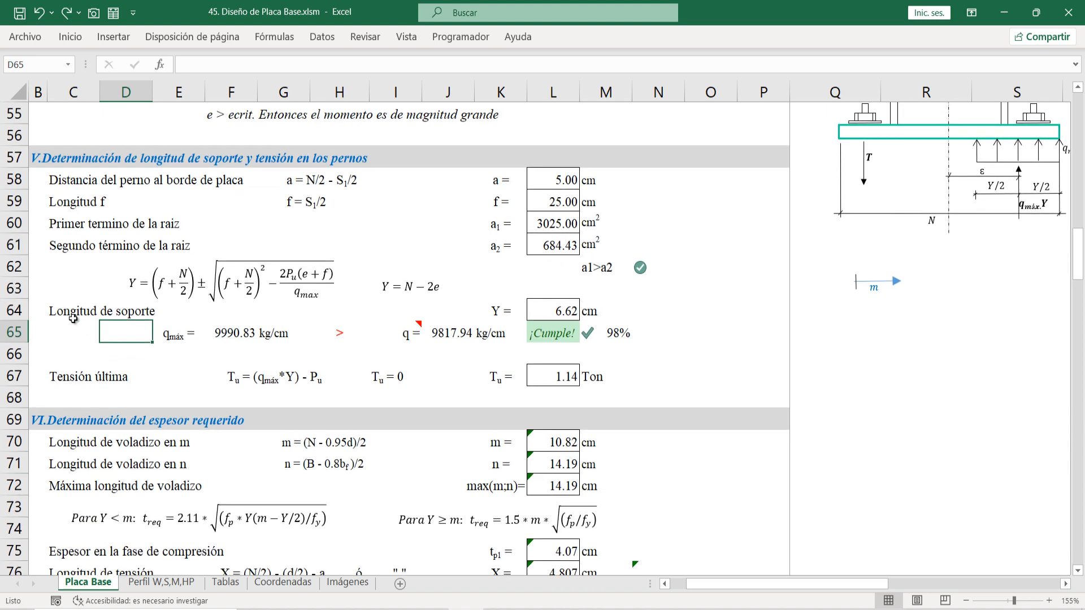
{"action": "left_click_drag", "start_coordinate": [170, 342], "coordinate": [622, 338]}
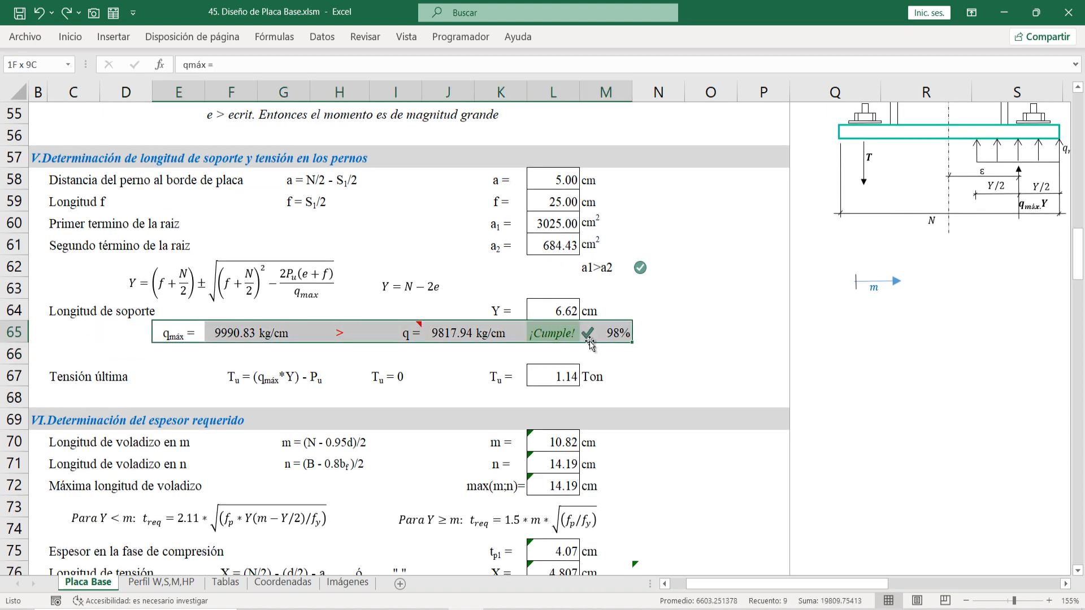
{"action": "scroll", "coordinate": [490, 334], "scroll_direction": "up", "scroll_amount": 1}
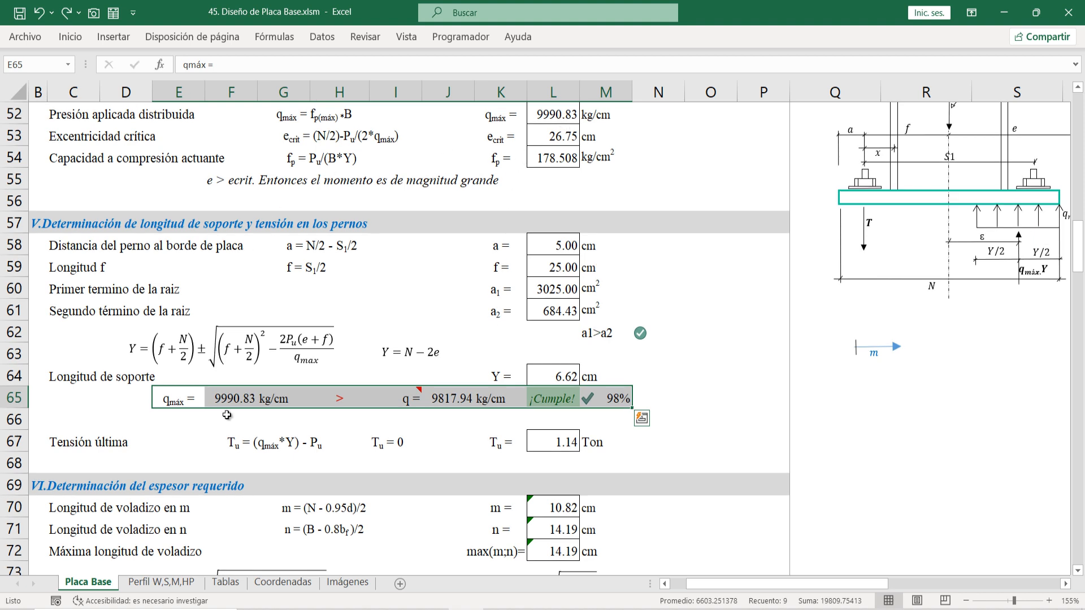
Step: Inspect the formulas behind qmáx, q and their percentage ratio, reading the note on q and tracing Pu to the input data
{"action": "left_click", "coordinate": [255, 405]}
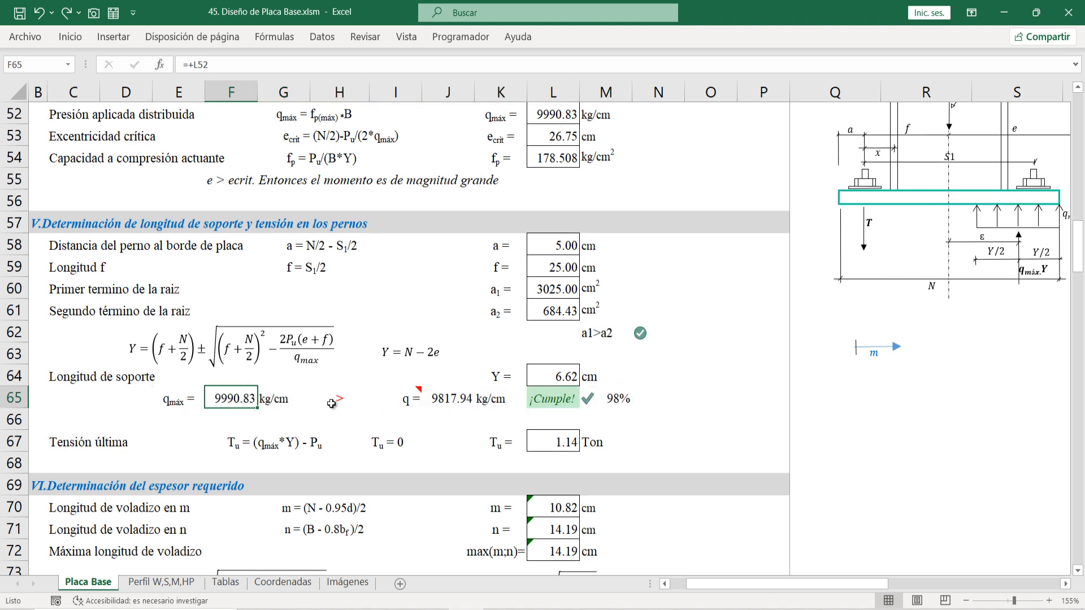
{"action": "left_click", "coordinate": [425, 402]}
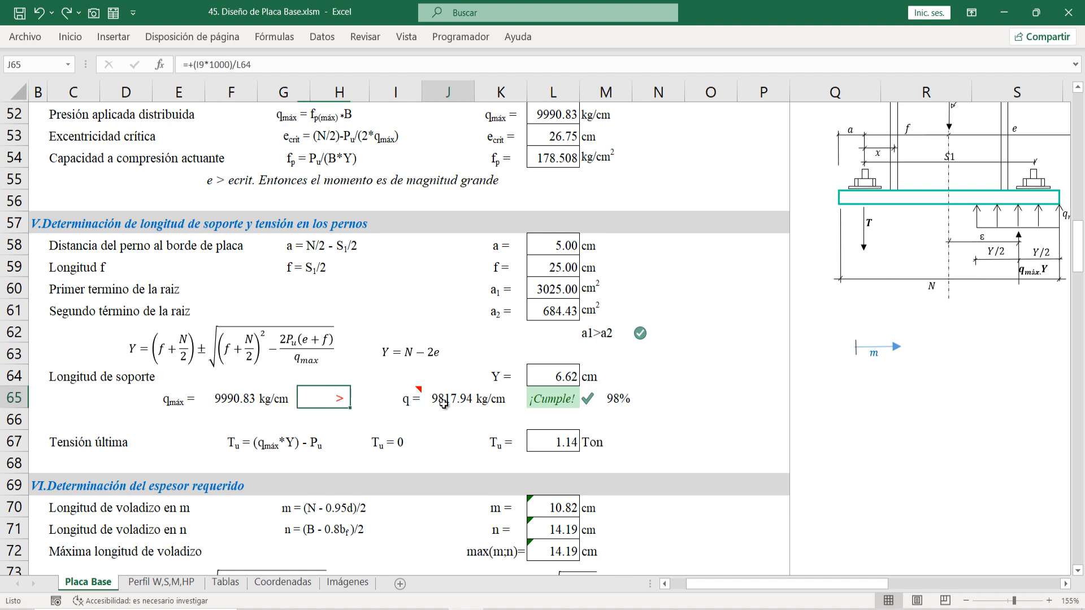
{"action": "mouse_move", "coordinate": [413, 400]}
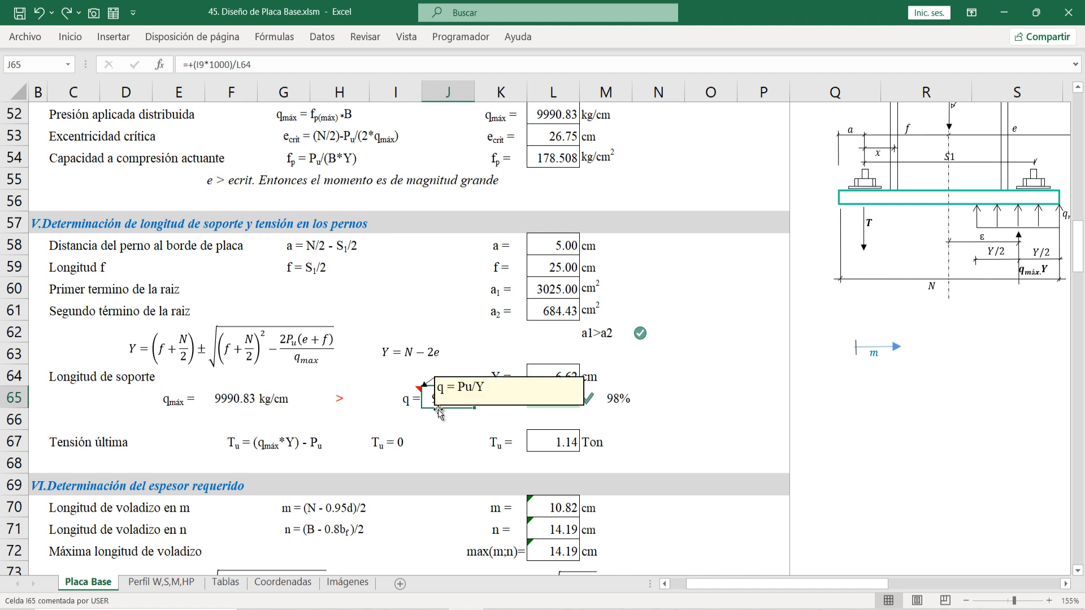
{"action": "scroll", "coordinate": [391, 268], "scroll_direction": "up", "scroll_amount": 12}
{"action": "scroll", "coordinate": [387, 214], "scroll_direction": "up", "scroll_amount": 3}
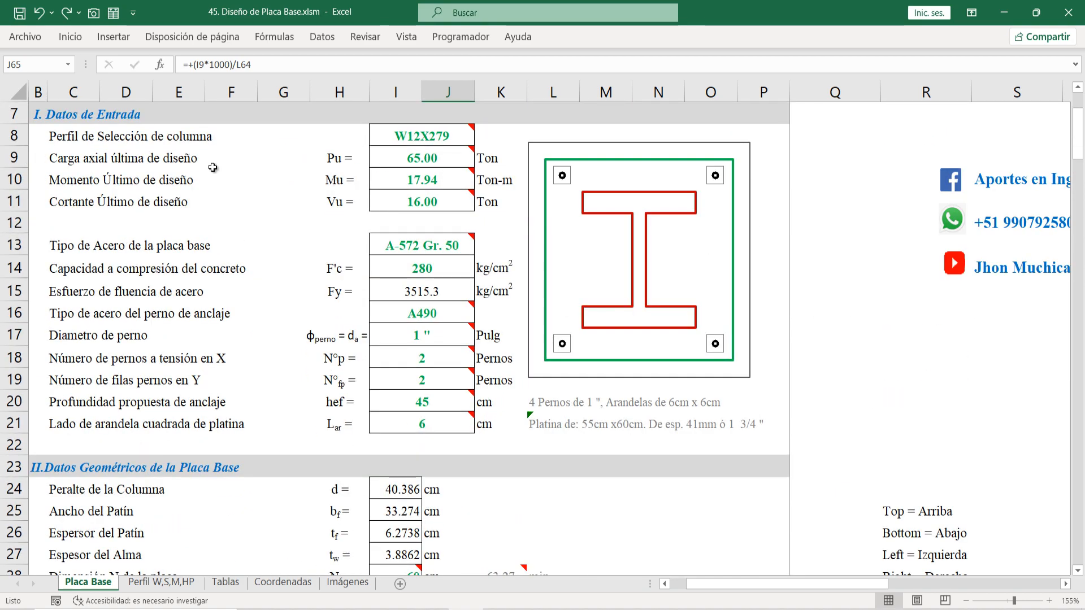
{"action": "scroll", "coordinate": [408, 210], "scroll_direction": "down", "scroll_amount": 15}
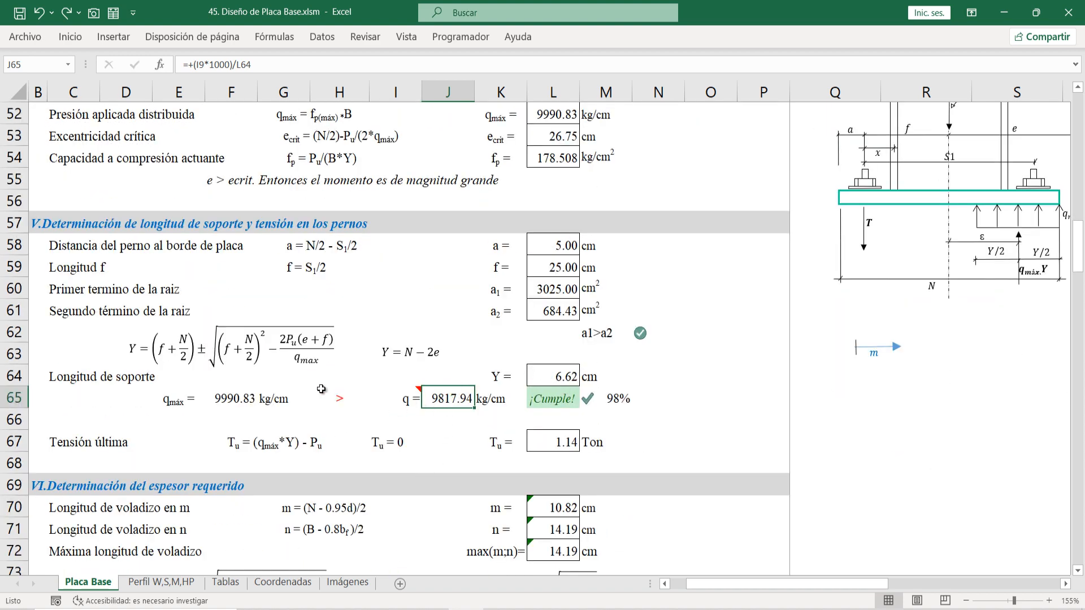
{"action": "left_click", "coordinate": [608, 402]}
{"action": "scroll", "coordinate": [565, 390], "scroll_direction": "down", "scroll_amount": 2}
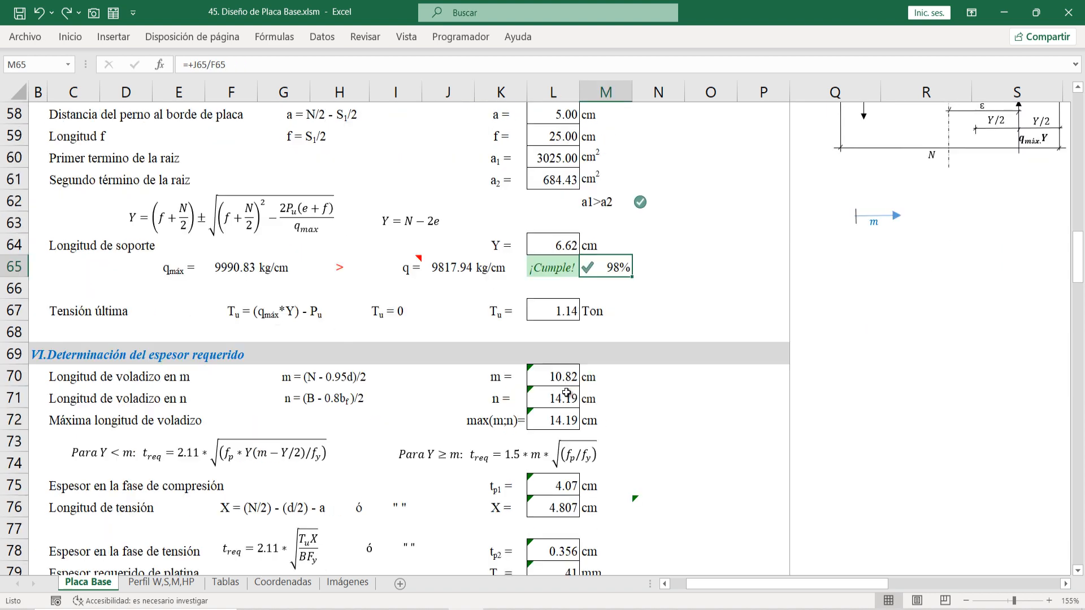
Step: Review the two alternative expressions for the ultimate tension Tu in row 67
{"action": "left_click", "coordinate": [11, 309]}
{"action": "left_click", "coordinate": [267, 312]}
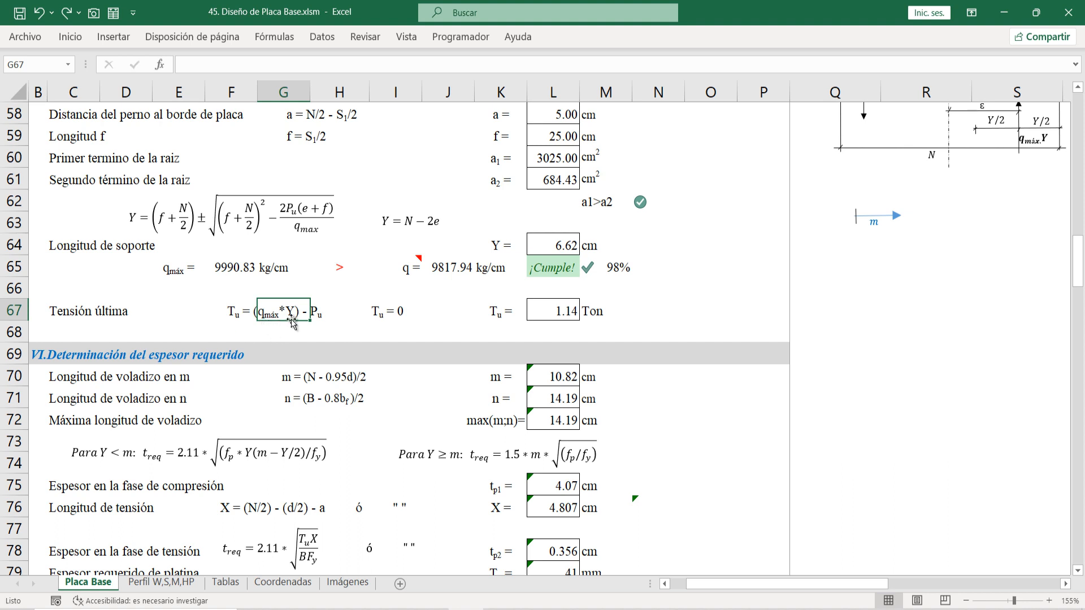
{"action": "left_click", "coordinate": [419, 317]}
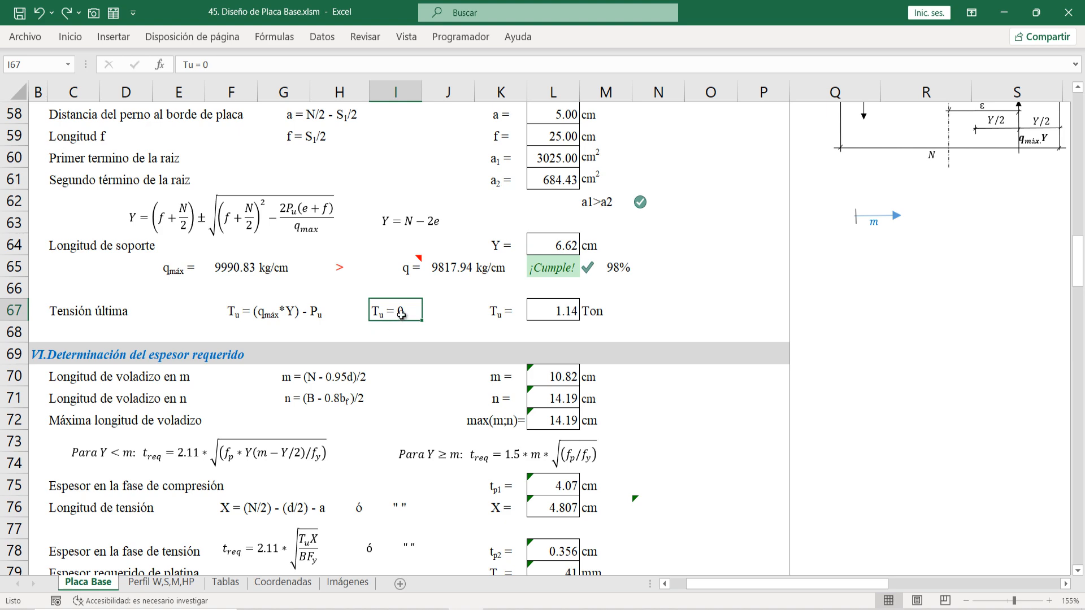
Step: Examine the conditional formula in the Tu result cell, tracing its references to the moment message, qmáx and Y, and leave it unedited
{"action": "scroll", "coordinate": [493, 322], "scroll_direction": "up", "scroll_amount": 1}
{"action": "double_click", "coordinate": [552, 376]}
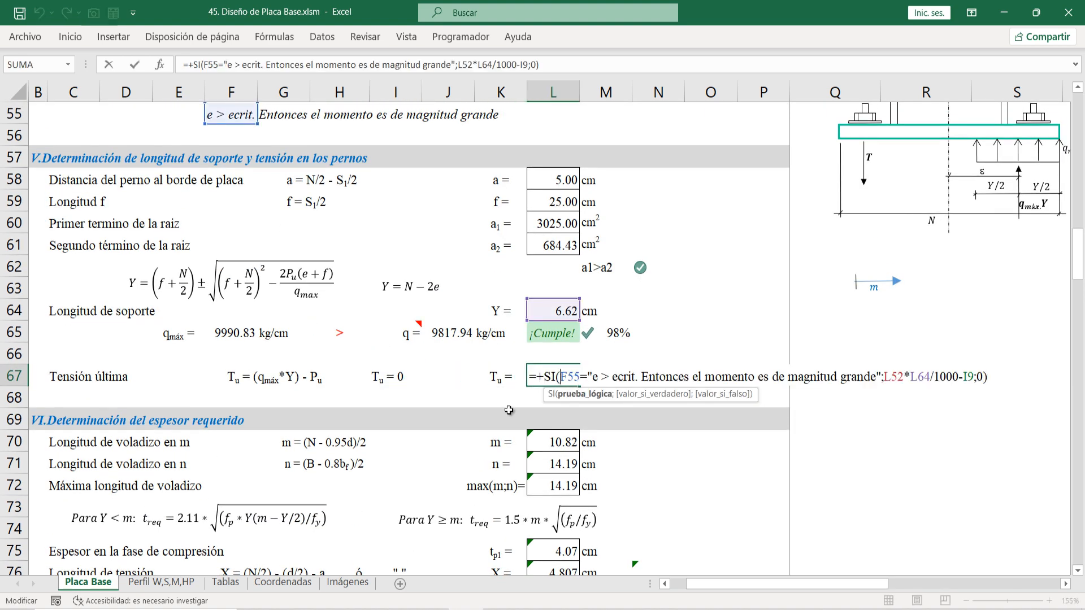
{"action": "scroll", "coordinate": [250, 225], "scroll_direction": "up", "scroll_amount": 1}
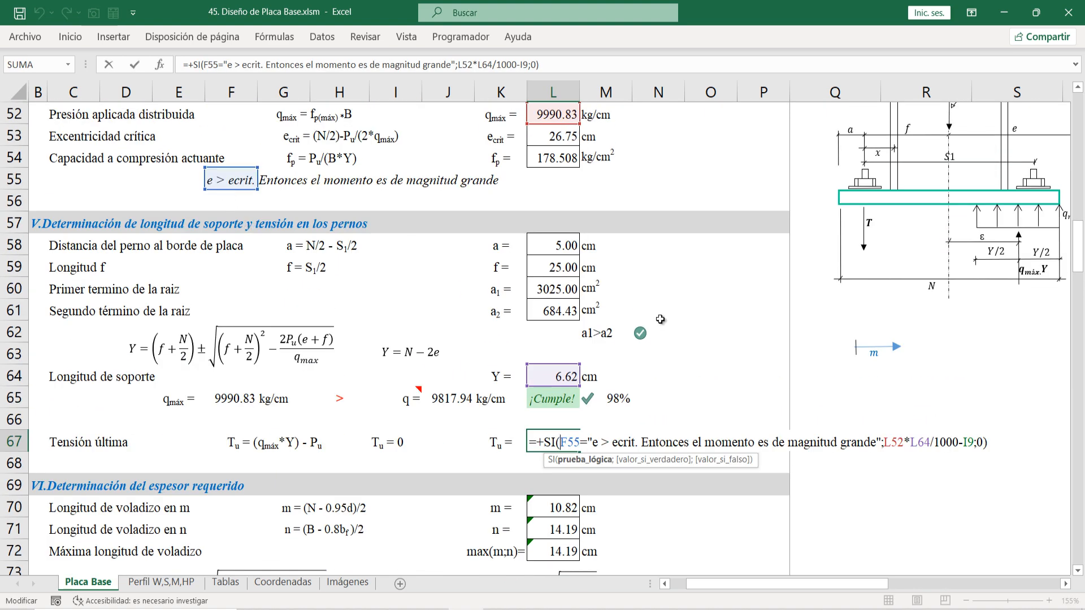
{"action": "scroll", "coordinate": [660, 320], "scroll_direction": "up", "scroll_amount": 1}
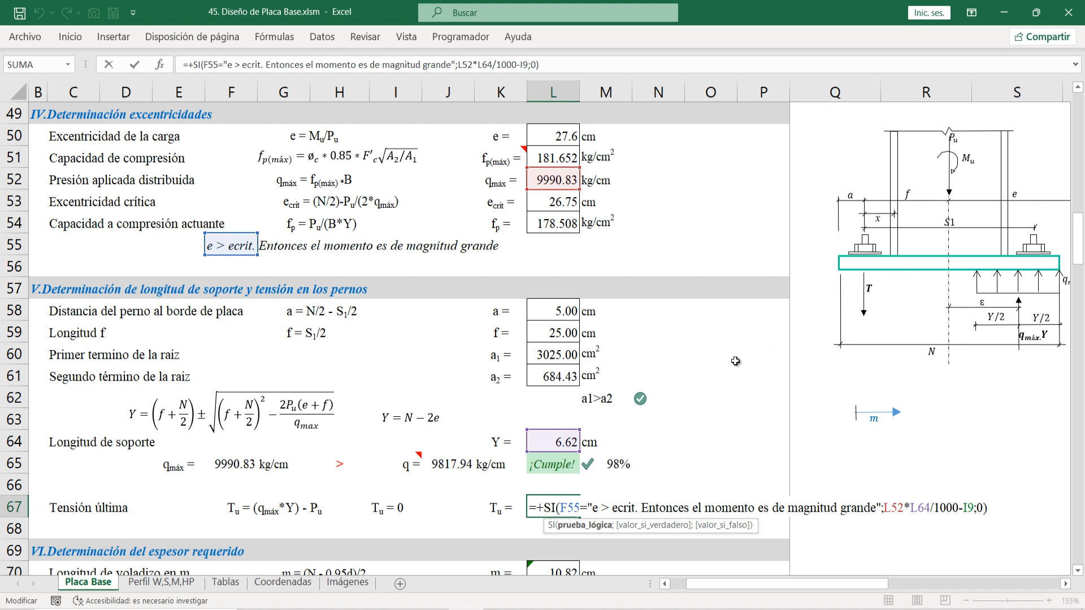
{"action": "scroll", "coordinate": [262, 358], "scroll_direction": "down", "scroll_amount": 2}
{"action": "scroll", "coordinate": [395, 389], "scroll_direction": "up", "scroll_amount": 2}
{"action": "scroll", "coordinate": [376, 456], "scroll_direction": "down", "scroll_amount": 1}
{"action": "scroll", "coordinate": [376, 456], "scroll_direction": "up", "scroll_amount": 2}
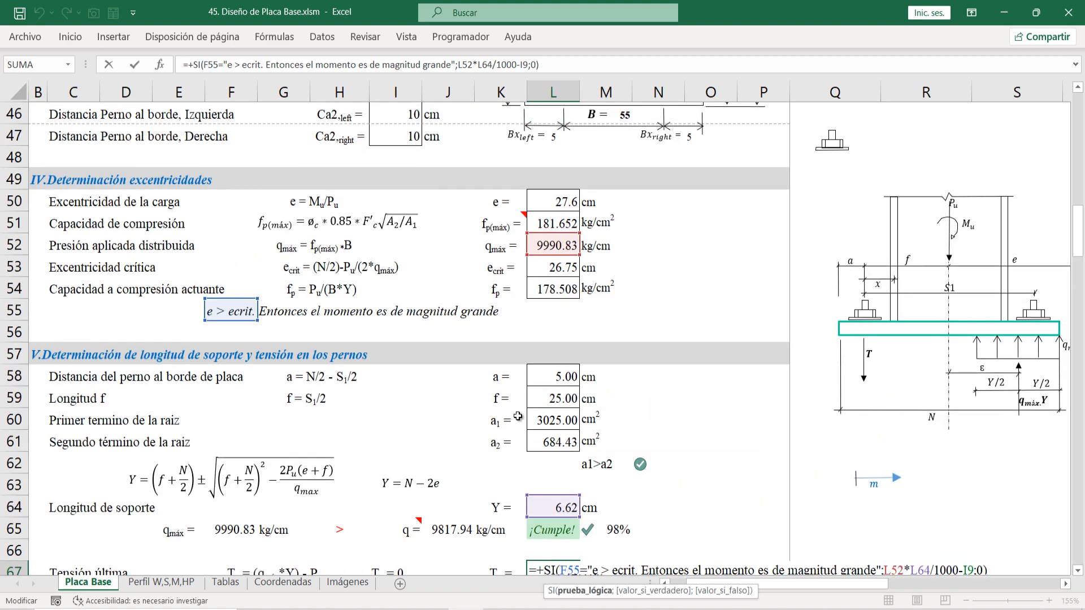
{"action": "scroll", "coordinate": [577, 362], "scroll_direction": "down", "scroll_amount": 3}
{"action": "key", "text": "ctrl+Return"}
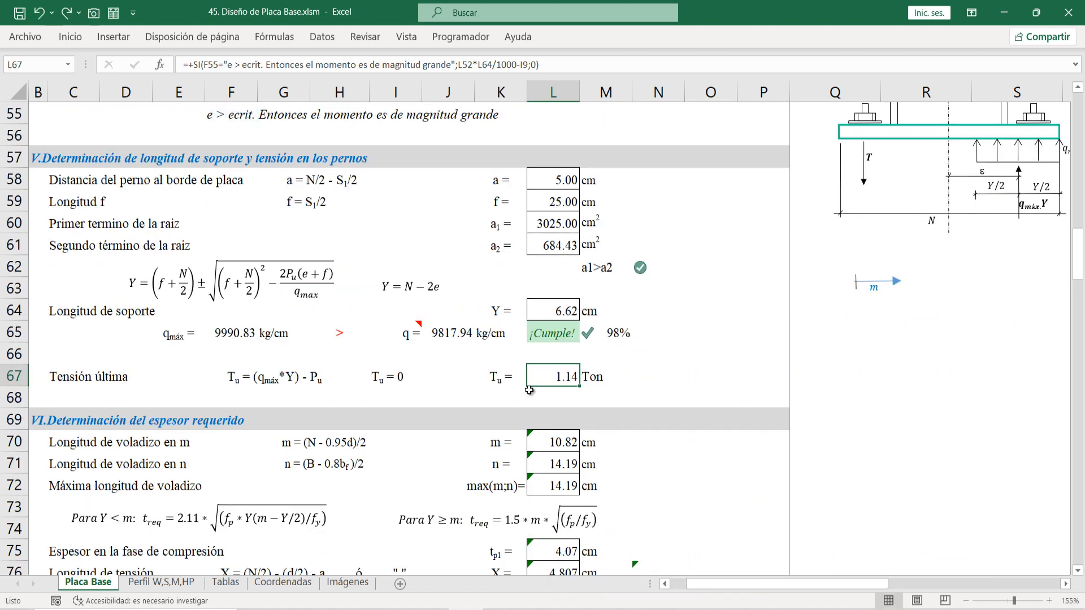
{"action": "double_click", "coordinate": [543, 377]}
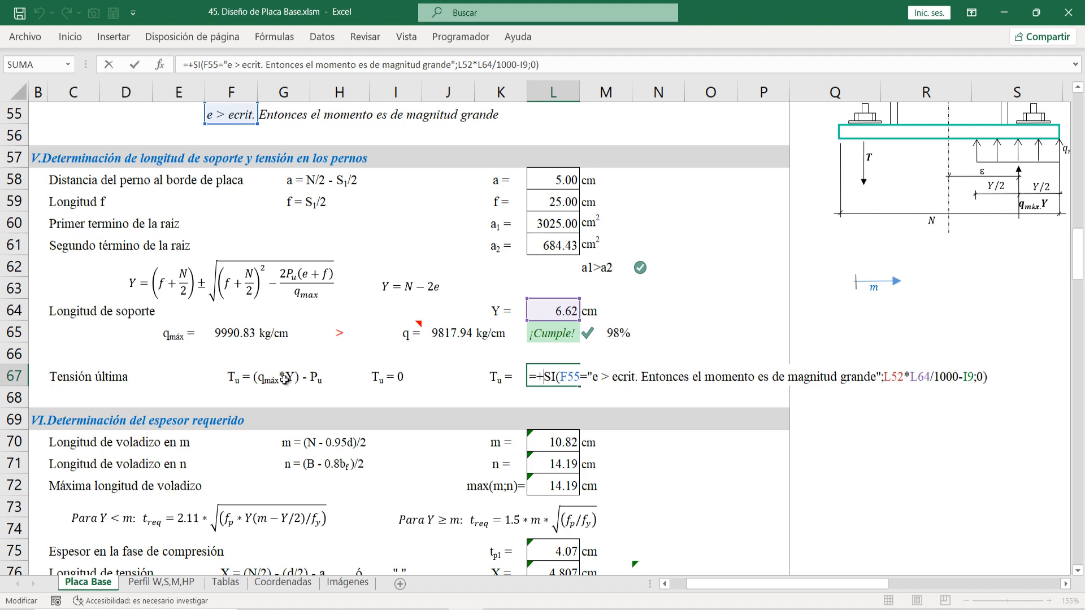
{"action": "key", "text": "ctrl+Return"}
Step: Examine the required thickness section, highlighting its heading and the row for cantilever length m
{"action": "scroll", "coordinate": [95, 391], "scroll_direction": "down", "scroll_amount": 3}
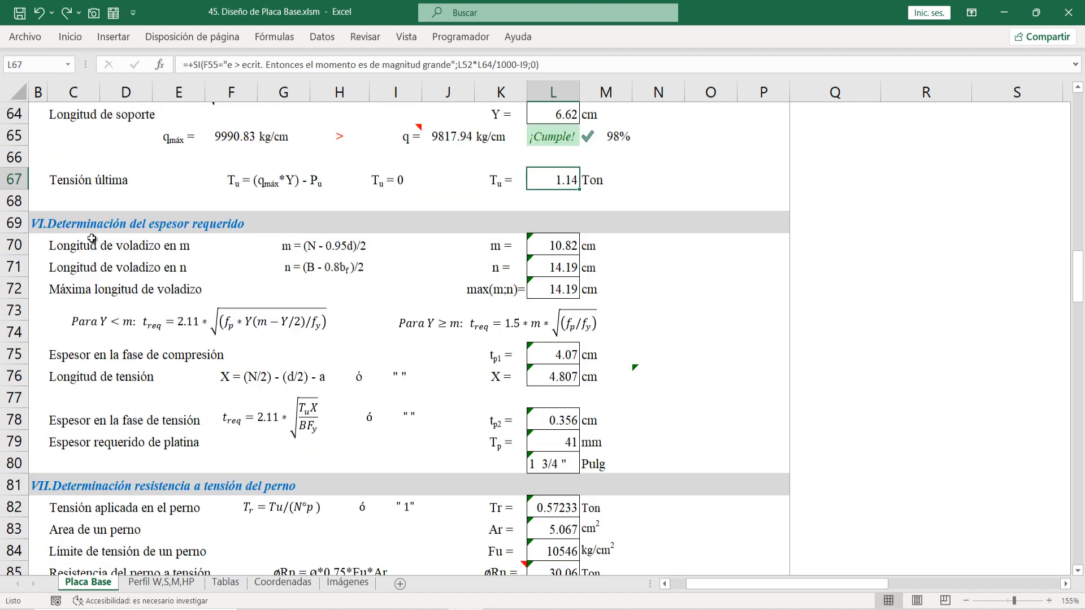
{"action": "left_click", "coordinate": [32, 233]}
{"action": "scroll", "coordinate": [349, 444], "scroll_direction": "up", "scroll_amount": 3}
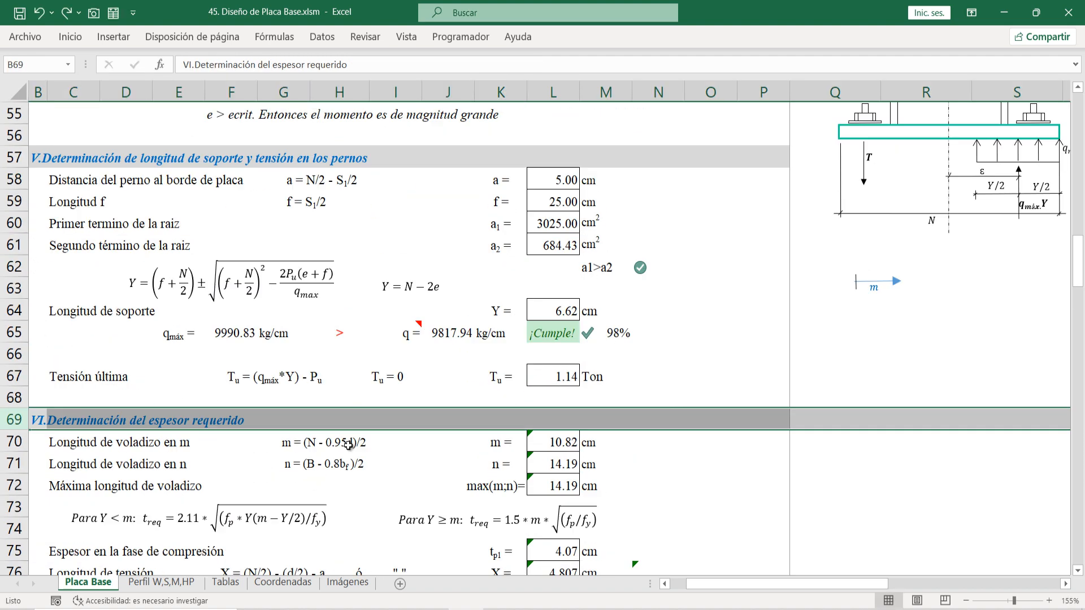
{"action": "scroll", "coordinate": [348, 444], "scroll_direction": "down", "scroll_amount": 4}
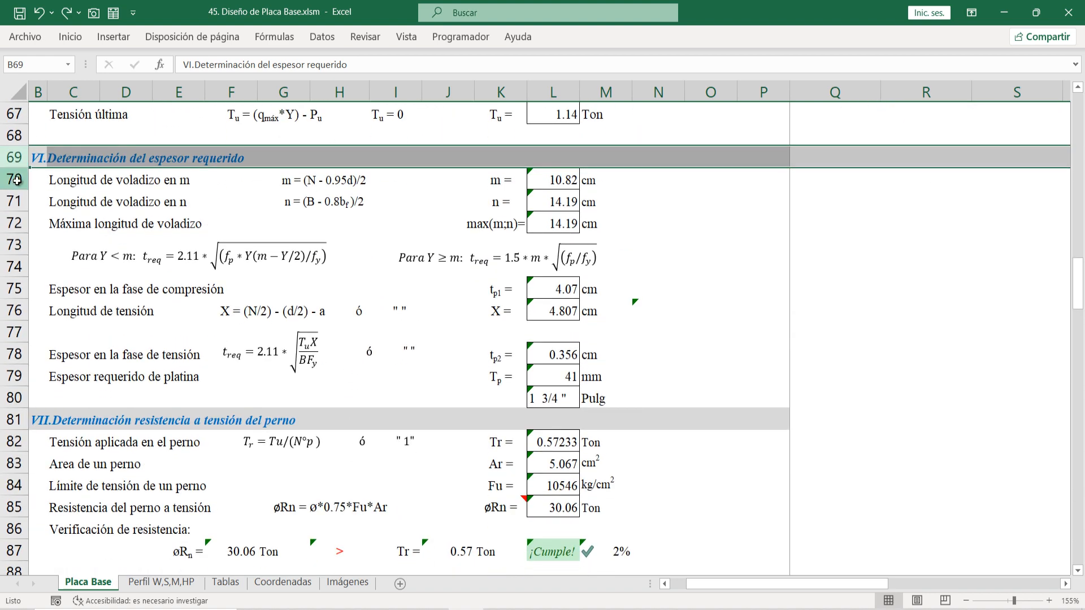
{"action": "left_click", "coordinate": [17, 180]}
{"action": "scroll", "coordinate": [516, 391], "scroll_direction": "up", "scroll_amount": 3}
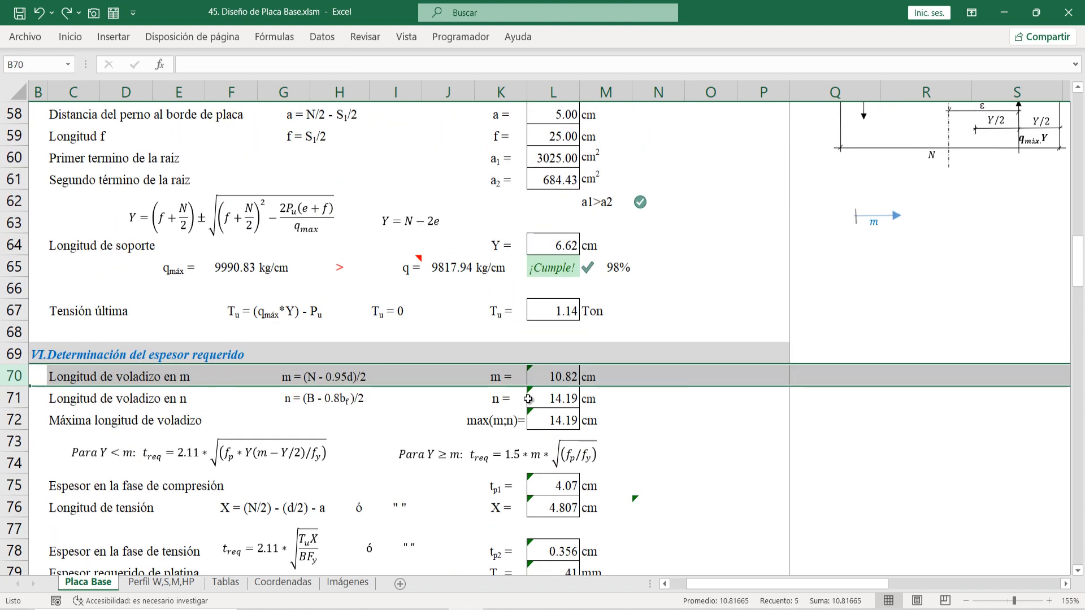
Step: Move the blue m dimension arrow up to just below the N dimension line at the plate's left end, and deselect it
{"action": "scroll", "coordinate": [516, 391], "scroll_direction": "up", "scroll_amount": 1}
{"action": "scroll", "coordinate": [892, 351], "scroll_direction": "up", "scroll_amount": 2}
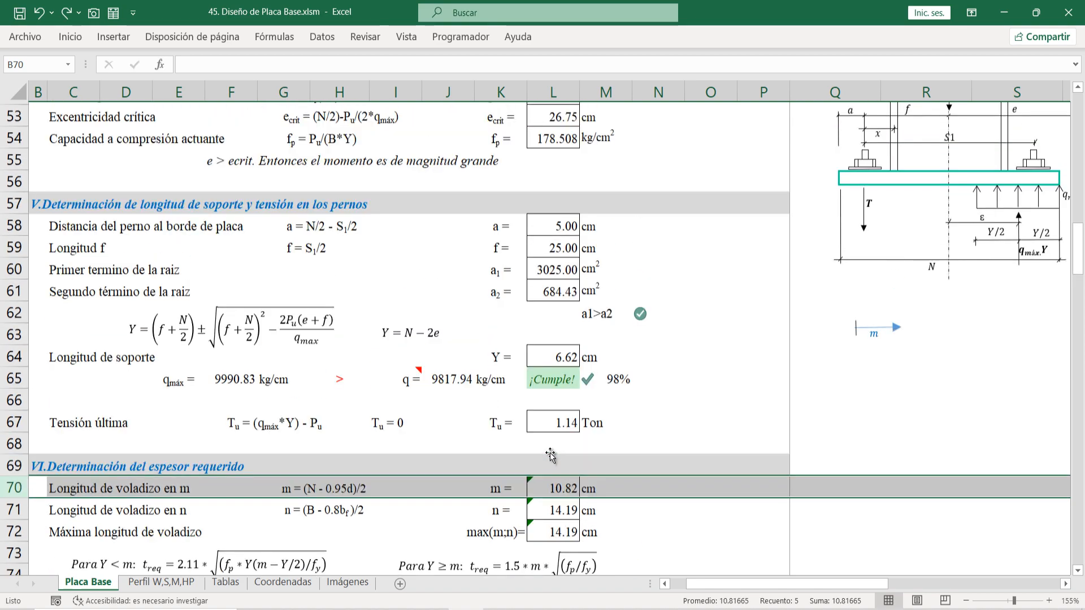
{"action": "scroll", "coordinate": [892, 350], "scroll_direction": "up", "scroll_amount": 5}
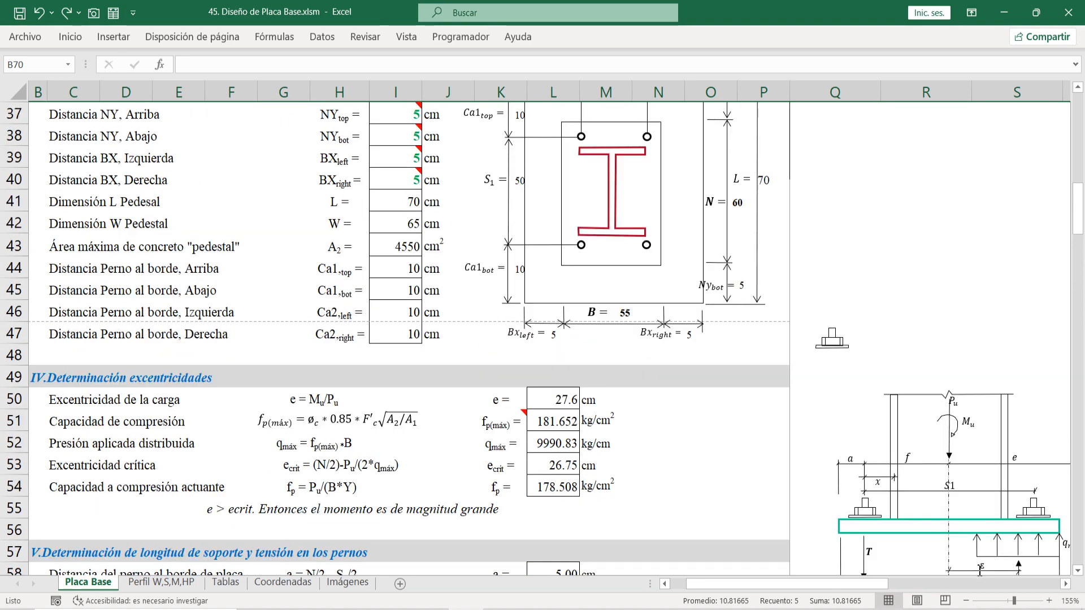
{"action": "scroll", "coordinate": [977, 568], "scroll_direction": "up", "scroll_amount": 1}
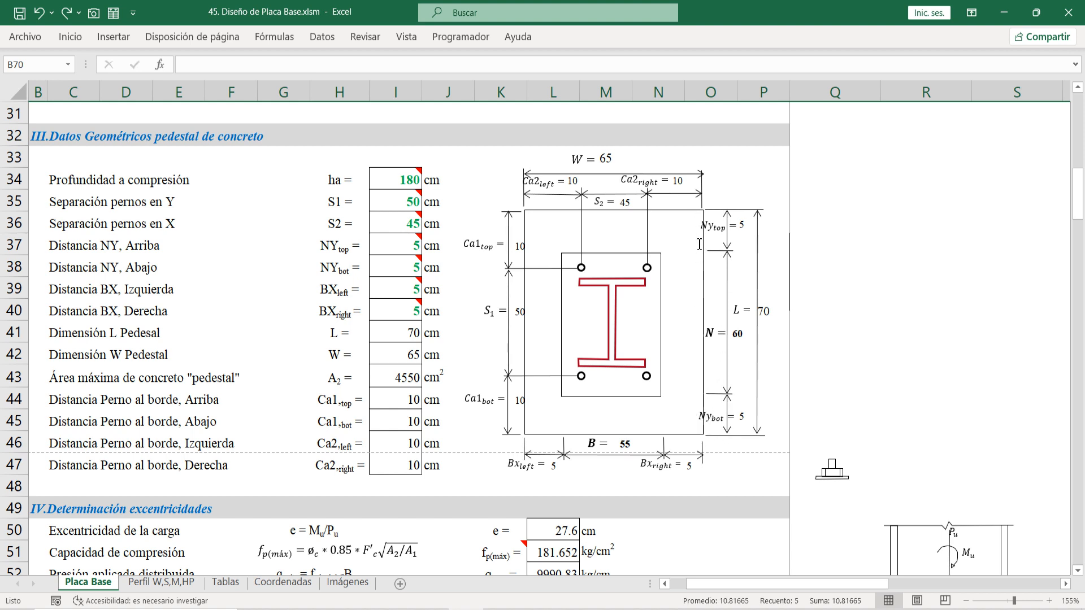
{"action": "scroll", "coordinate": [955, 376], "scroll_direction": "down", "scroll_amount": 5}
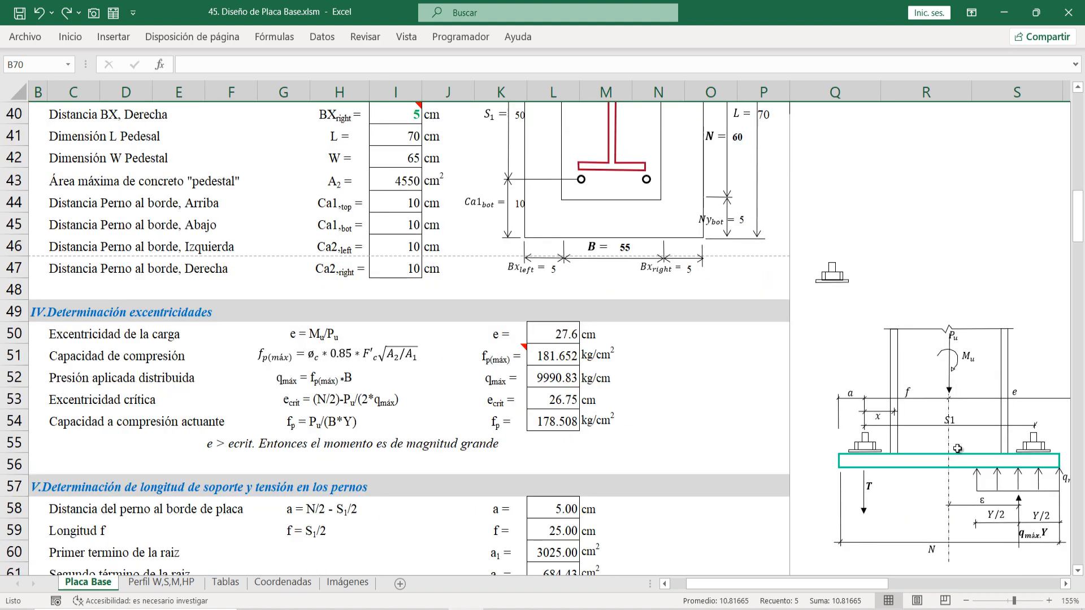
{"action": "left_click", "coordinate": [891, 482]}
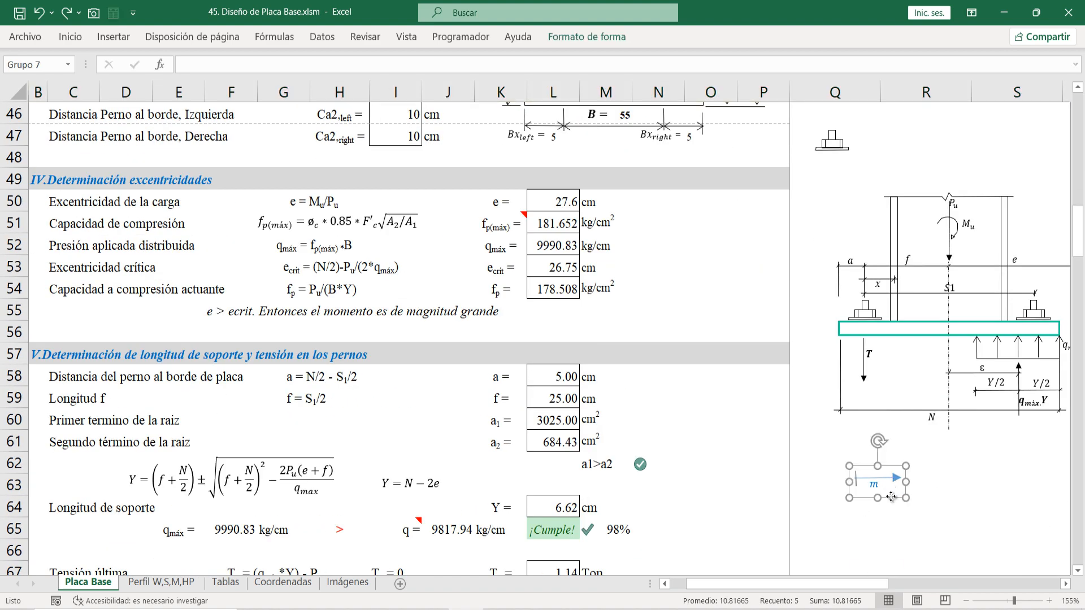
{"action": "left_click_drag", "start_coordinate": [891, 497], "coordinate": [879, 453]}
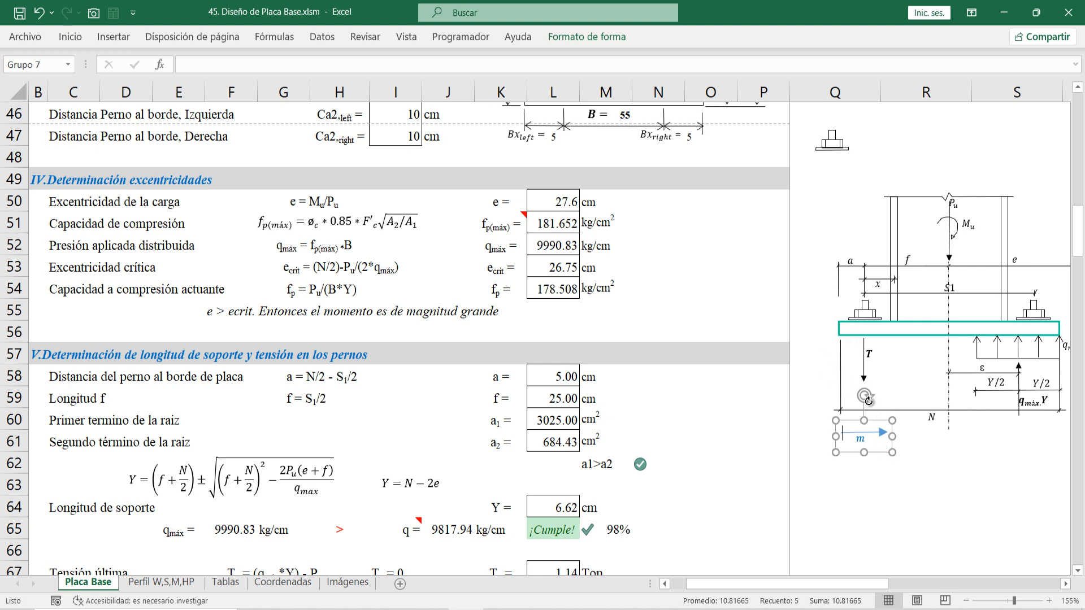
{"action": "scroll", "coordinate": [838, 470], "scroll_direction": "up", "scroll_amount": 1}
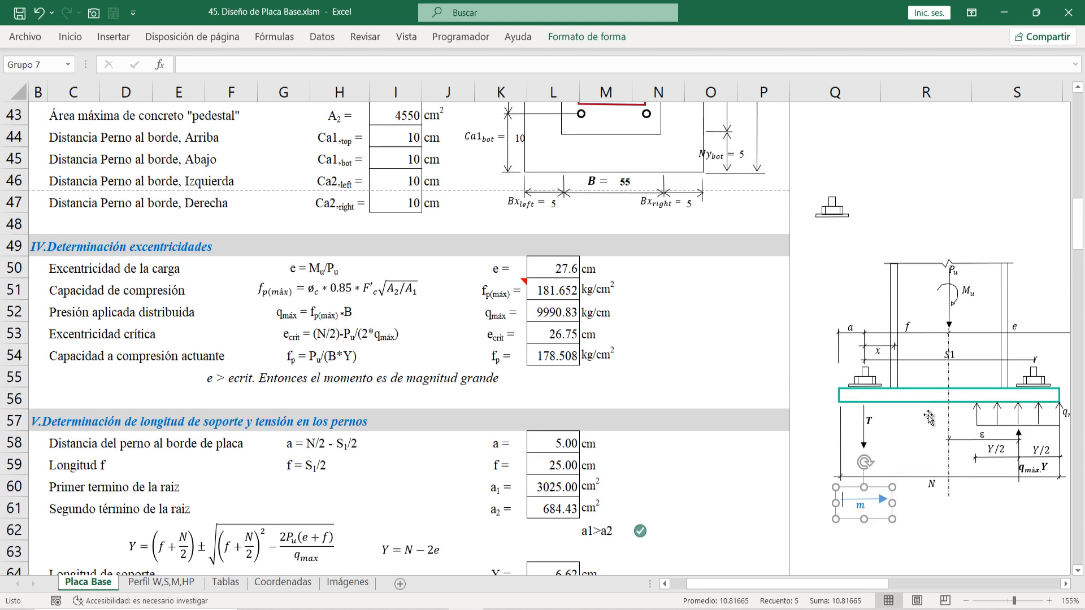
{"action": "scroll", "coordinate": [851, 453], "scroll_direction": "up", "scroll_amount": 1}
{"action": "scroll", "coordinate": [851, 454], "scroll_direction": "up", "scroll_amount": 2}
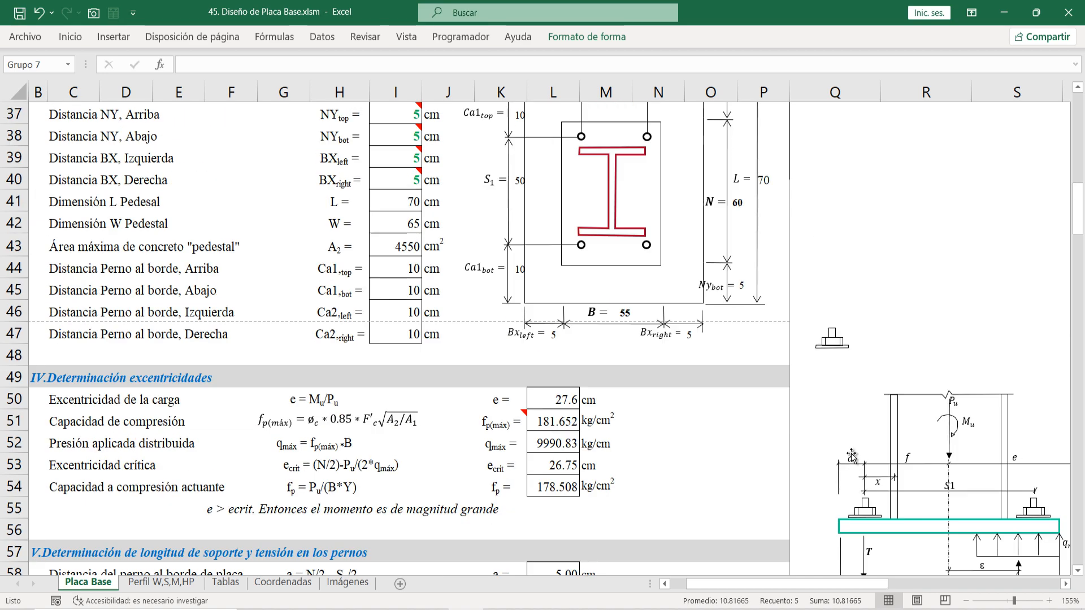
{"action": "scroll", "coordinate": [851, 455], "scroll_direction": "down", "scroll_amount": 4}
{"action": "left_click", "coordinate": [906, 461]}
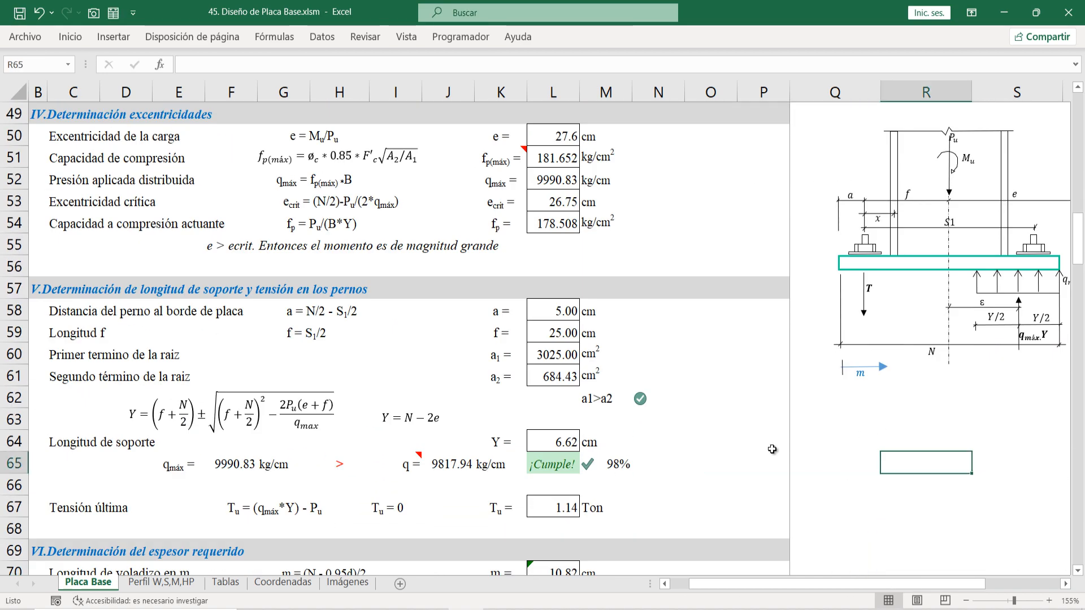
{"action": "scroll", "coordinate": [448, 461], "scroll_direction": "down", "scroll_amount": 3}
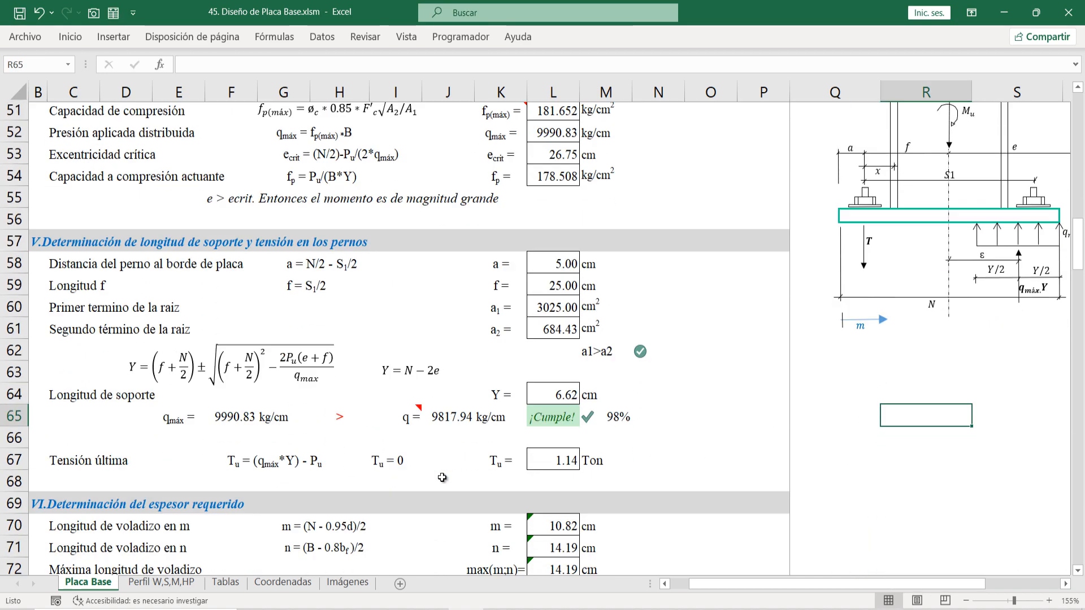
Step: Review the support length and bolt tension section, including the root-term comparison formula in M62
{"action": "scroll", "coordinate": [462, 481], "scroll_direction": "up", "scroll_amount": 4}
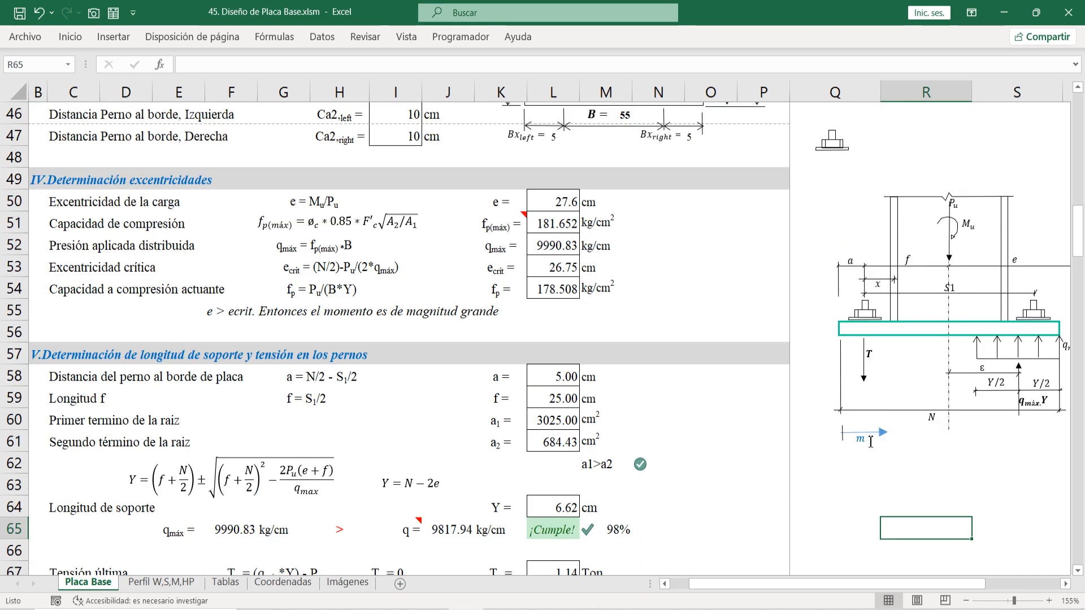
{"action": "scroll", "coordinate": [819, 415], "scroll_direction": "down", "scroll_amount": 2}
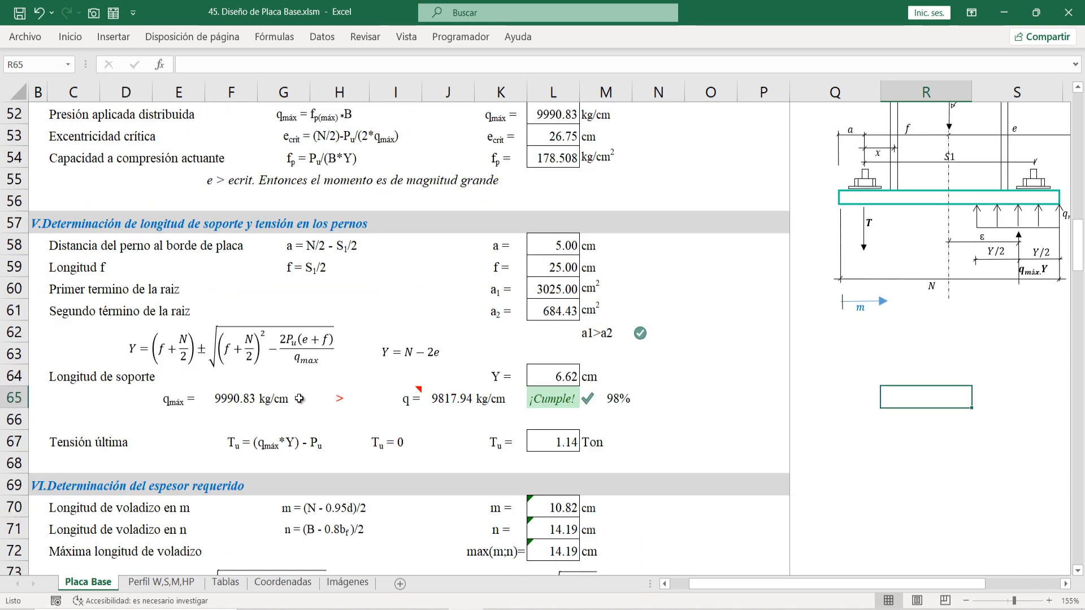
{"action": "left_click", "coordinate": [605, 333]}
{"action": "scroll", "coordinate": [306, 303], "scroll_direction": "down", "scroll_amount": 2}
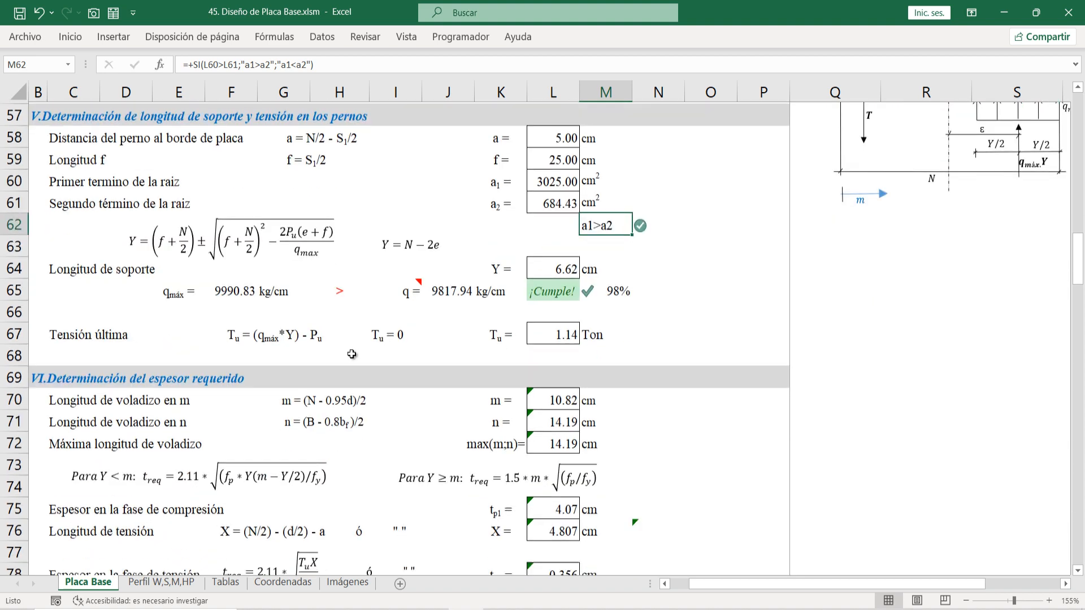
{"action": "scroll", "coordinate": [313, 395], "scroll_direction": "up", "scroll_amount": 2}
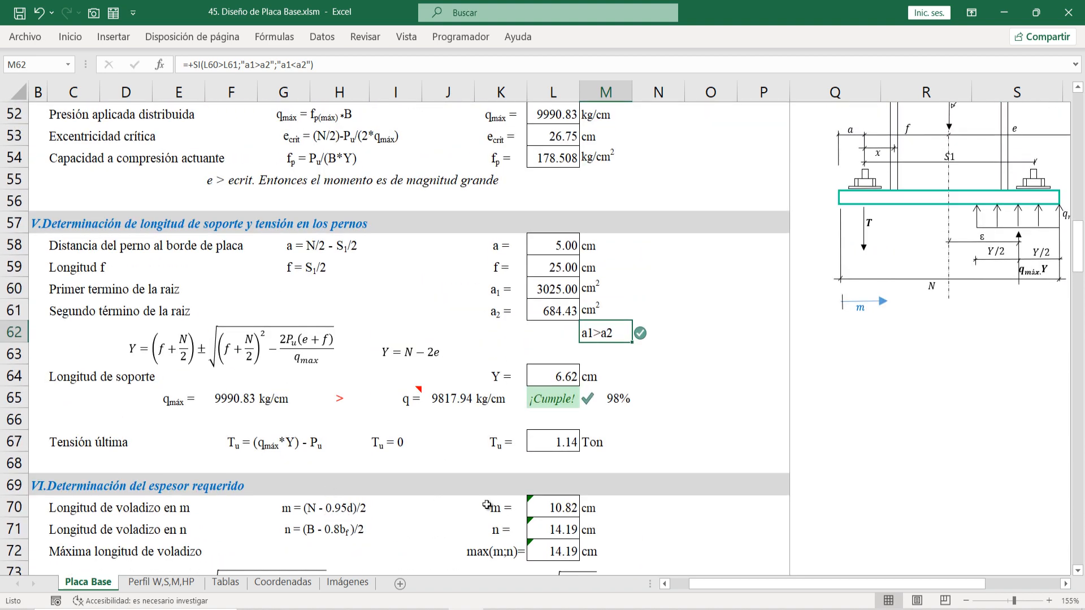
{"action": "scroll", "coordinate": [487, 505], "scroll_direction": "up", "scroll_amount": 1}
{"action": "scroll", "coordinate": [321, 436], "scroll_direction": "down", "scroll_amount": 2}
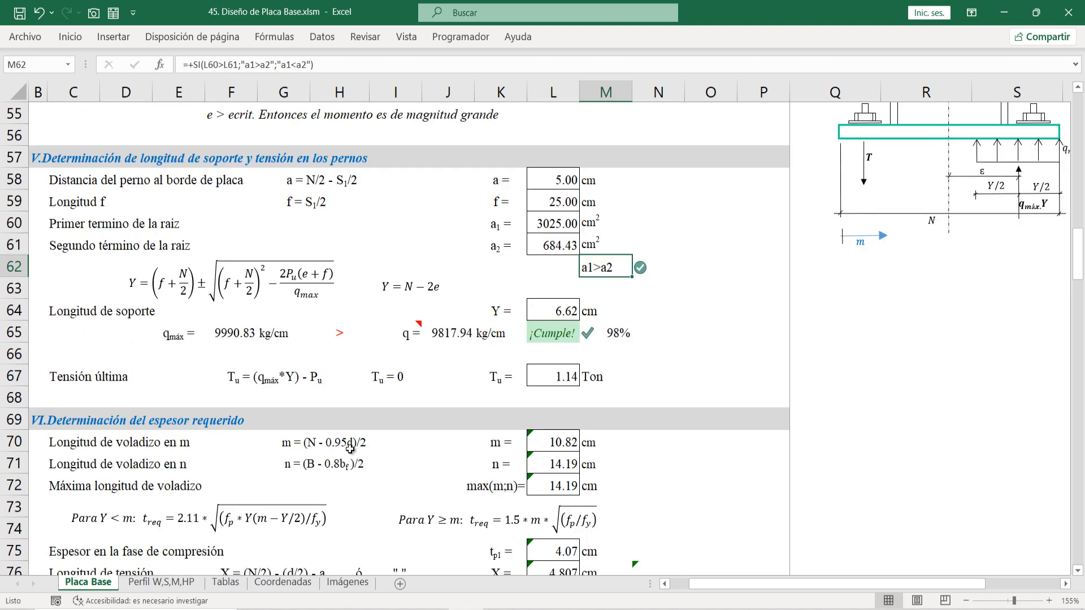
Step: Examine the cantilever length formulas for m in L70 and n in L71 against the plate dimensions and diagrams
{"action": "left_click", "coordinate": [554, 443]}
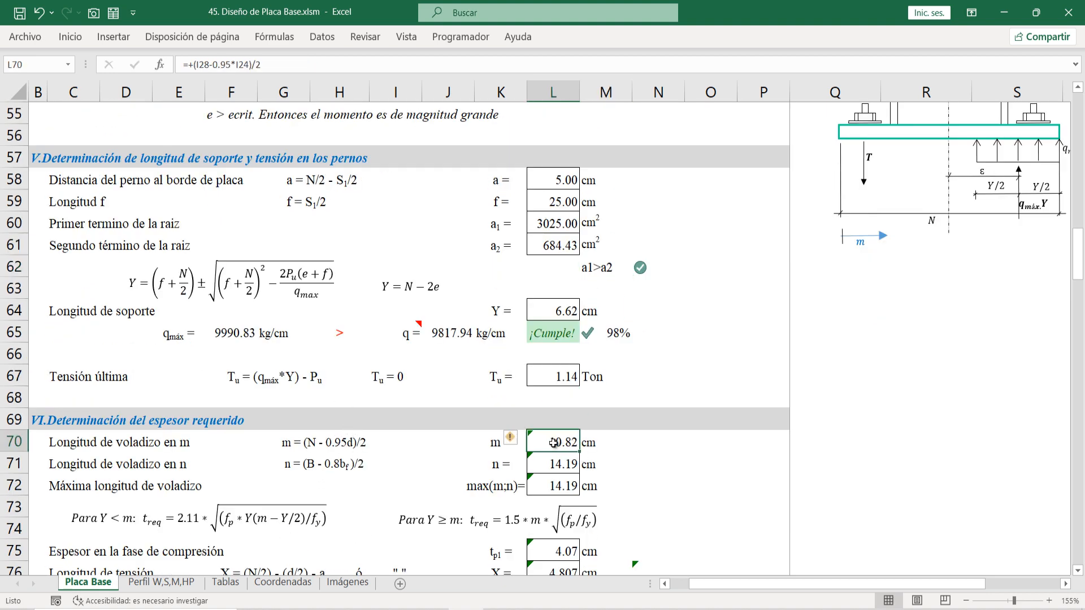
{"action": "scroll", "coordinate": [558, 443], "scroll_direction": "up", "scroll_amount": 2}
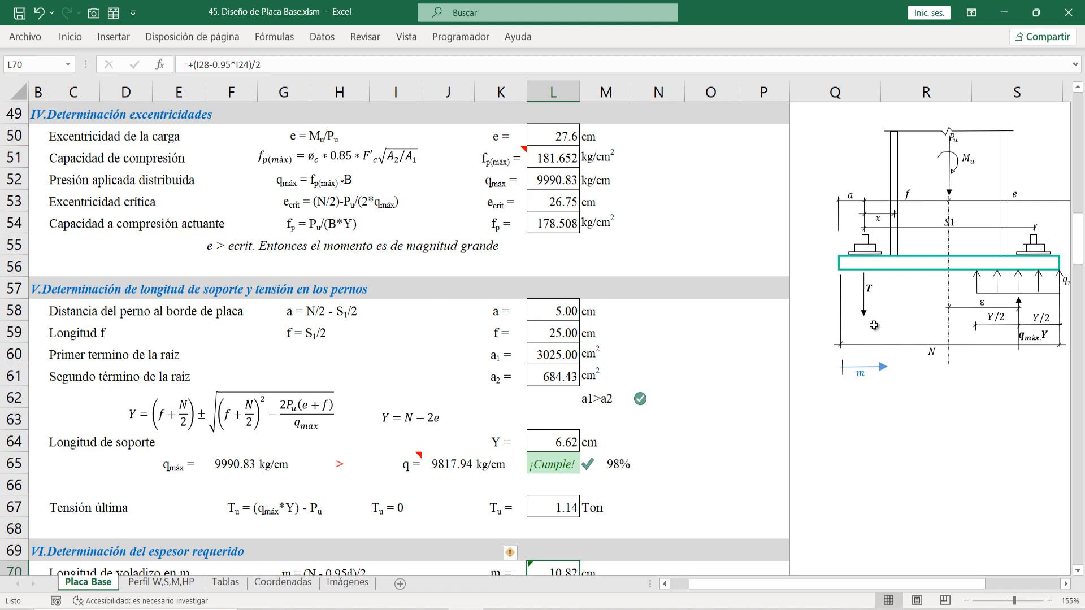
{"action": "scroll", "coordinate": [347, 468], "scroll_direction": "down", "scroll_amount": 3}
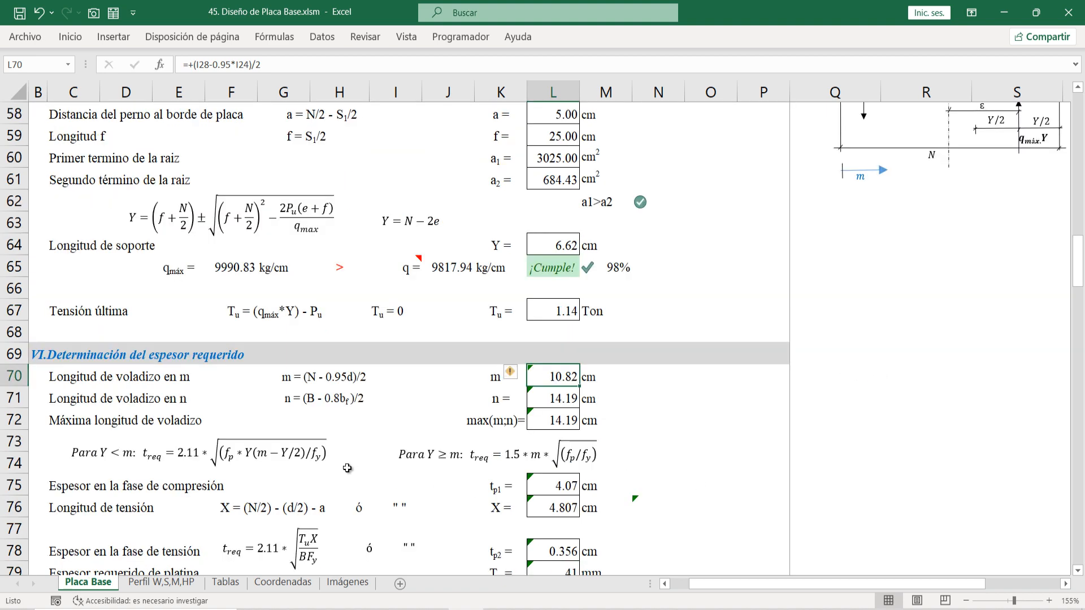
{"action": "left_click", "coordinate": [551, 402]}
{"action": "scroll", "coordinate": [551, 403], "scroll_direction": "up", "scroll_amount": 8}
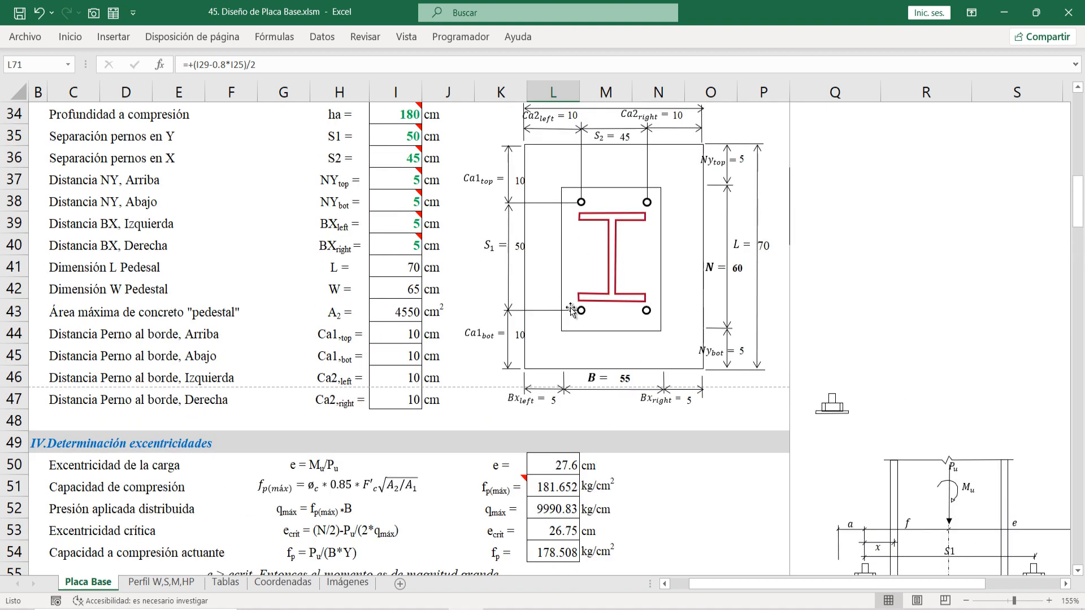
{"action": "scroll", "coordinate": [475, 338], "scroll_direction": "down", "scroll_amount": 10}
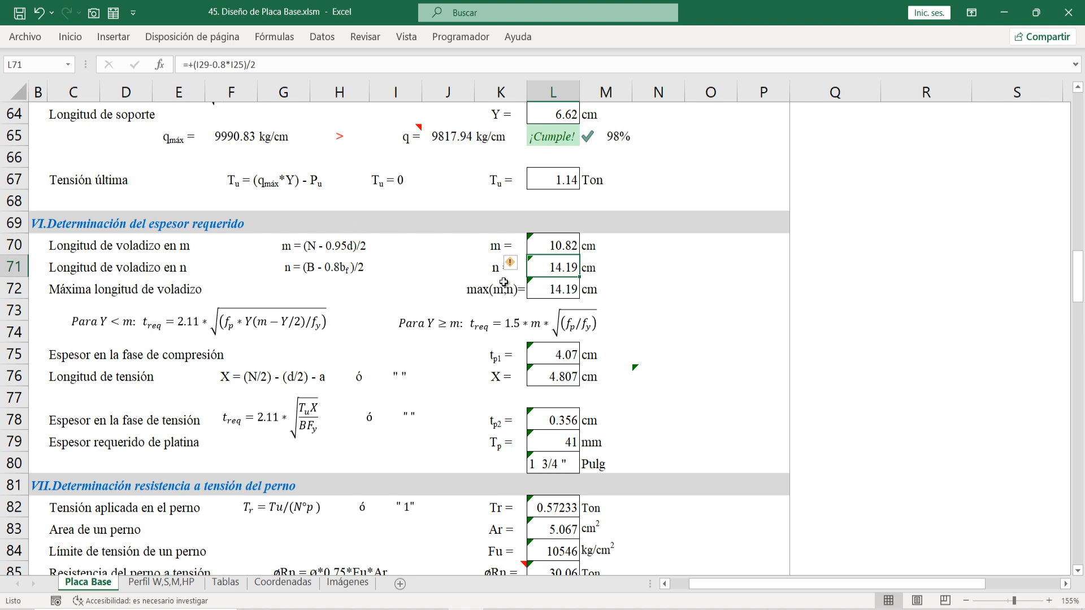
Step: Examine the maximum cantilever length formula in L72 together with its source cells L70:L71
{"action": "left_click", "coordinate": [14, 289]}
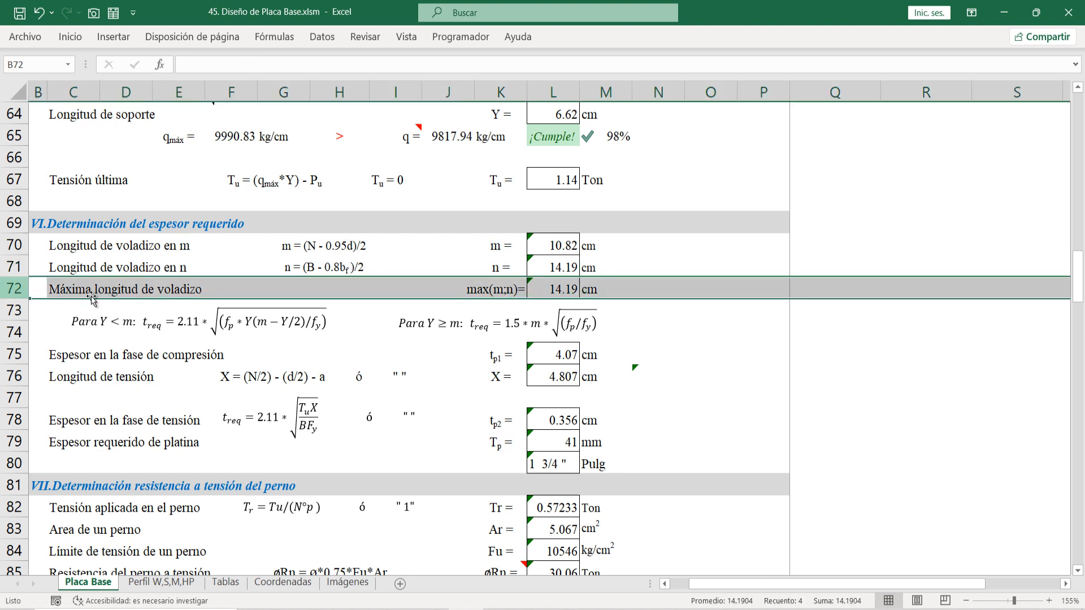
{"action": "left_click", "coordinate": [536, 287]}
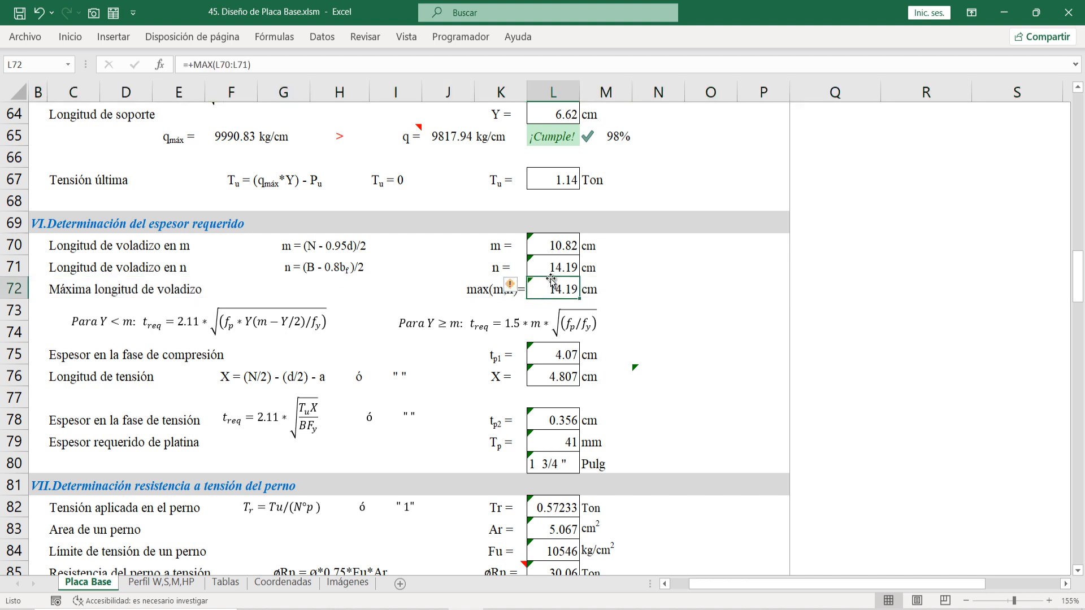
{"action": "left_click_drag", "start_coordinate": [546, 246], "coordinate": [551, 269]}
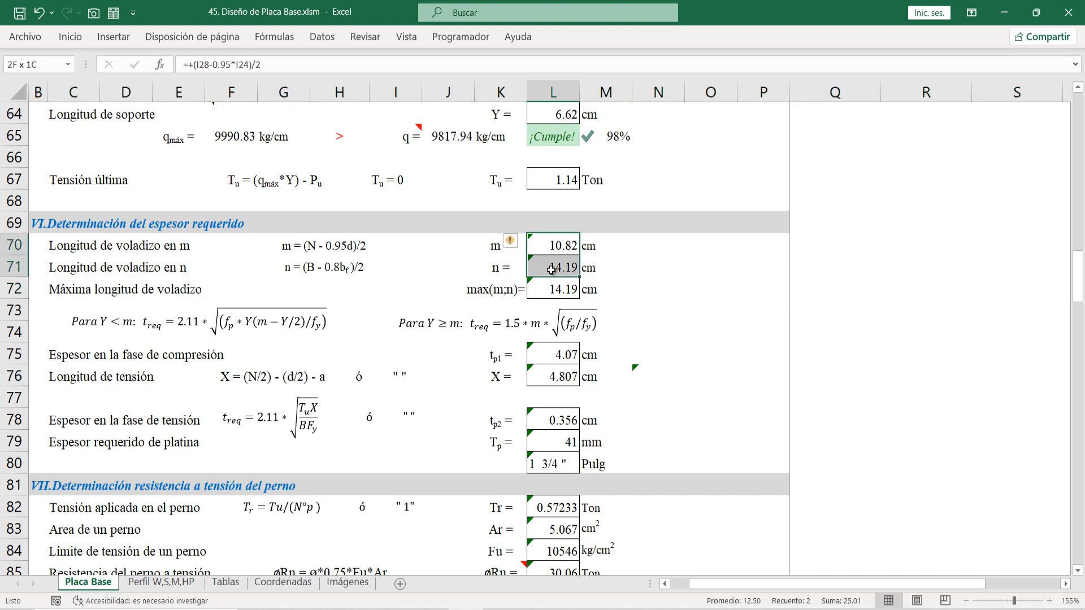
{"action": "left_click", "coordinate": [545, 296]}
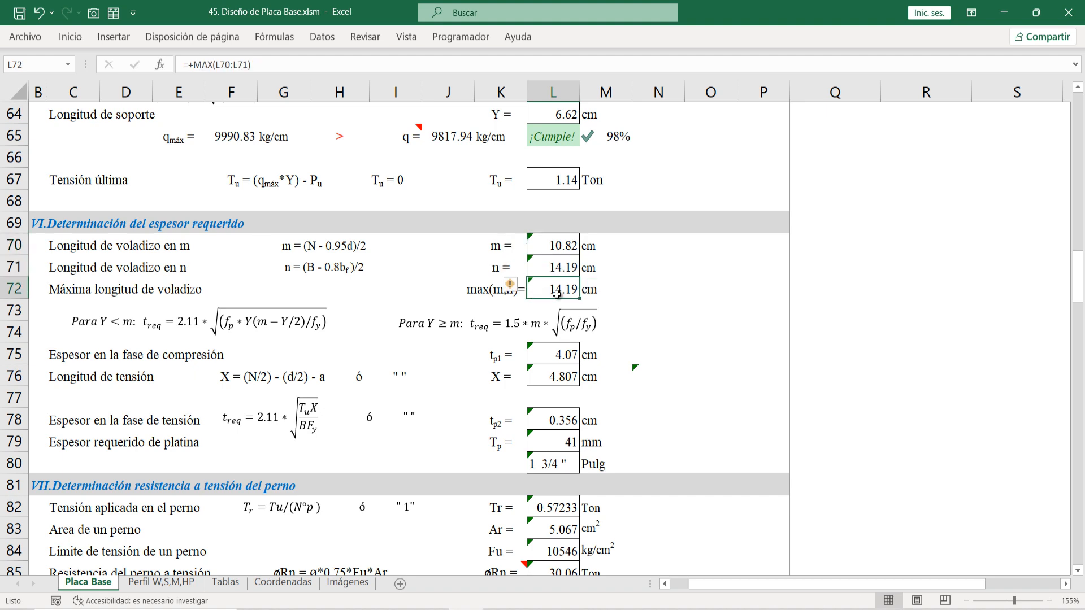
Step: Examine the compression-phase thickness row and its formula in L75, consulting the base plate force diagram
{"action": "left_click", "coordinate": [161, 326]}
{"action": "scroll", "coordinate": [161, 326], "scroll_direction": "down", "scroll_amount": 3}
{"action": "left_click", "coordinate": [55, 288]}
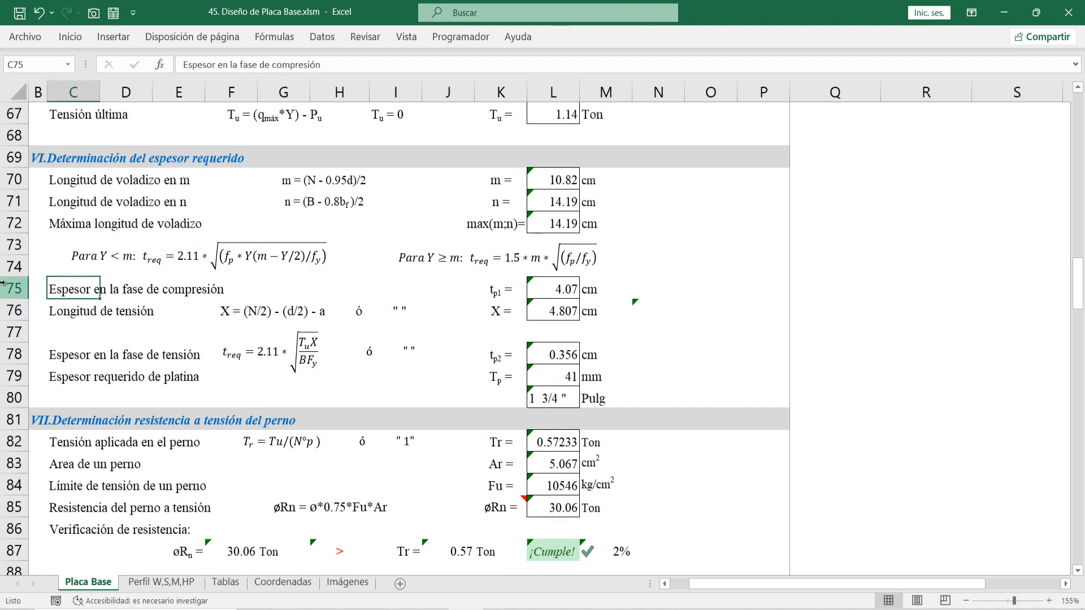
{"action": "key", "text": "shift+space"}
{"action": "scroll", "coordinate": [535, 354], "scroll_direction": "up", "scroll_amount": 8}
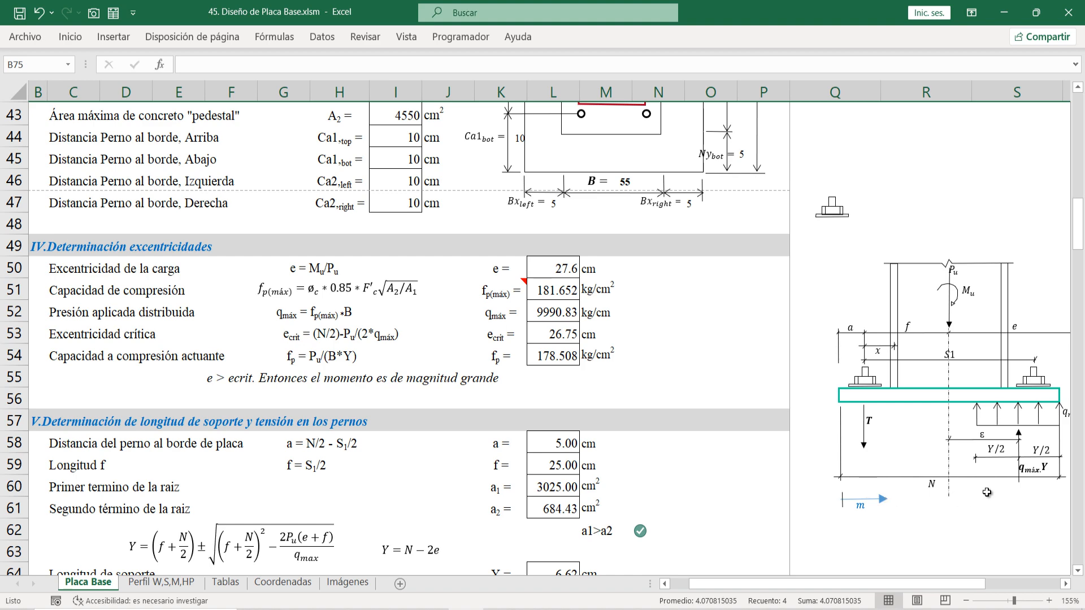
{"action": "scroll", "coordinate": [462, 362], "scroll_direction": "down", "scroll_amount": 9}
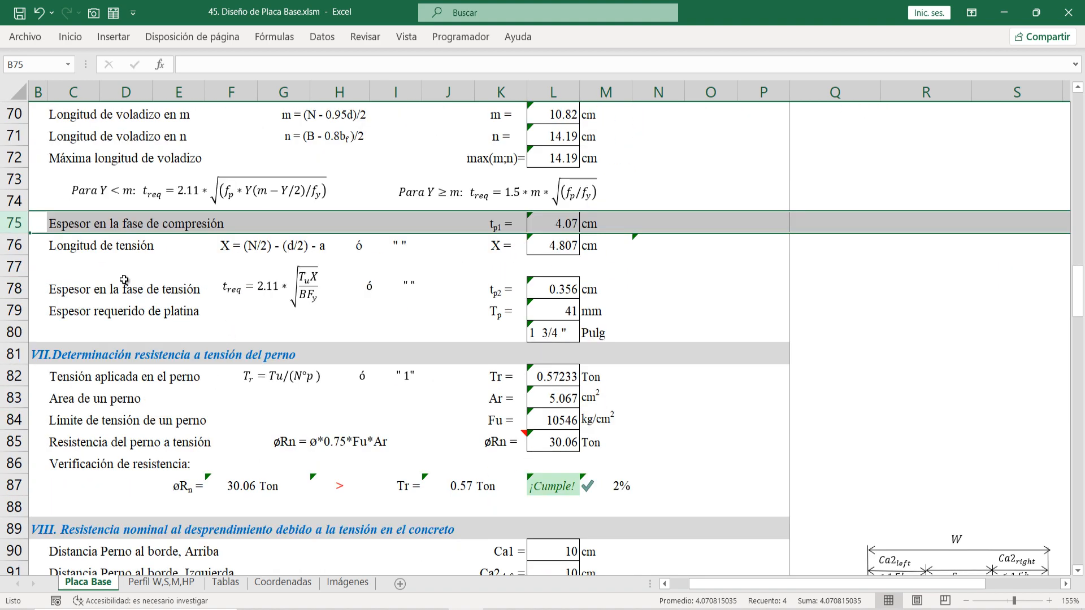
{"action": "left_click", "coordinate": [484, 285]}
{"action": "left_click", "coordinate": [535, 228]}
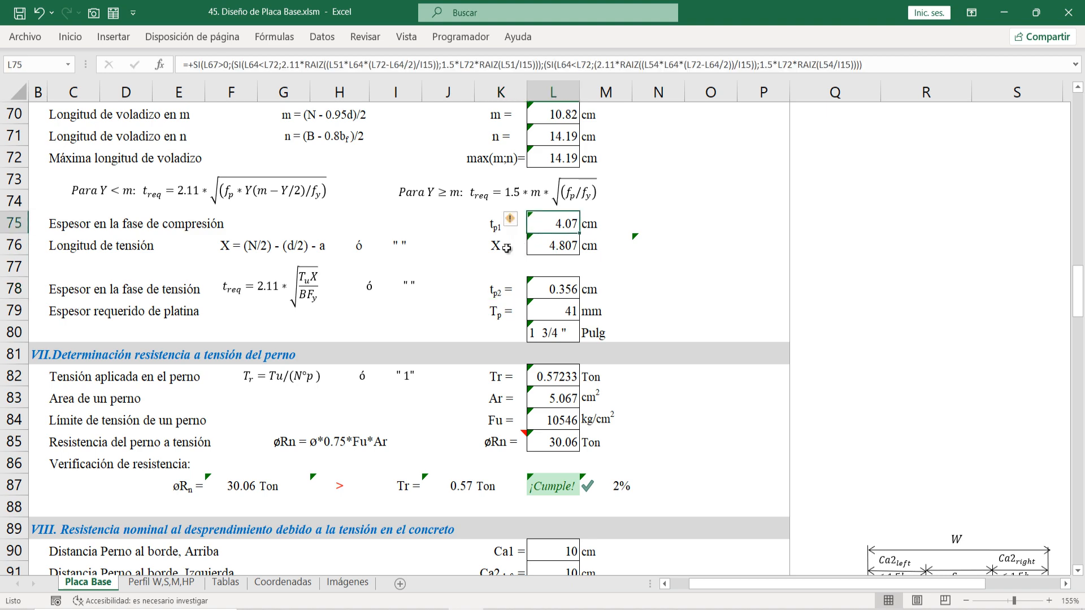
Step: Compare the required-thickness equations for Y < m and Y ≥ m with the thickness formulas in L75 and L78
{"action": "left_click", "coordinate": [75, 288]}
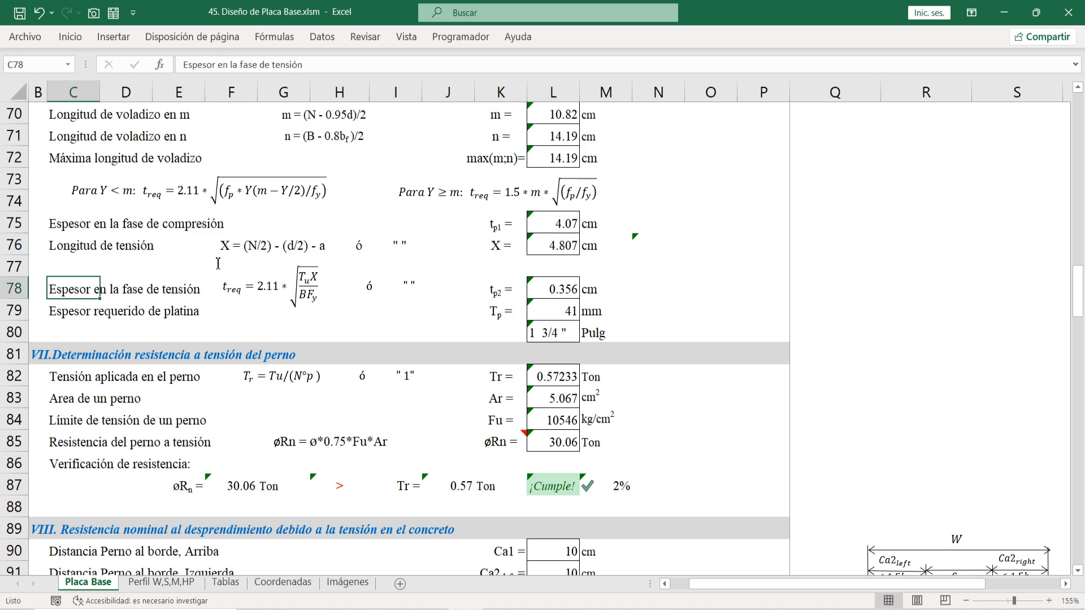
{"action": "scroll", "coordinate": [395, 252], "scroll_direction": "up", "scroll_amount": 2}
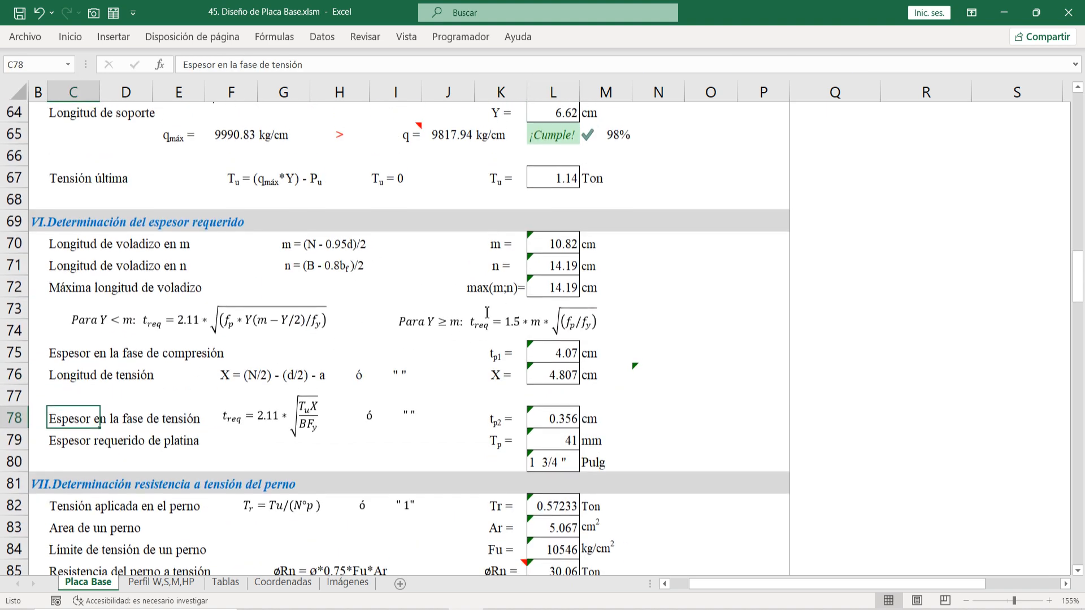
{"action": "left_click", "coordinate": [555, 344]}
{"action": "left_click", "coordinate": [110, 327]}
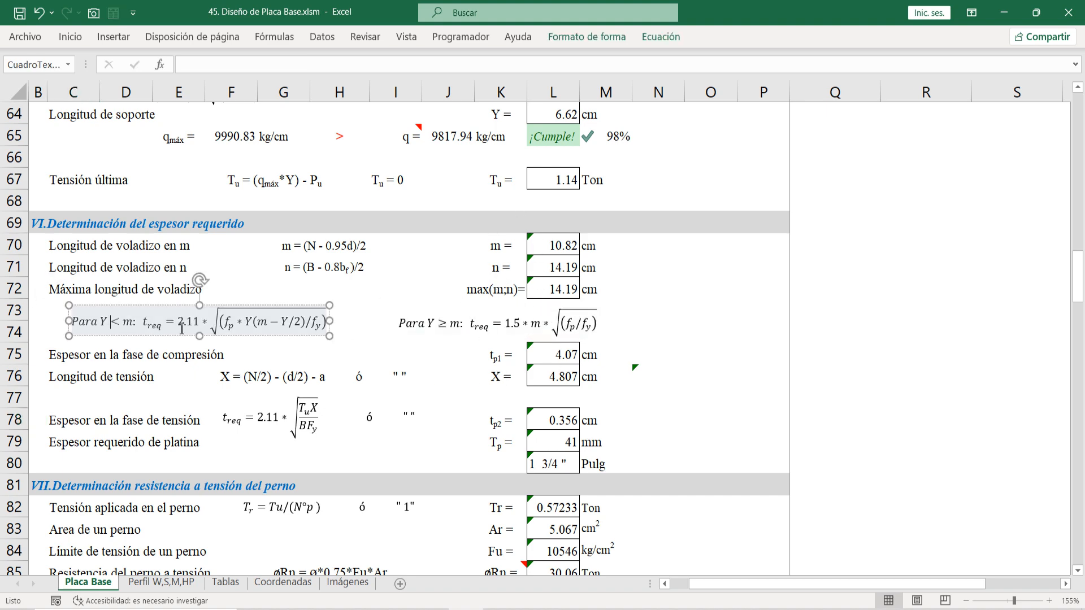
{"action": "scroll", "coordinate": [507, 376], "scroll_direction": "up", "scroll_amount": 2}
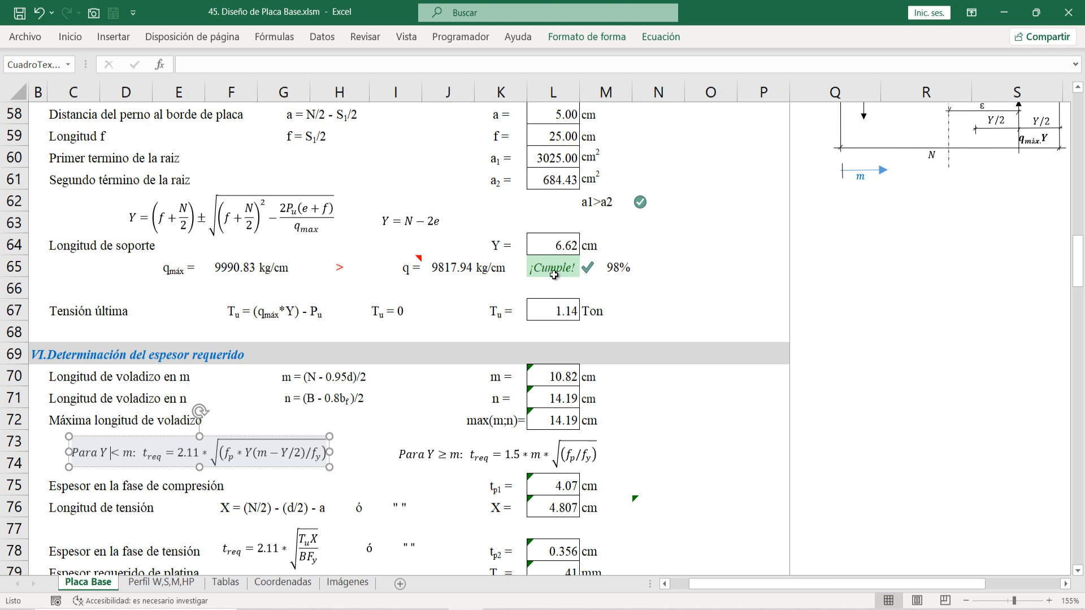
{"action": "scroll", "coordinate": [550, 342], "scroll_direction": "down", "scroll_amount": 1}
{"action": "scroll", "coordinate": [151, 391], "scroll_direction": "down", "scroll_amount": 1}
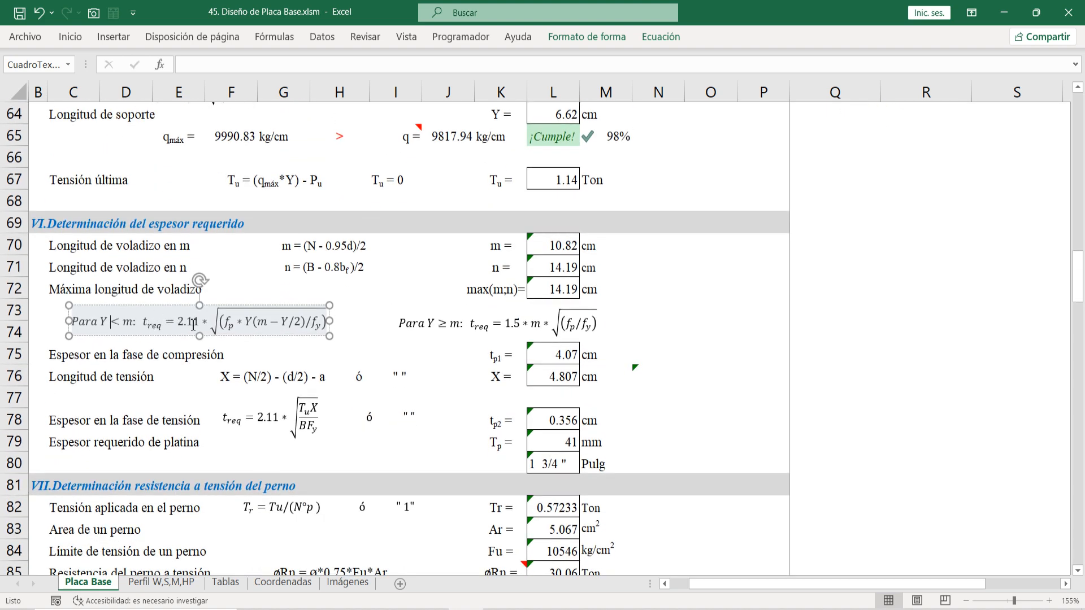
{"action": "left_click", "coordinate": [457, 322]}
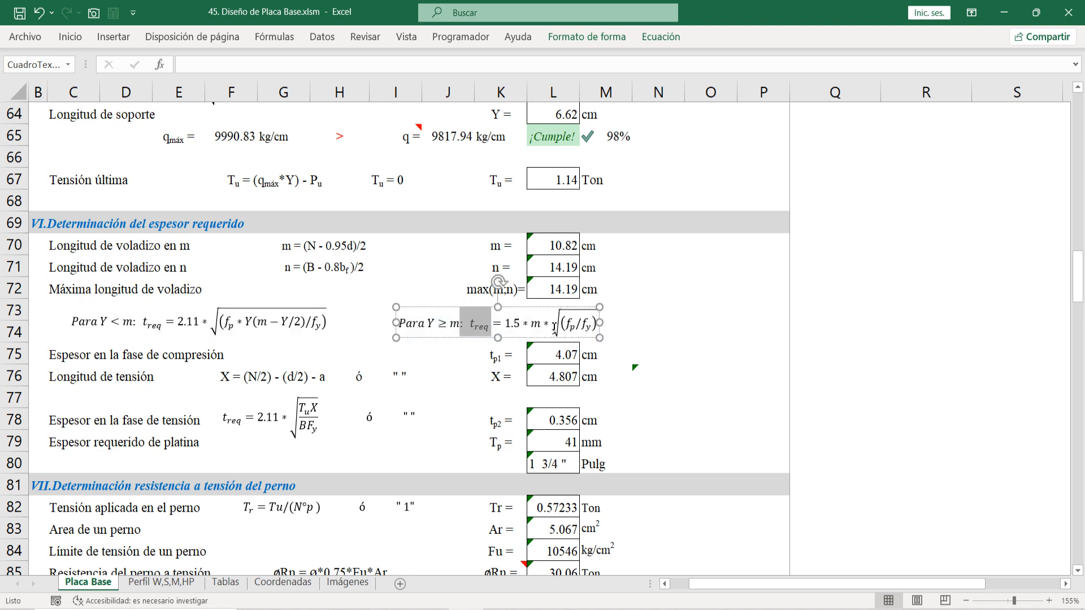
{"action": "left_click", "coordinate": [531, 419]}
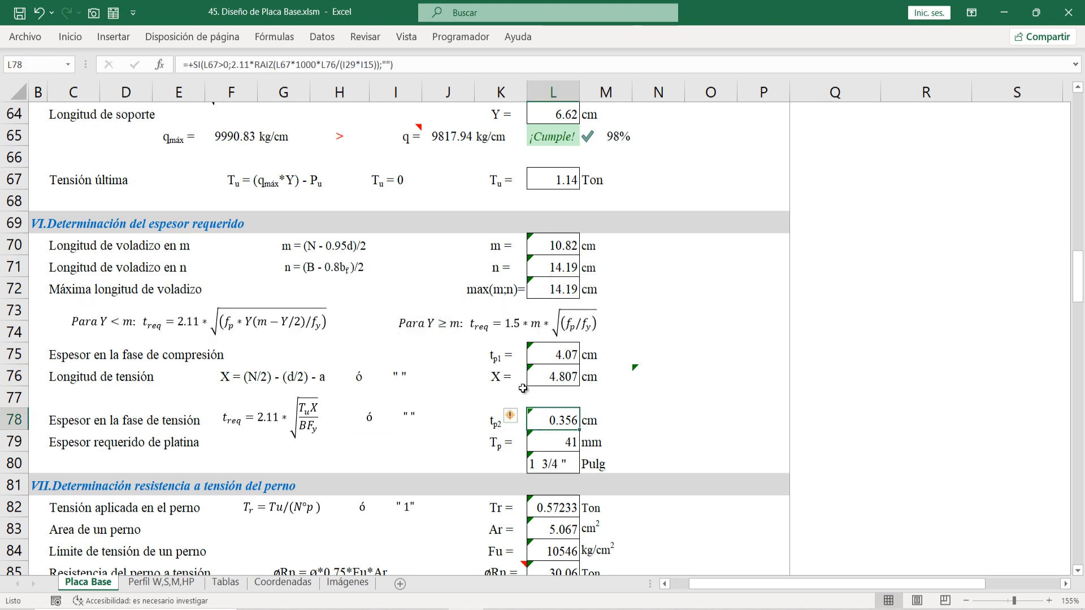
{"action": "left_click", "coordinate": [551, 356]}
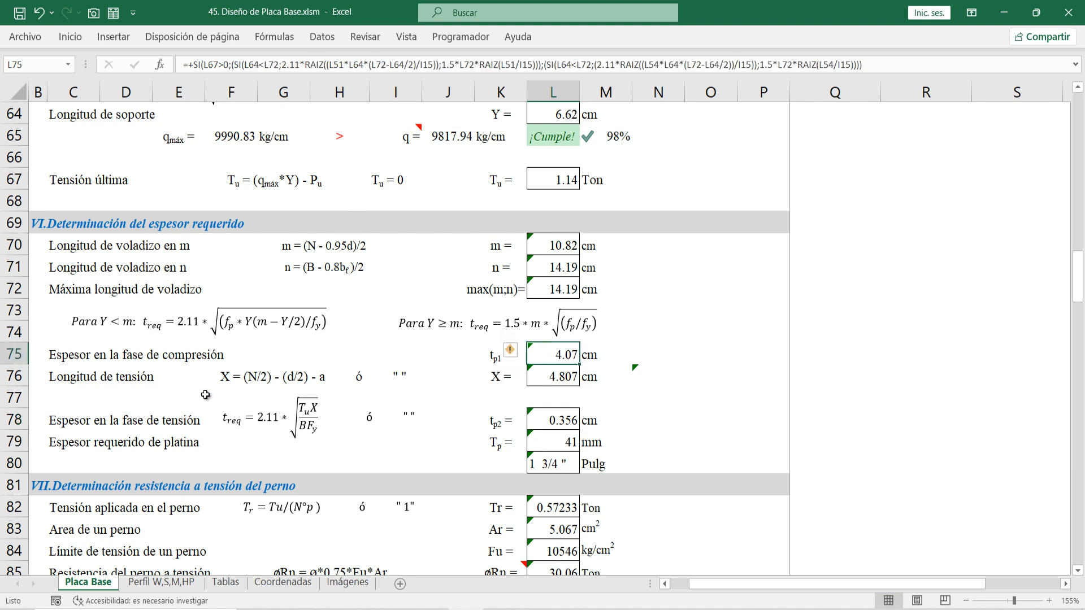
Step: Examine the tension length X row and its formula in L76 against the base plate diagram
{"action": "left_click", "coordinate": [7, 374]}
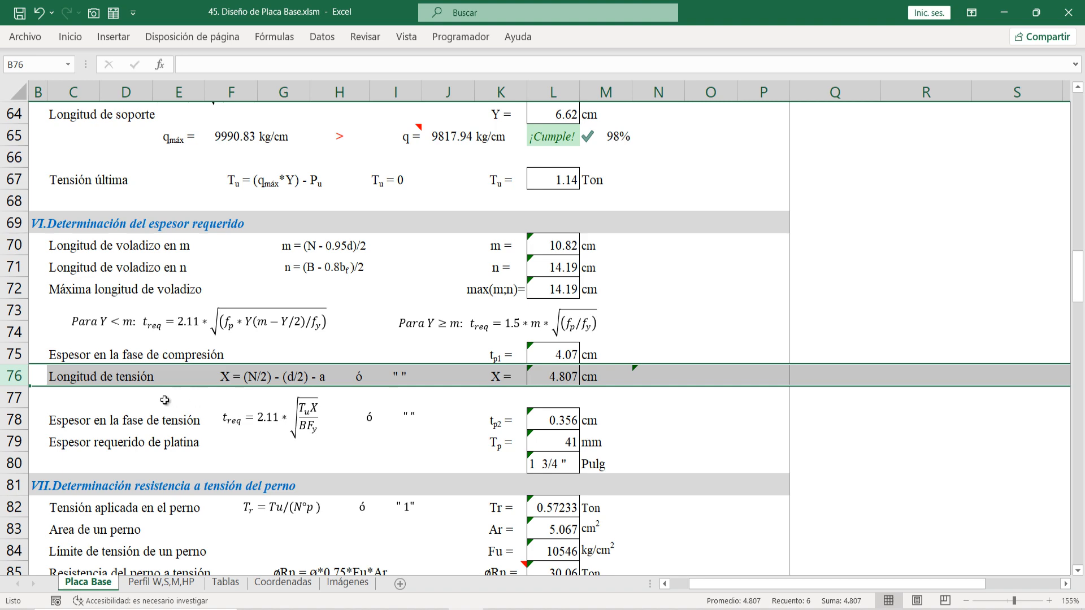
{"action": "left_click", "coordinate": [550, 382]}
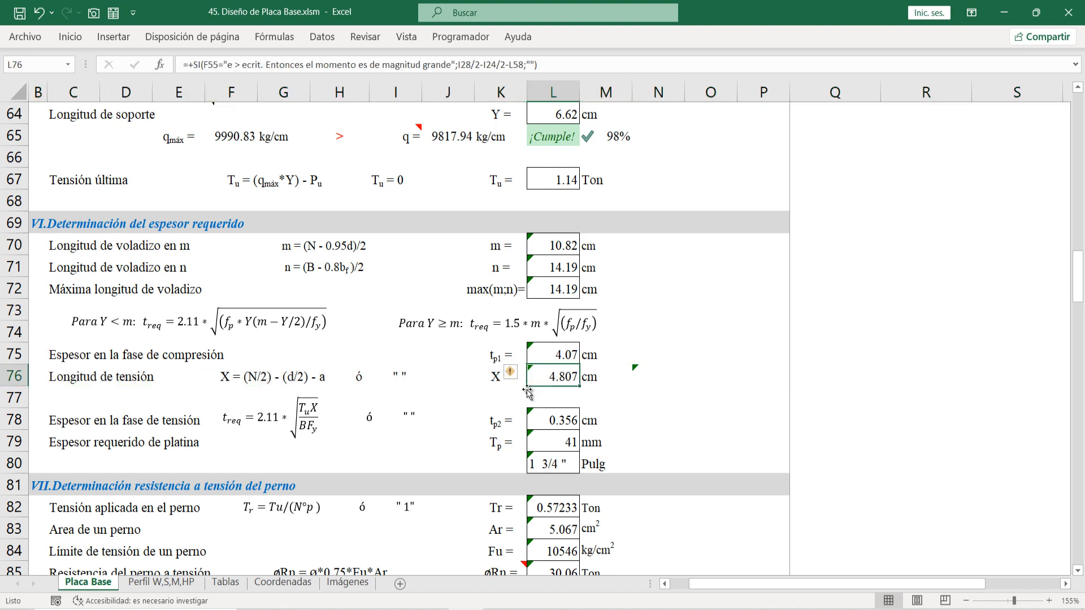
{"action": "scroll", "coordinate": [530, 397], "scroll_direction": "up", "scroll_amount": 6}
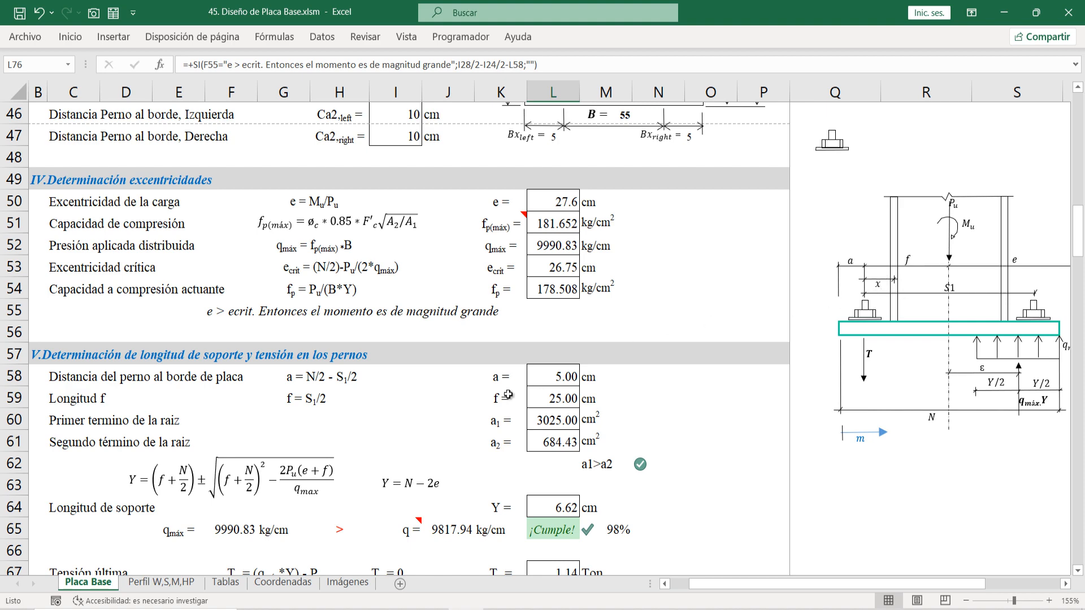
{"action": "scroll", "coordinate": [508, 395], "scroll_direction": "down", "scroll_amount": 6}
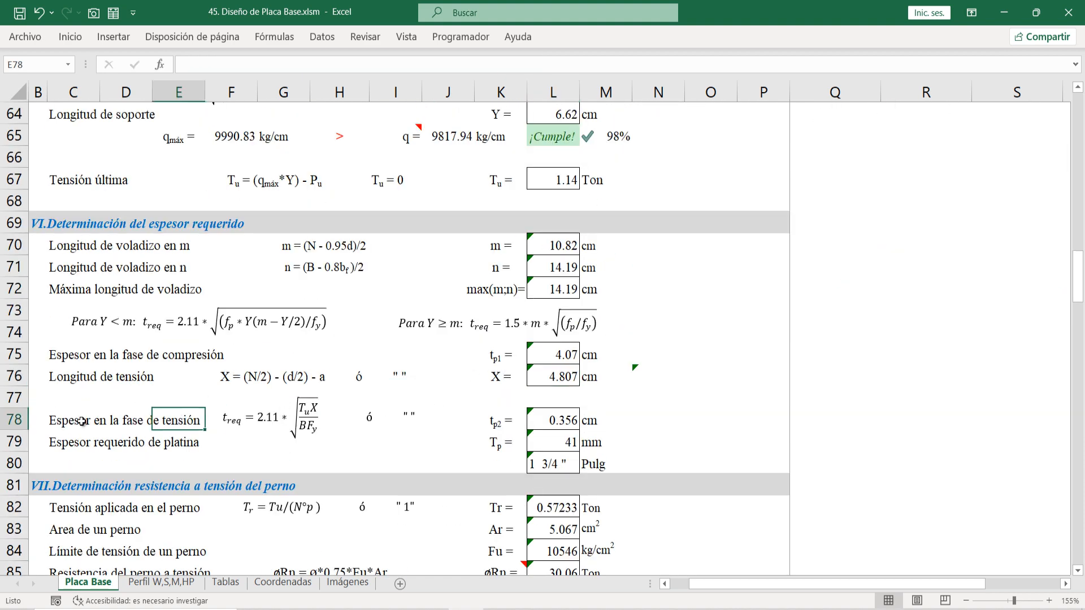
Step: Review the tension-phase thickness row and the required plate thickness formula in L79
{"action": "left_click", "coordinate": [14, 420]}
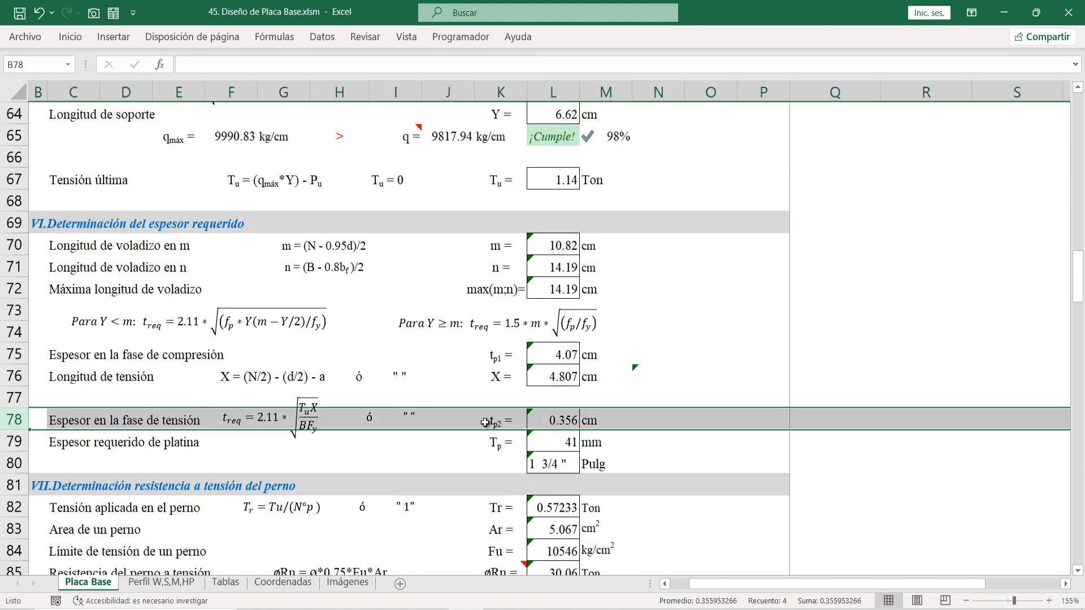
{"action": "left_click", "coordinate": [553, 438]}
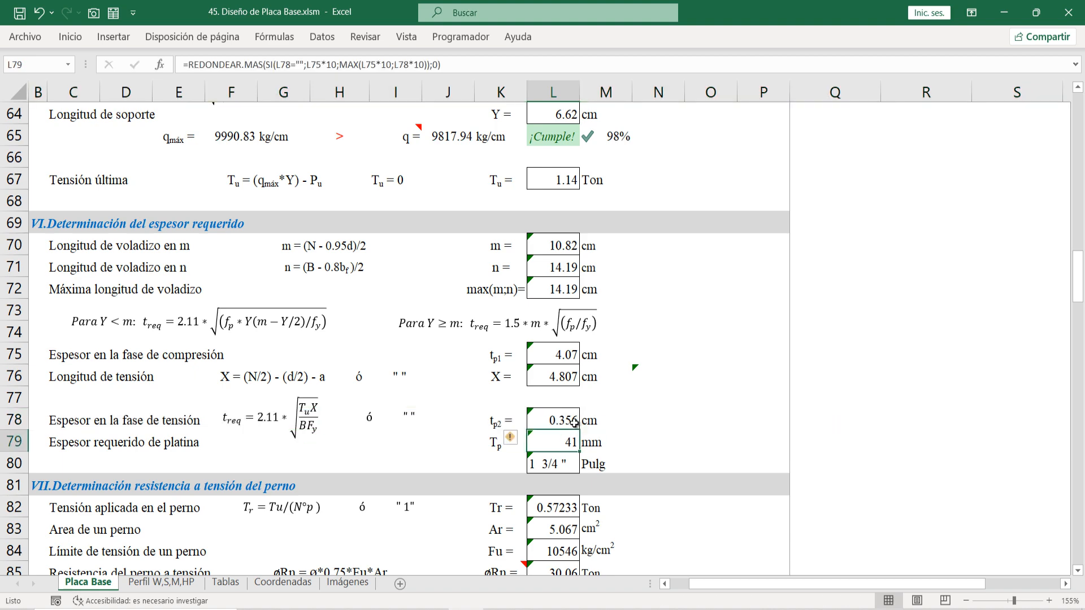
{"action": "scroll", "coordinate": [517, 441], "scroll_direction": "down", "scroll_amount": 1}
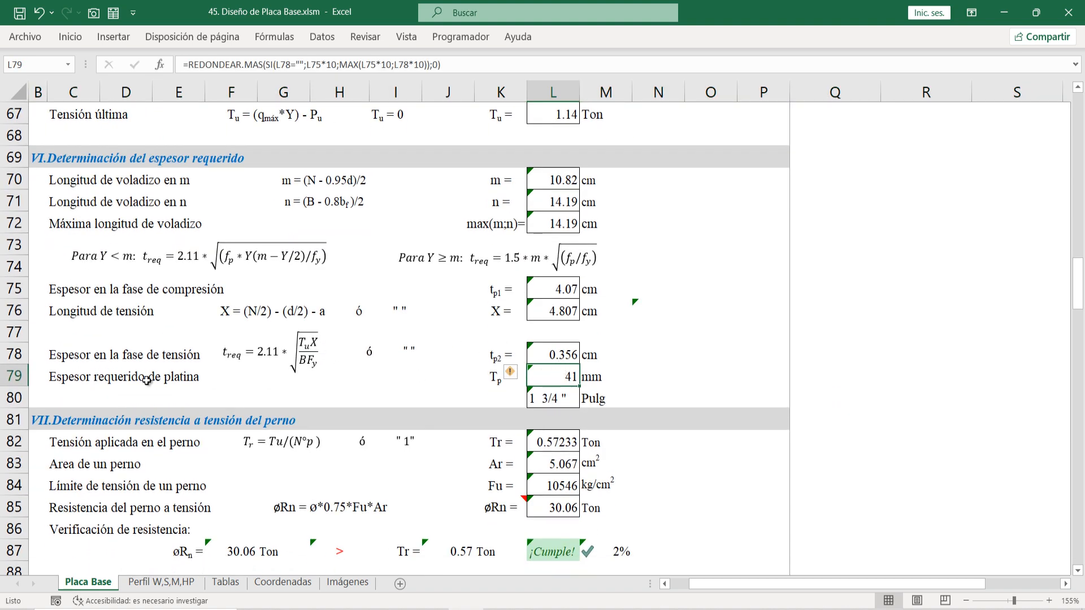
{"action": "left_click", "coordinate": [8, 377]}
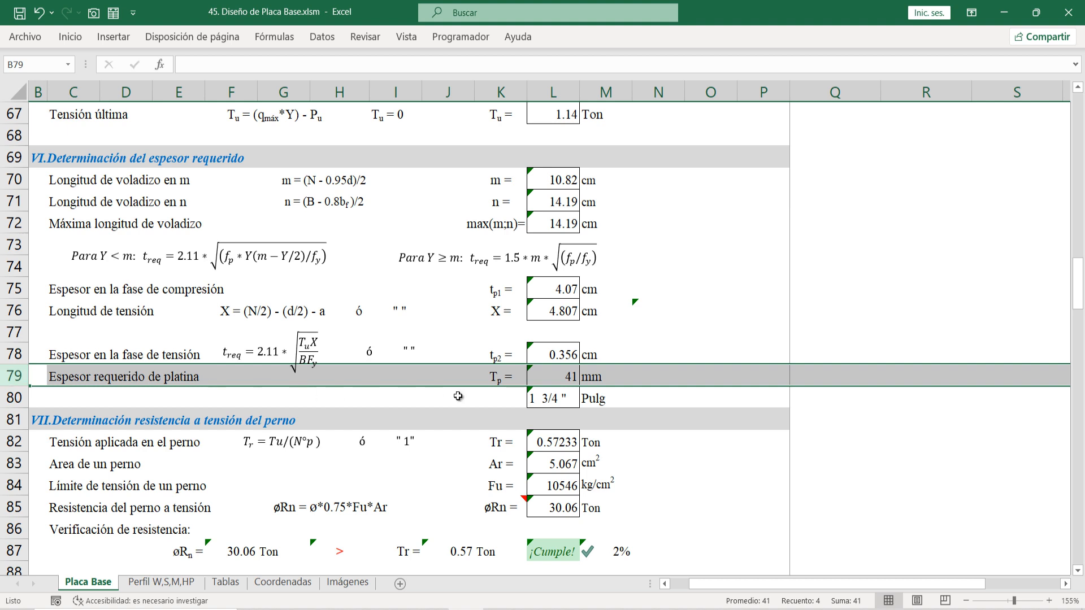
{"action": "left_click", "coordinate": [560, 376]}
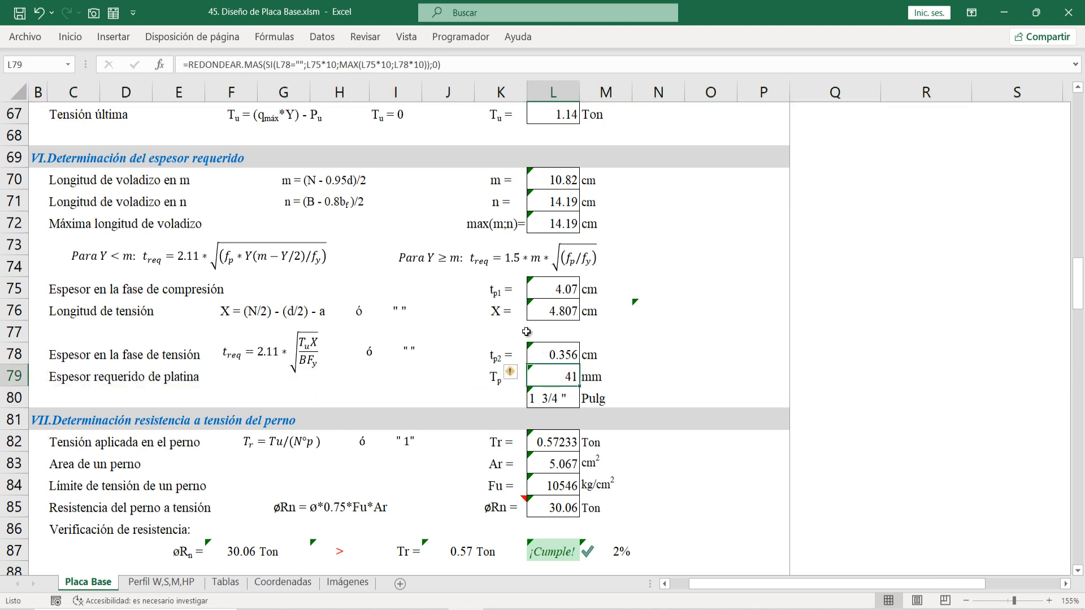
Step: Trace the cells referenced by the required plate thickness formula in L79, leaving the formula as it is
{"action": "double_click", "coordinate": [561, 378]}
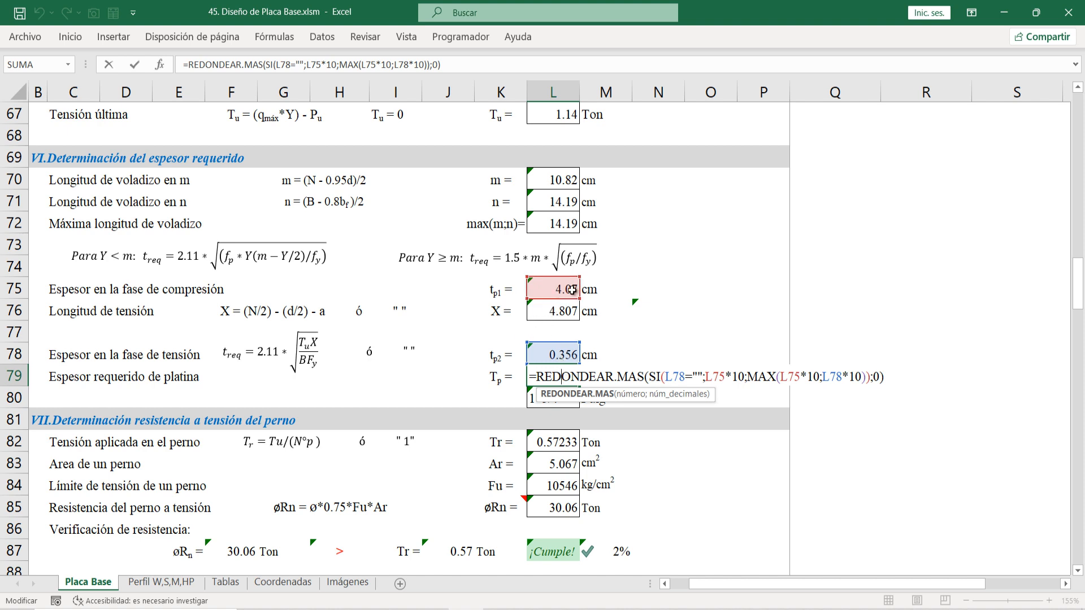
{"action": "key", "text": "Escape"}
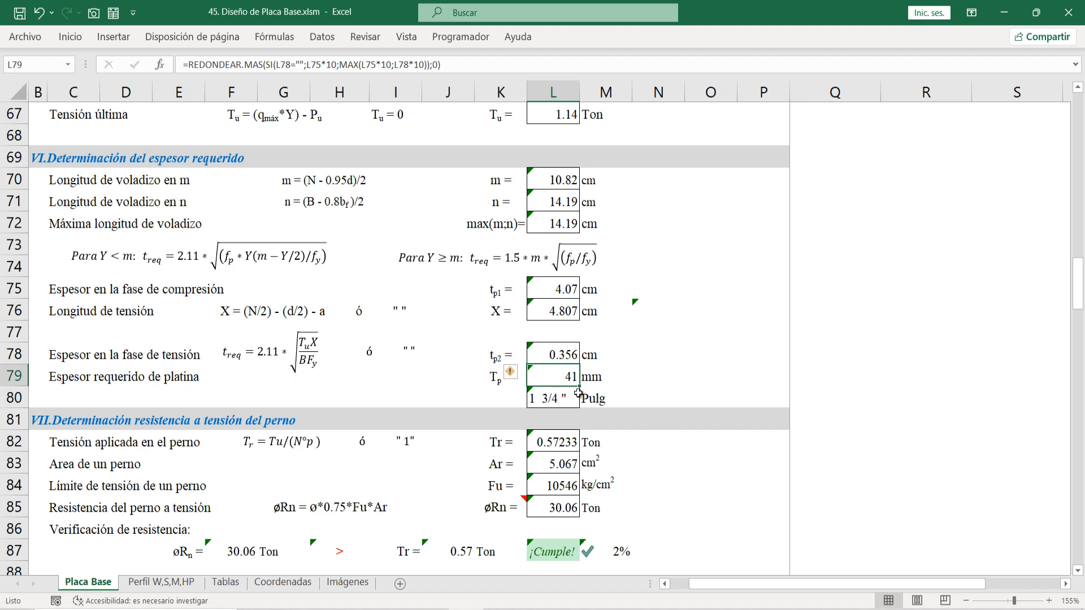
Step: Examine the applied bolt tension formula in L82, tracing its references to the ultimate tension and the number of tension bolts in X
{"action": "scroll", "coordinate": [546, 402], "scroll_direction": "down", "scroll_amount": 3}
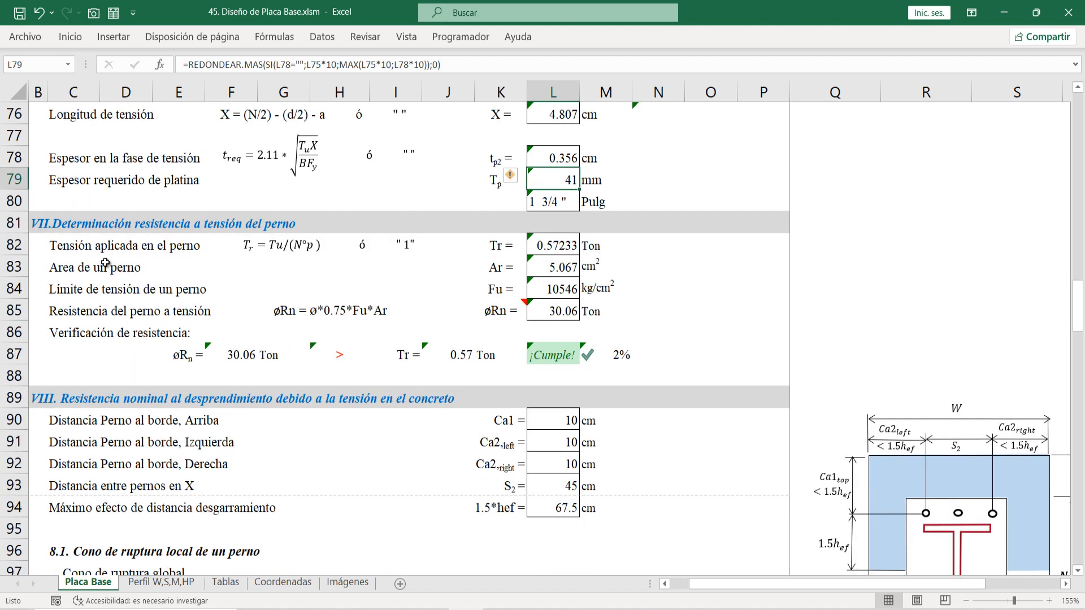
{"action": "left_click", "coordinate": [70, 249]}
{"action": "left_click", "coordinate": [8, 244]}
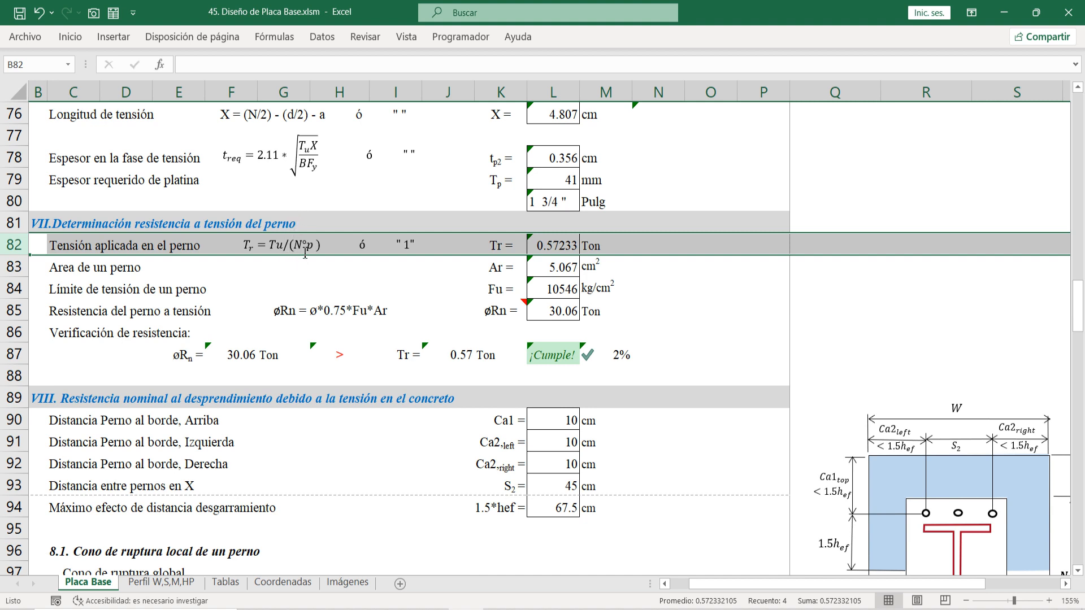
{"action": "double_click", "coordinate": [561, 245]}
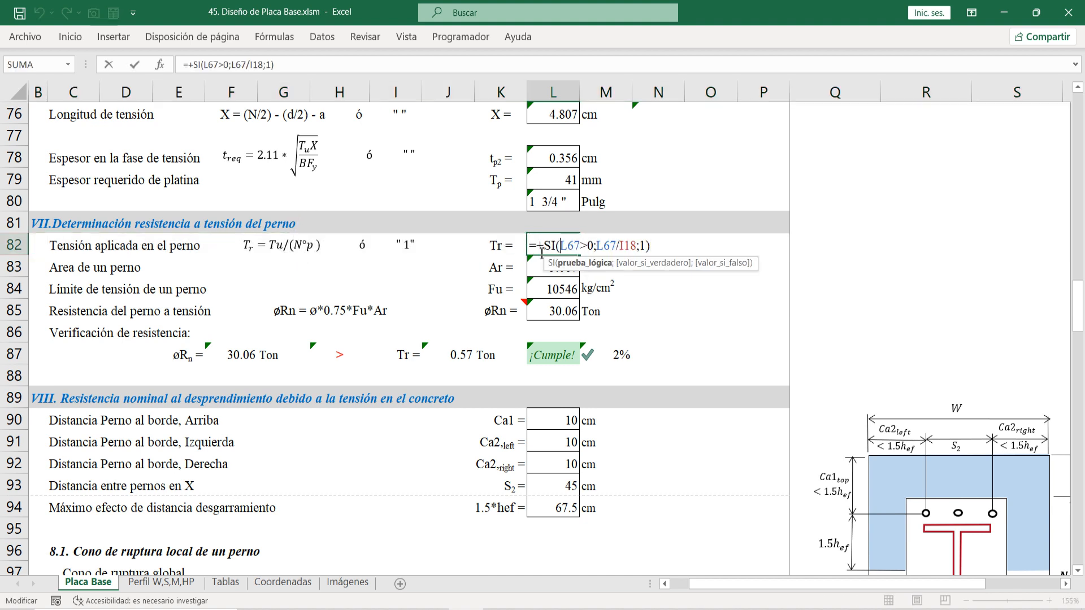
{"action": "scroll", "coordinate": [452, 316], "scroll_direction": "up", "scroll_amount": 2}
{"action": "scroll", "coordinate": [458, 320], "scroll_direction": "up", "scroll_amount": 2}
{"action": "scroll", "coordinate": [458, 317], "scroll_direction": "up", "scroll_amount": 1}
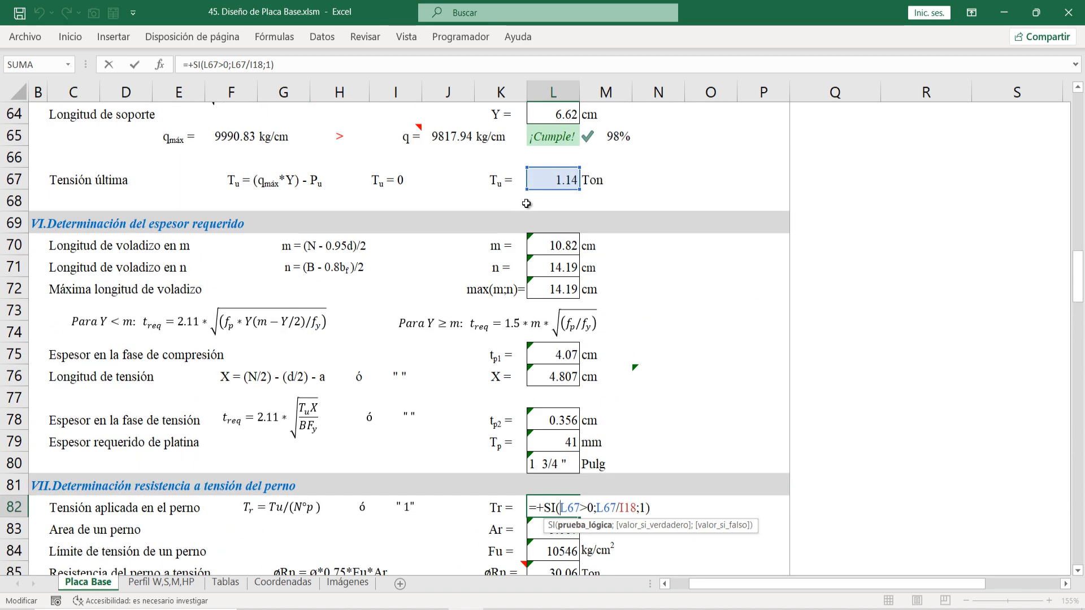
{"action": "scroll", "coordinate": [441, 249], "scroll_direction": "up", "scroll_amount": 14}
{"action": "scroll", "coordinate": [420, 267], "scroll_direction": "up", "scroll_amount": 4}
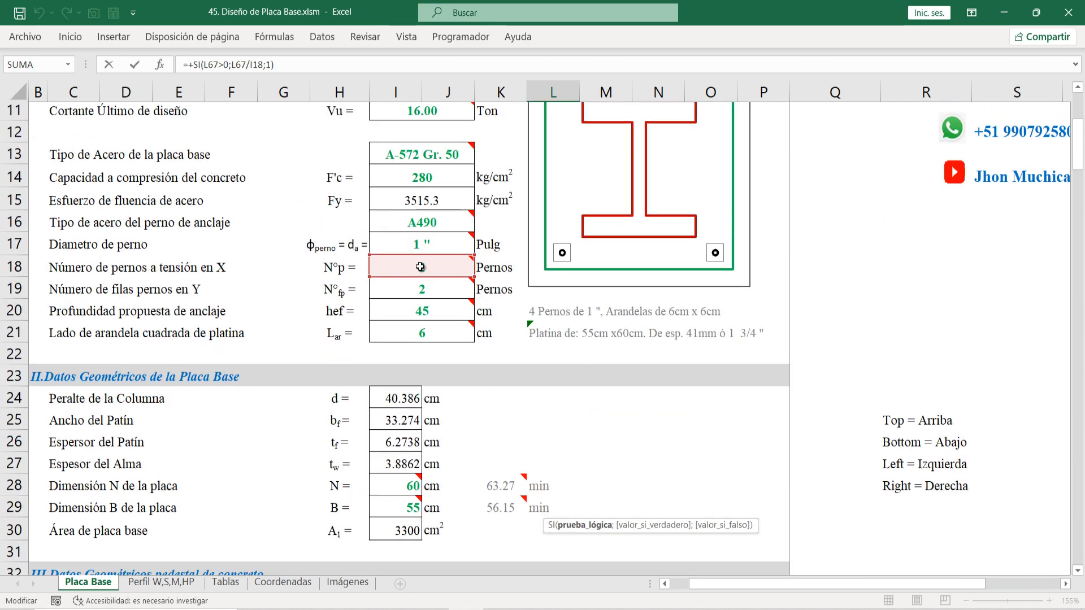
{"action": "scroll", "coordinate": [419, 267], "scroll_direction": "down", "scroll_amount": 1}
{"action": "key", "text": "Escape"}
{"action": "scroll", "coordinate": [409, 302], "scroll_direction": "down", "scroll_amount": 13}
{"action": "scroll", "coordinate": [410, 301], "scroll_direction": "down", "scroll_amount": 7}
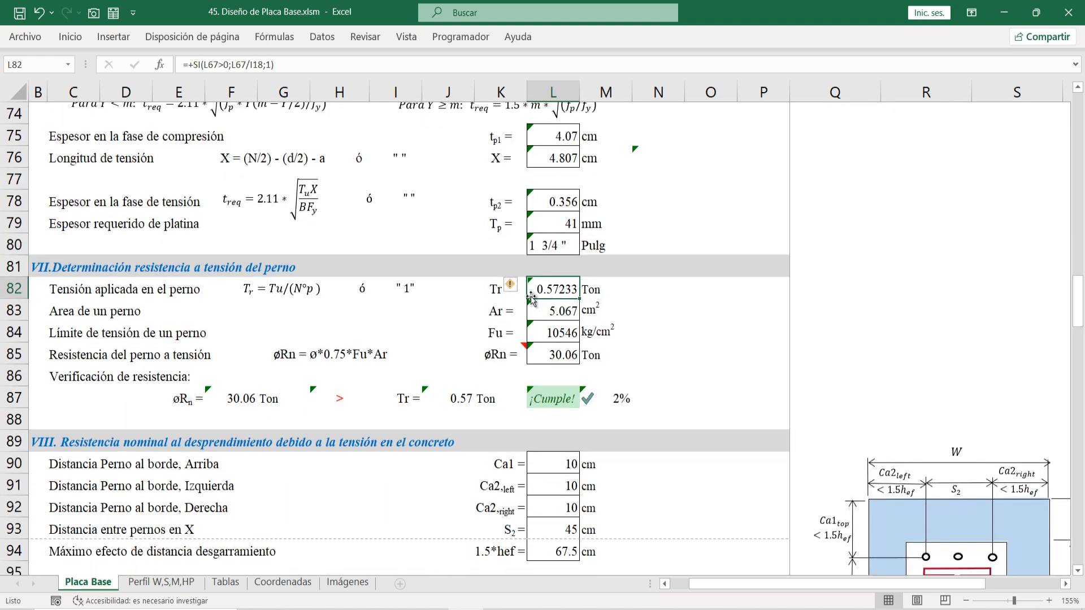
Step: Recheck the condition in the L82 bolt tension formula against the ultimate tension in L67 and its alternative value of 1
{"action": "double_click", "coordinate": [558, 291]}
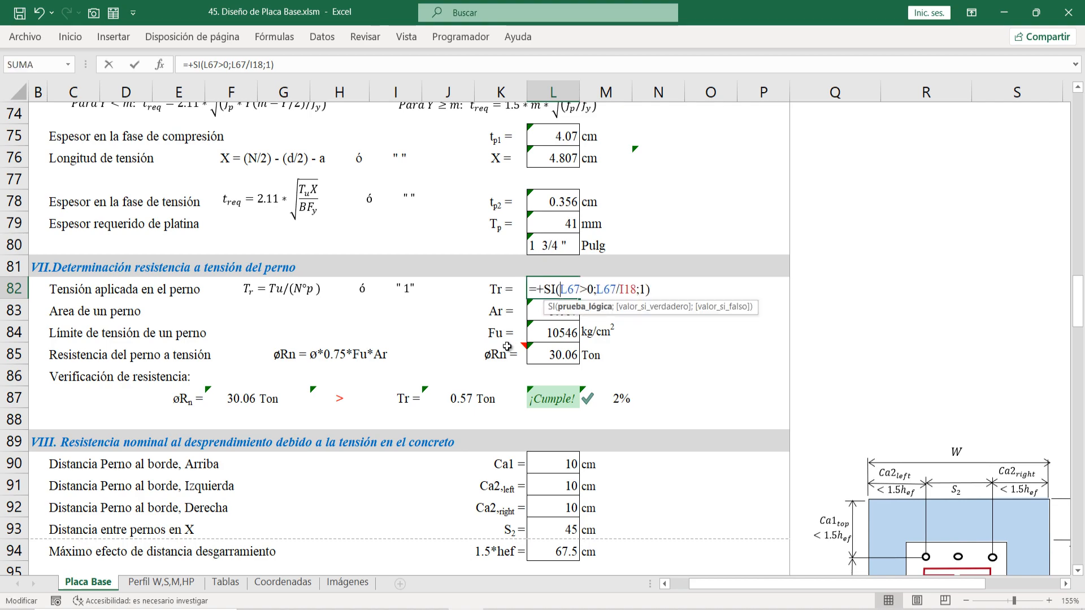
{"action": "scroll", "coordinate": [525, 339], "scroll_direction": "up", "scroll_amount": 6}
{"action": "scroll", "coordinate": [498, 362], "scroll_direction": "up", "scroll_amount": 4}
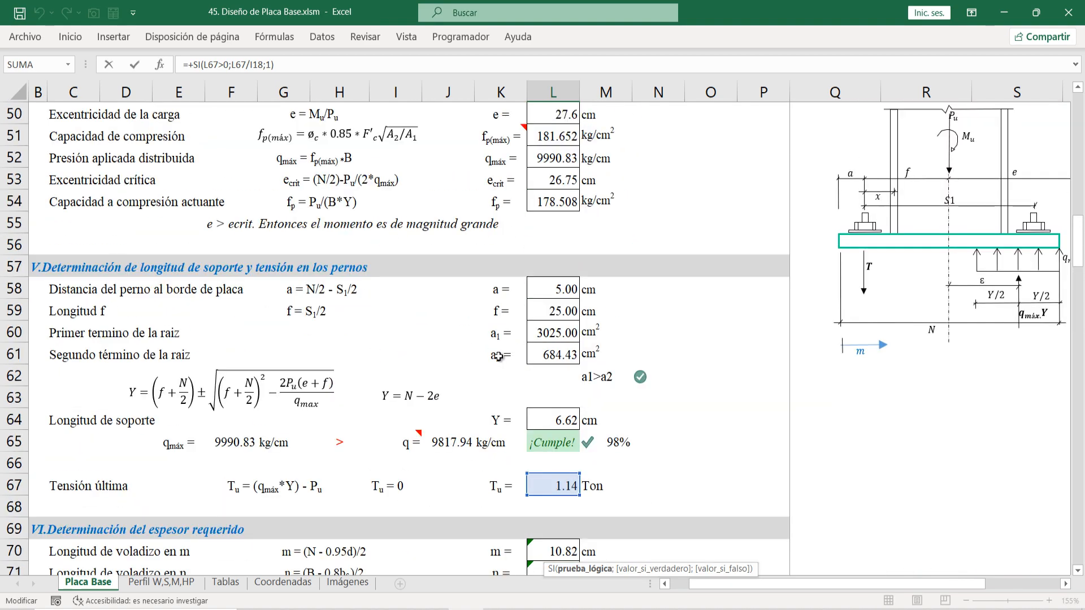
{"action": "scroll", "coordinate": [491, 339], "scroll_direction": "down", "scroll_amount": 6}
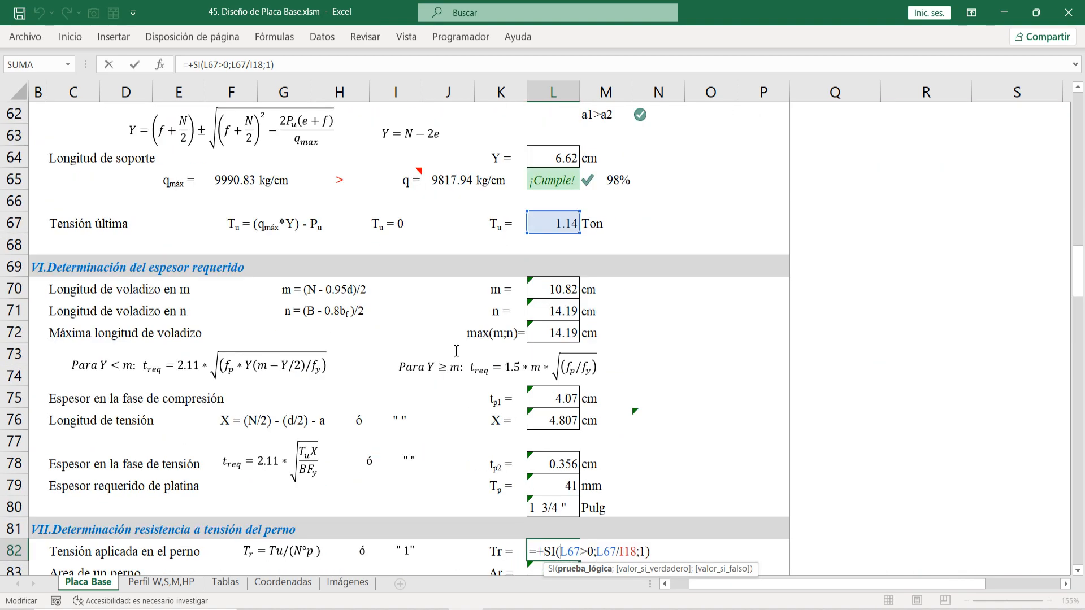
{"action": "scroll", "coordinate": [457, 351], "scroll_direction": "down", "scroll_amount": 5}
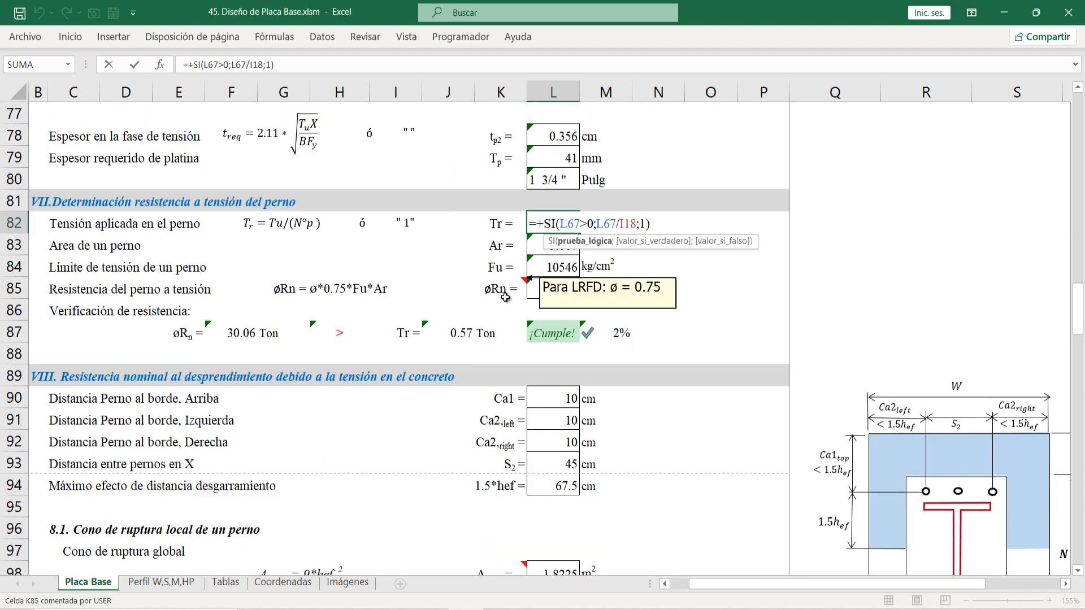
{"action": "scroll", "coordinate": [553, 255], "scroll_direction": "up", "scroll_amount": 5}
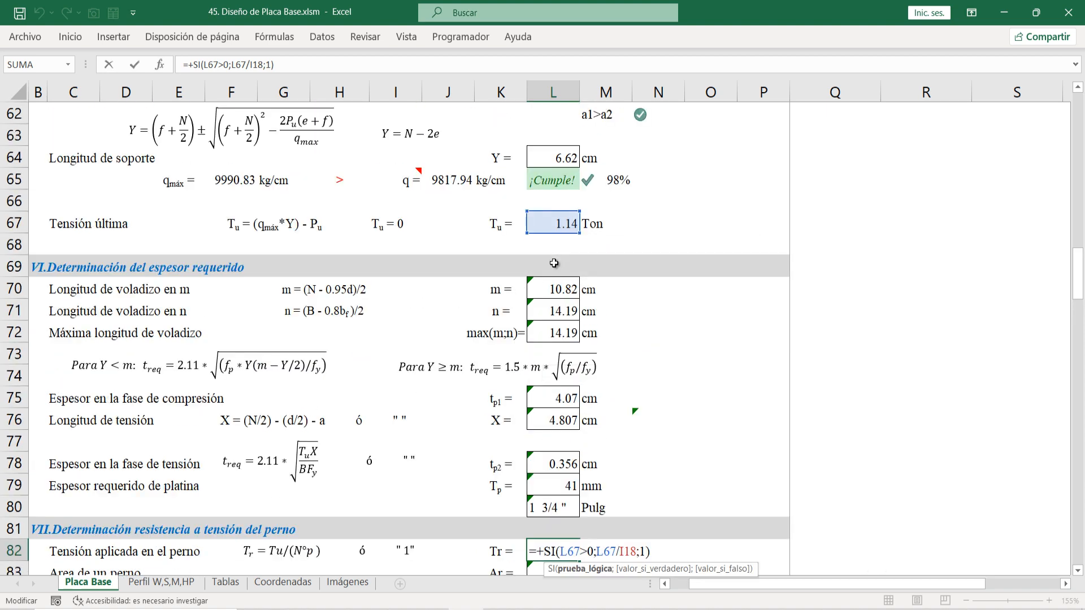
{"action": "scroll", "coordinate": [552, 260], "scroll_direction": "down", "scroll_amount": 1}
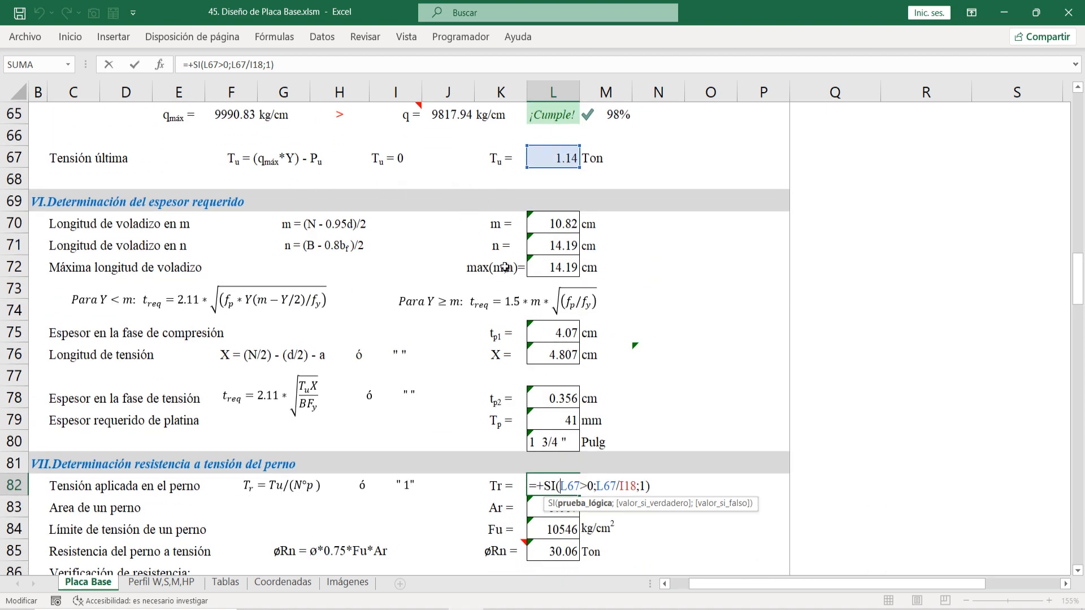
{"action": "scroll", "coordinate": [553, 339], "scroll_direction": "down", "scroll_amount": 3}
{"action": "scroll", "coordinate": [553, 294], "scroll_direction": "up", "scroll_amount": 4}
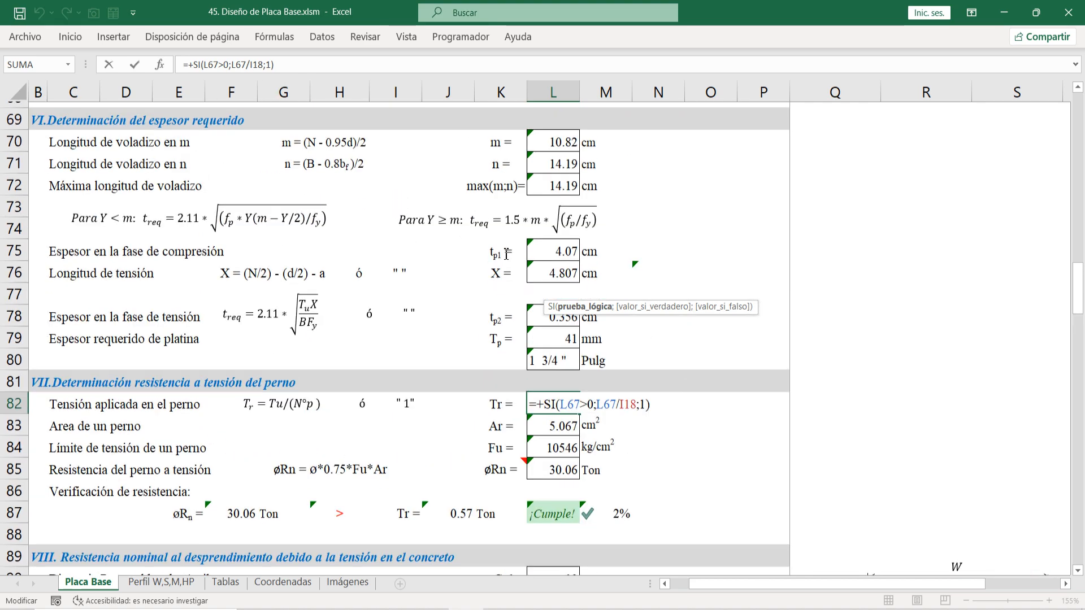
{"action": "scroll", "coordinate": [554, 258], "scroll_direction": "down", "scroll_amount": 8}
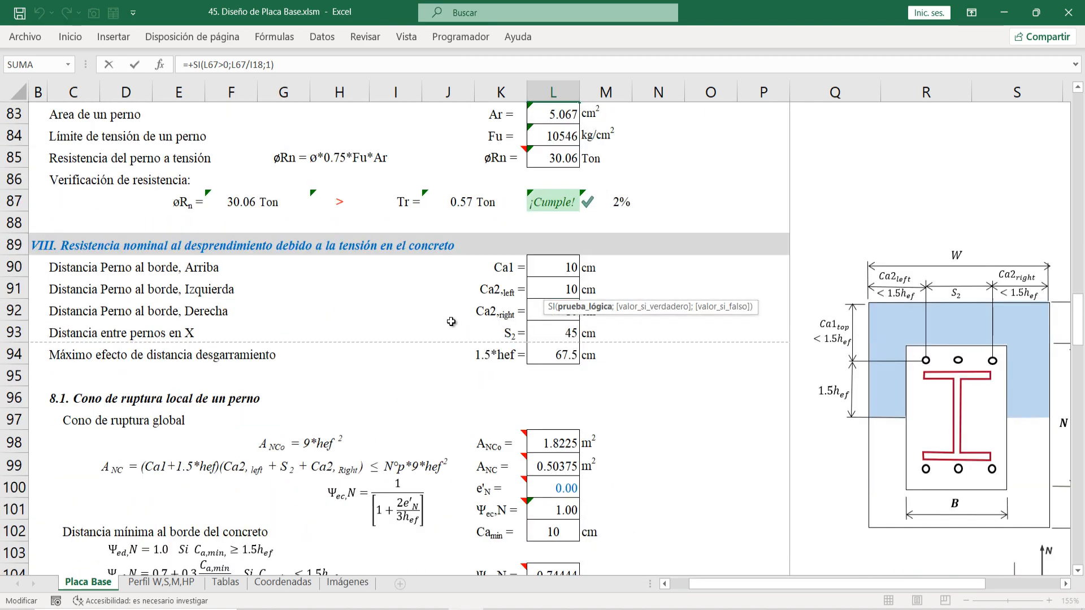
{"action": "scroll", "coordinate": [554, 231], "scroll_direction": "down", "scroll_amount": 4}
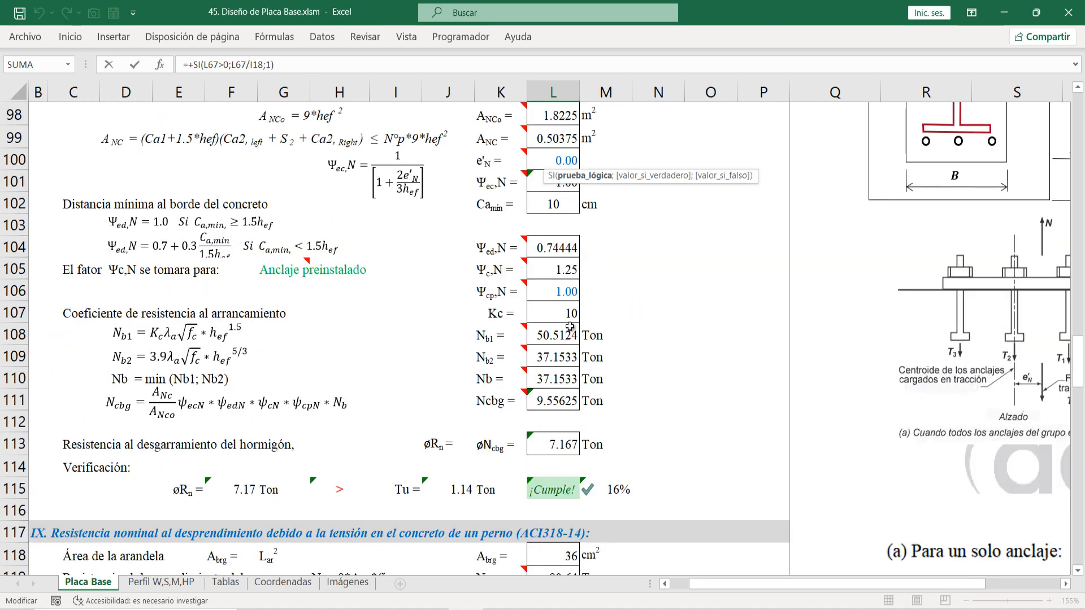
{"action": "key", "text": "Escape"}
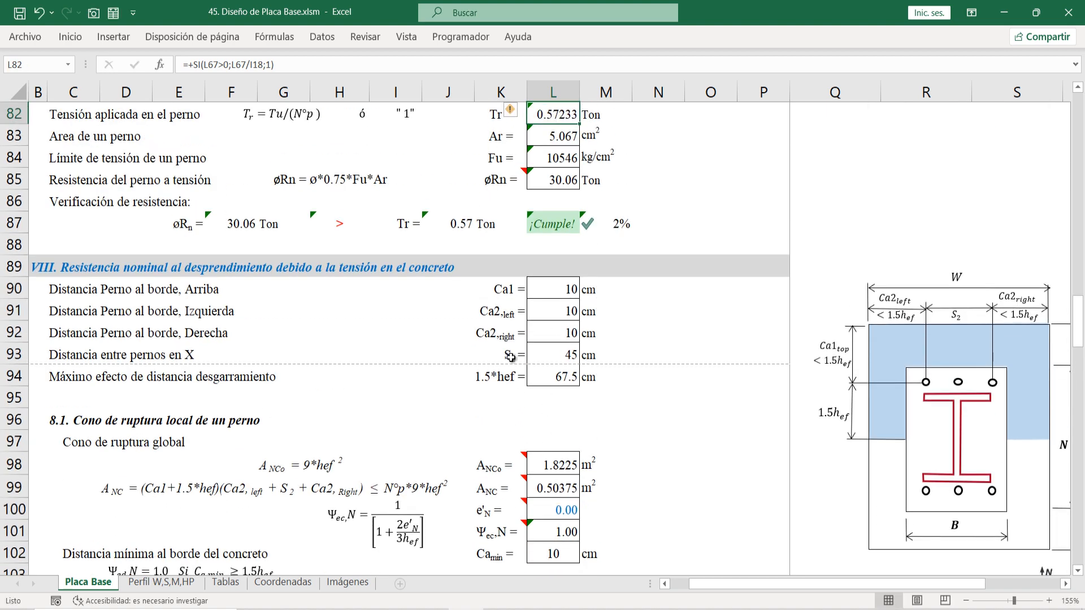
{"action": "scroll", "coordinate": [480, 325], "scroll_direction": "up", "scroll_amount": 2}
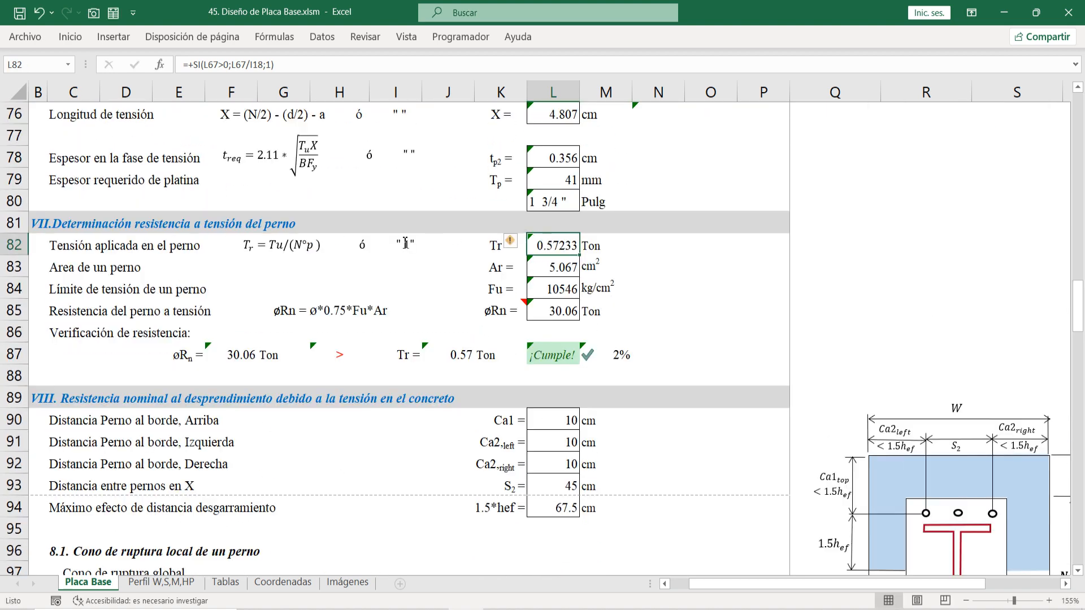
Step: Review the bolt area row and the lookup formula in L83 that draws on the bolt diameter table
{"action": "left_click", "coordinate": [228, 292]}
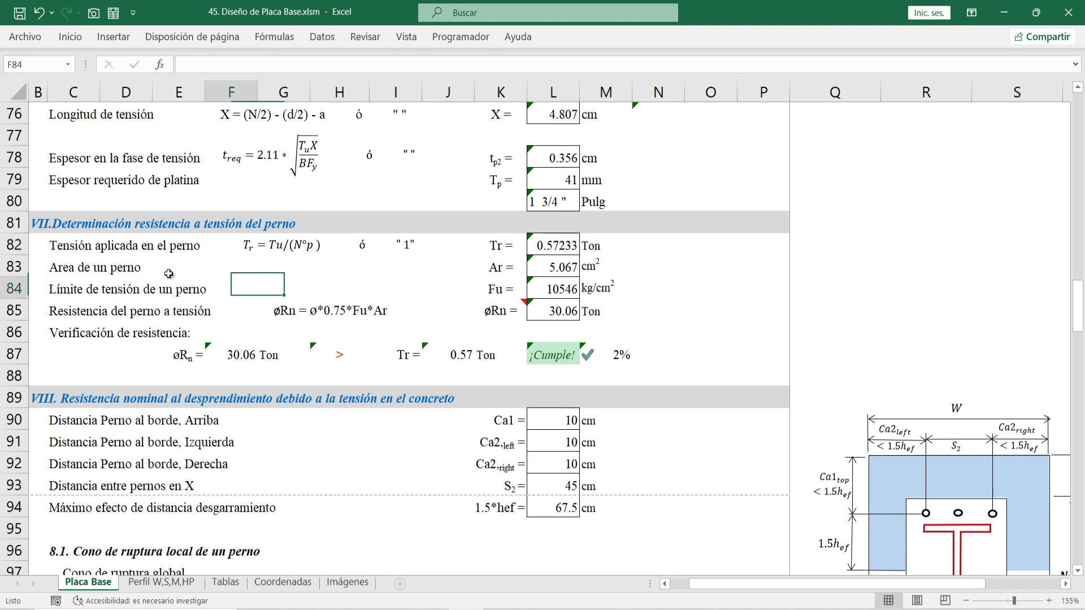
{"action": "left_click", "coordinate": [24, 270]}
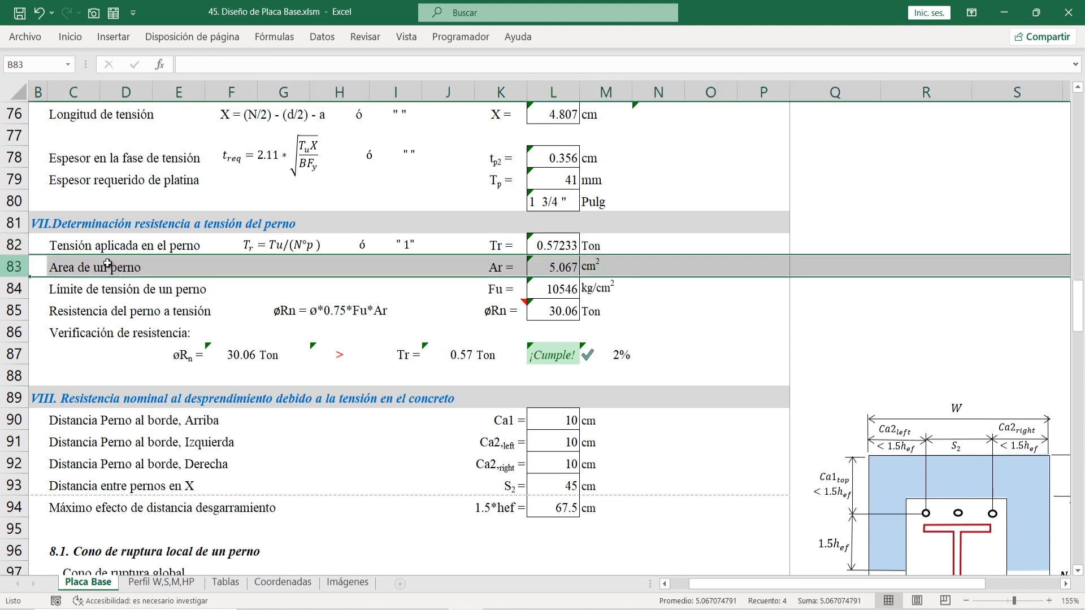
{"action": "left_click", "coordinate": [550, 269]}
{"action": "double_click", "coordinate": [550, 270]}
{"action": "scroll", "coordinate": [899, 428], "scroll_direction": "up", "scroll_amount": 1}
{"action": "scroll", "coordinate": [899, 427], "scroll_direction": "down", "scroll_amount": 2}
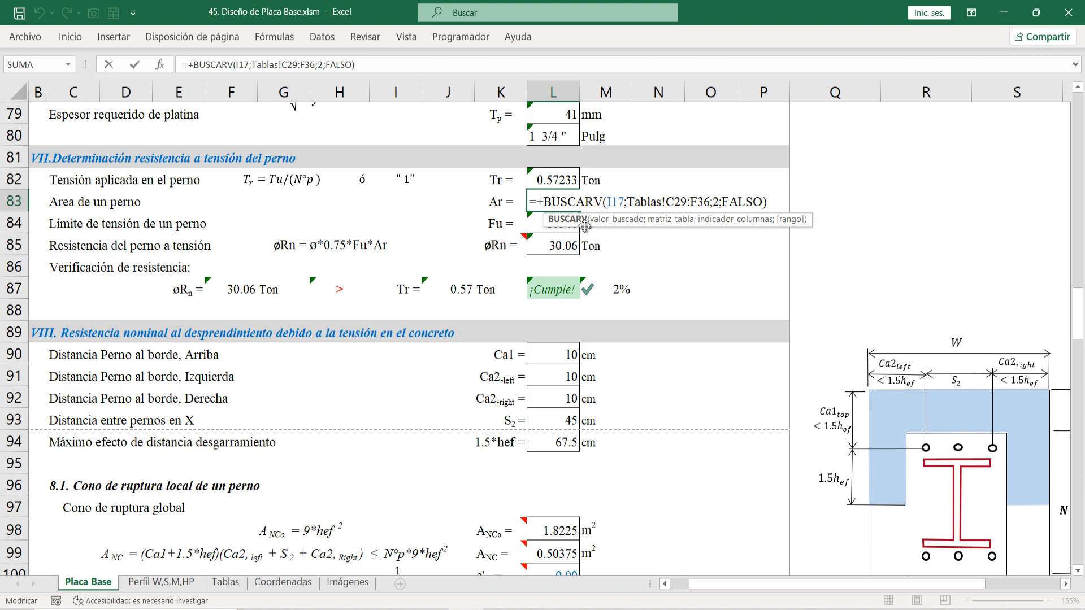
{"action": "scroll", "coordinate": [525, 255], "scroll_direction": "up", "scroll_amount": 1}
{"action": "key", "text": "Escape"}
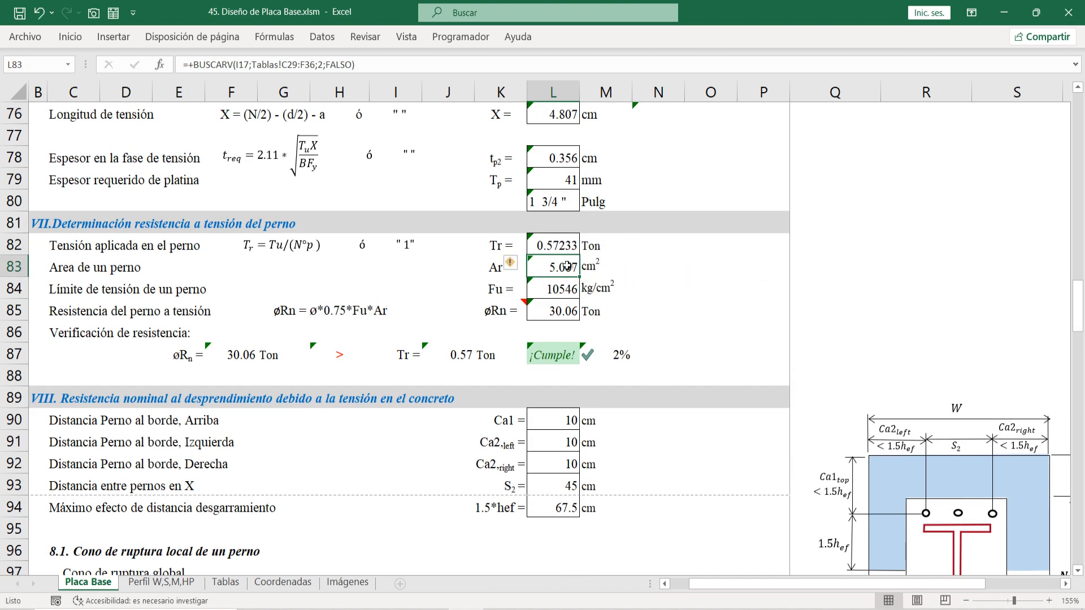
Step: Examine the bolt tensile limit lookup in L84, checking the anchor steel input and the A490 row in the Tablas sheet
{"action": "left_click", "coordinate": [14, 288]}
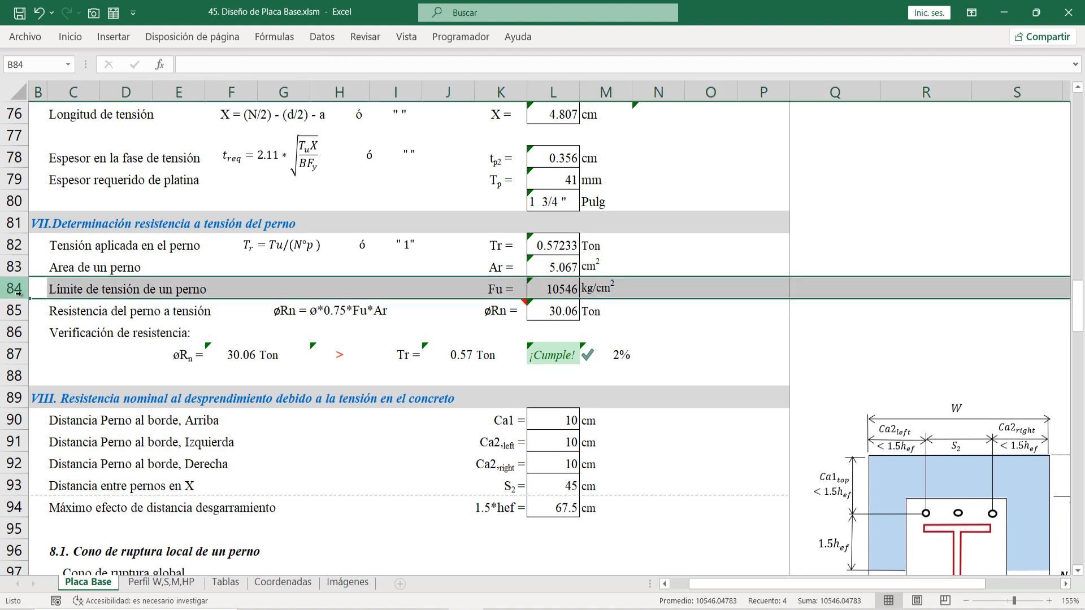
{"action": "double_click", "coordinate": [552, 290]}
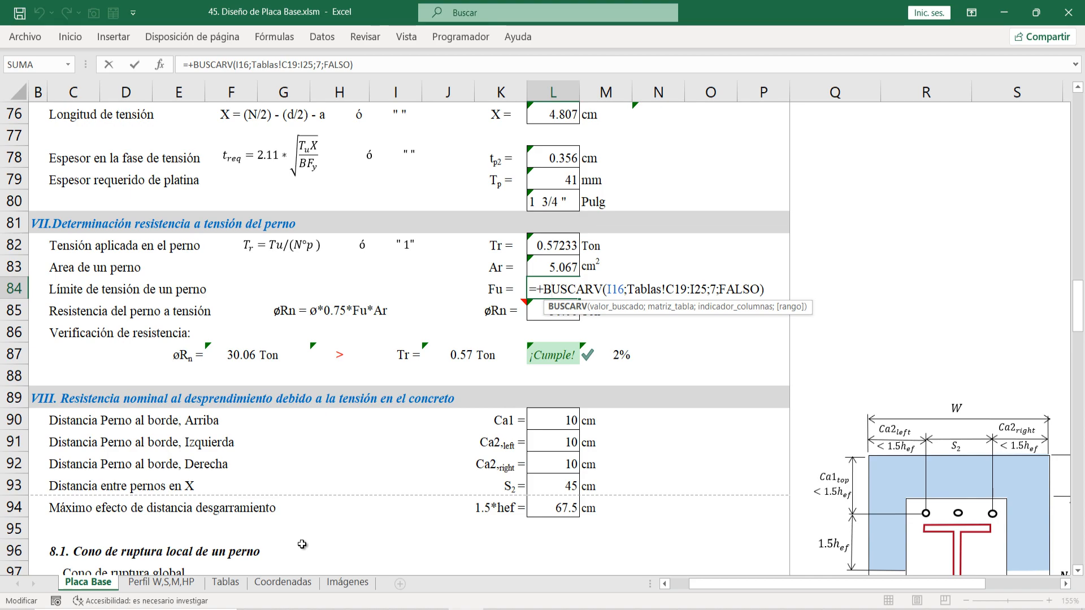
{"action": "scroll", "coordinate": [321, 504], "scroll_direction": "up", "scroll_amount": 20}
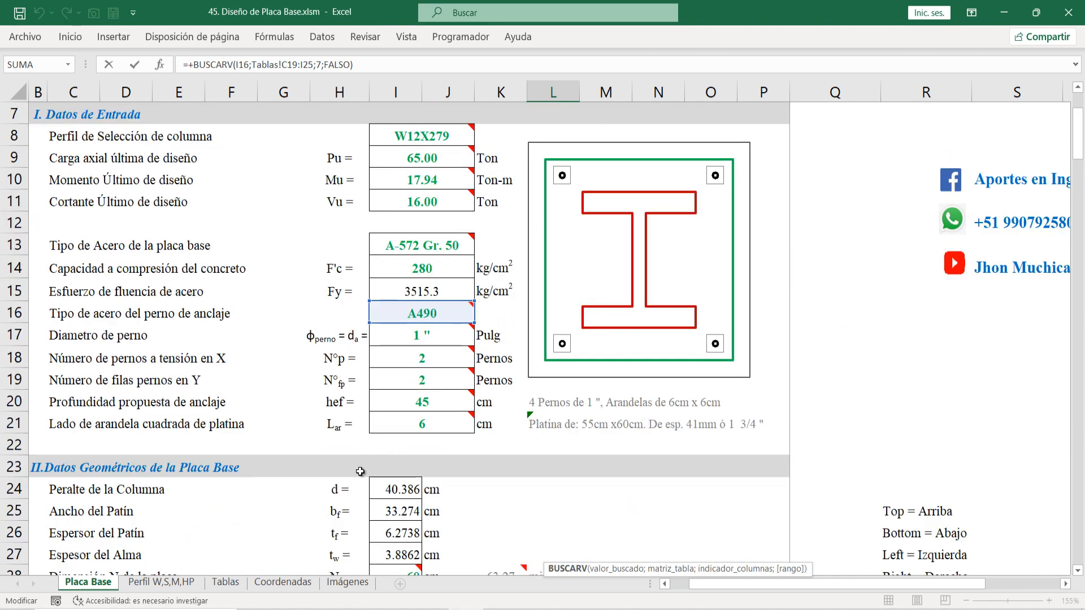
{"action": "scroll", "coordinate": [360, 472], "scroll_direction": "down", "scroll_amount": 20}
{"action": "key", "text": "Escape"}
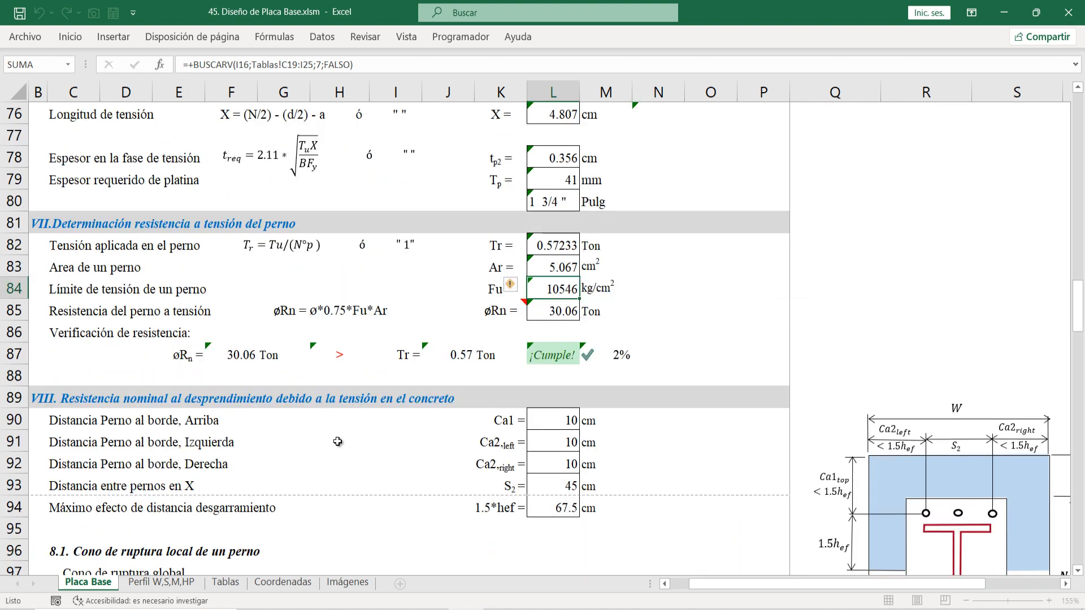
{"action": "left_click", "coordinate": [225, 582]}
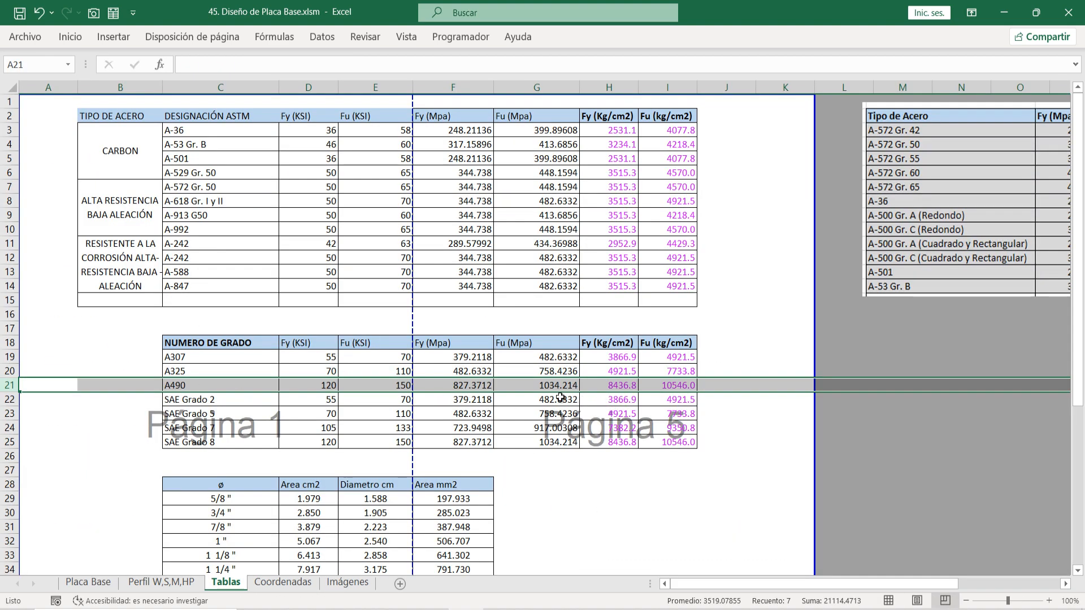
{"action": "left_click", "coordinate": [88, 582]}
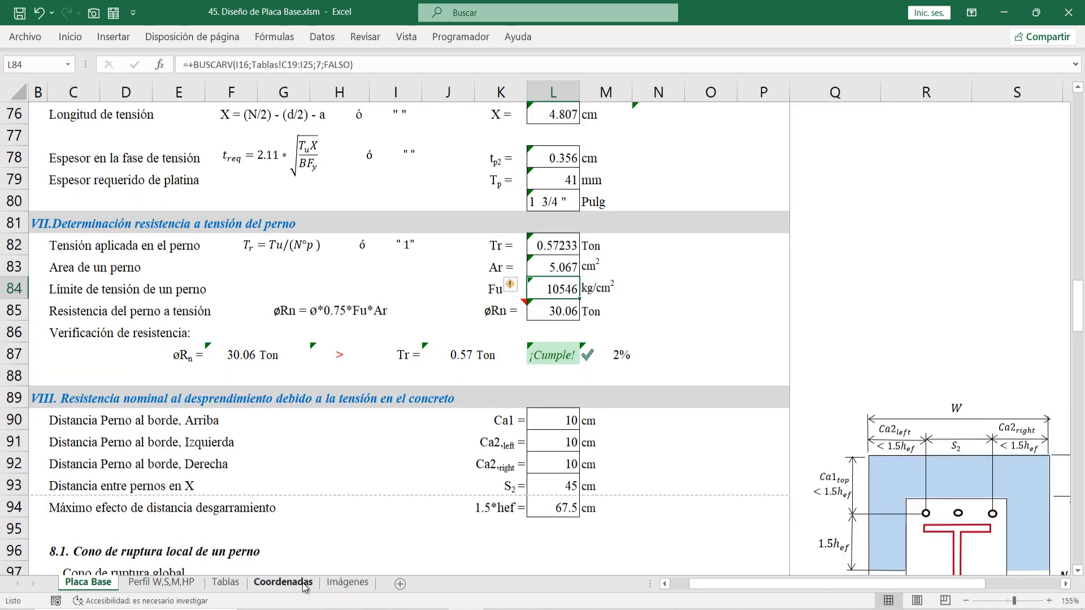
{"action": "left_click", "coordinate": [225, 582]}
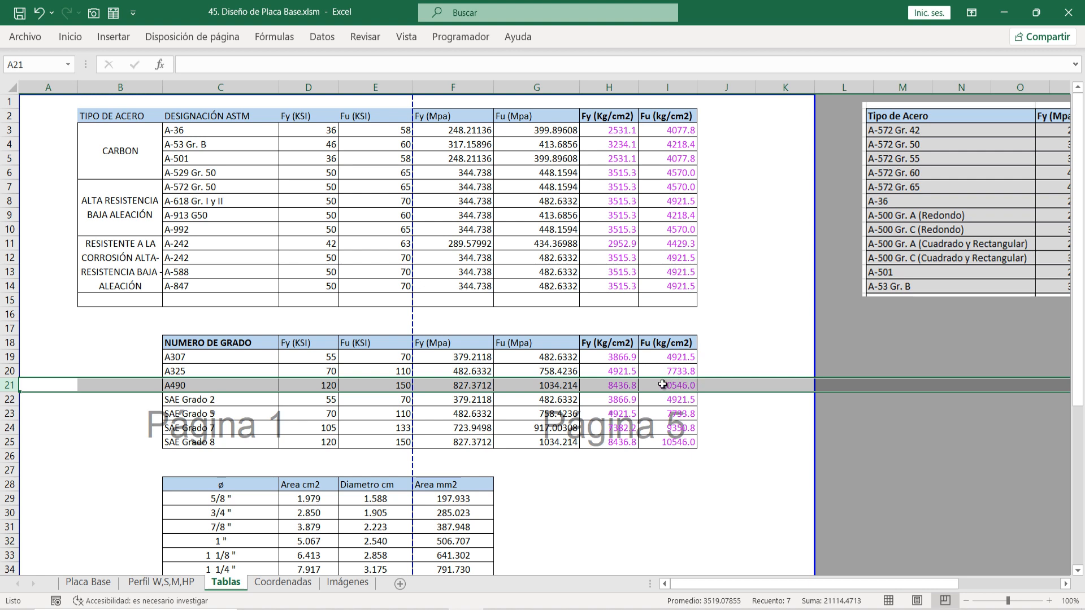
{"action": "left_click", "coordinate": [100, 583]}
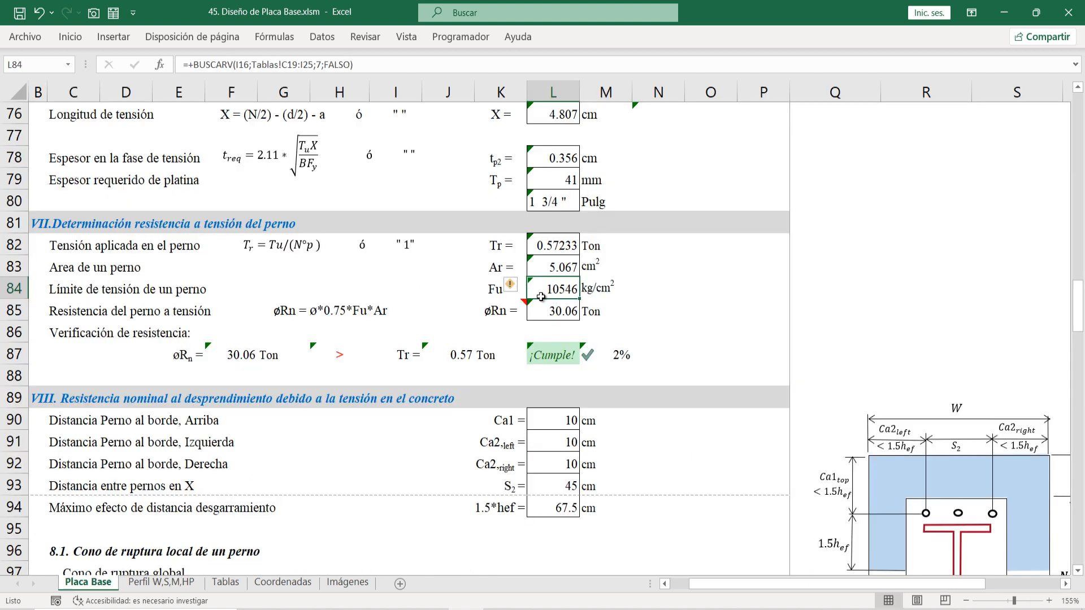
Step: Review the bolt tensile resistance equation and formula in L85, and its reference in the resistance check in F87
{"action": "left_click", "coordinate": [541, 301]}
{"action": "left_click", "coordinate": [82, 315]}
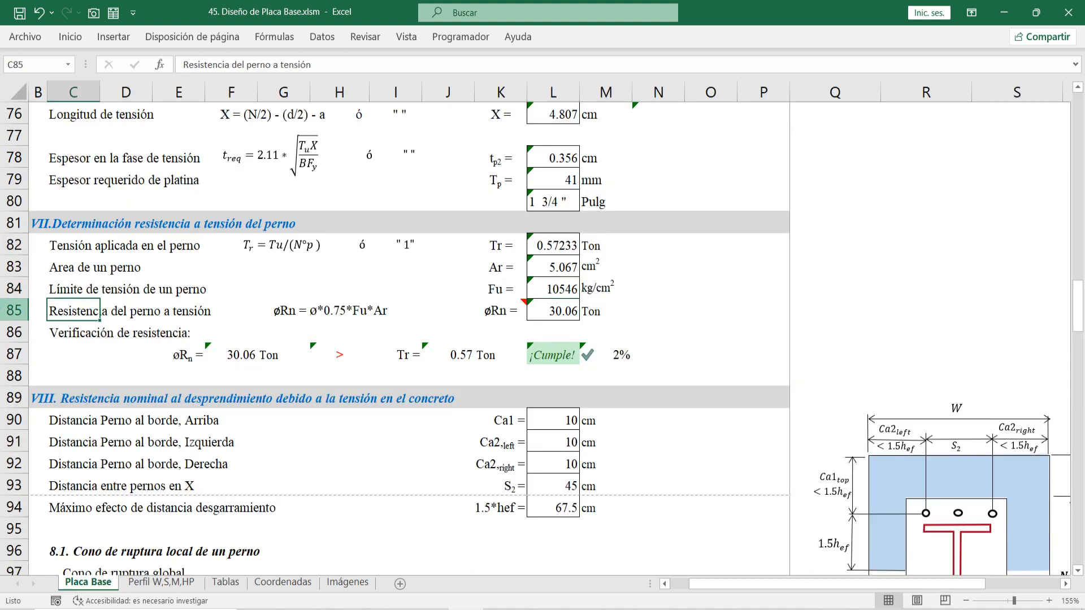
{"action": "left_click", "coordinate": [12, 311]}
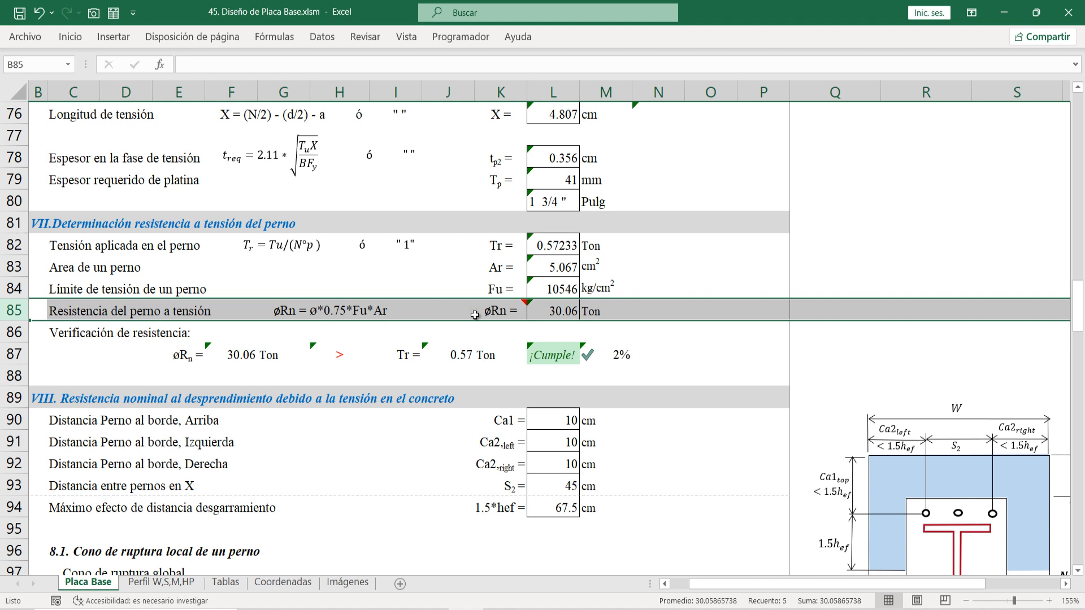
{"action": "left_click", "coordinate": [557, 314]}
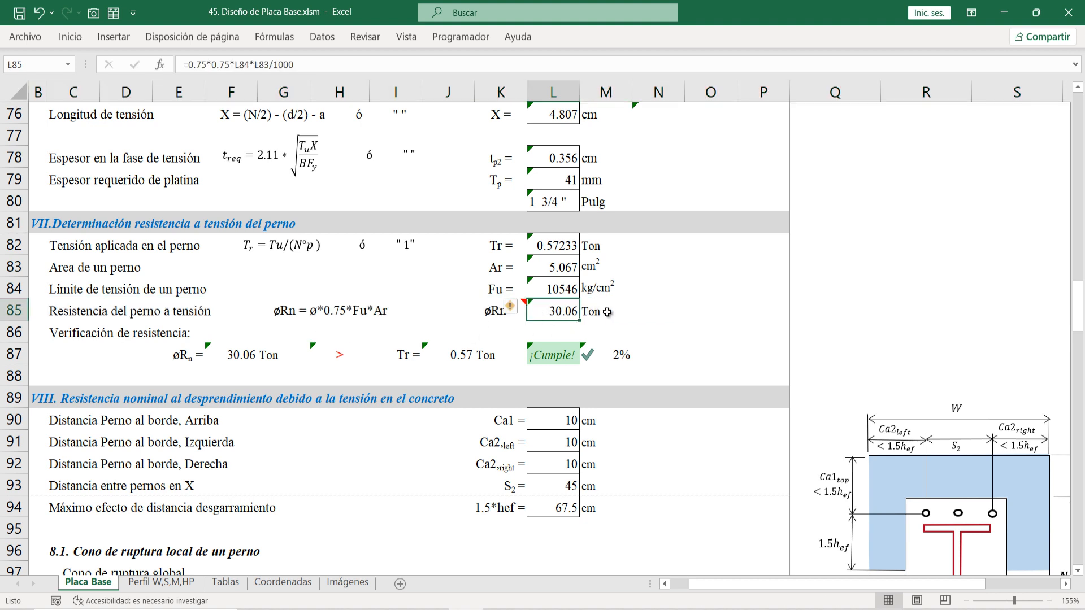
{"action": "mouse_move", "coordinate": [498, 311]}
{"action": "left_click", "coordinate": [226, 356]}
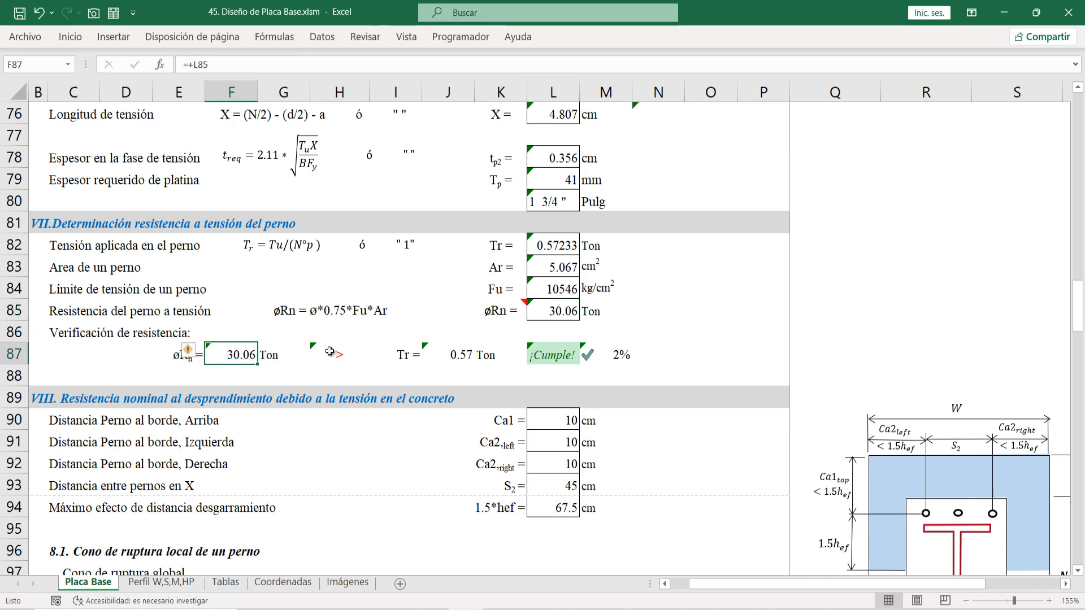
Step: Examine the compliance formula in L87 that evaluates the comparison in H87 for the bolt tension check
{"action": "double_click", "coordinate": [534, 354]}
{"action": "scroll", "coordinate": [534, 354], "scroll_direction": "up", "scroll_amount": 9}
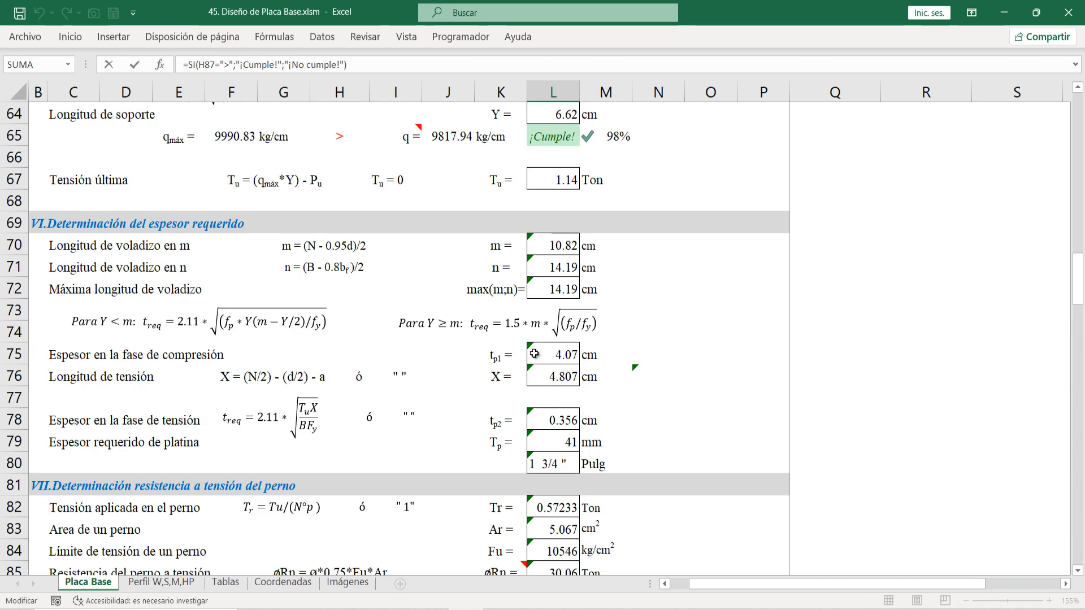
{"action": "scroll", "coordinate": [534, 355], "scroll_direction": "up", "scroll_amount": 4}
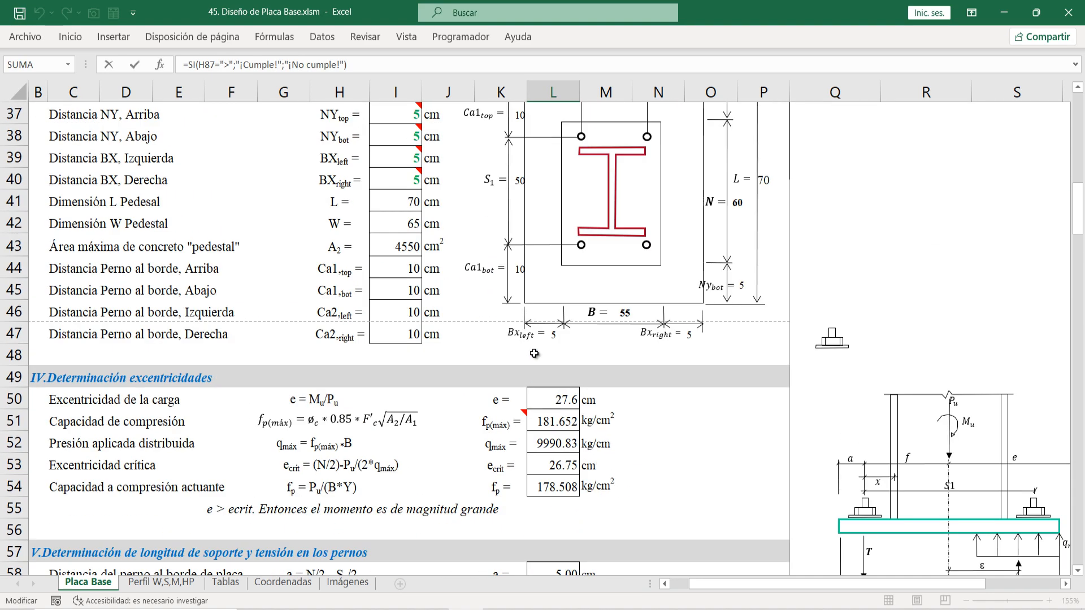
{"action": "scroll", "coordinate": [534, 354], "scroll_direction": "down", "scroll_amount": 5}
{"action": "scroll", "coordinate": [534, 354], "scroll_direction": "down", "scroll_amount": 4}
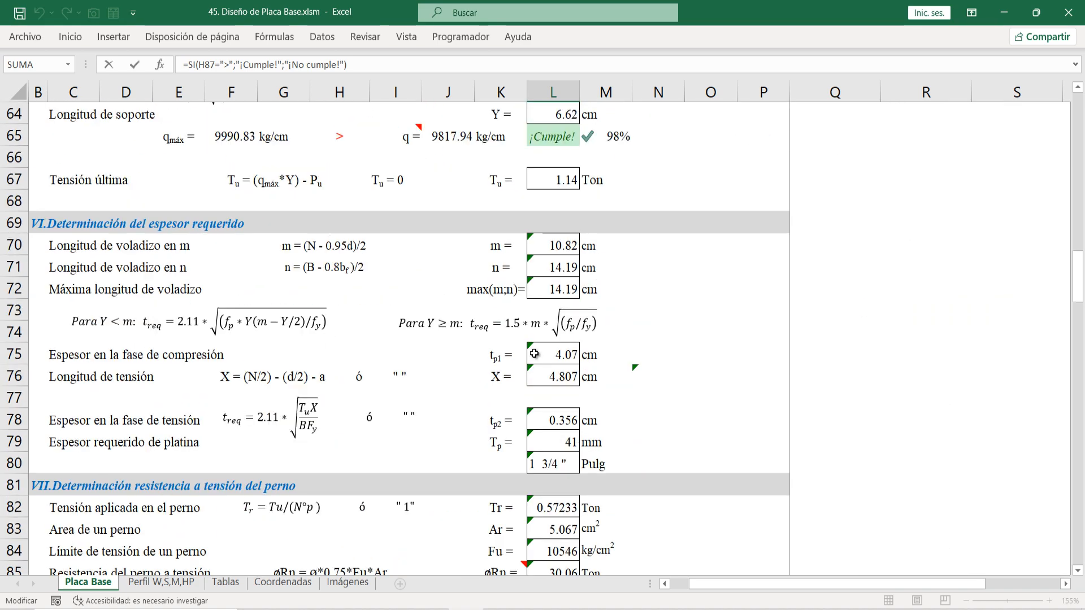
{"action": "scroll", "coordinate": [534, 354], "scroll_direction": "down", "scroll_amount": 9}
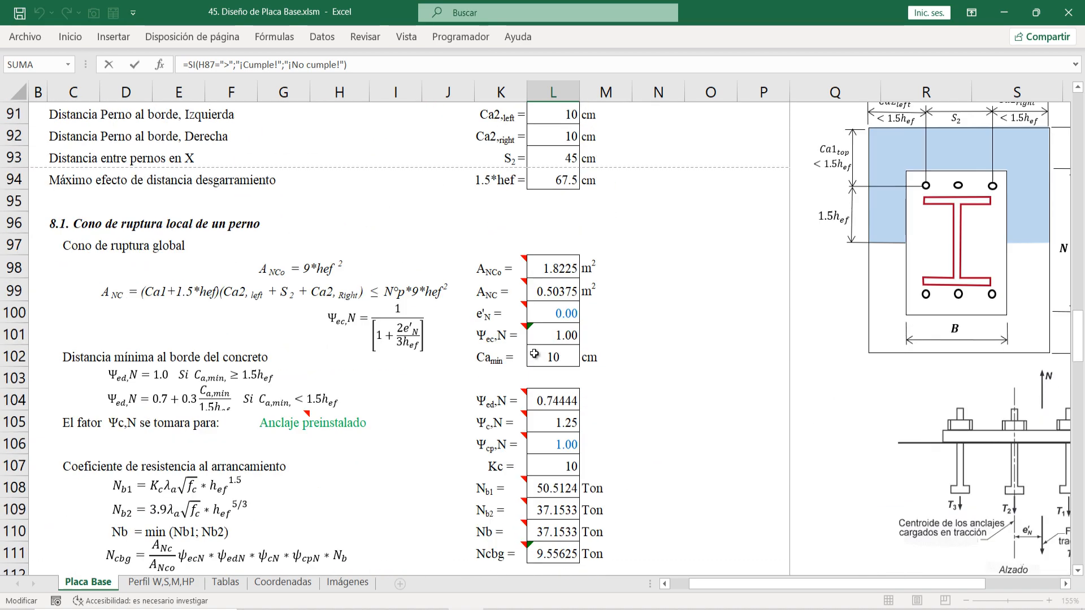
{"action": "scroll", "coordinate": [534, 354], "scroll_direction": "up", "scroll_amount": 3}
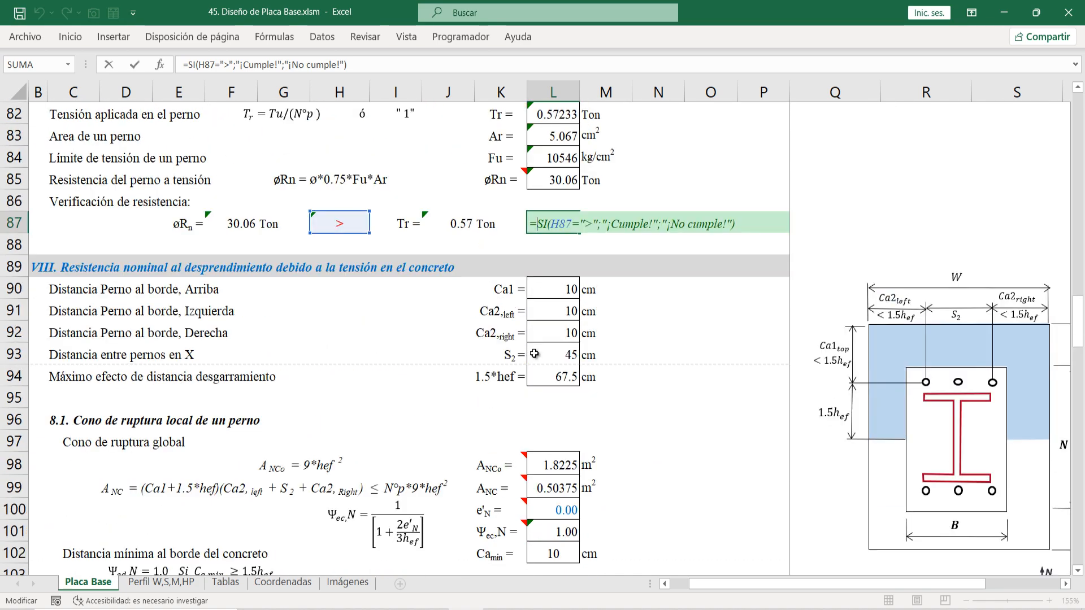
{"action": "key", "text": "Escape"}
Step: Check that the applied bolt tension in J87 draws on the value calculated in L82
{"action": "double_click", "coordinate": [467, 229]}
{"action": "scroll", "coordinate": [468, 240], "scroll_direction": "up", "scroll_amount": 2}
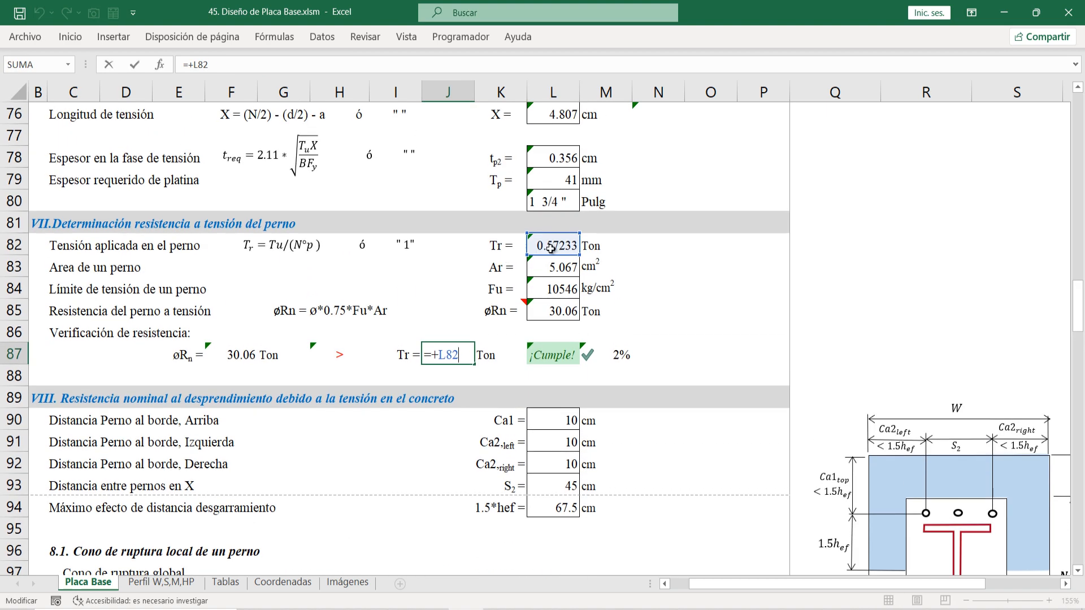
{"action": "key", "text": "Escape"}
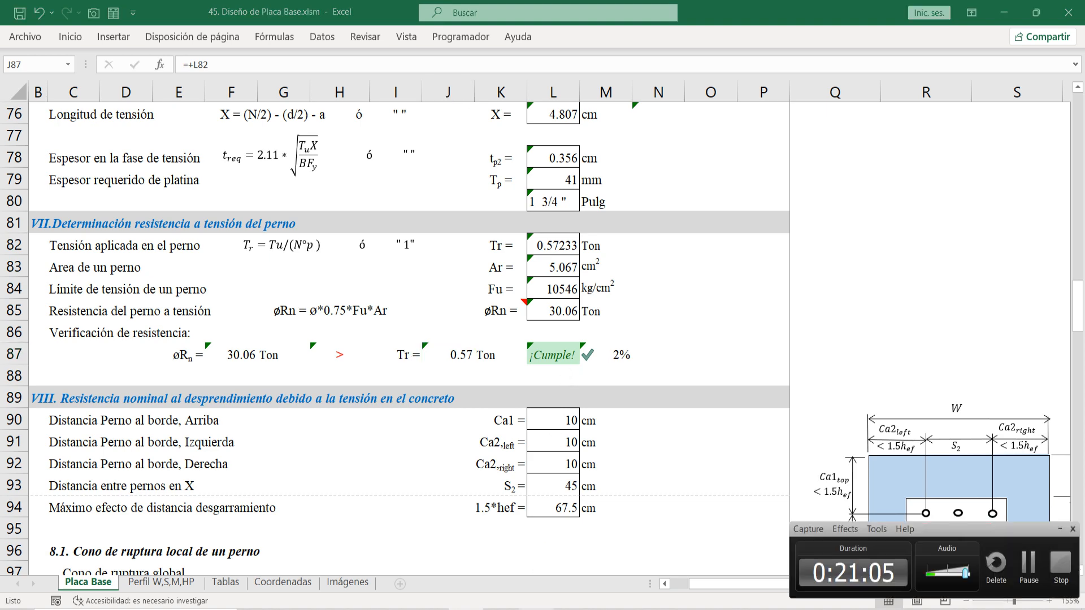
{"action": "left_click", "coordinate": [1060, 529]}
{"action": "left_click", "coordinate": [711, 376]}
Step: Review the heading and input rows of section VIII on nominal concrete breakout resistance in tension
{"action": "scroll", "coordinate": [105, 281], "scroll_direction": "down", "scroll_amount": 3}
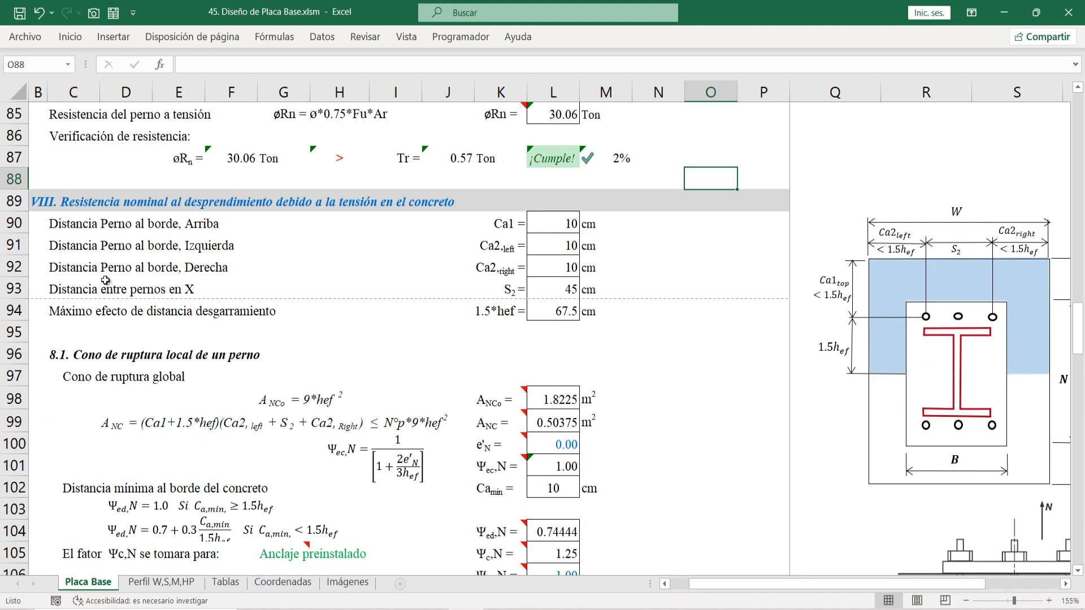
{"action": "left_click", "coordinate": [4, 200]}
{"action": "scroll", "coordinate": [75, 366], "scroll_direction": "up", "scroll_amount": 2}
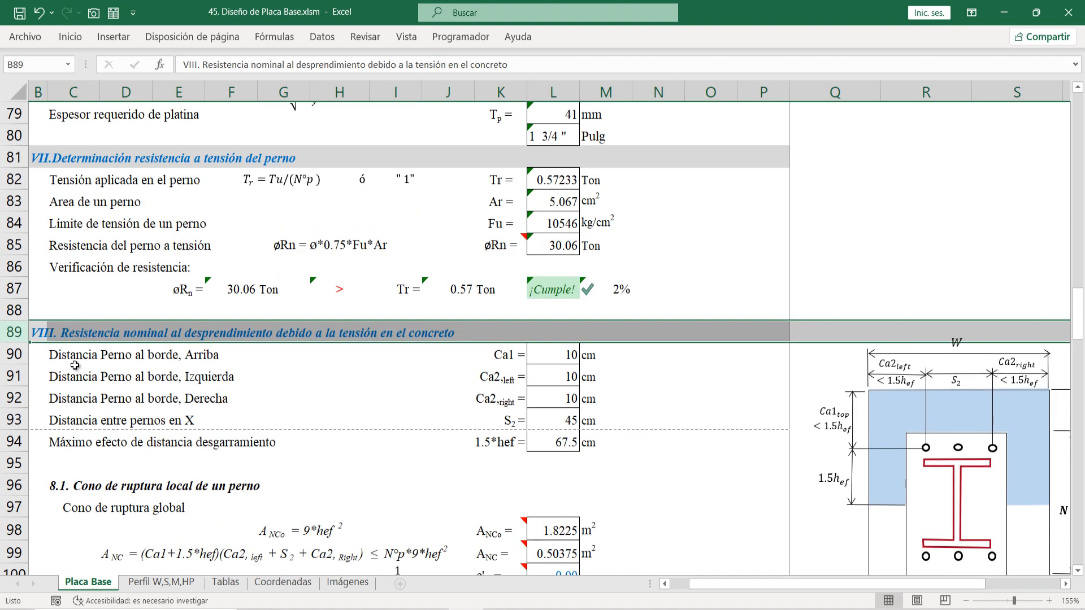
{"action": "scroll", "coordinate": [240, 338], "scroll_direction": "down", "scroll_amount": 3}
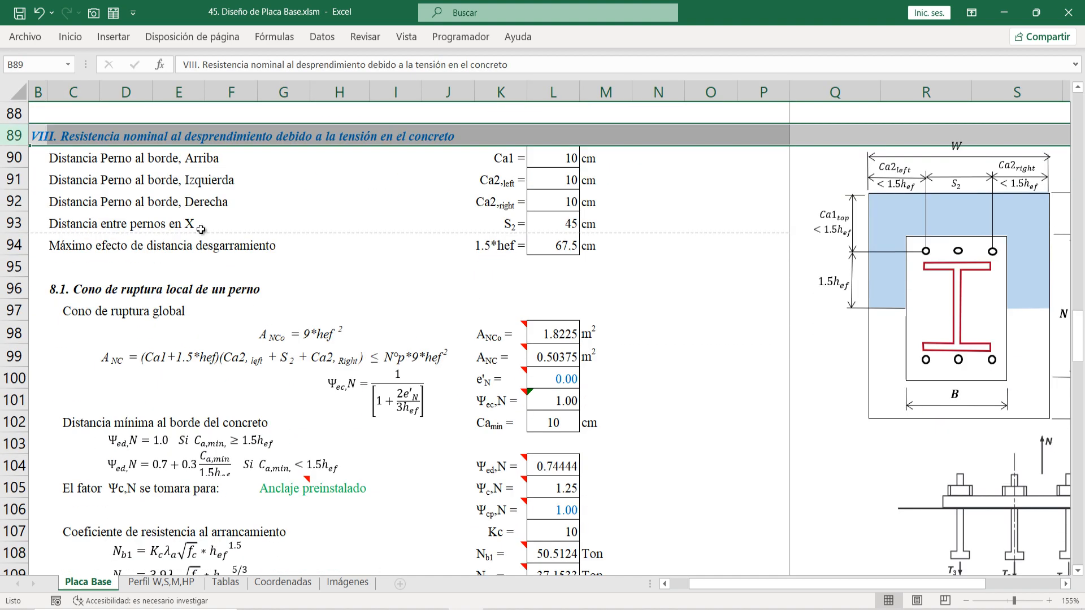
{"action": "left_click", "coordinate": [607, 215]}
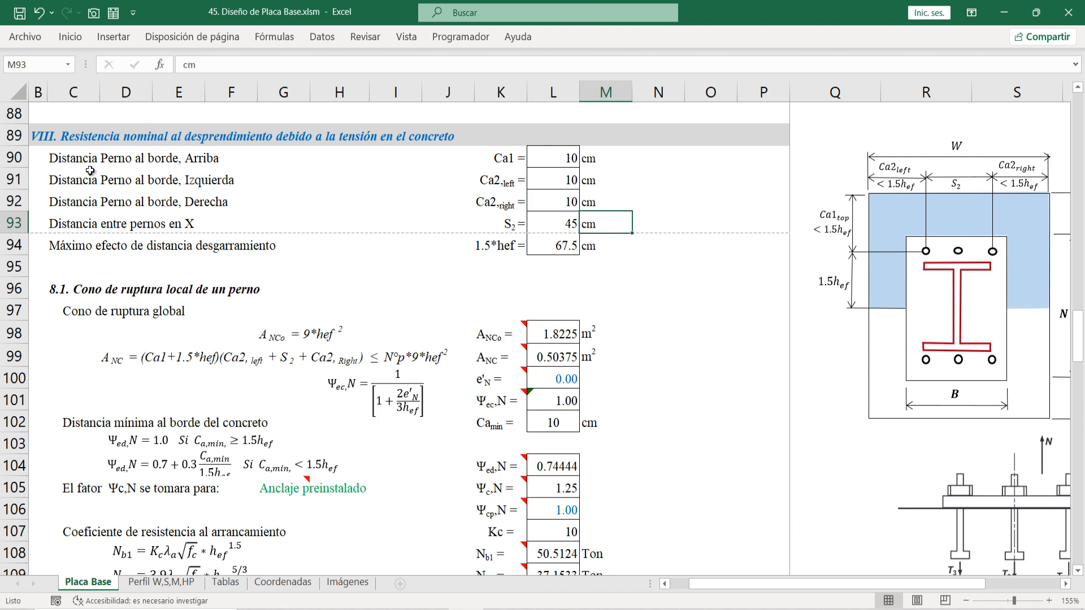
Step: Review the bolt edge distances in L90:L92 and spacing in L93, checking the references to I44 and I36
{"action": "left_click_drag", "start_coordinate": [90, 165], "coordinate": [263, 177]}
{"action": "left_click", "coordinate": [565, 163]}
{"action": "scroll", "coordinate": [833, 408], "scroll_direction": "up", "scroll_amount": 1}
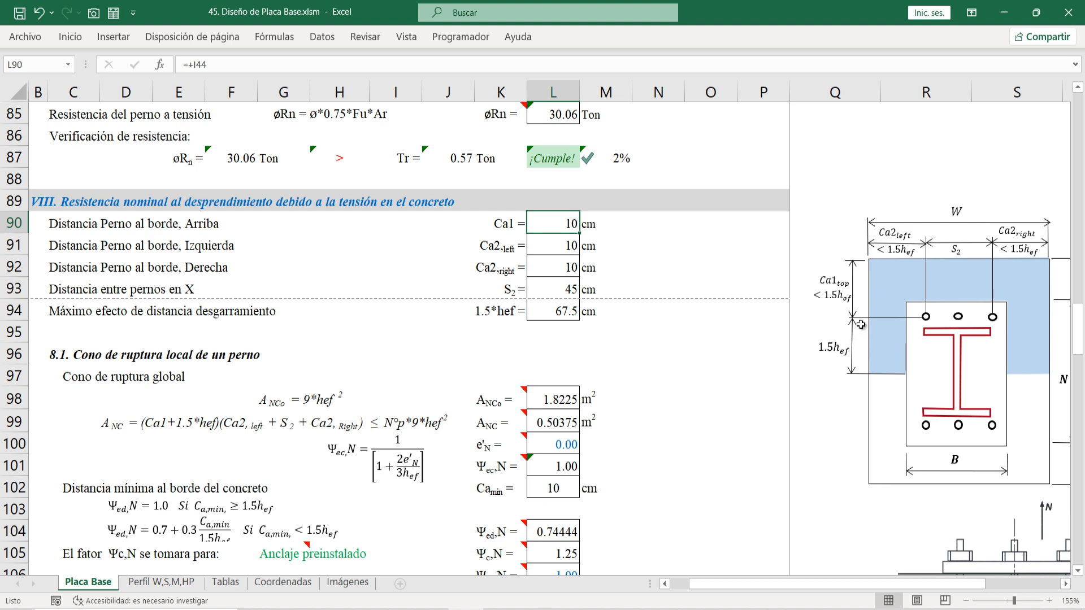
{"action": "left_click_drag", "start_coordinate": [547, 241], "coordinate": [548, 264]}
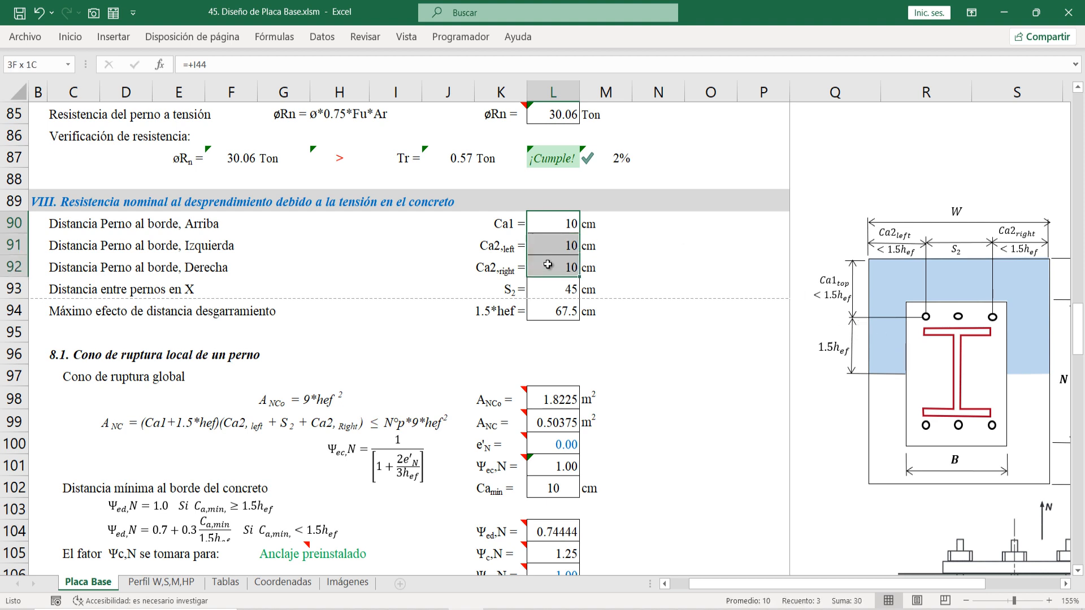
{"action": "key", "text": "F2"}
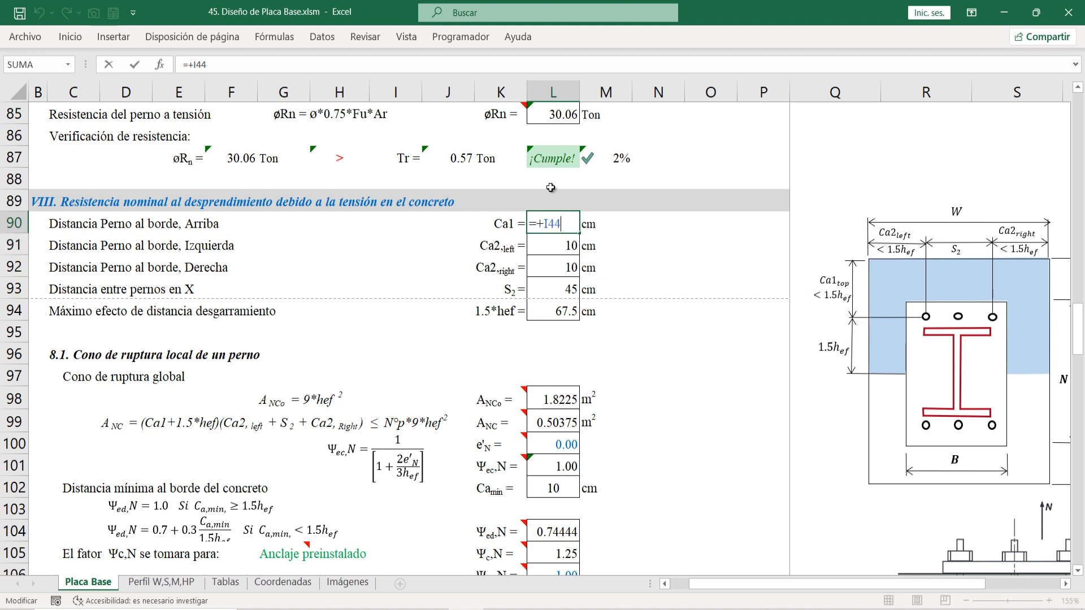
{"action": "key", "text": "Escape"}
{"action": "left_click", "coordinate": [551, 298]}
{"action": "key", "text": "F2"}
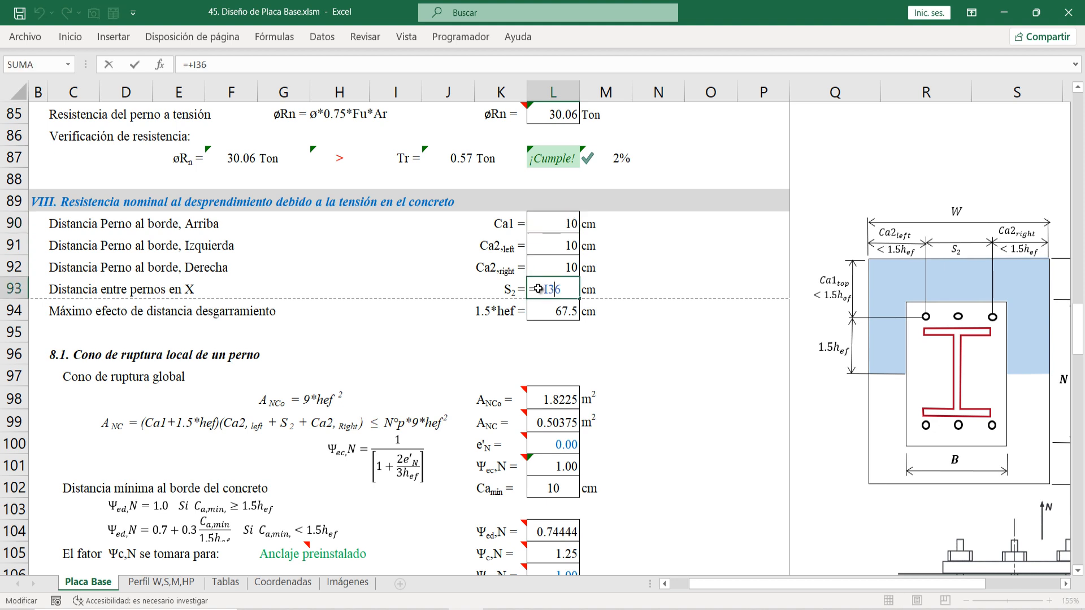
{"action": "key", "text": "Escape"}
Step: Review the maximum breakout distance row and the 1.5*hef formula in L94 that uses I20
{"action": "left_click", "coordinate": [60, 313]}
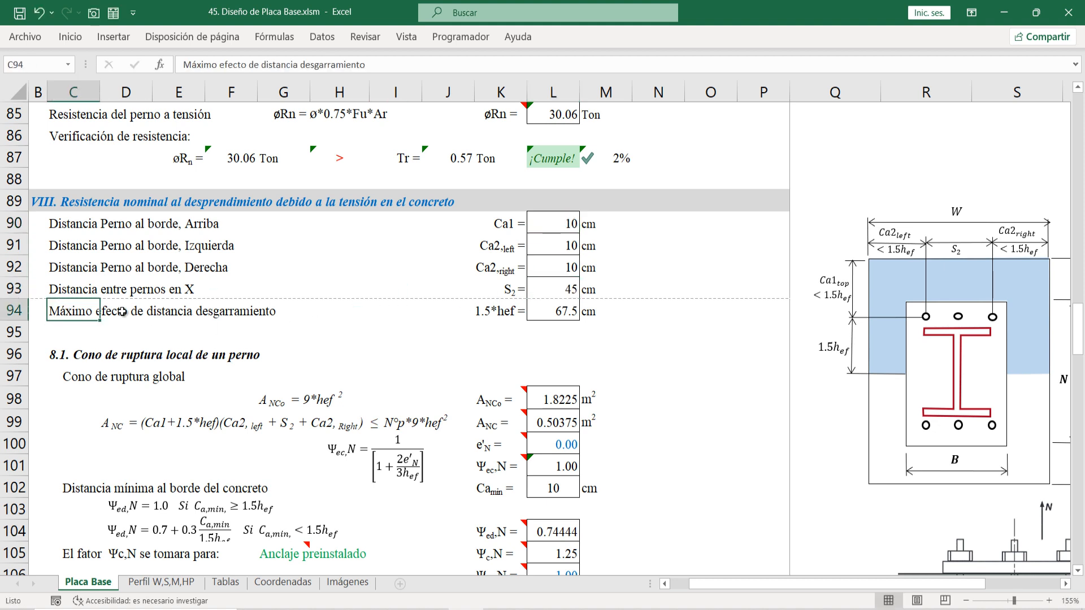
{"action": "left_click", "coordinate": [572, 316]}
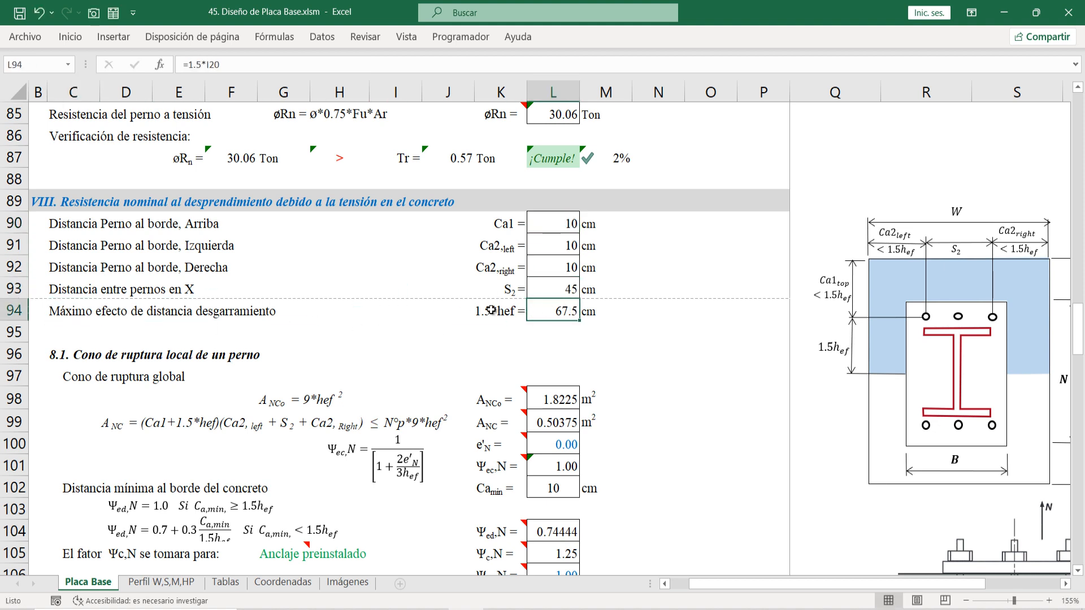
{"action": "double_click", "coordinate": [557, 313]}
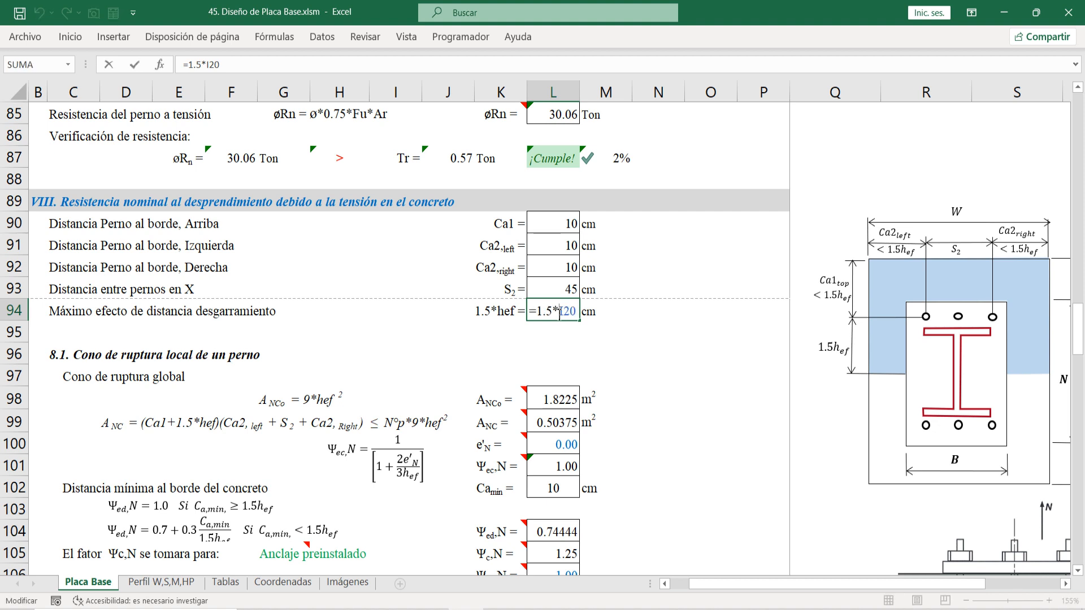
{"action": "key", "text": "Escape"}
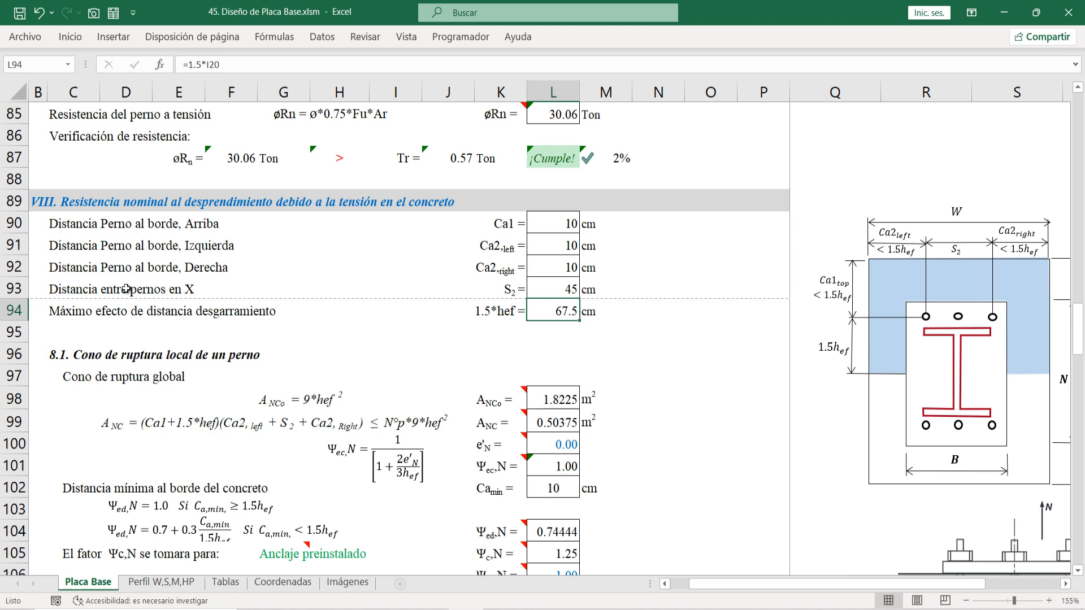
{"action": "scroll", "coordinate": [272, 278], "scroll_direction": "down", "scroll_amount": 1}
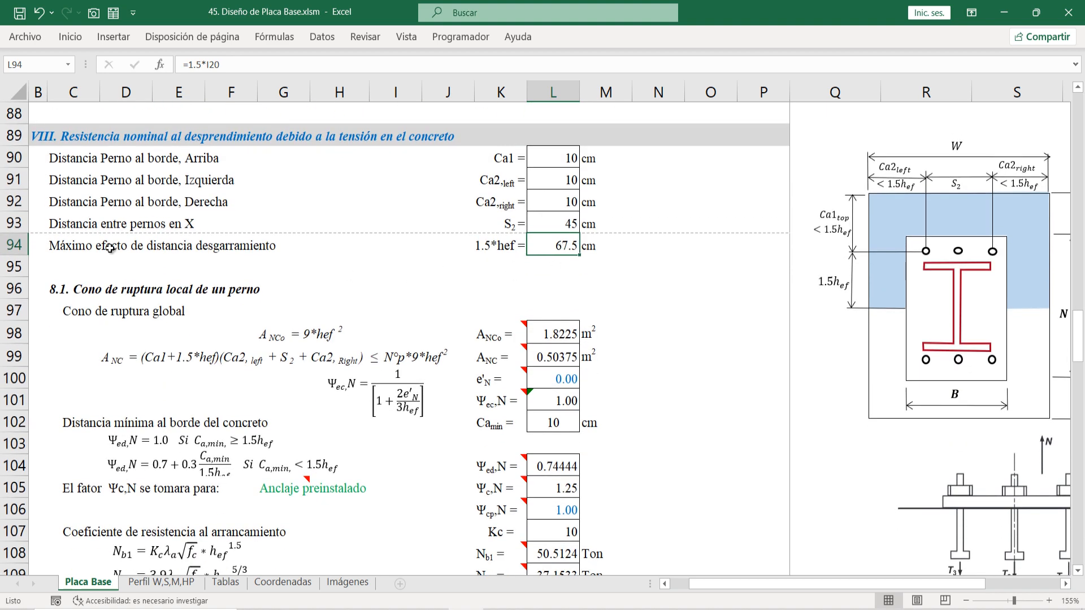
Step: Examine the ANCo formula in L98 under section 8.1, tracing it to the proposed anchorage depth in I20
{"action": "scroll", "coordinate": [85, 253], "scroll_direction": "down", "scroll_amount": 1}
{"action": "left_click", "coordinate": [29, 229]}
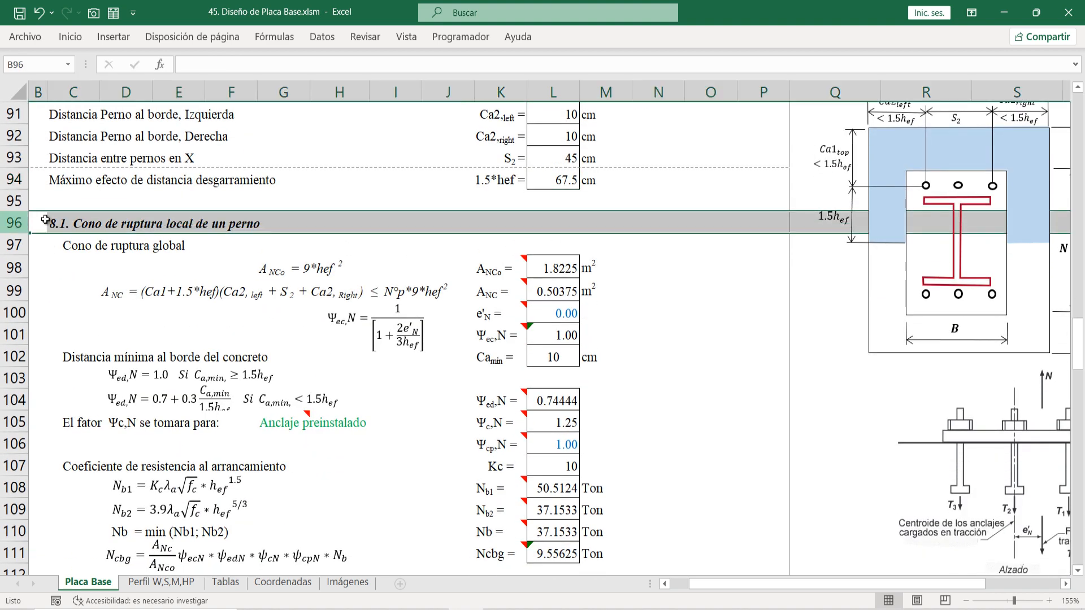
{"action": "left_click", "coordinate": [525, 263]}
{"action": "scroll", "coordinate": [410, 298], "scroll_direction": "up", "scroll_amount": 1}
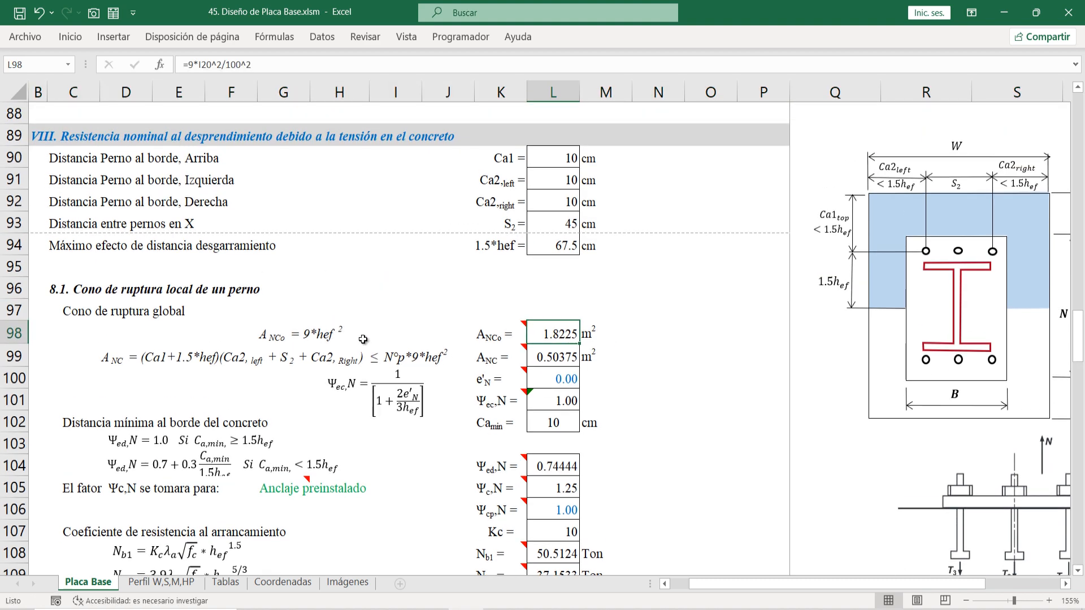
{"action": "double_click", "coordinate": [546, 336]}
{"action": "scroll", "coordinate": [430, 288], "scroll_direction": "up", "scroll_amount": 20}
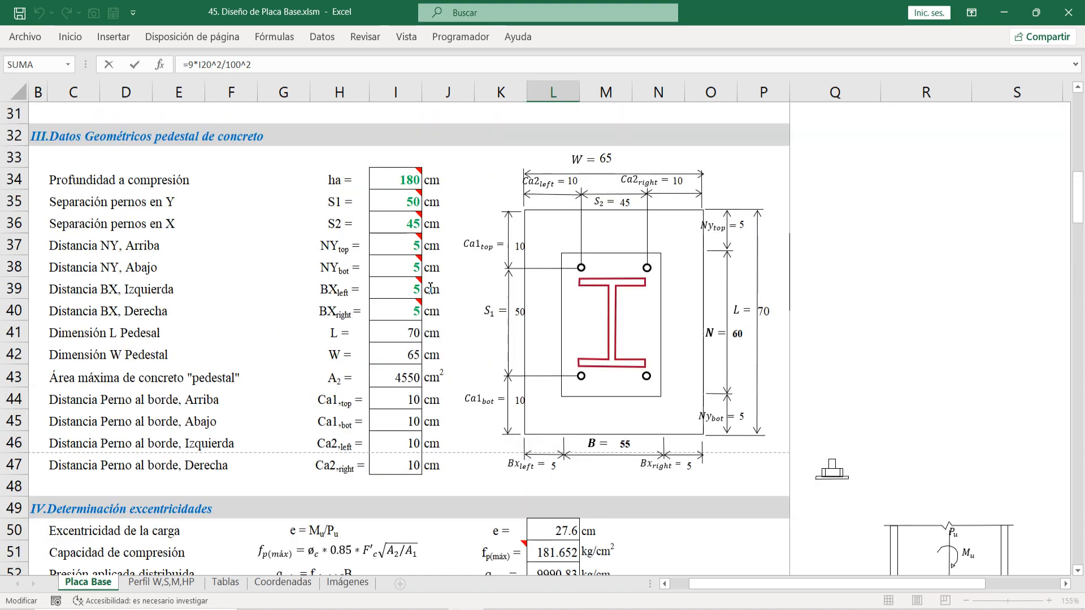
{"action": "scroll", "coordinate": [264, 324], "scroll_direction": "up", "scroll_amount": 1}
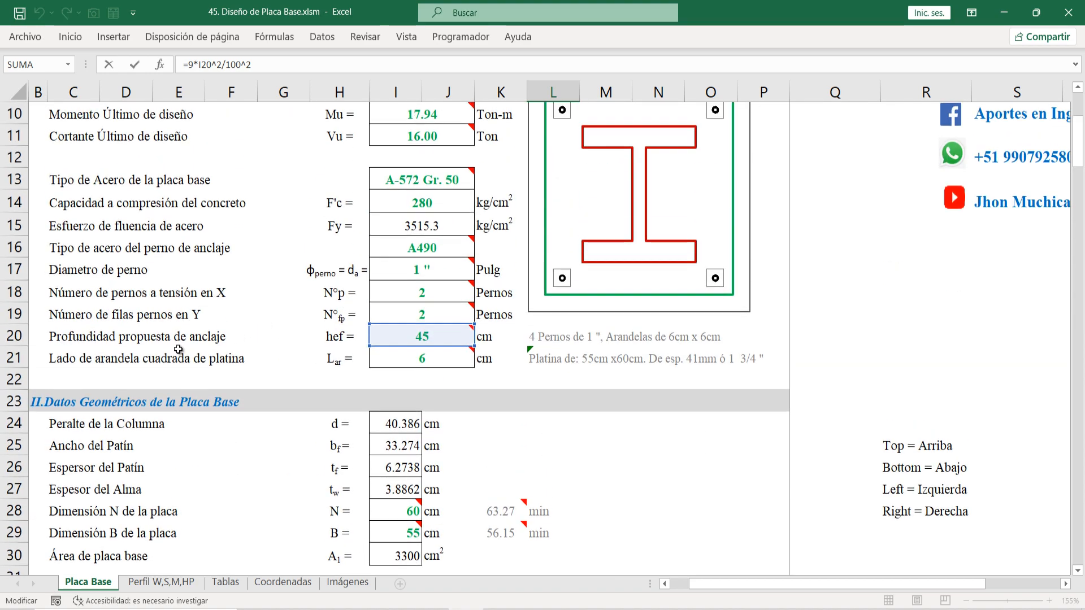
{"action": "key", "text": "Escape"}
{"action": "scroll", "coordinate": [529, 384], "scroll_direction": "down", "scroll_amount": 4}
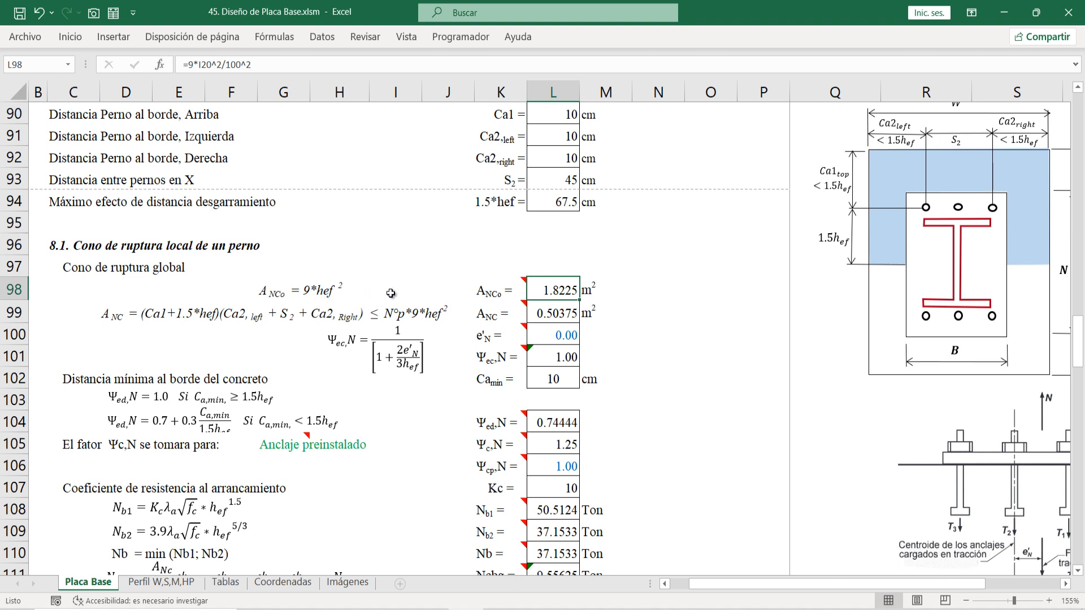
Step: Compare the ANC equation in row 99 with the shaded breakout area diagram and review the MIN formula in L99
{"action": "left_click", "coordinate": [124, 309]}
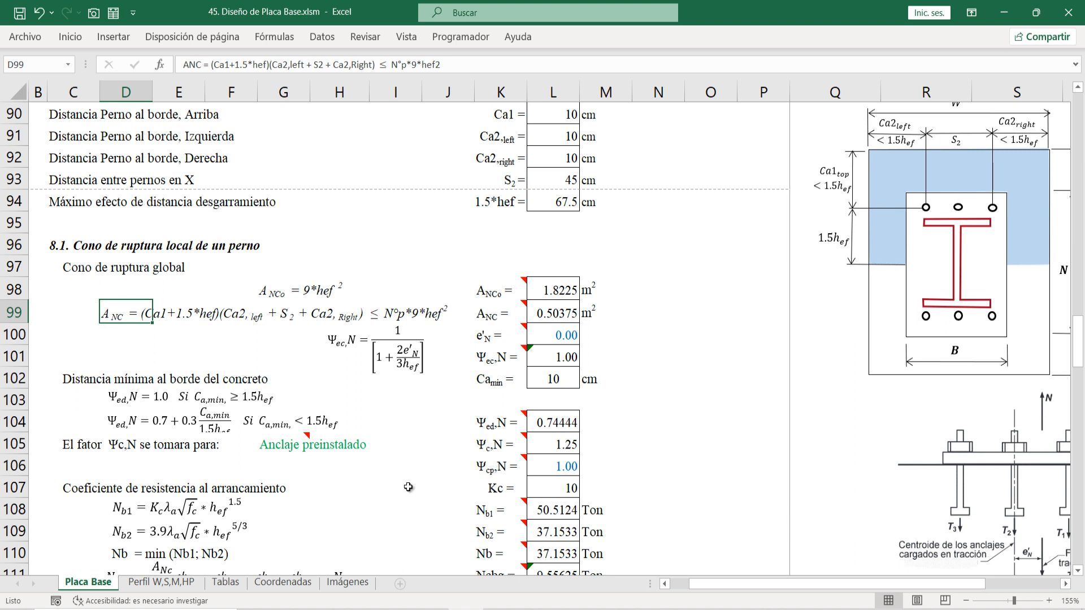
{"action": "left_click_drag", "start_coordinate": [751, 582], "coordinate": [796, 593]}
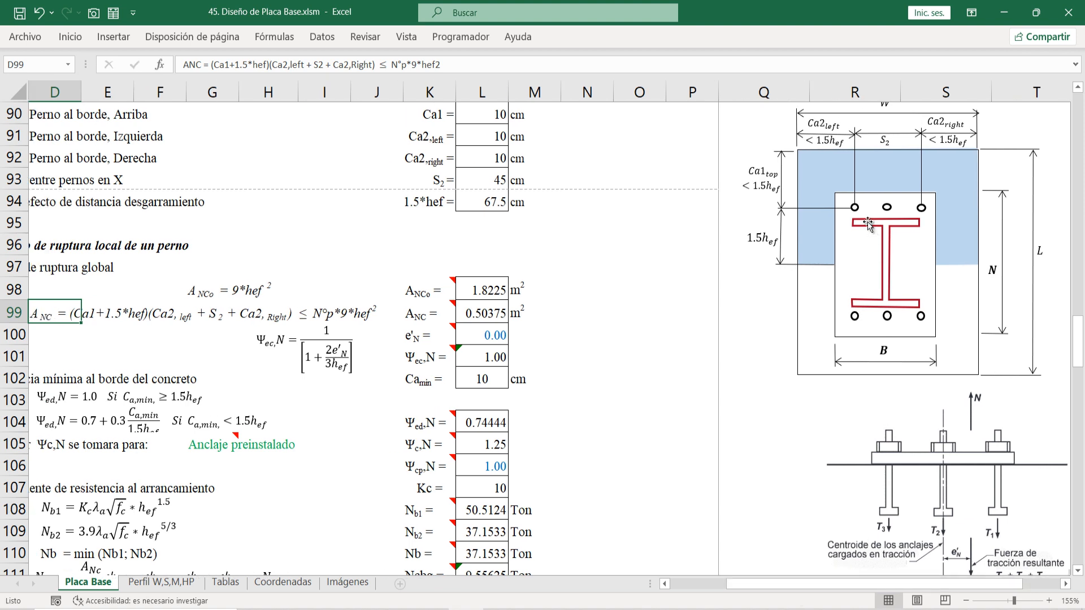
{"action": "left_click", "coordinate": [822, 248]}
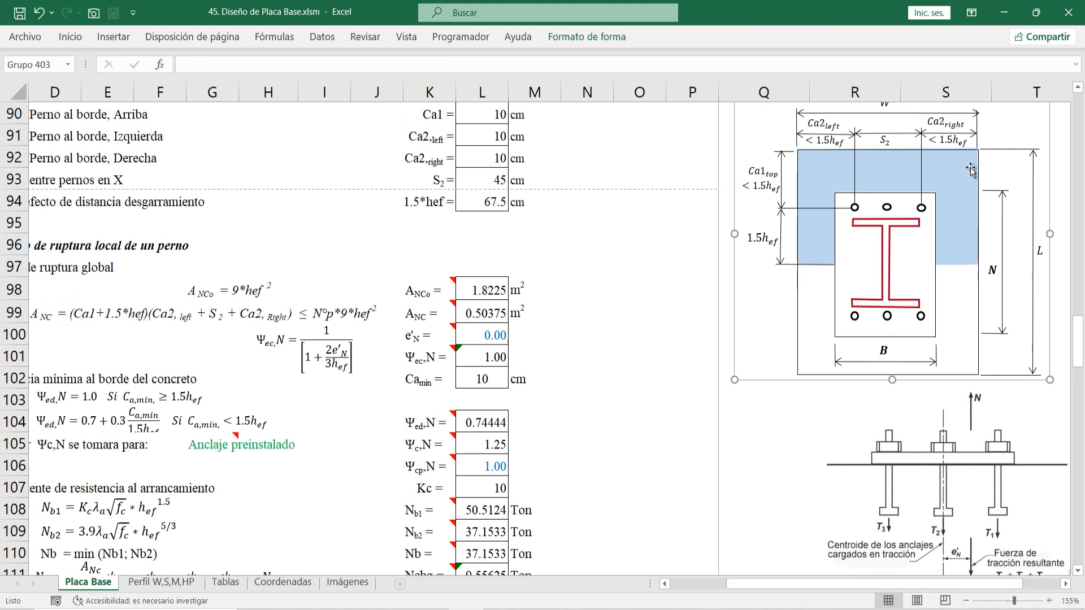
{"action": "left_click_drag", "start_coordinate": [864, 584], "coordinate": [807, 589]}
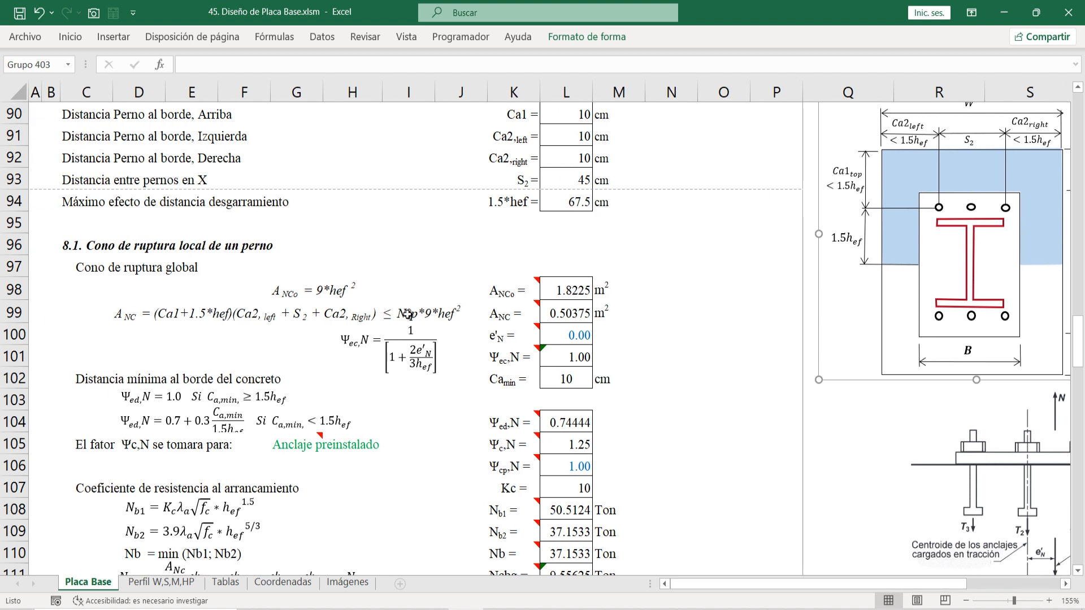
{"action": "left_click", "coordinate": [571, 314]}
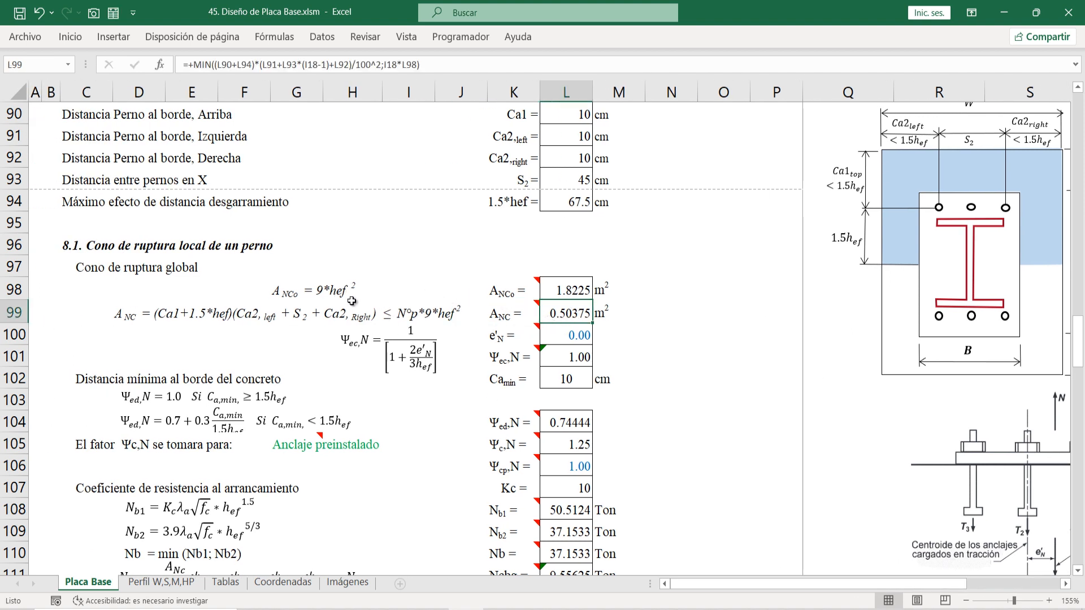
Step: Read the eccentricity e'N note attached to K100 and relate it to the Ψec,N equation beside it
{"action": "mouse_move", "coordinate": [518, 330]}
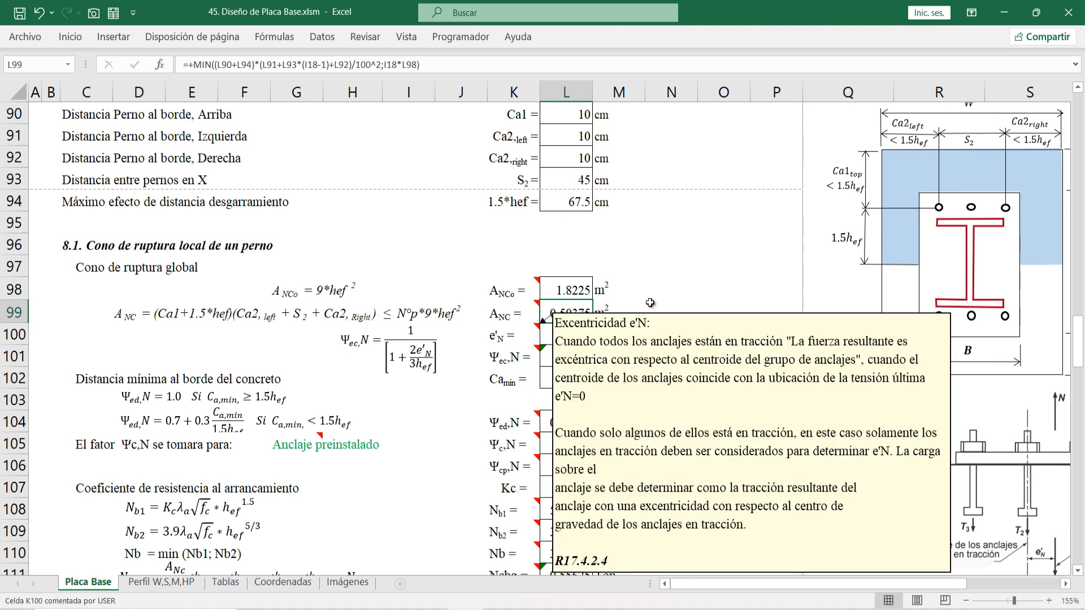
{"action": "left_click", "coordinate": [466, 342]}
{"action": "scroll", "coordinate": [588, 317], "scroll_direction": "down", "scroll_amount": 1}
{"action": "mouse_move", "coordinate": [530, 270]}
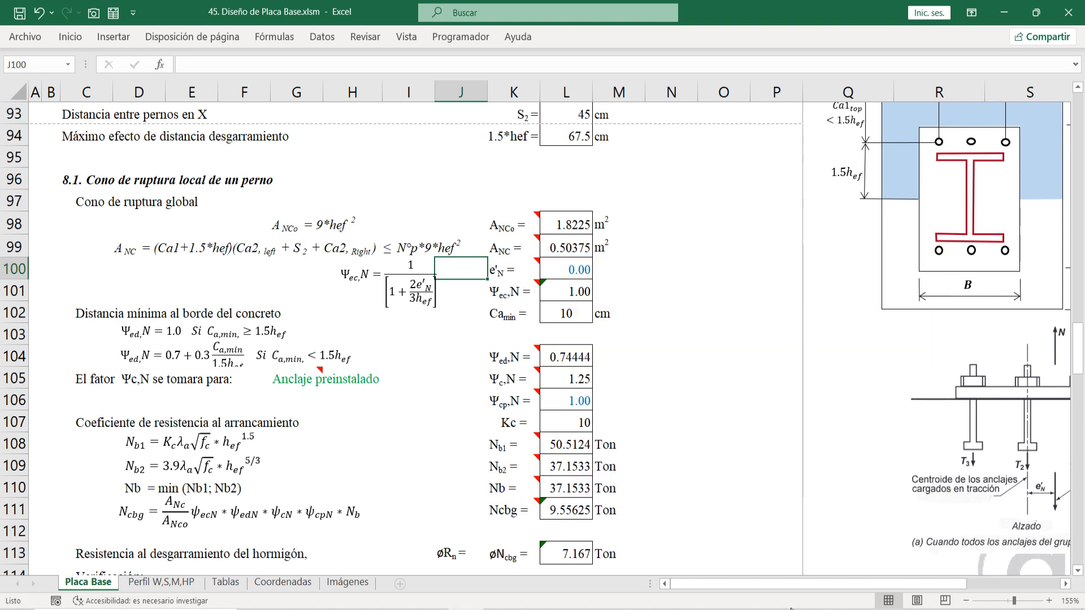
Step: Examine diagram (a) of the e'N definition figure, where all anchors in the group are in tension
{"action": "left_click_drag", "start_coordinate": [765, 582], "coordinate": [856, 584]}
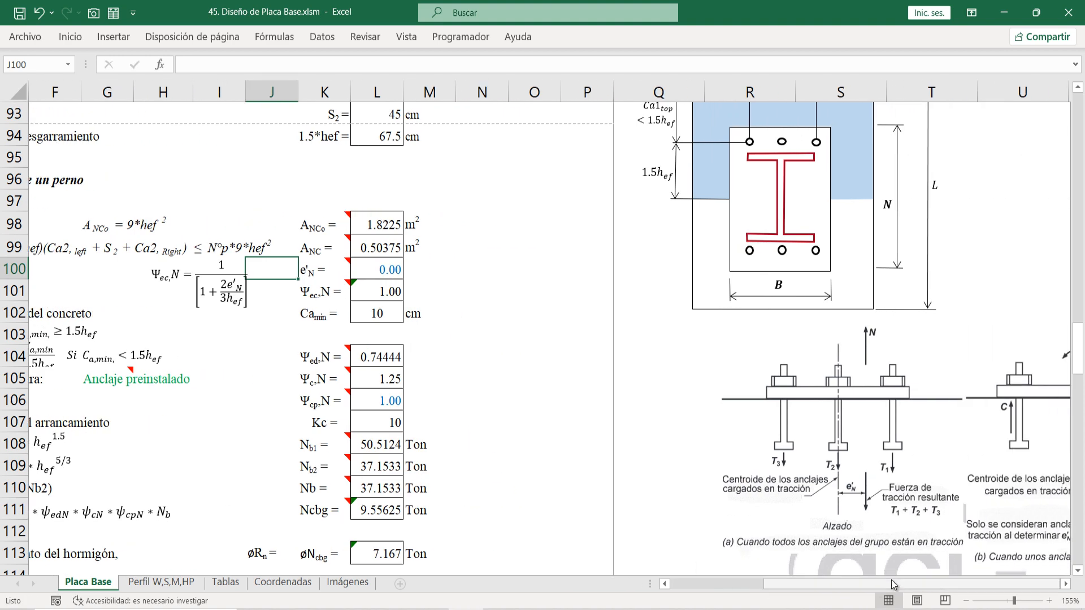
{"action": "scroll", "coordinate": [899, 486], "scroll_direction": "down", "scroll_amount": 1}
{"action": "scroll", "coordinate": [899, 486], "scroll_direction": "down", "scroll_amount": 2}
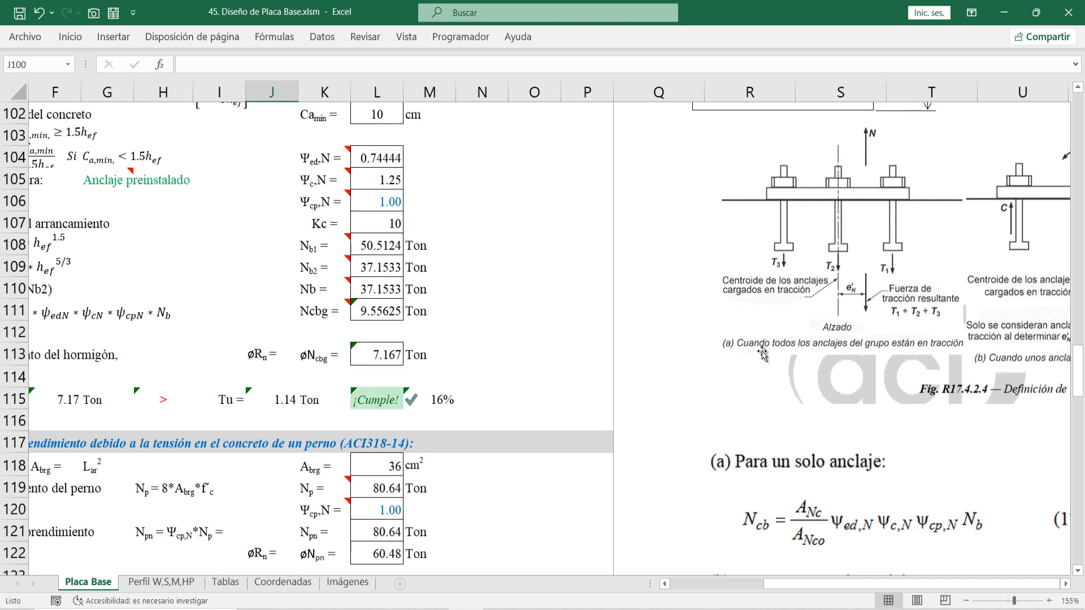
{"action": "left_click", "coordinate": [872, 354]}
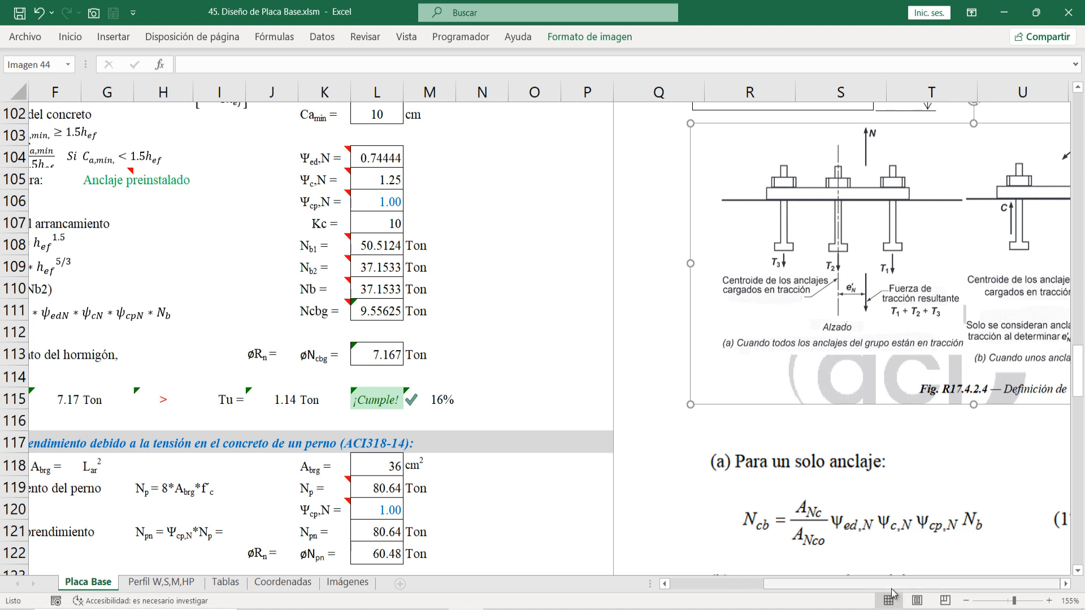
{"action": "left_click", "coordinate": [930, 588]}
{"action": "left_click", "coordinate": [1003, 590]}
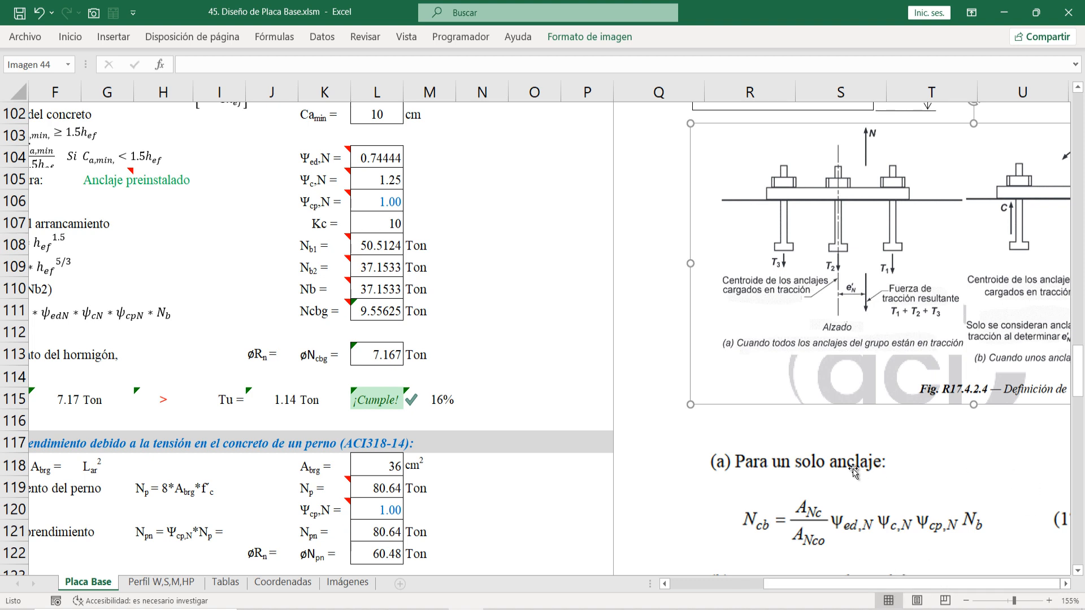
{"action": "left_click", "coordinate": [670, 509]}
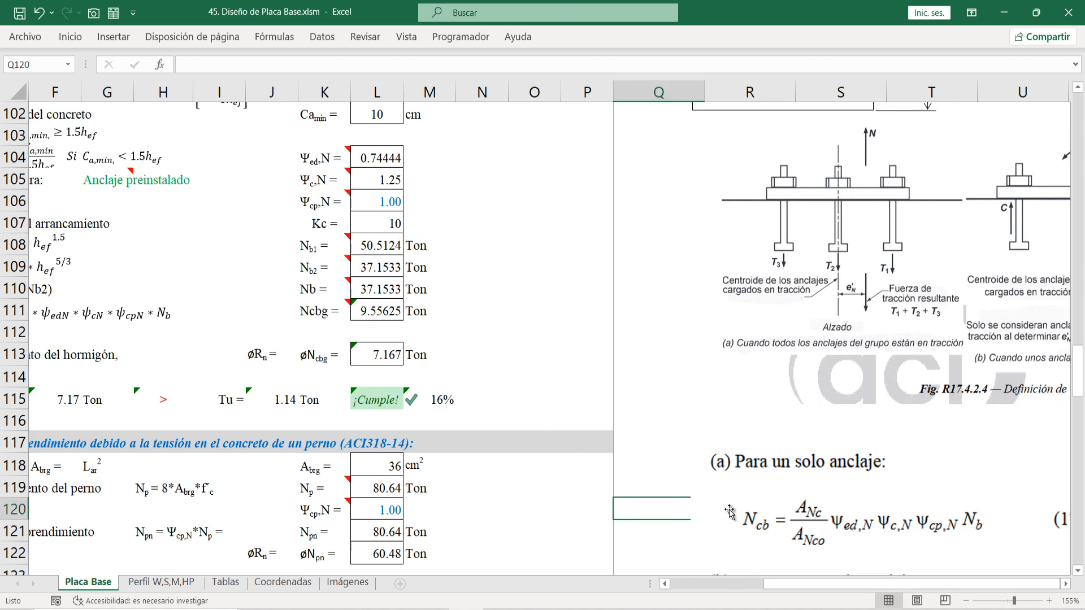
Step: Compare cases (a) and (b) of Fig. R17.4.2.4 to see how e'N is defined for an anchor group
{"action": "key", "text": "Right"}
{"action": "key", "text": "Right"}
{"action": "key", "text": "Right"}
{"action": "key", "text": "Right"}
{"action": "key", "text": "Right"}
{"action": "key", "text": "Right"}
{"action": "key", "text": "Right"}
{"action": "key", "text": "Right"}
{"action": "key", "text": "Right"}
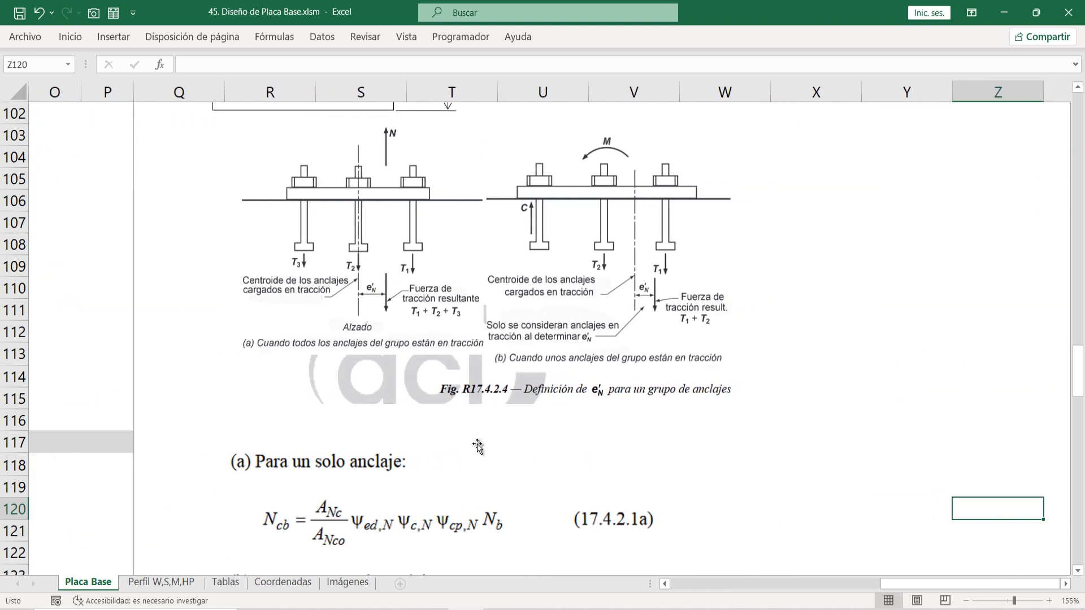
{"action": "scroll", "coordinate": [375, 296], "scroll_direction": "down", "scroll_amount": 1}
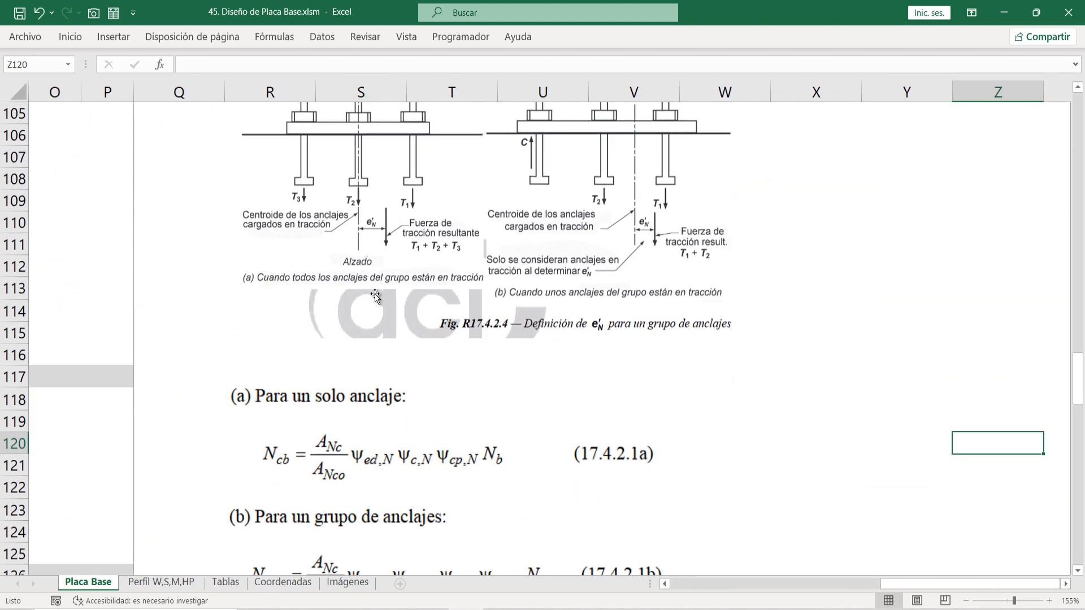
{"action": "scroll", "coordinate": [466, 263], "scroll_direction": "up", "scroll_amount": 1}
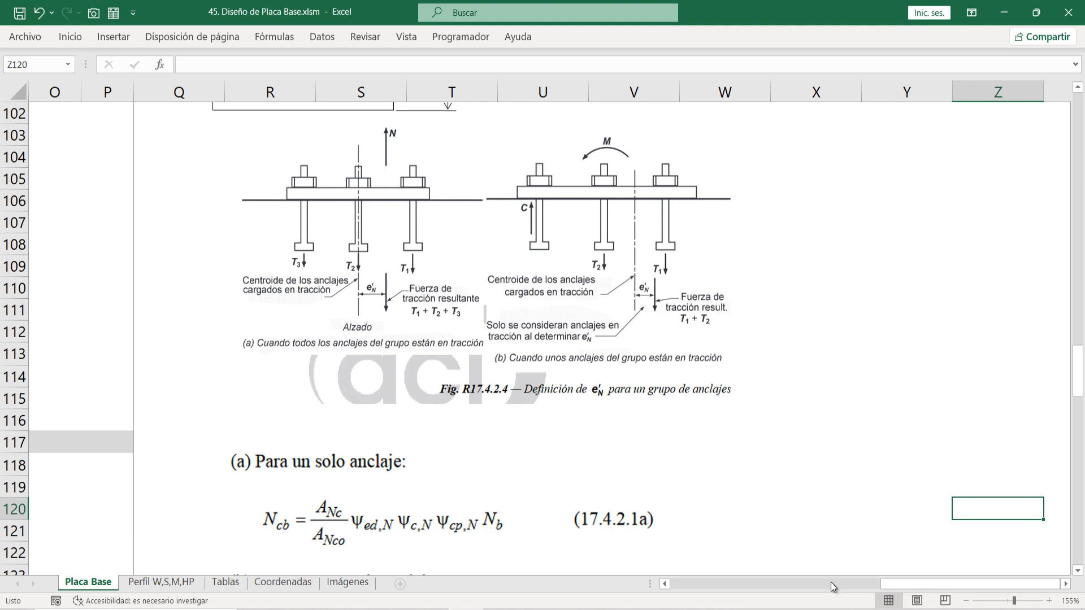
Step: Review equations 17.4.2.1a for a single anchor and 17.4.2.1b for an anchor group, and return to section 8.1
{"action": "scroll", "coordinate": [891, 581], "scroll_direction": "left", "scroll_amount": 2}
{"action": "scroll", "coordinate": [491, 298], "scroll_direction": "down", "scroll_amount": 3}
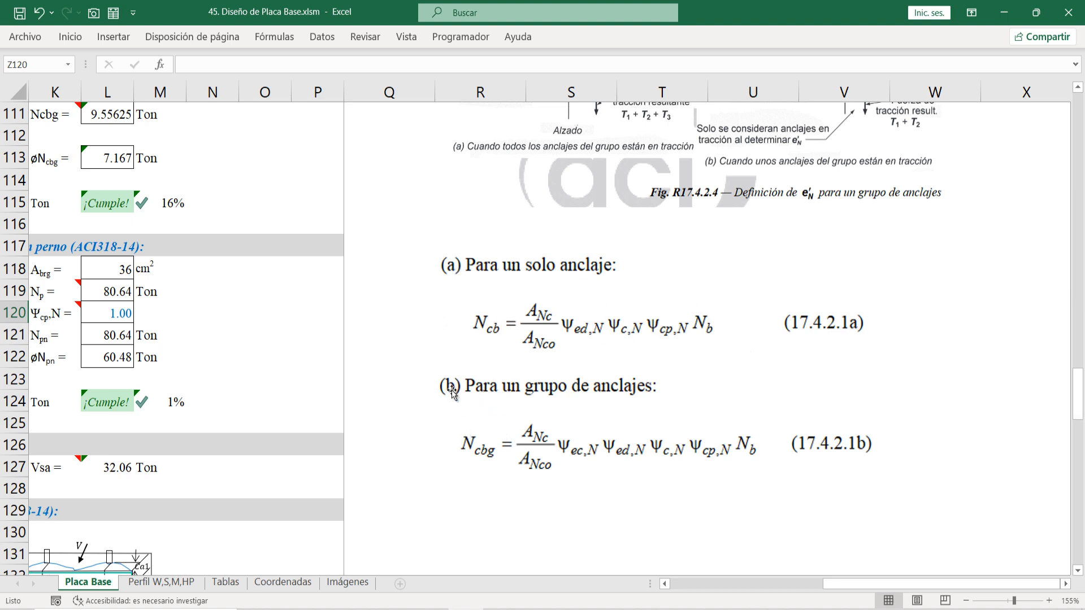
{"action": "left_click_drag", "start_coordinate": [904, 584], "coordinate": [752, 584]}
{"action": "scroll", "coordinate": [338, 310], "scroll_direction": "up", "scroll_amount": 3}
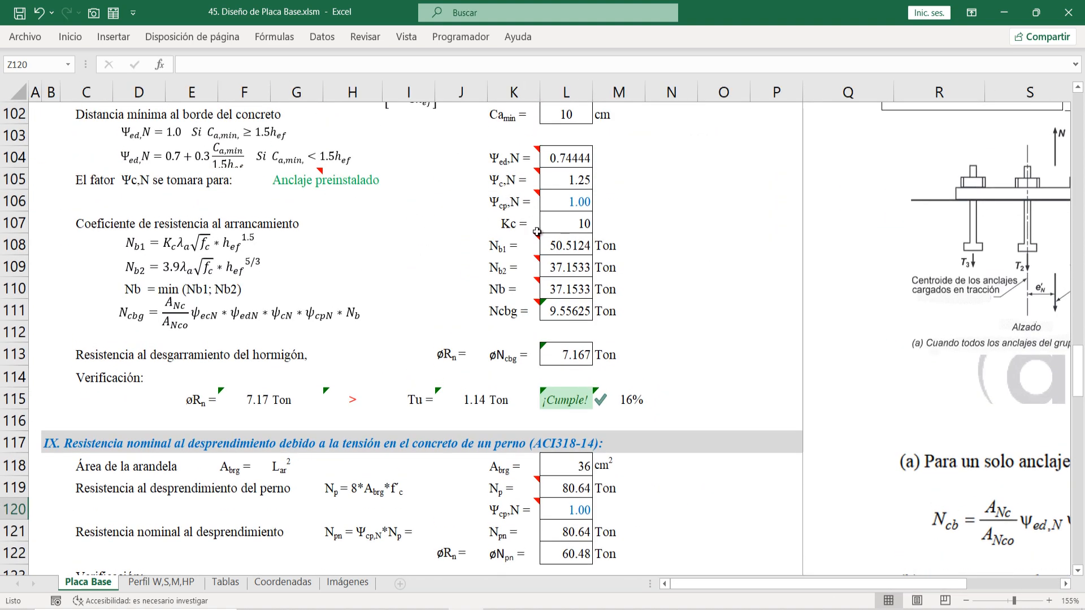
{"action": "scroll", "coordinate": [542, 240], "scroll_direction": "up", "scroll_amount": 2}
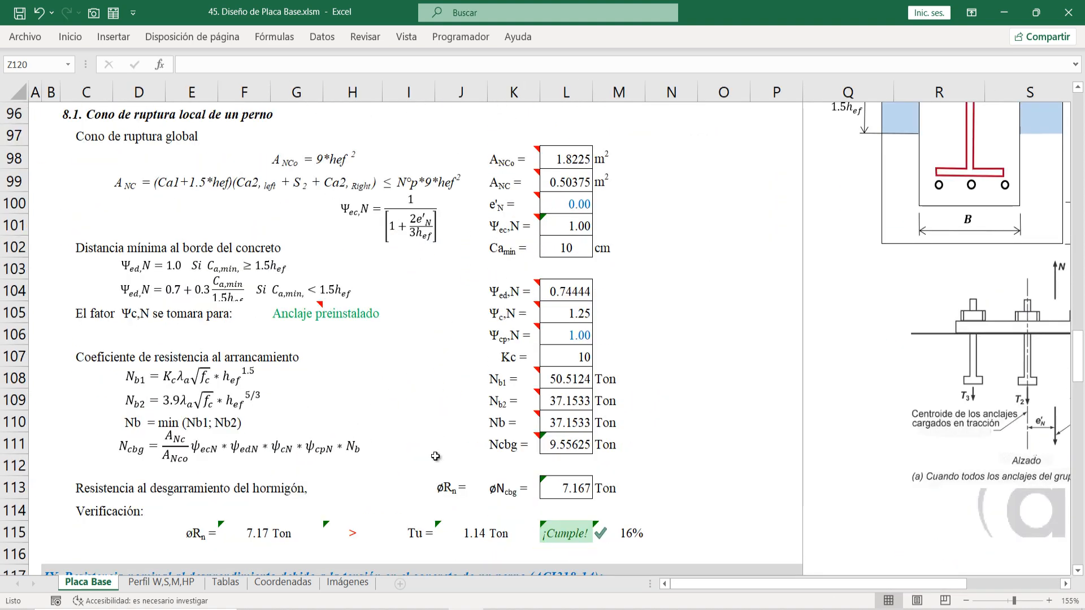
Step: Clear the eccentricity e'N in L100 and check the Ψec,N formula in L101
{"action": "left_click", "coordinate": [584, 203]}
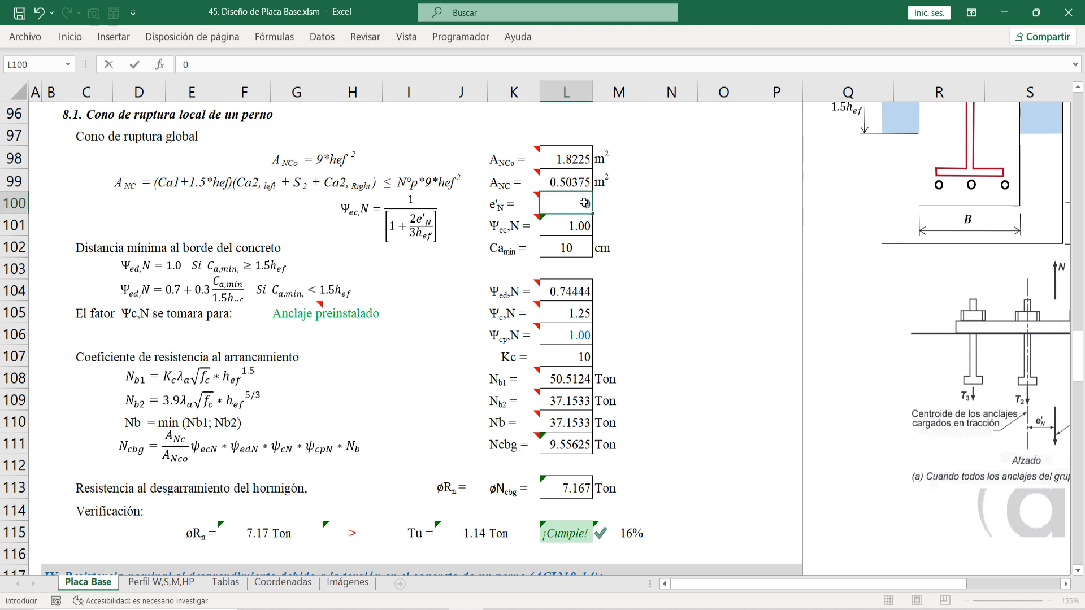
{"action": "key", "text": "Down"}
{"action": "key", "text": "Up"}
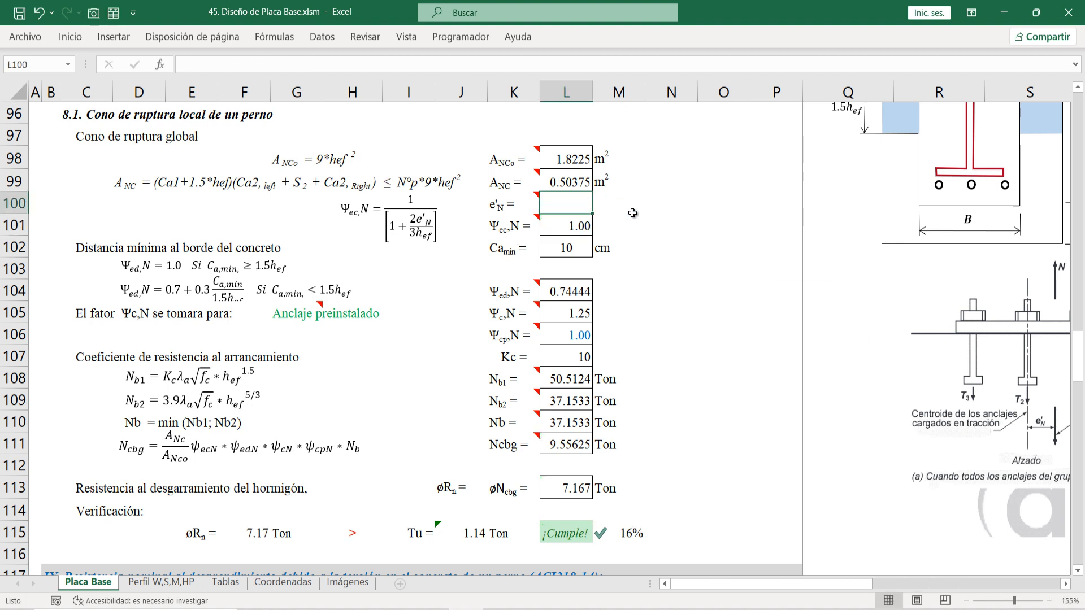
{"action": "key", "text": "Down"}
{"action": "key", "text": "Right"}
{"action": "left_click", "coordinate": [564, 228]}
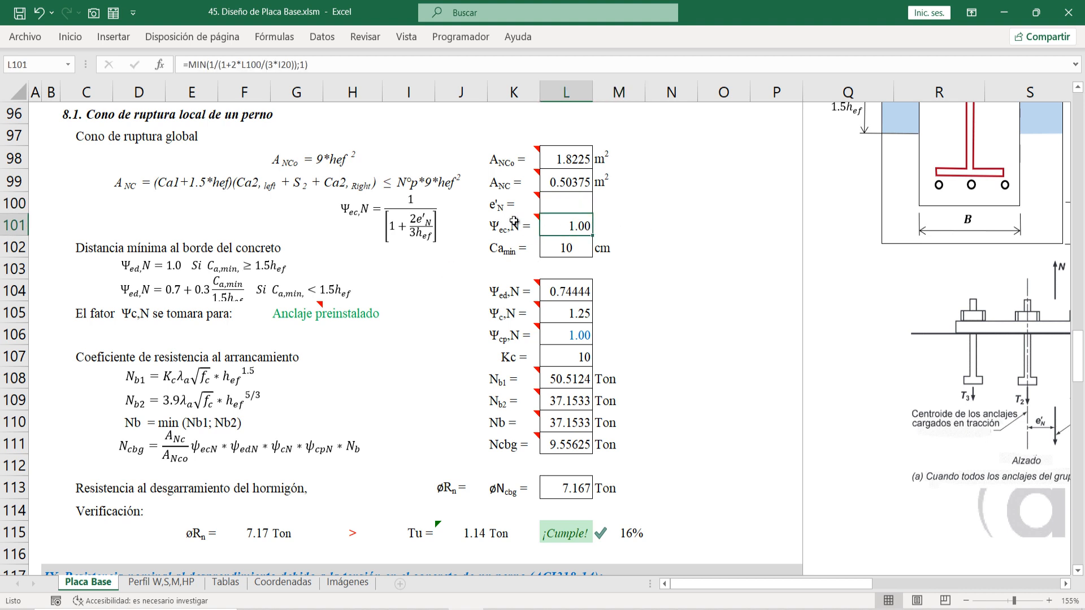
{"action": "key", "text": "Left"}
{"action": "left_click", "coordinate": [564, 230]}
{"action": "mouse_move", "coordinate": [525, 229]}
Step: Try an eccentricity e'N of 25 in L100 and undo the entry
{"action": "left_click", "coordinate": [574, 203]}
{"action": "type", "text": "25"}
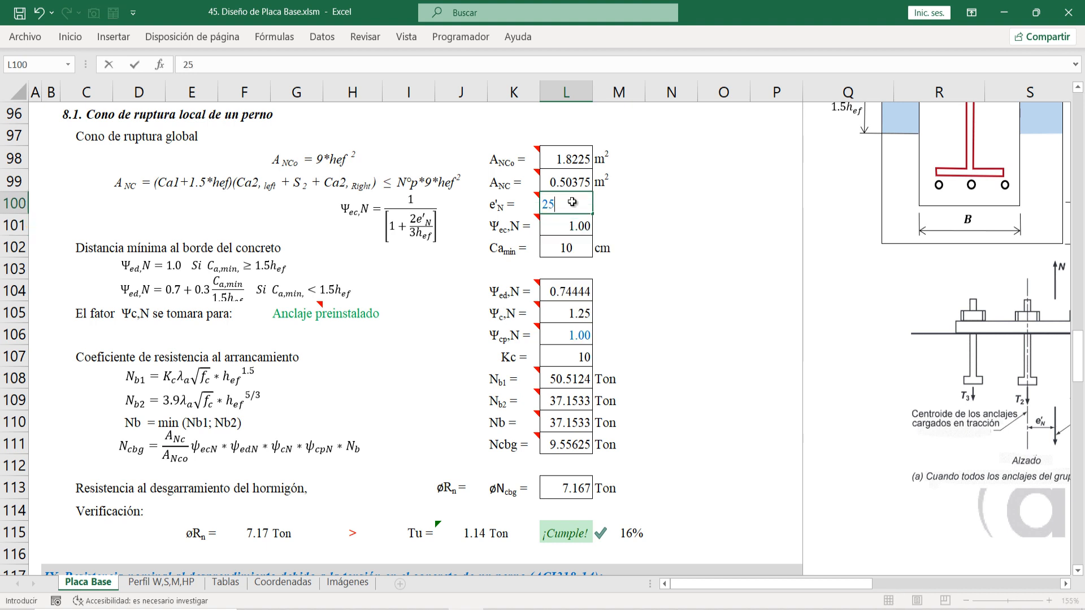
{"action": "key", "text": "Return"}
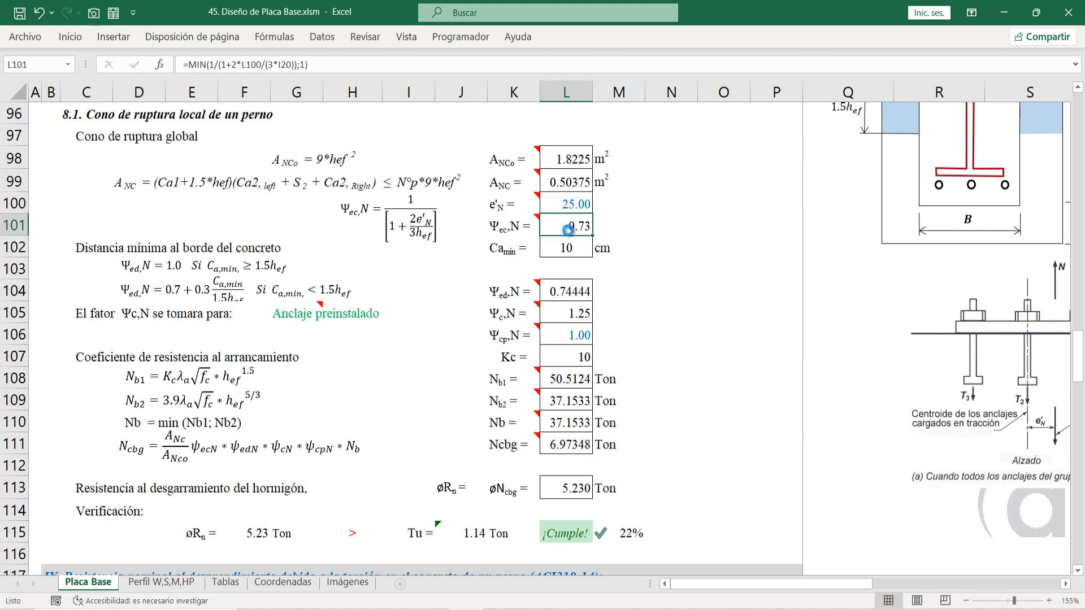
{"action": "key", "text": "ctrl+z"}
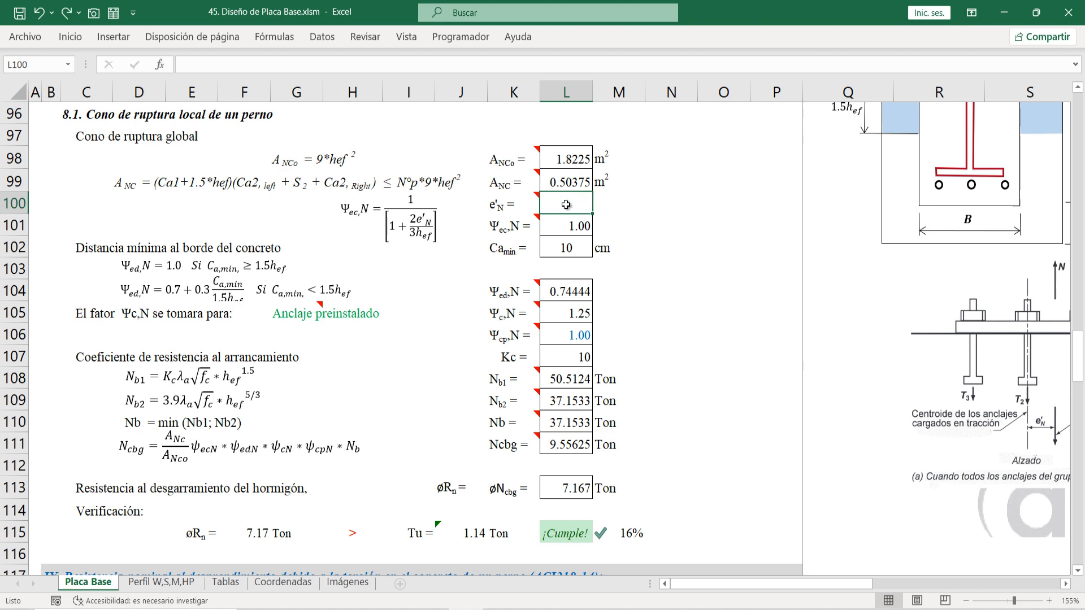
Step: Review the minimum concrete edge distance formula in L102, tracing its MIN range to L90:L92
{"action": "scroll", "coordinate": [538, 224], "scroll_direction": "down", "scroll_amount": 2}
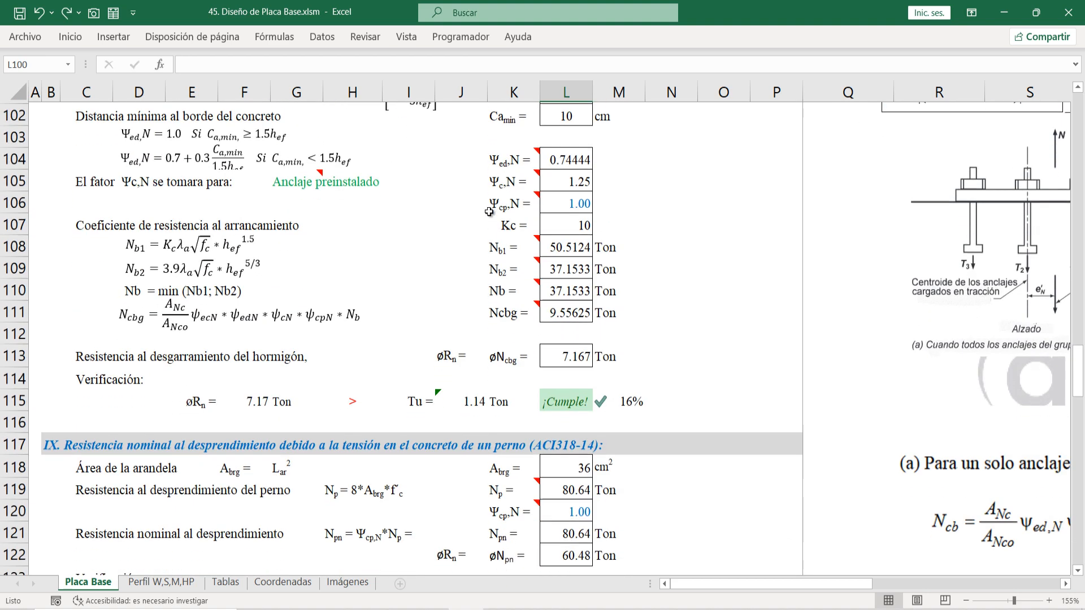
{"action": "scroll", "coordinate": [440, 277], "scroll_direction": "up", "scroll_amount": 2}
{"action": "left_click", "coordinate": [93, 253]}
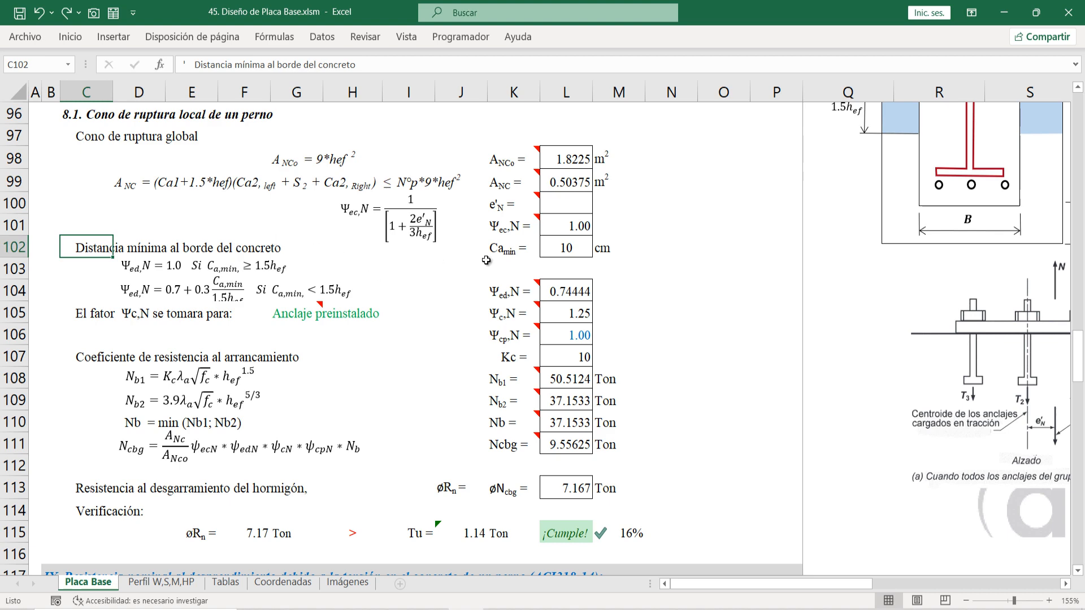
{"action": "double_click", "coordinate": [567, 250]}
{"action": "scroll", "coordinate": [559, 254], "scroll_direction": "up", "scroll_amount": 6}
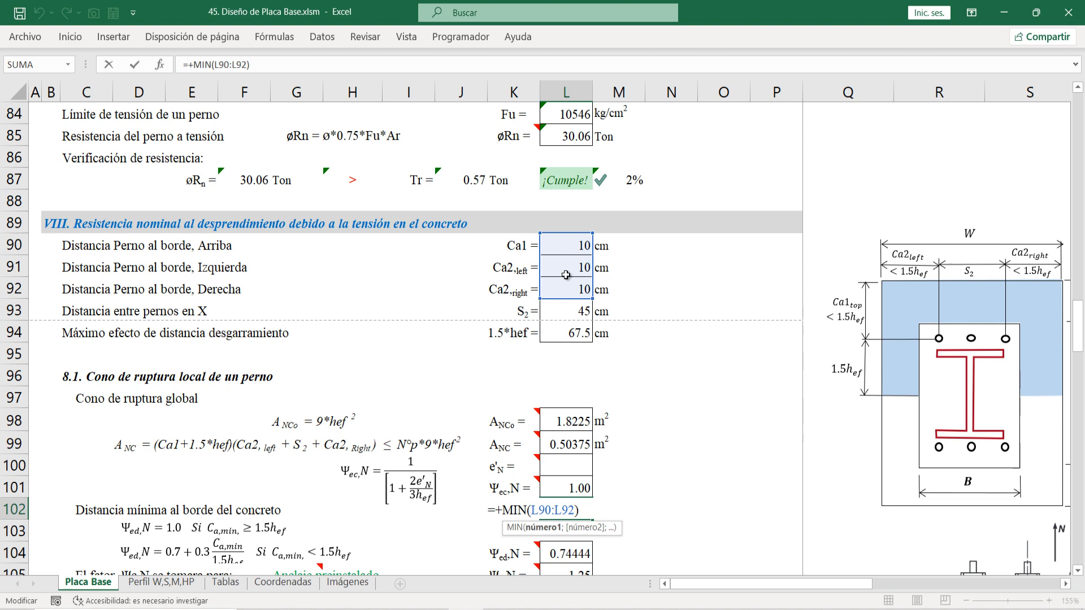
{"action": "key", "text": "Escape"}
{"action": "scroll", "coordinate": [531, 292], "scroll_direction": "down", "scroll_amount": 4}
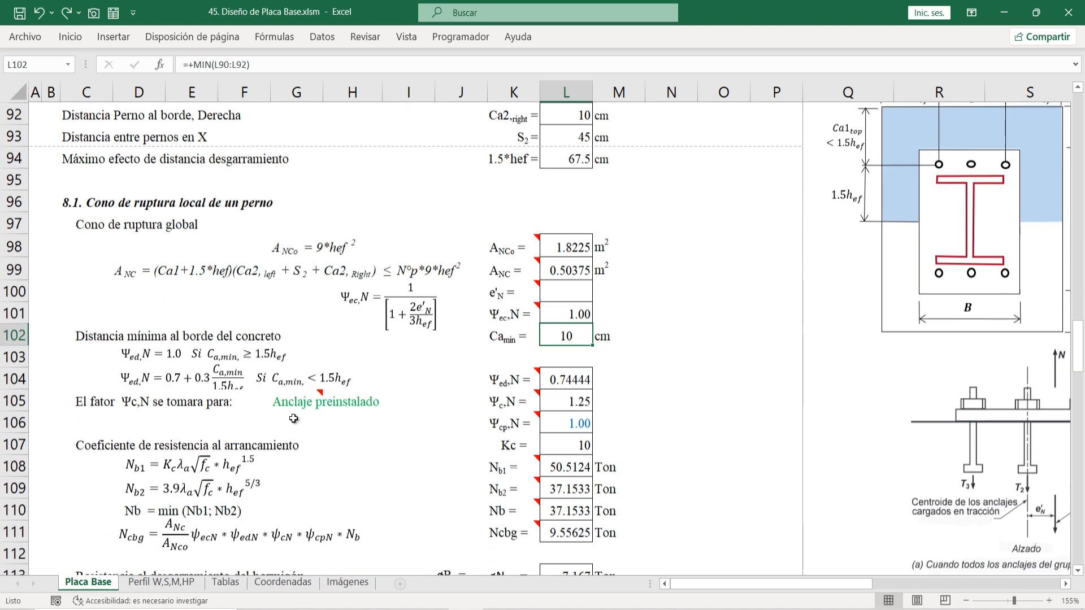
Step: Compare the two Ψed,N conditions with the SI formula in L104, tracing its references to L102 and L94
{"action": "left_click", "coordinate": [87, 257]}
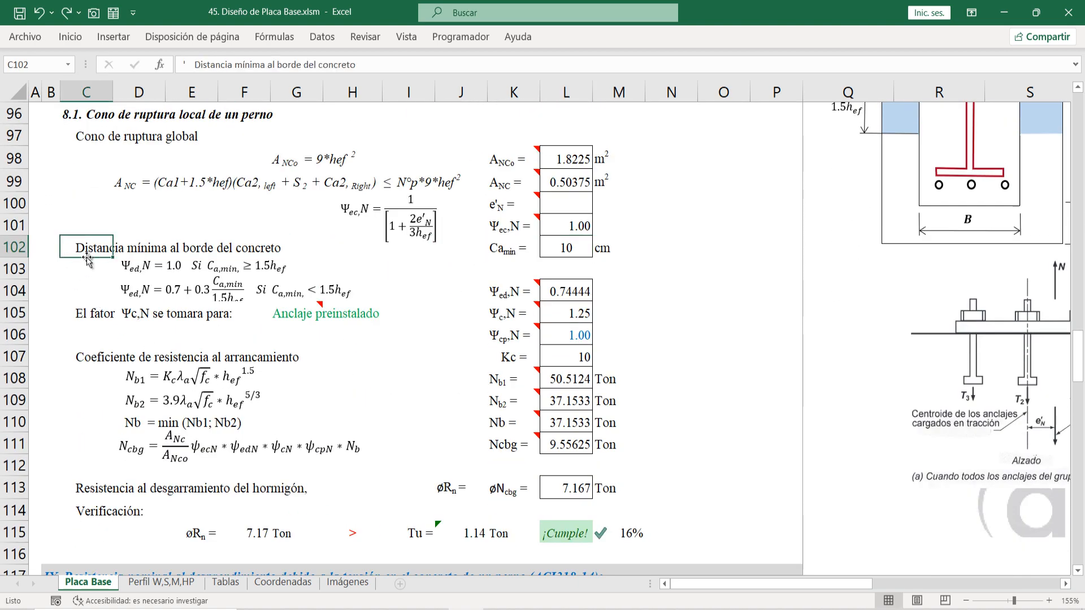
{"action": "left_click", "coordinate": [130, 265]}
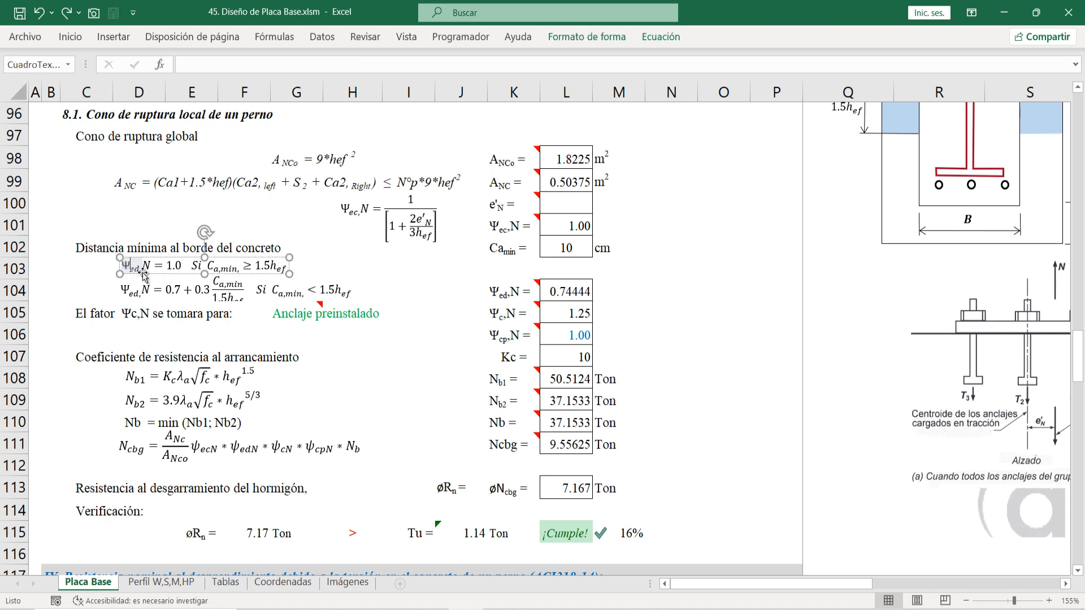
{"action": "left_click", "coordinate": [428, 289]}
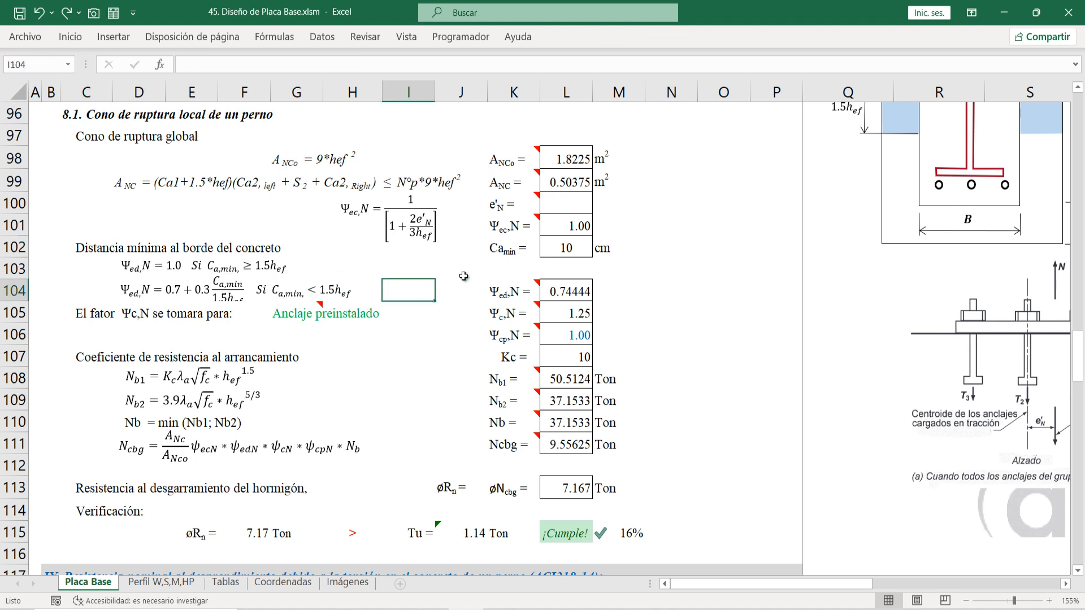
{"action": "left_click", "coordinate": [568, 292]}
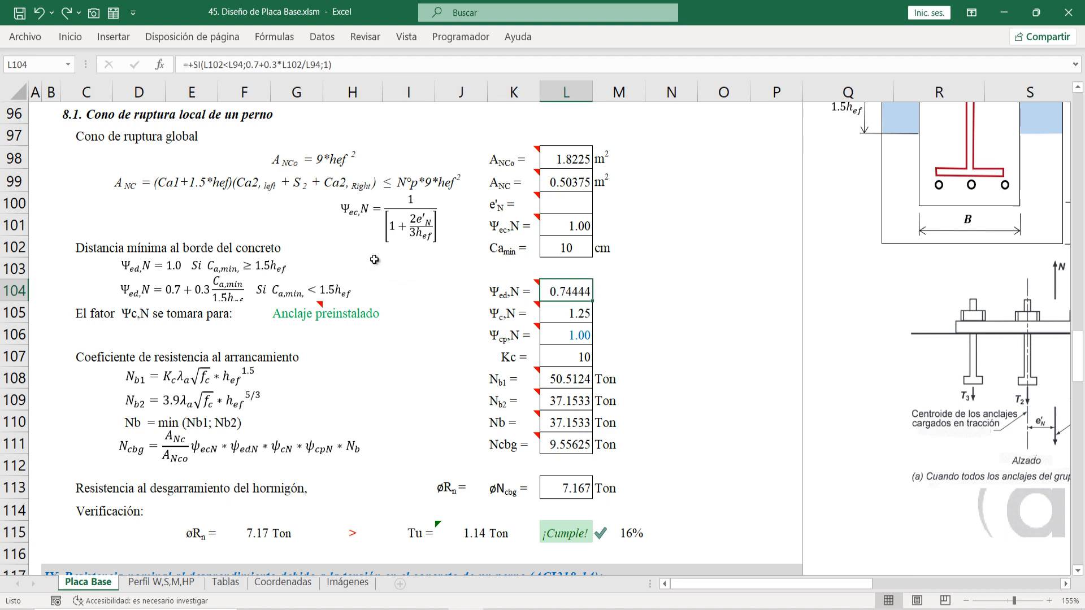
{"action": "scroll", "coordinate": [299, 288], "scroll_direction": "up", "scroll_amount": 3}
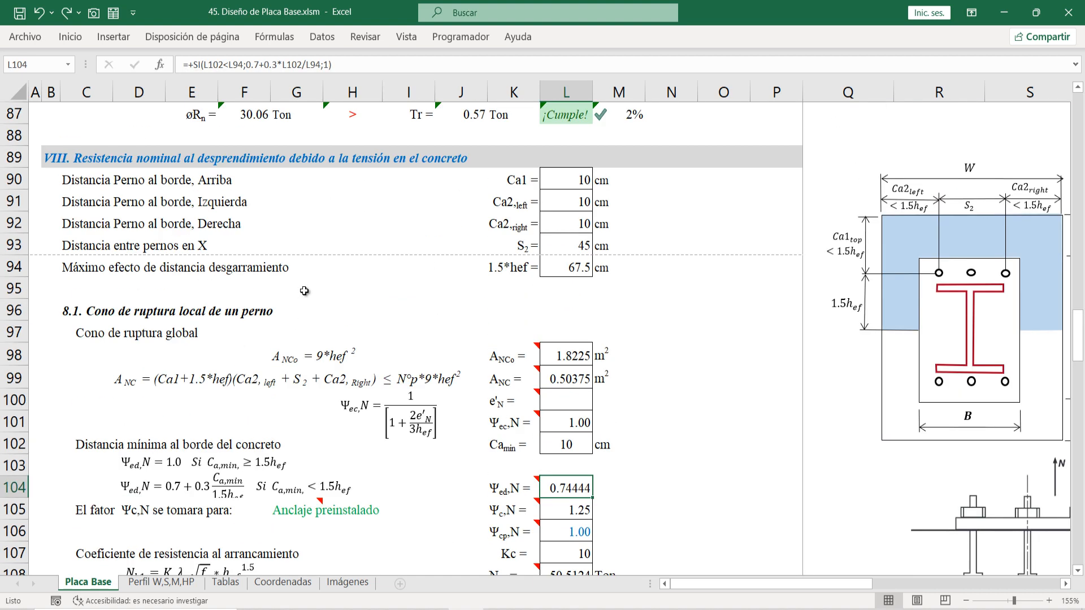
{"action": "scroll", "coordinate": [407, 326], "scroll_direction": "down", "scroll_amount": 3}
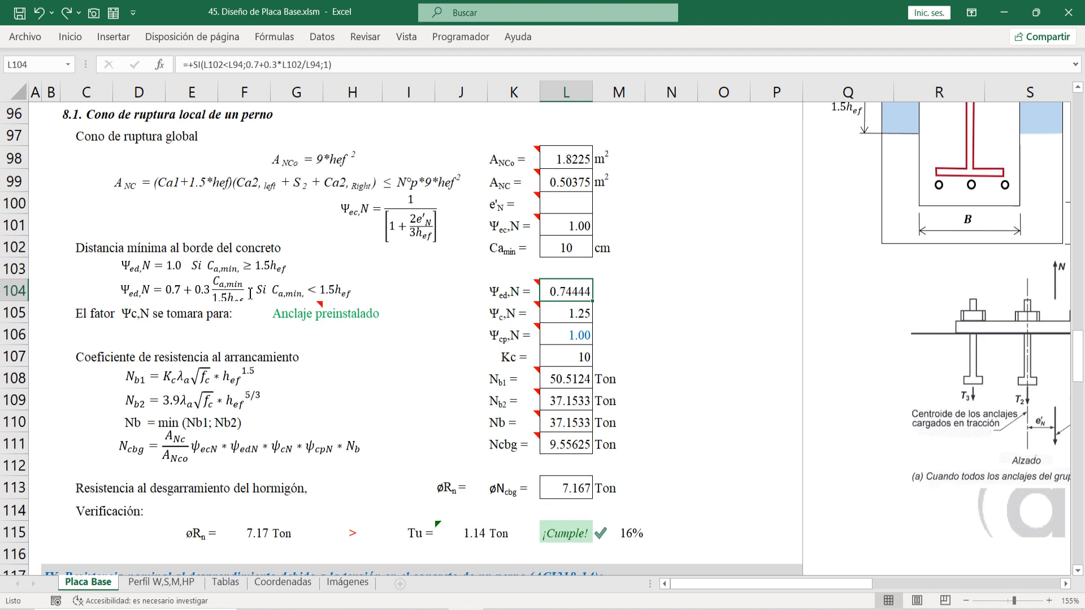
{"action": "double_click", "coordinate": [558, 293]}
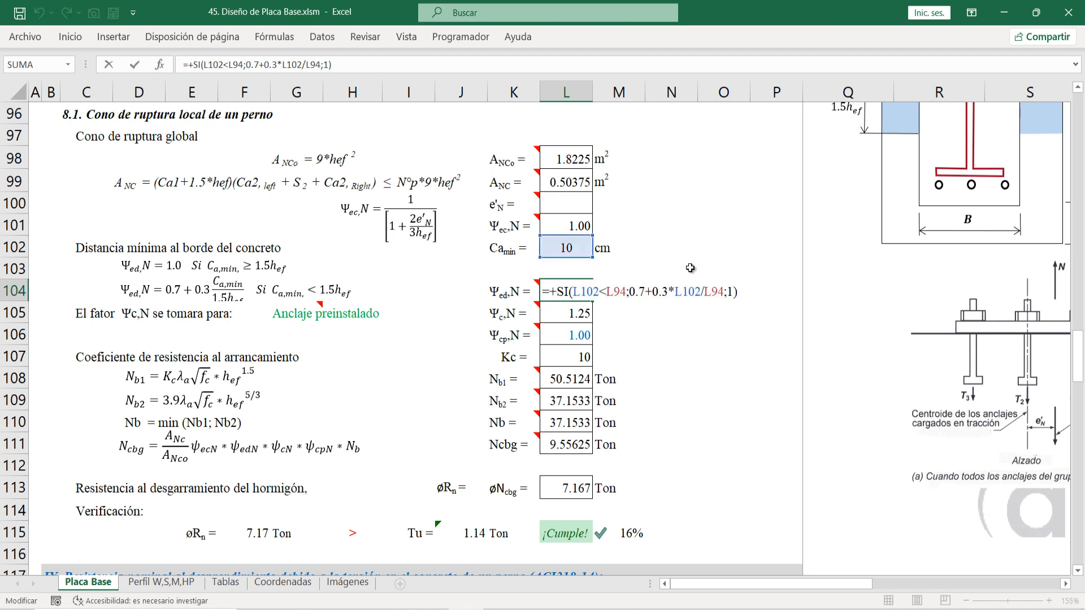
{"action": "key", "text": "Escape"}
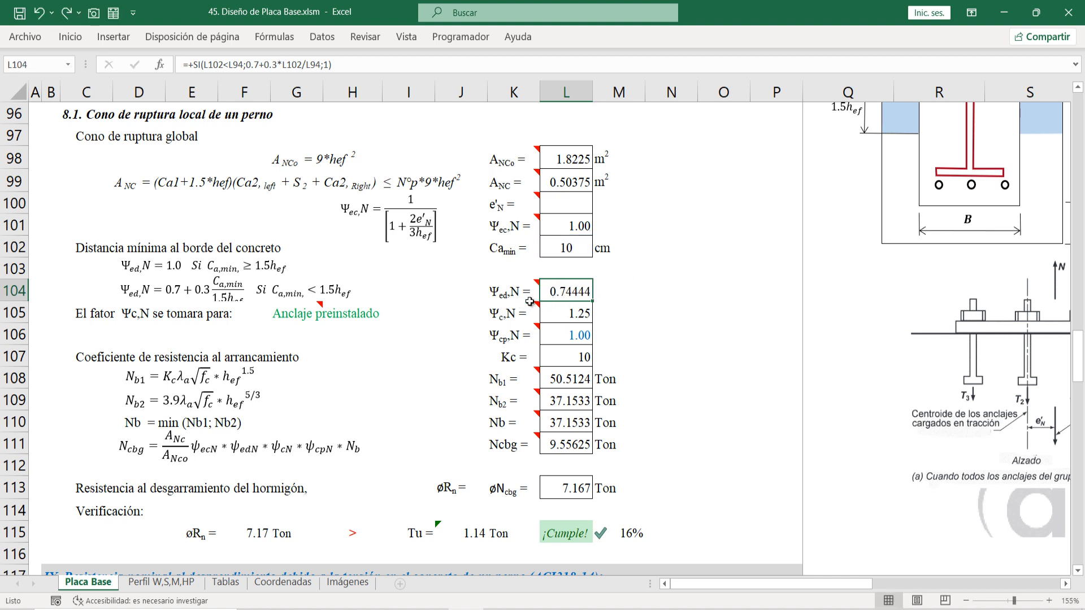
Step: Switch the anchor type in G105 to Anclaje postinstalados and back to Anclaje preinstalado
{"action": "left_click", "coordinate": [106, 320]}
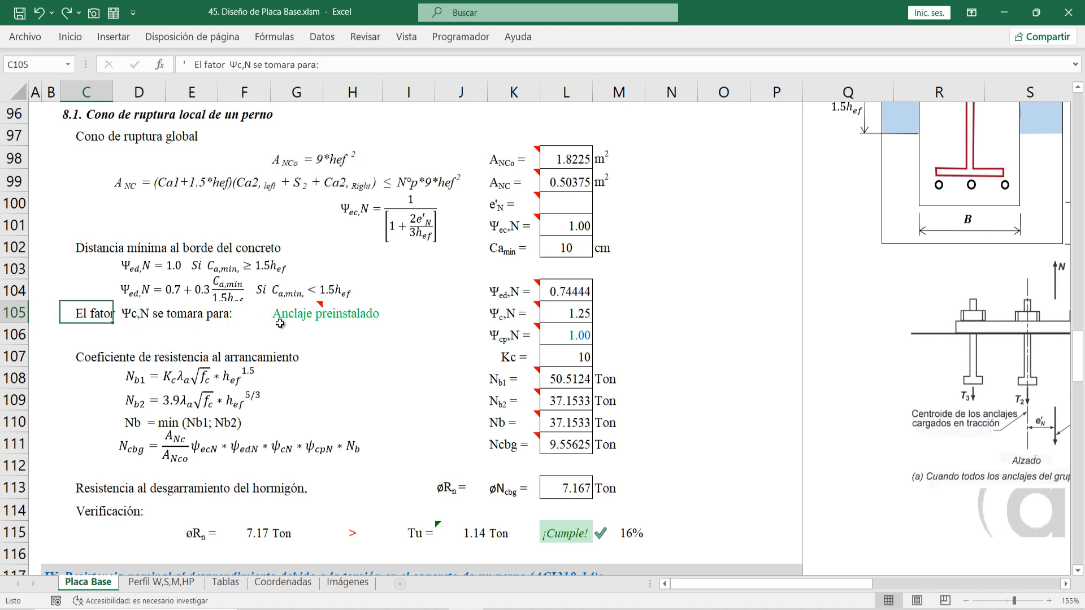
{"action": "left_click", "coordinate": [313, 317]}
{"action": "left_click", "coordinate": [330, 316]}
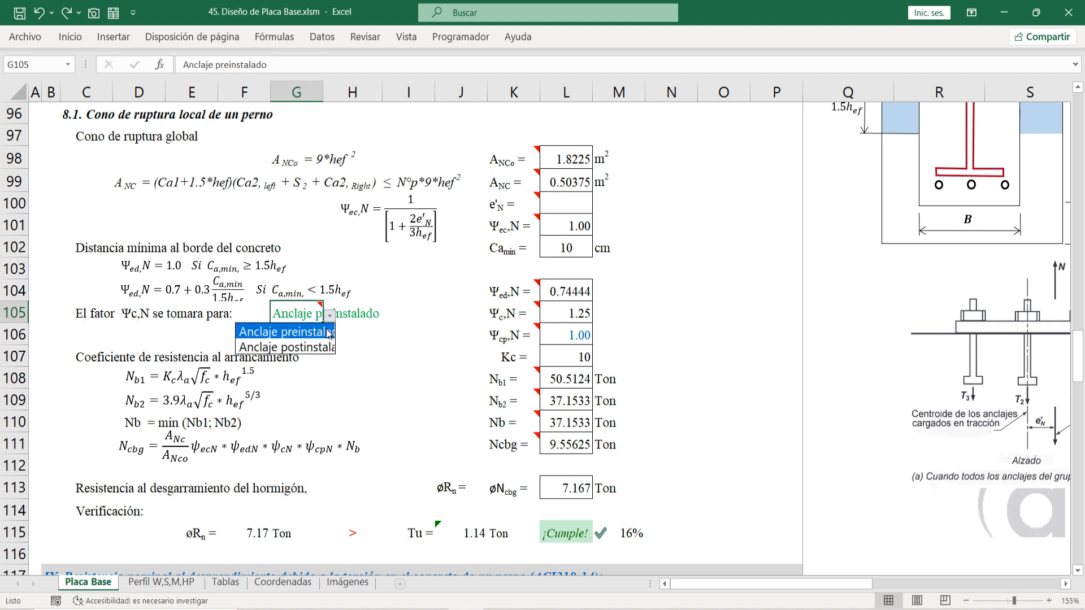
{"action": "left_click", "coordinate": [315, 333]}
{"action": "left_click", "coordinate": [331, 316]}
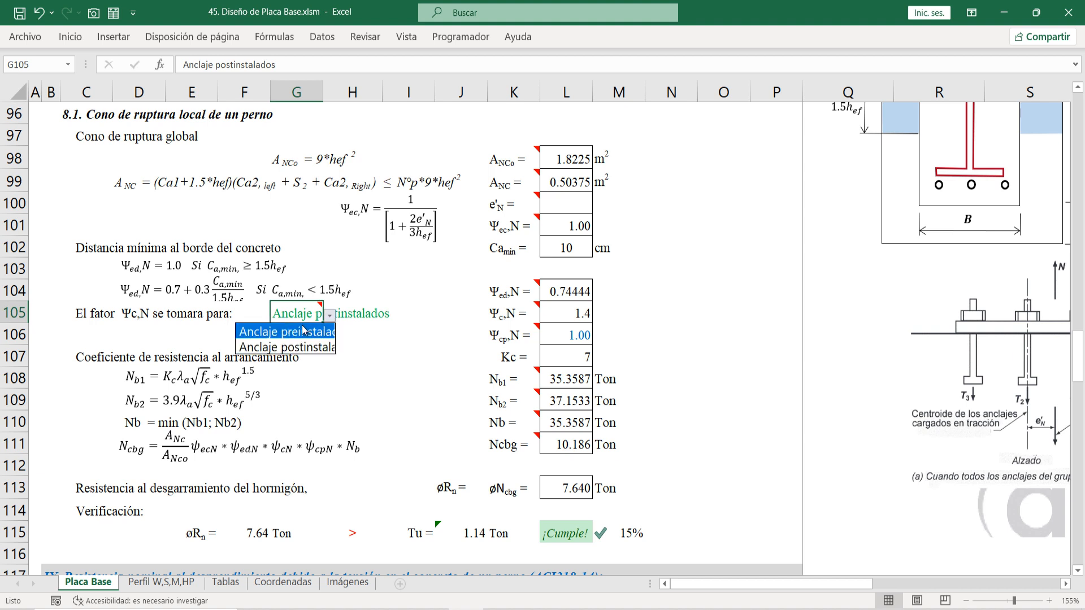
{"action": "left_click", "coordinate": [299, 330]}
{"action": "left_click", "coordinate": [559, 298]}
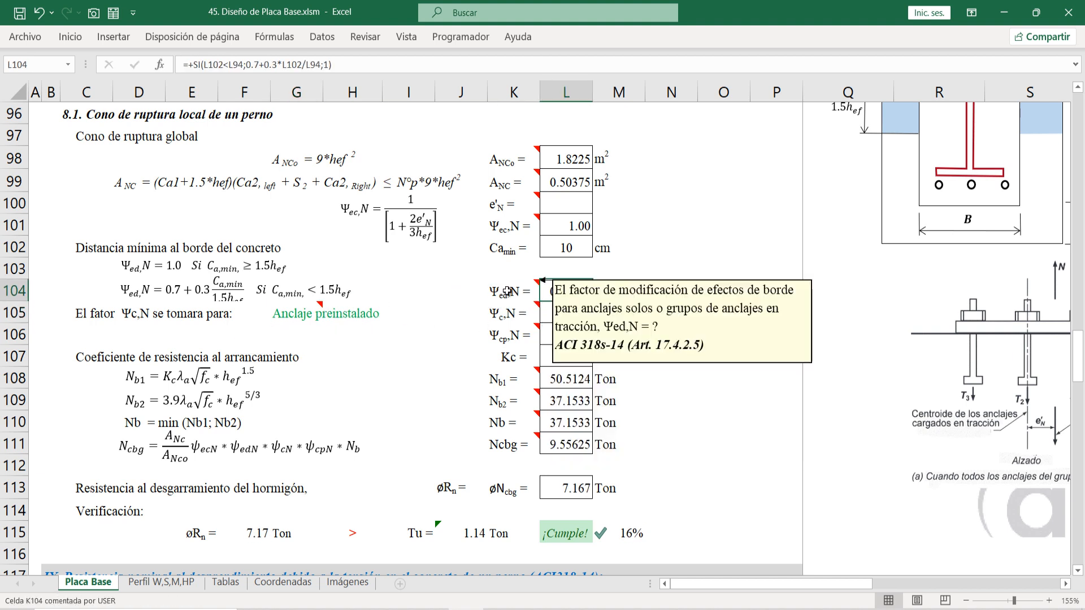
Step: Read the ACI notes on Ψc,N and Ψcp,N in K105 and K106 and check their factor values in L105 and L106
{"action": "mouse_move", "coordinate": [506, 301]}
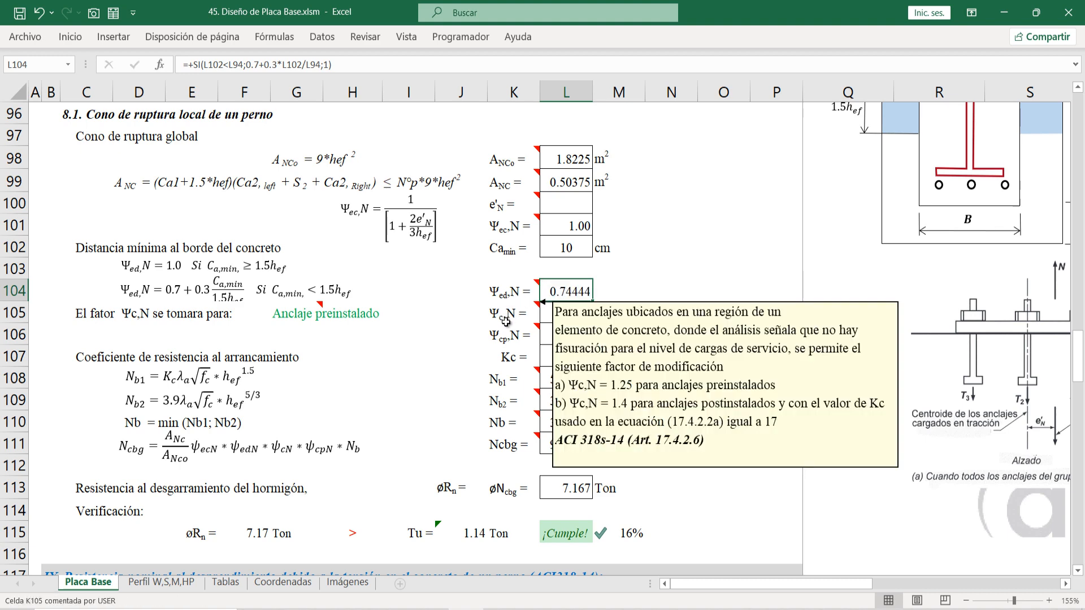
{"action": "left_click", "coordinate": [576, 318]}
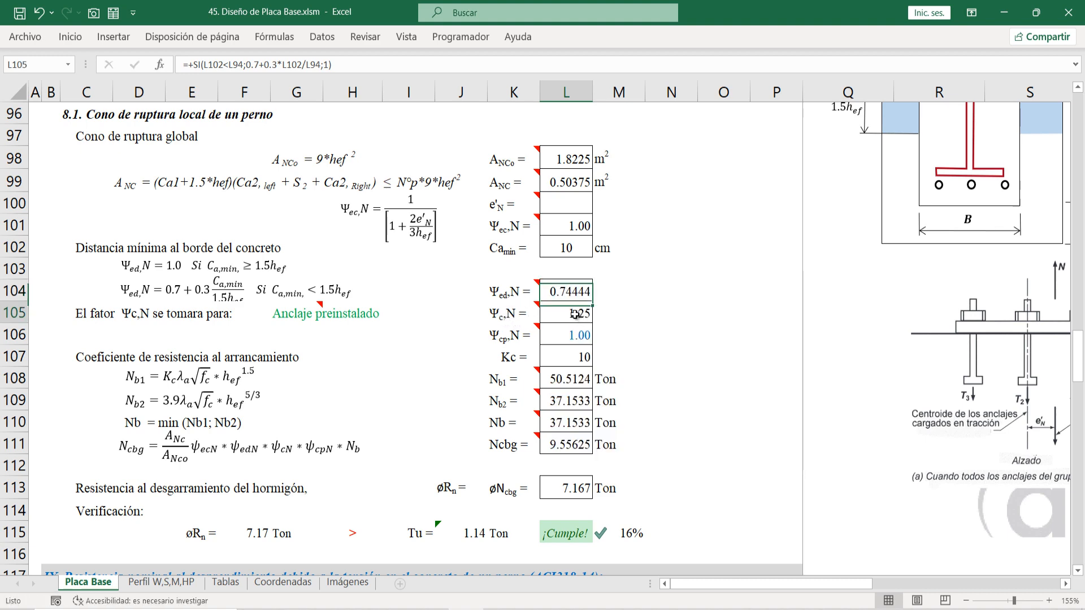
{"action": "left_click", "coordinate": [511, 340]}
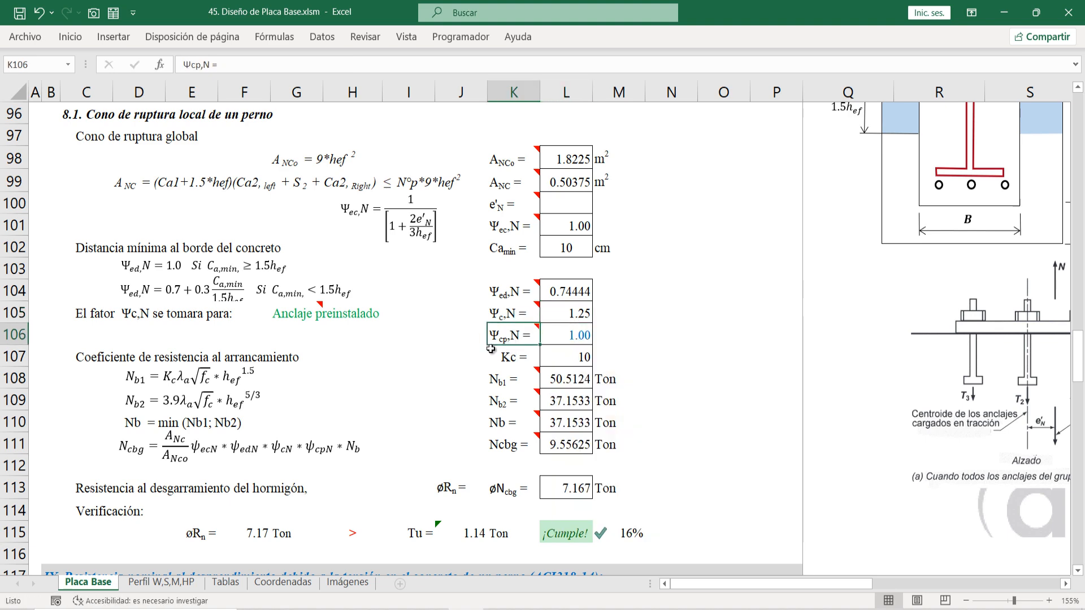
{"action": "left_click", "coordinate": [564, 333]}
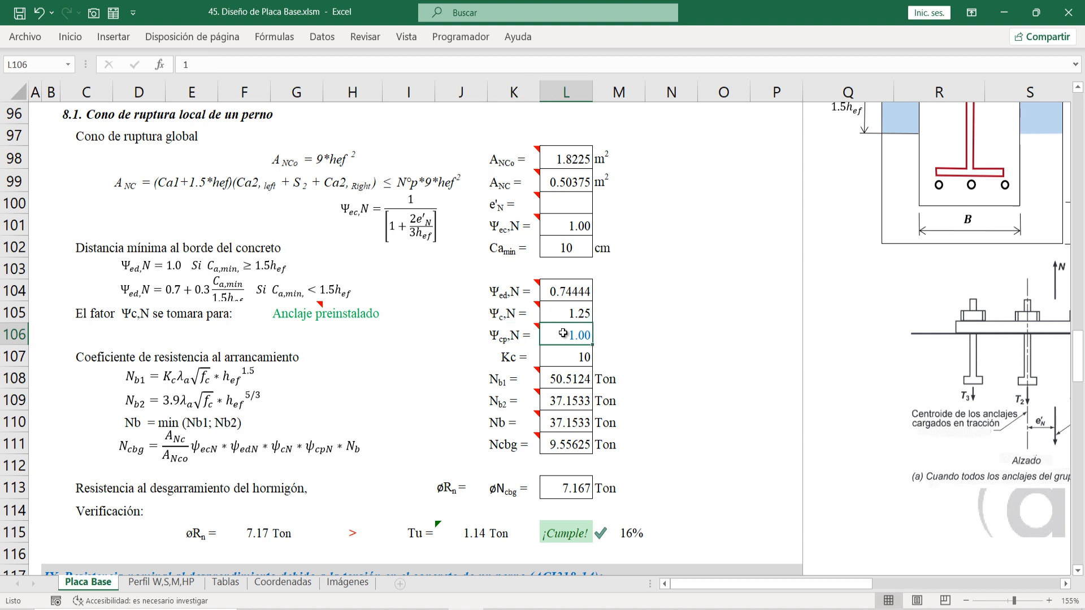
{"action": "mouse_move", "coordinate": [507, 336]}
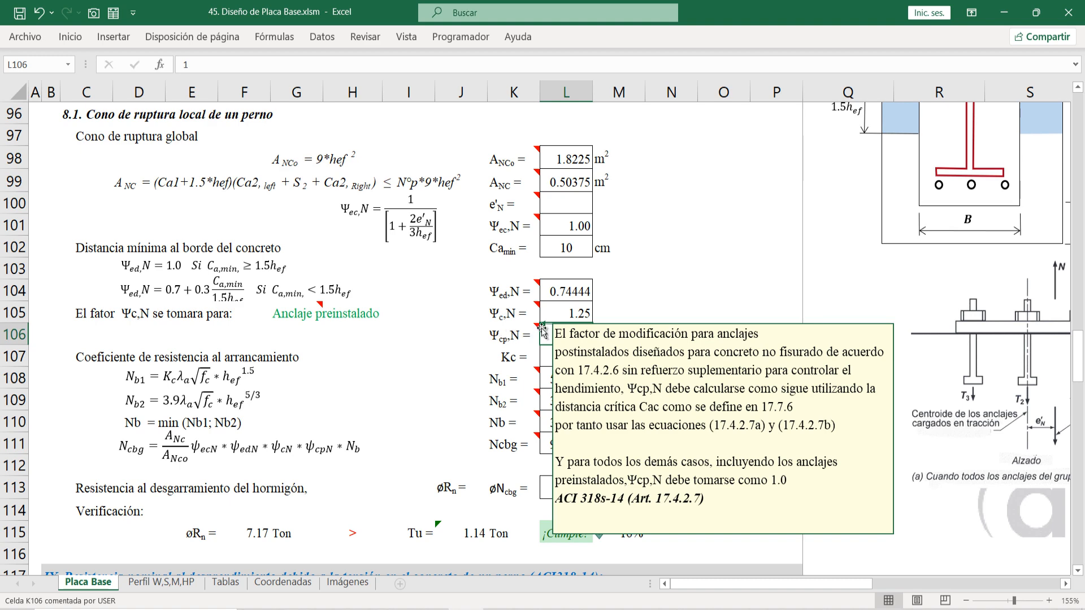
Step: Review the Kc coefficient's BUSCARV formula in L107, tracing its lookup value G105 and table range N104:P105
{"action": "scroll", "coordinate": [393, 373], "scroll_direction": "down", "scroll_amount": 1}
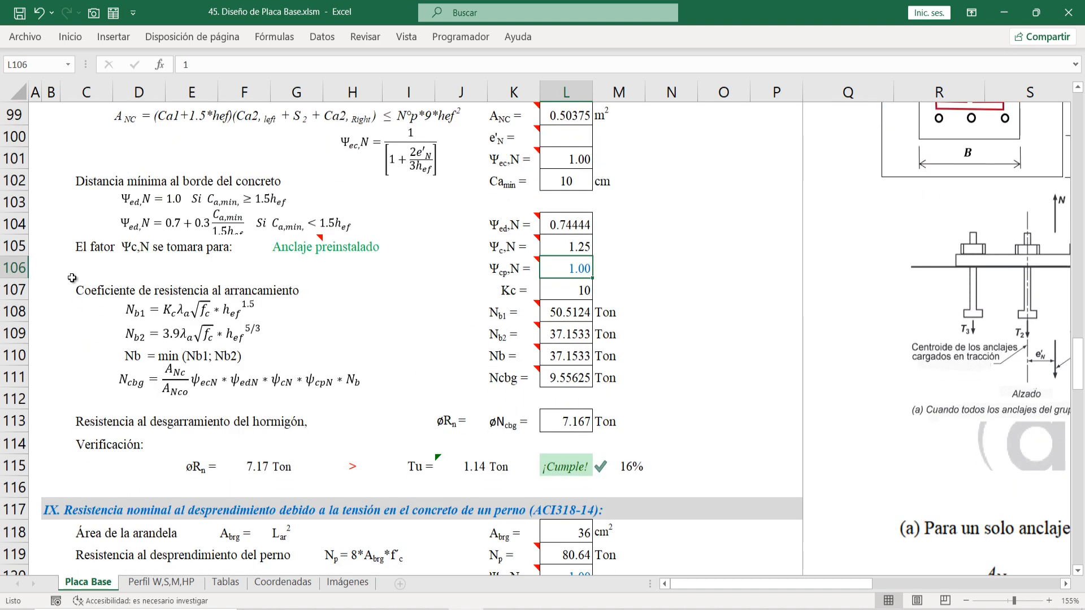
{"action": "left_click", "coordinate": [15, 289]}
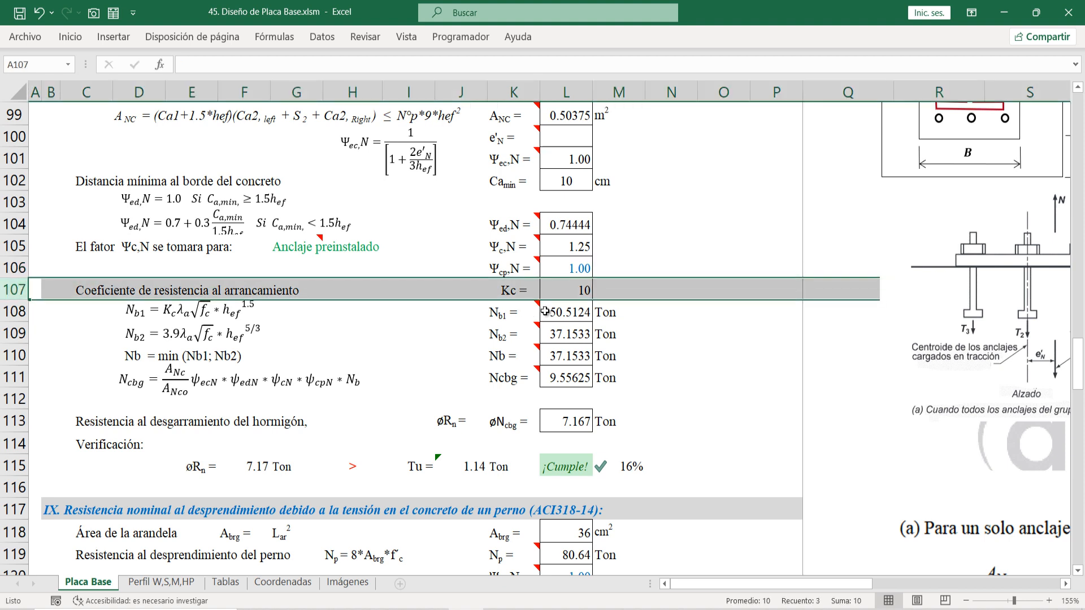
{"action": "left_click", "coordinate": [574, 284]}
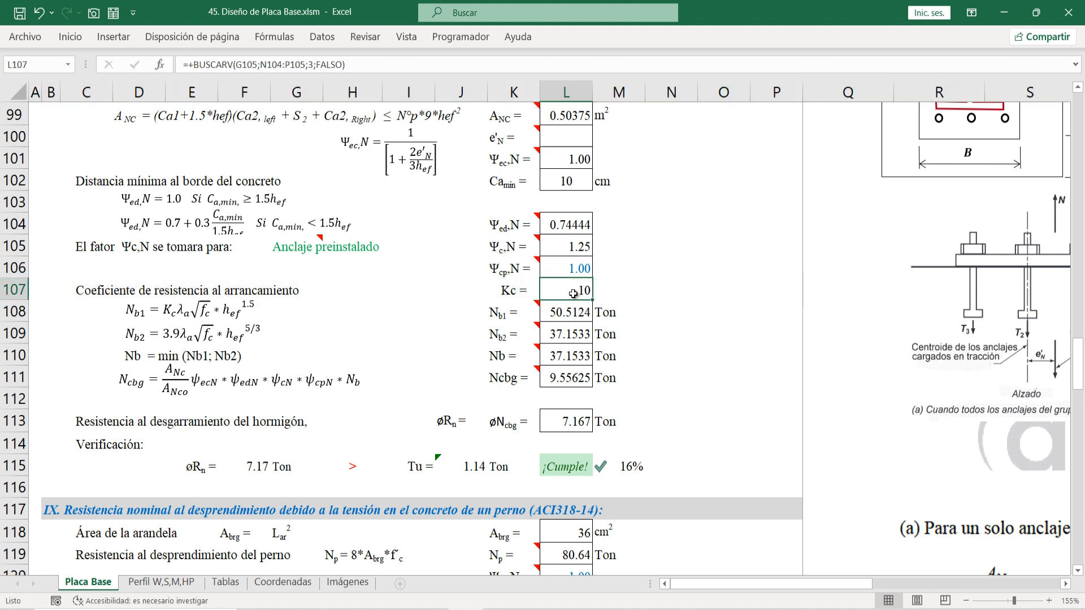
{"action": "double_click", "coordinate": [574, 291]}
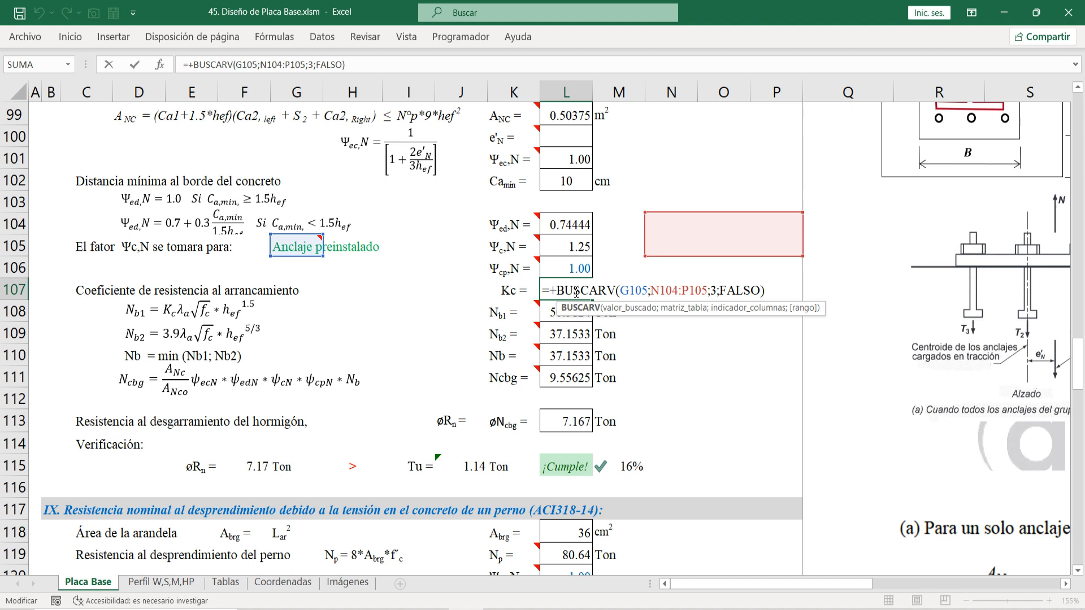
{"action": "key", "text": "Escape"}
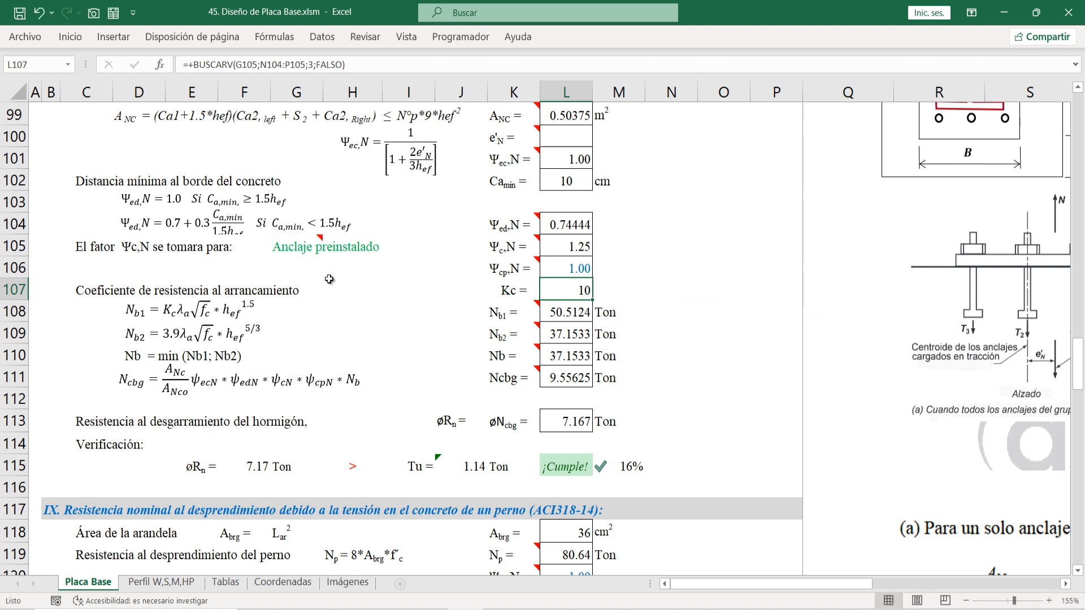
{"action": "left_click", "coordinate": [79, 287]}
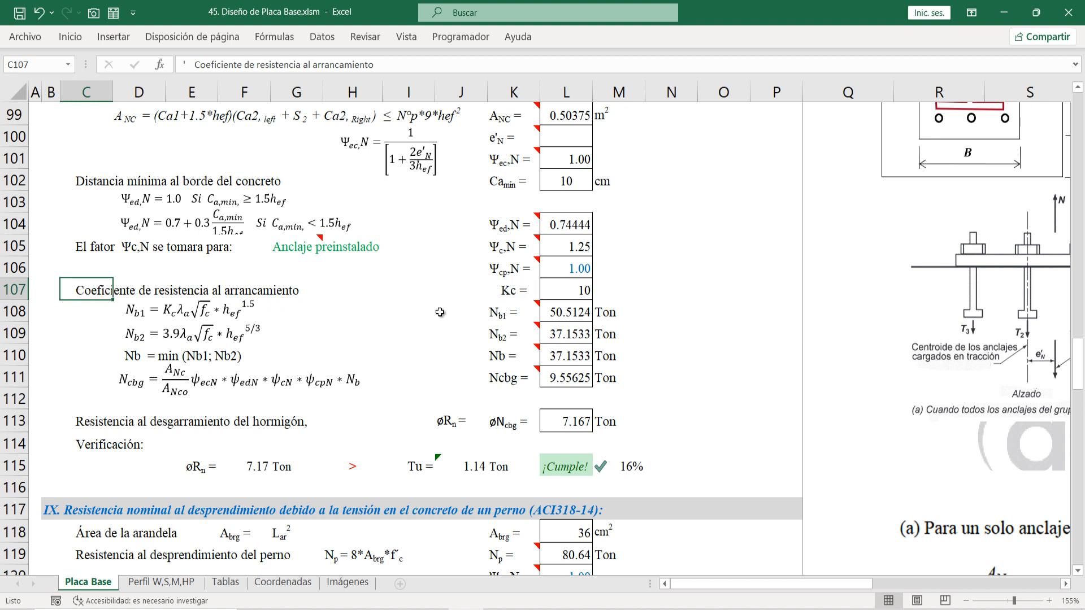
Step: Compare the written Nb1 and Nb2 equations with the formulas in L108 and L109
{"action": "left_click", "coordinate": [182, 329]}
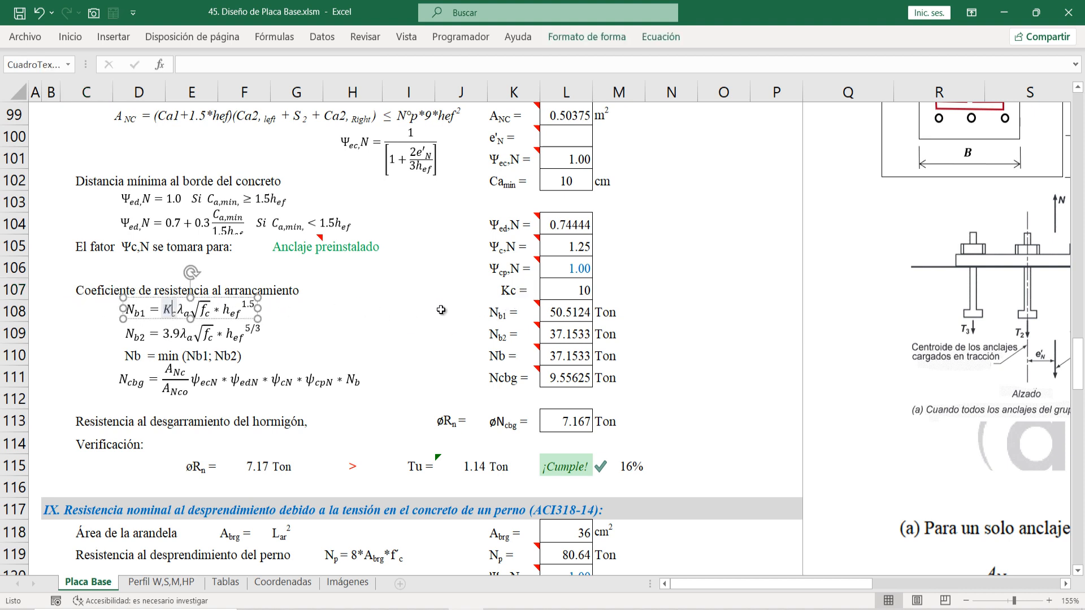
{"action": "left_click", "coordinate": [503, 312]}
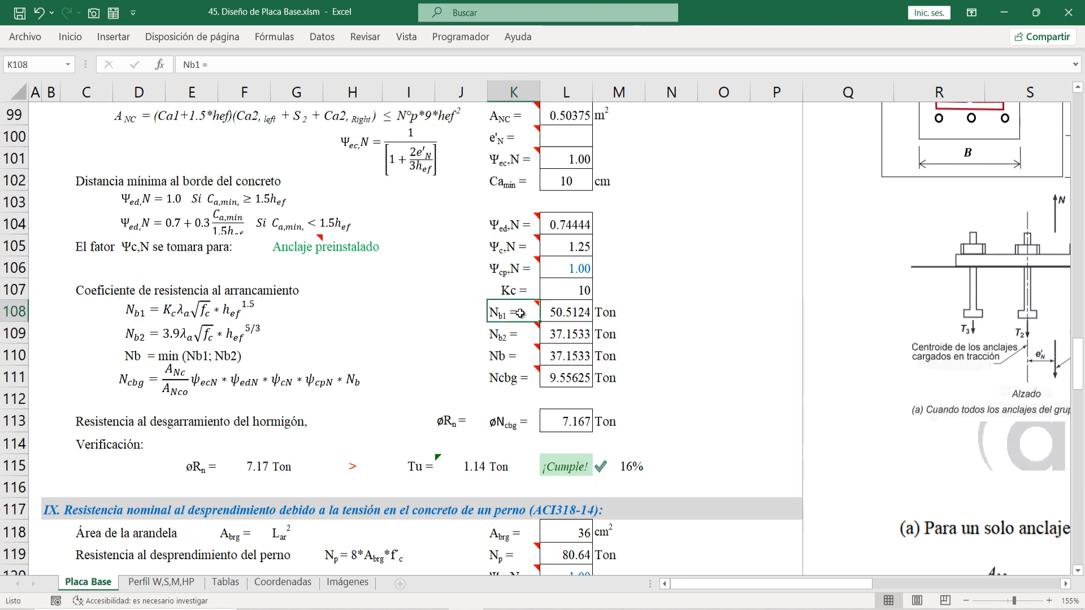
{"action": "left_click", "coordinate": [568, 310]}
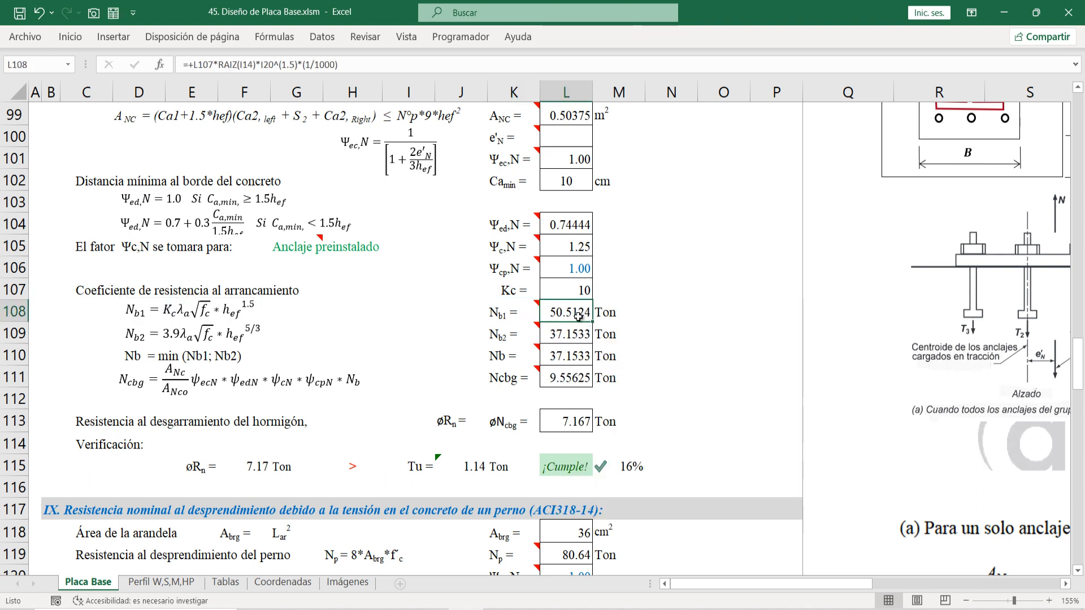
{"action": "left_click", "coordinate": [163, 334]}
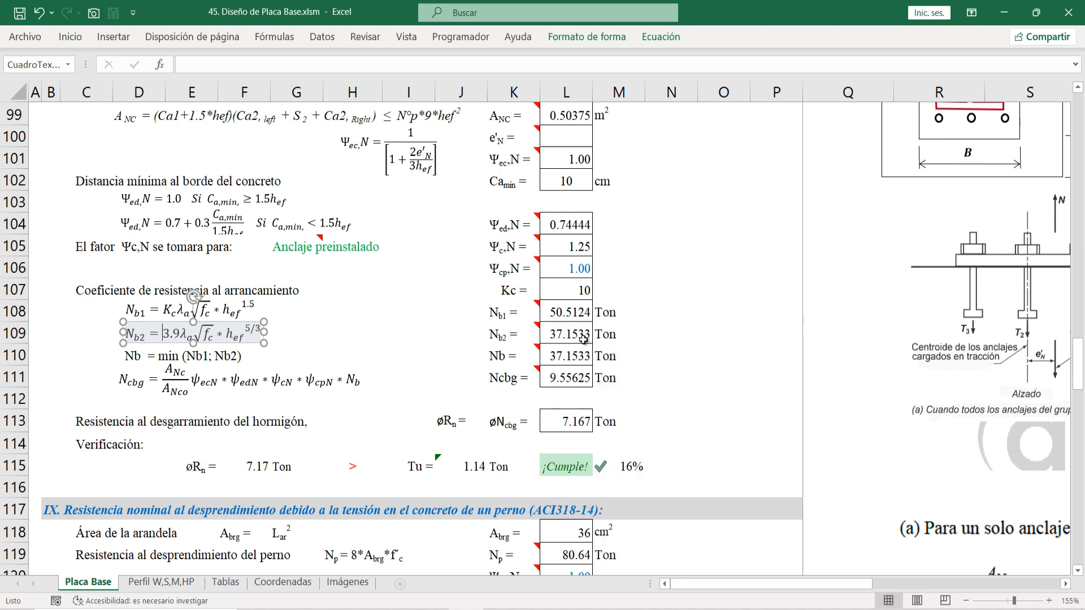
{"action": "left_click", "coordinate": [567, 336]}
Step: Trace the Nb MIN formula in L110 to L108:L109, and compare the Ncbg equation with the formula in L111
{"action": "left_click", "coordinate": [501, 352]}
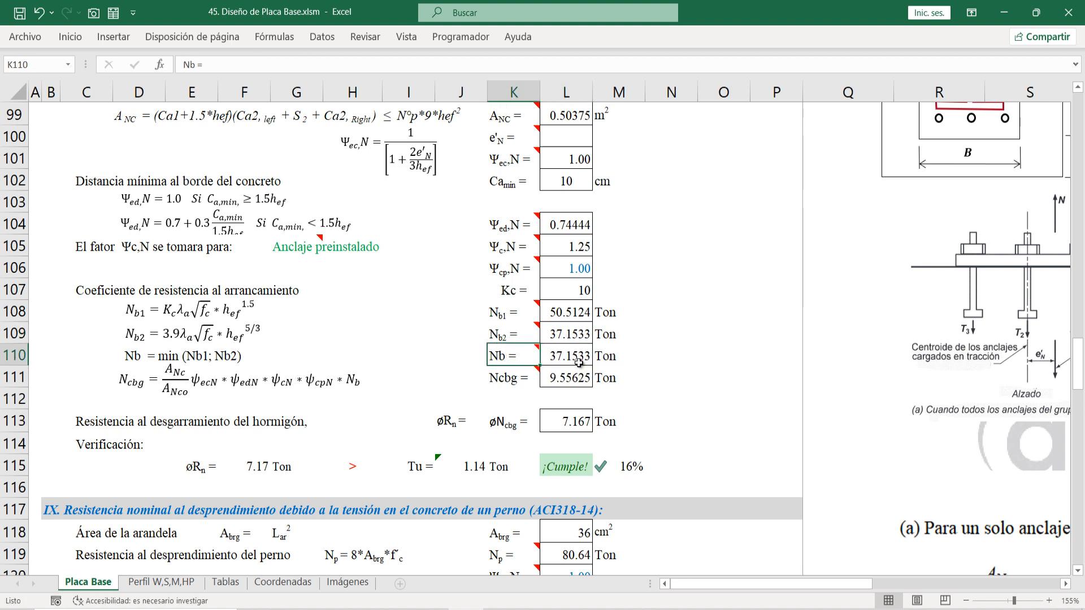
{"action": "double_click", "coordinate": [570, 358]}
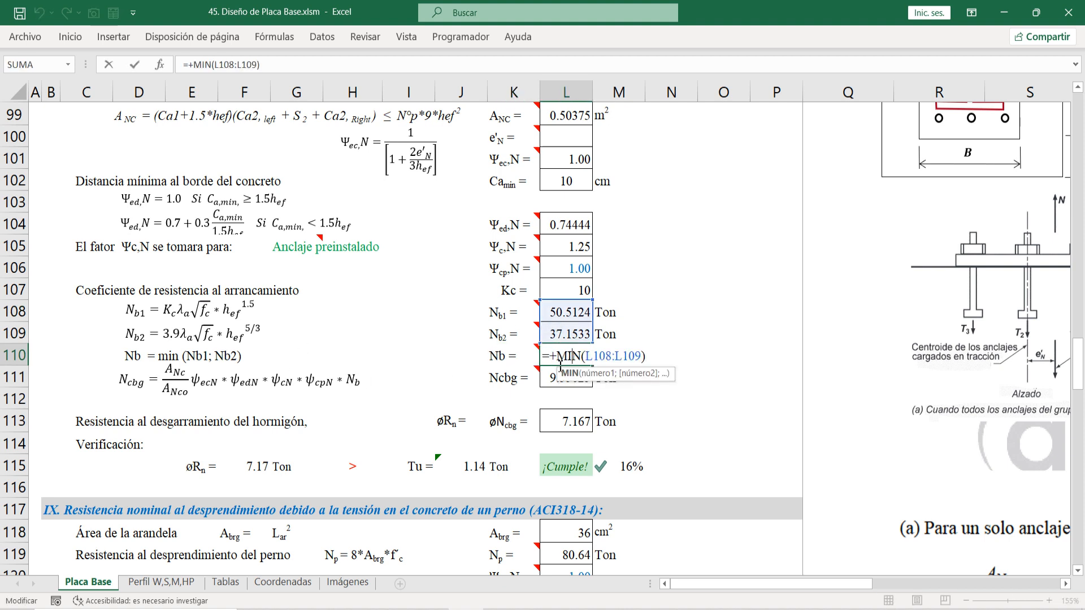
{"action": "key", "text": "Escape"}
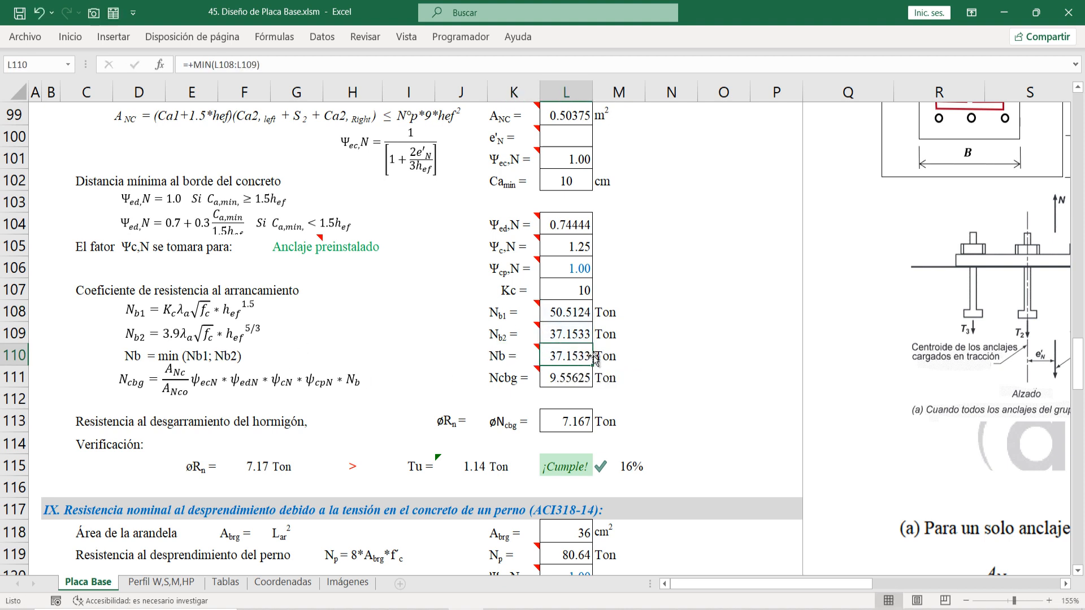
{"action": "left_click", "coordinate": [142, 366]}
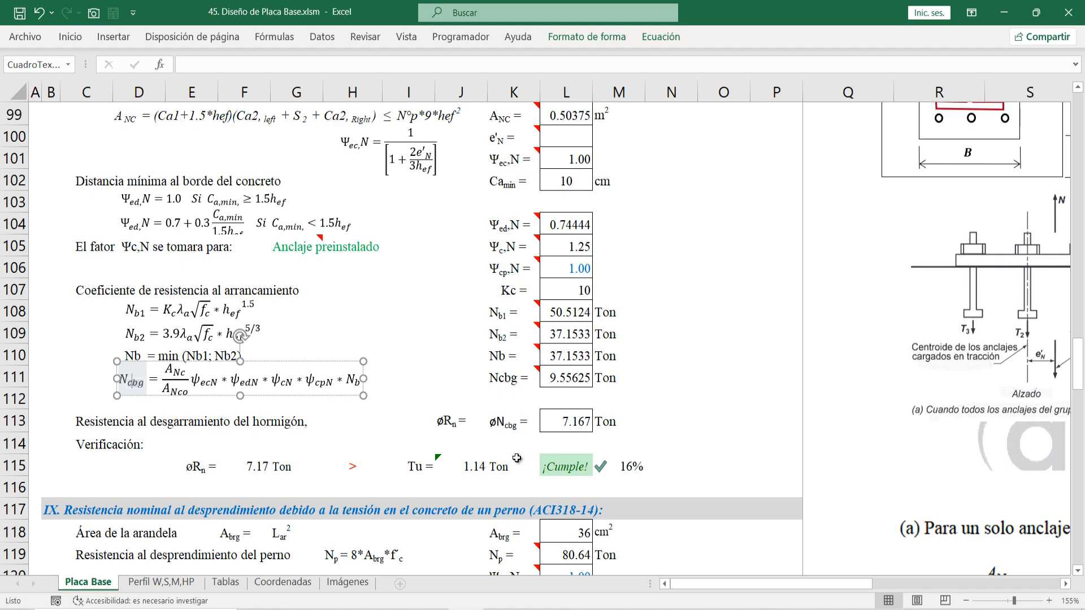
{"action": "scroll", "coordinate": [588, 386], "scroll_direction": "down", "scroll_amount": 1}
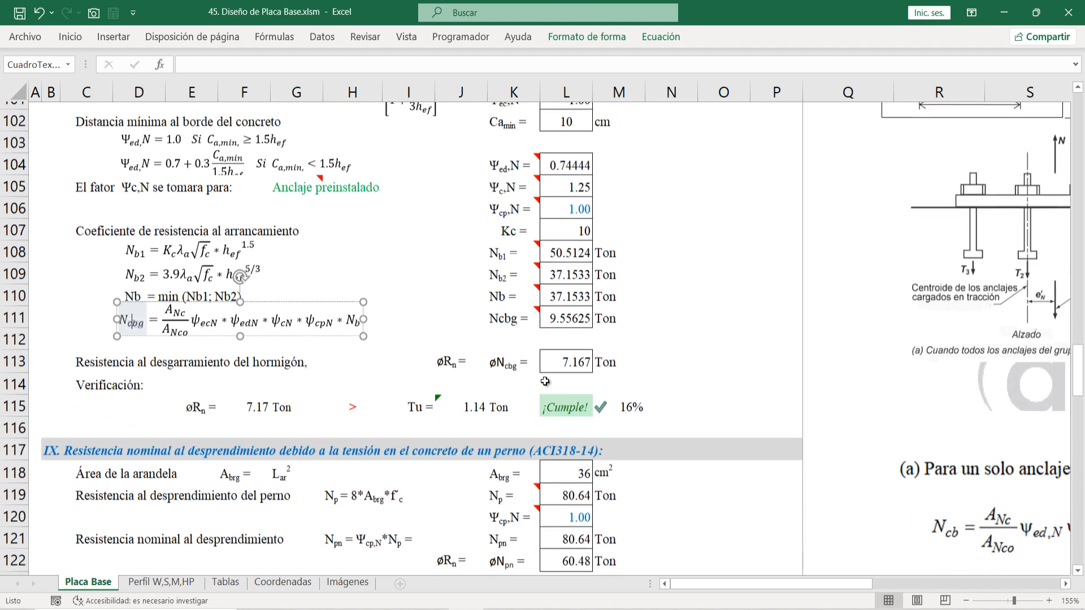
{"action": "left_click", "coordinate": [562, 312]}
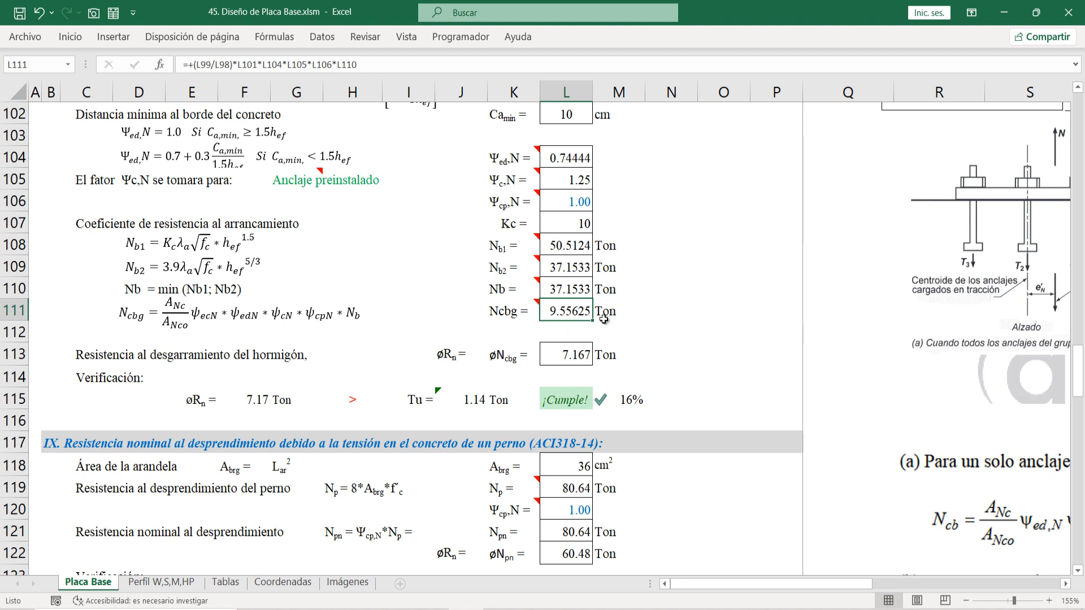
Step: Review the concrete breakout design strength formula in L113 and the verification against Tu in row 115
{"action": "left_click_drag", "start_coordinate": [119, 355], "coordinate": [553, 355]}
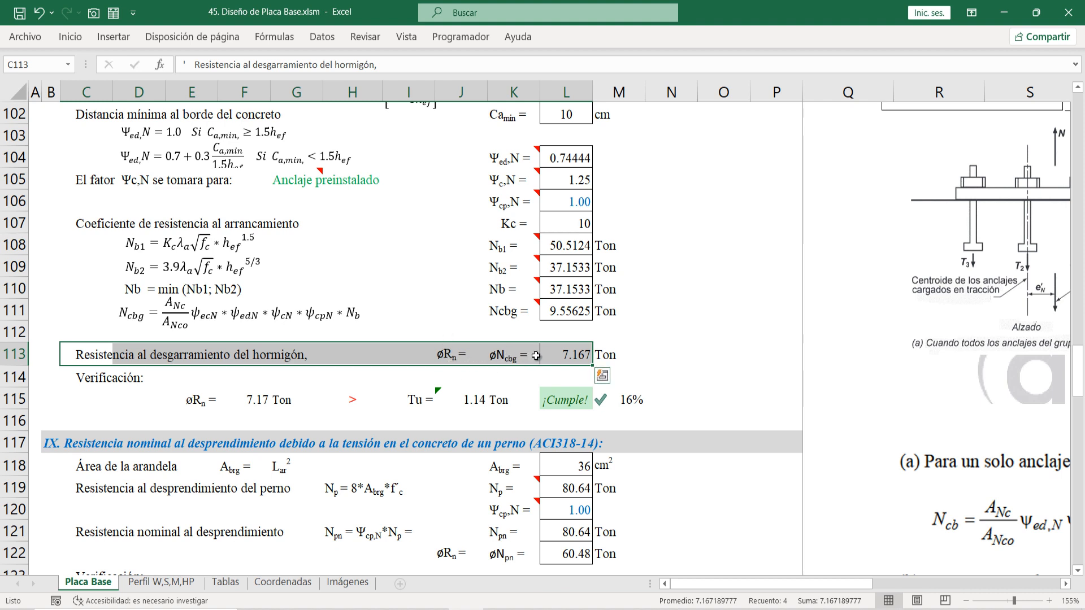
{"action": "left_click", "coordinate": [561, 355]}
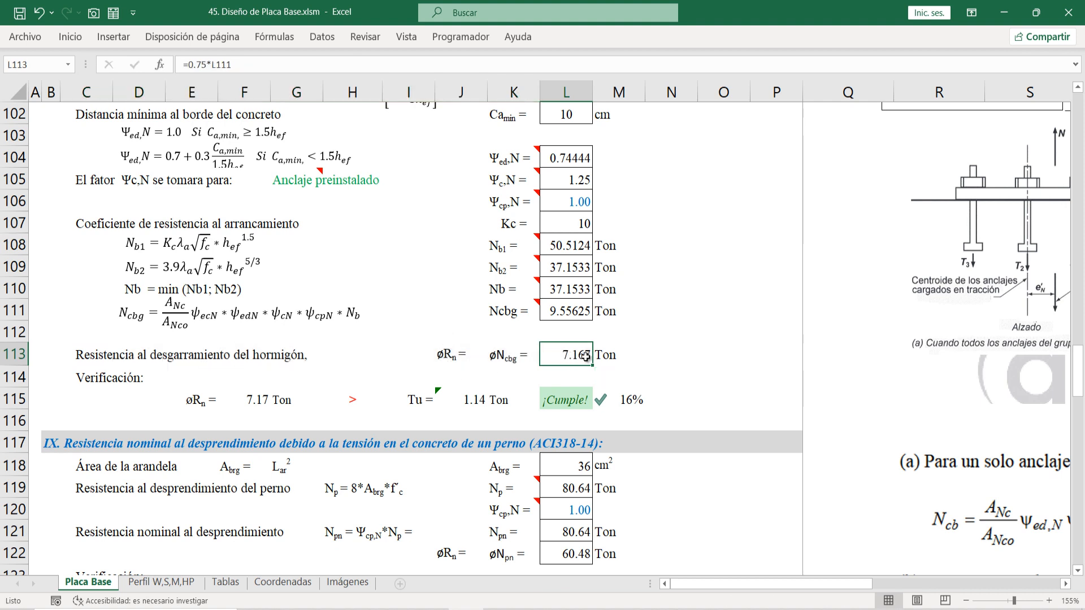
{"action": "left_click", "coordinate": [244, 399]}
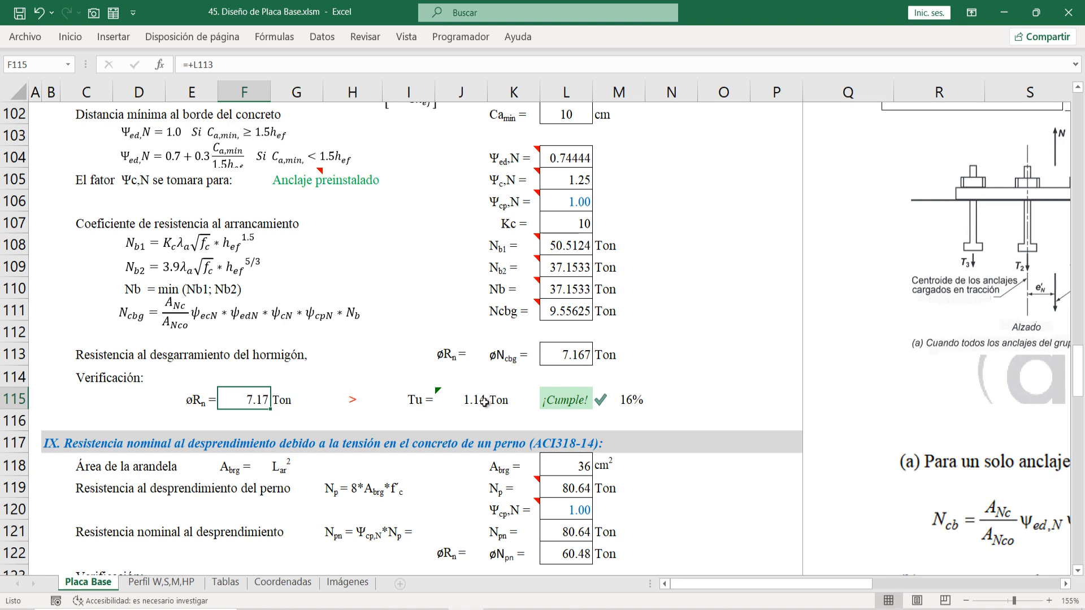
{"action": "left_click", "coordinate": [560, 404]}
{"action": "scroll", "coordinate": [617, 410], "scroll_direction": "down", "scroll_amount": 2}
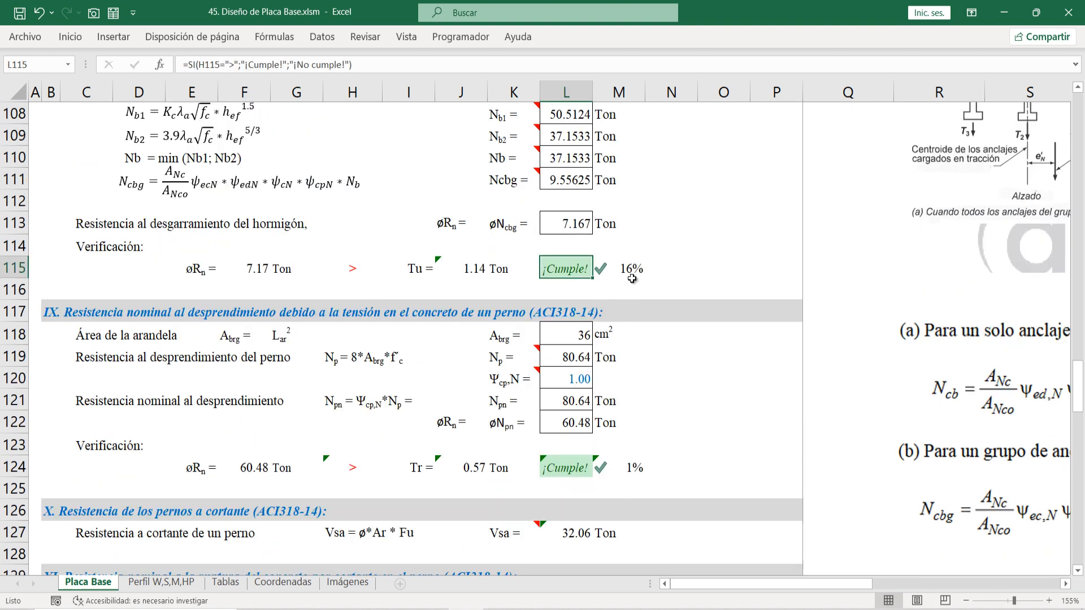
Step: Switch the sheet to page break preview and examine the washer area Abrg in row 118 of section IX
{"action": "left_click", "coordinate": [944, 601]}
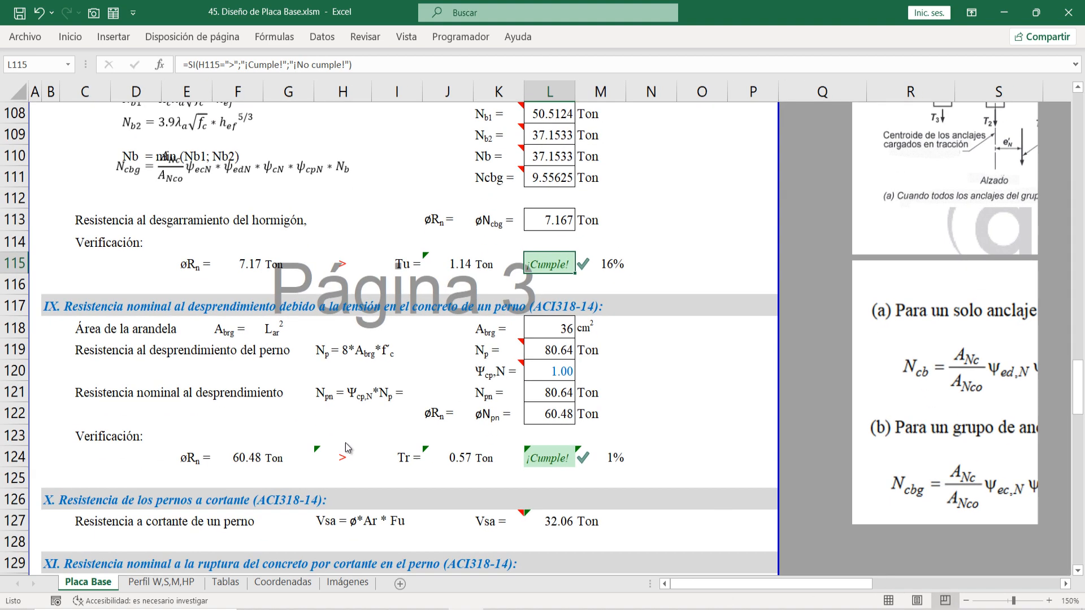
{"action": "left_click", "coordinate": [66, 305]}
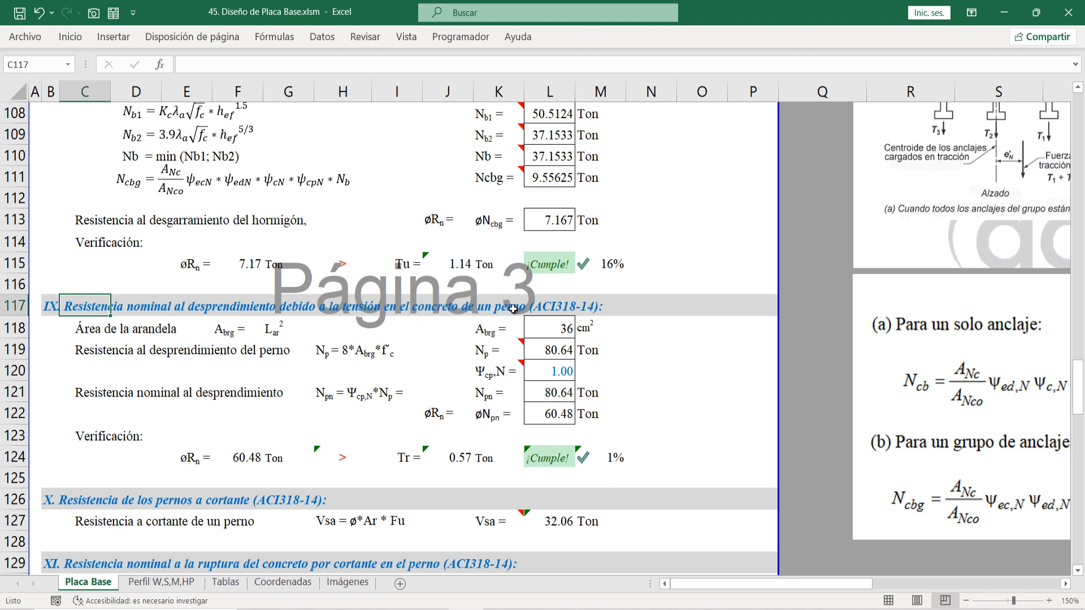
{"action": "left_click", "coordinate": [251, 334]}
{"action": "left_click", "coordinate": [121, 334]}
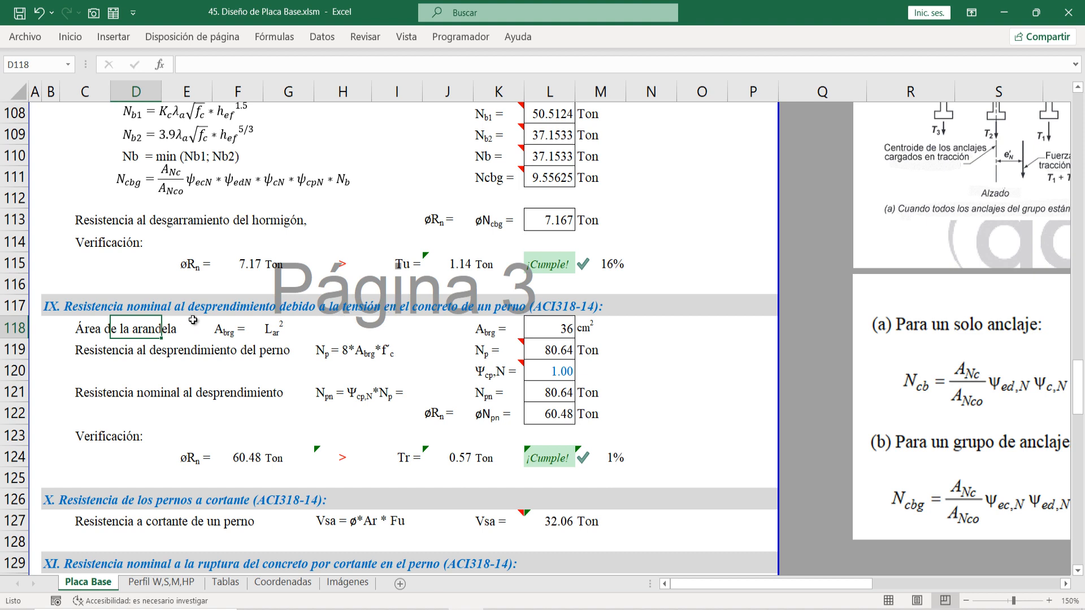
{"action": "left_click_drag", "start_coordinate": [71, 327], "coordinate": [558, 330]}
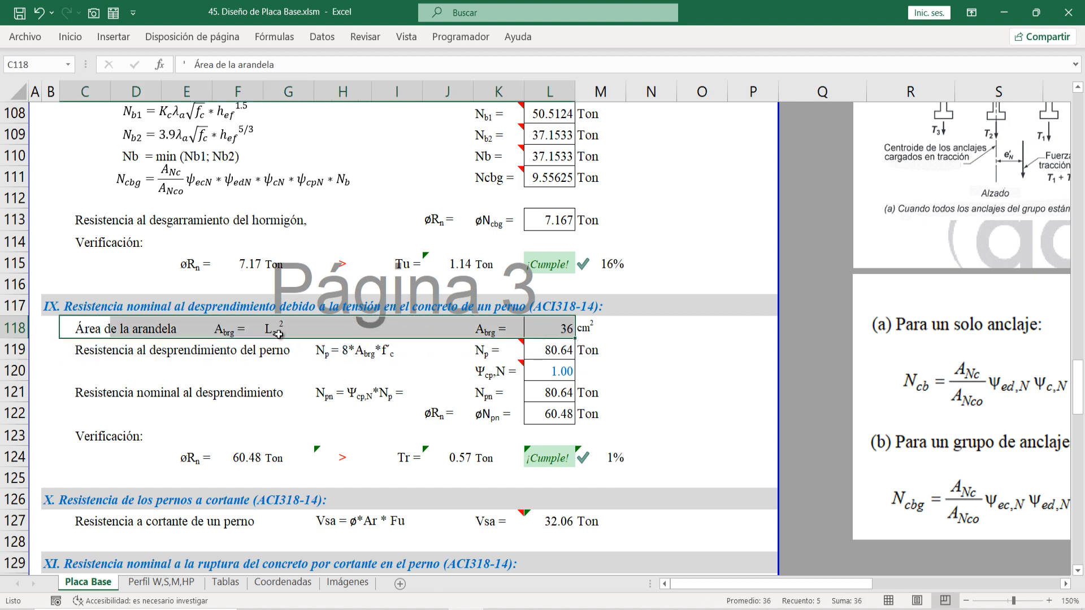
{"action": "left_click", "coordinate": [562, 337]}
Step: Examine the bolt pullout strength Np formula in L119 and the Ψcp,N factor in L120
{"action": "left_click_drag", "start_coordinate": [74, 353], "coordinate": [559, 353]}
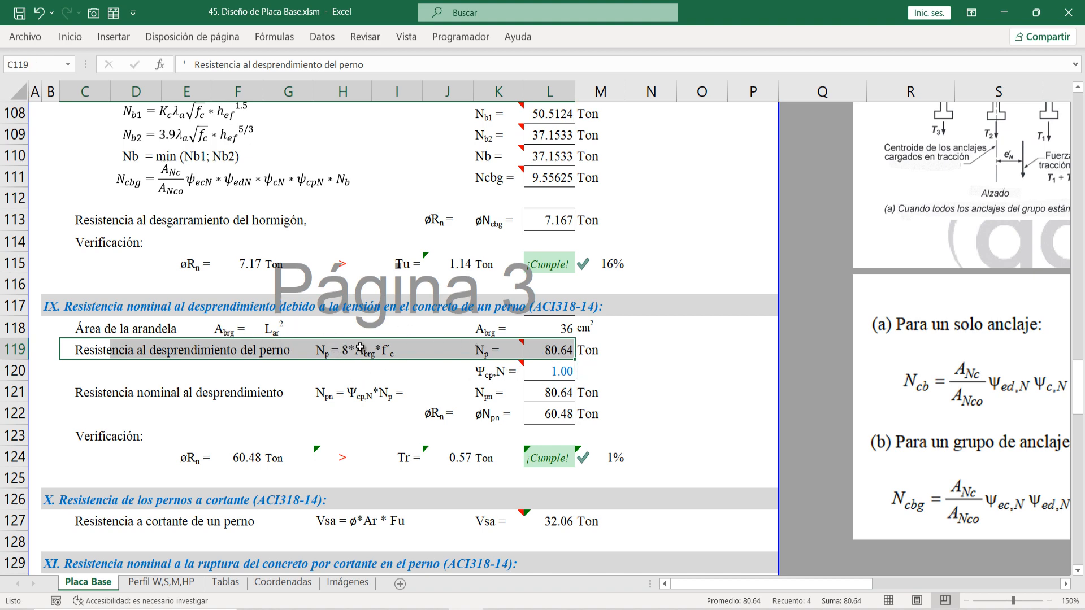
{"action": "left_click", "coordinate": [557, 354]}
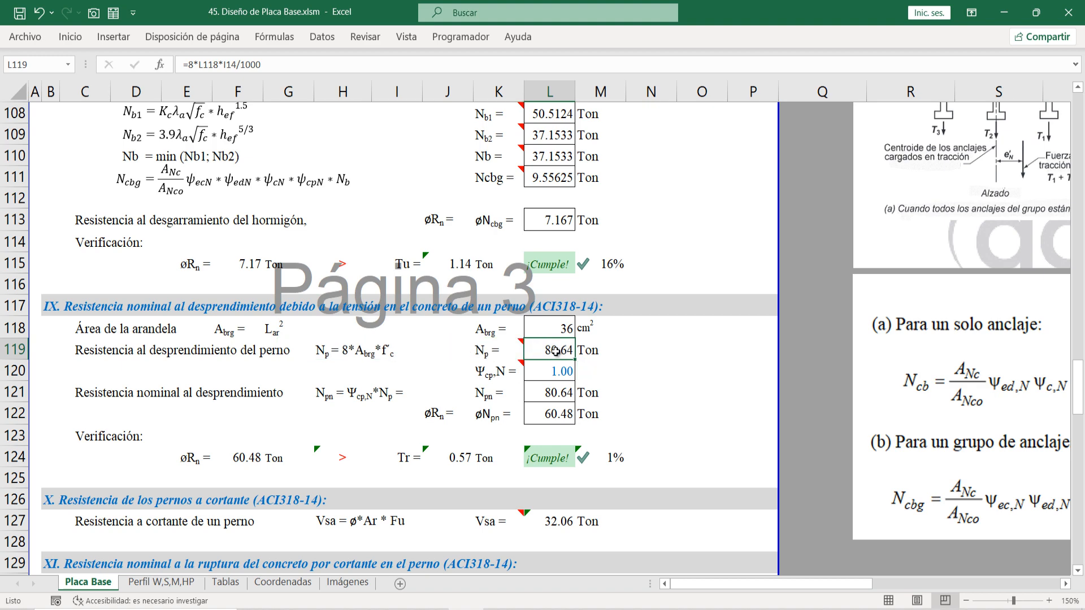
{"action": "key", "text": "Down"}
{"action": "key", "text": "Left"}
{"action": "left_click", "coordinate": [563, 371]}
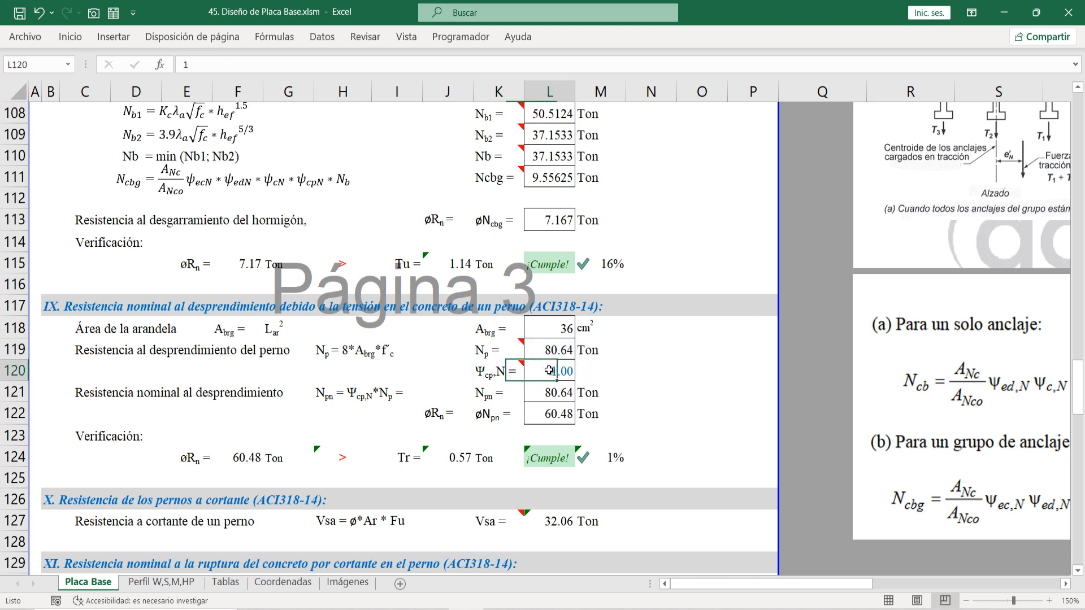
{"action": "mouse_move", "coordinate": [503, 368]}
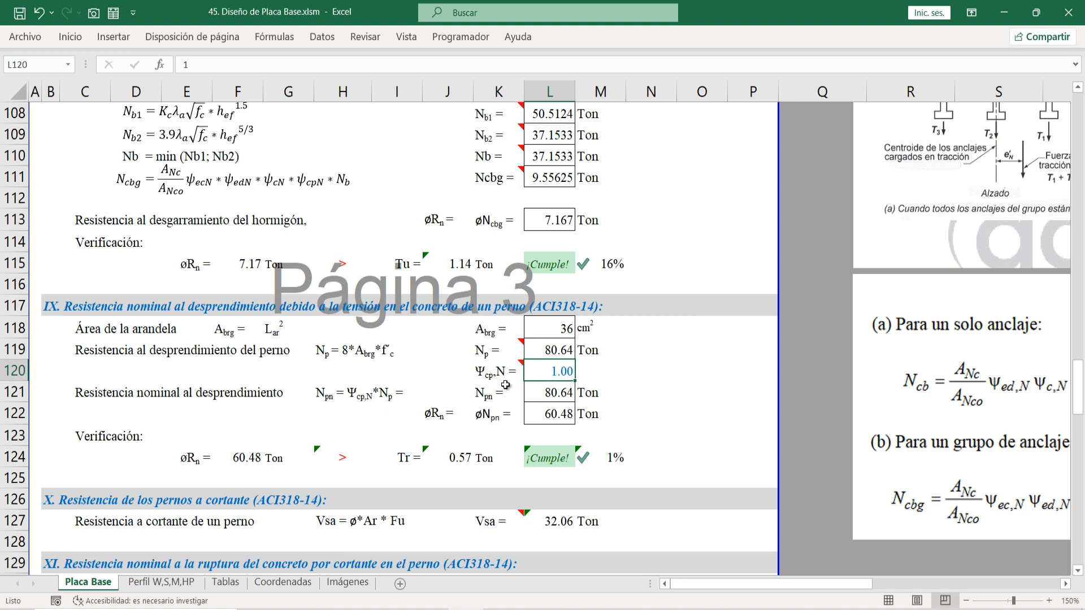
Step: Examine the nominal pullout resistance Npn in row 121 and the references of its formula in L121
{"action": "left_click_drag", "start_coordinate": [84, 394], "coordinate": [558, 398]}
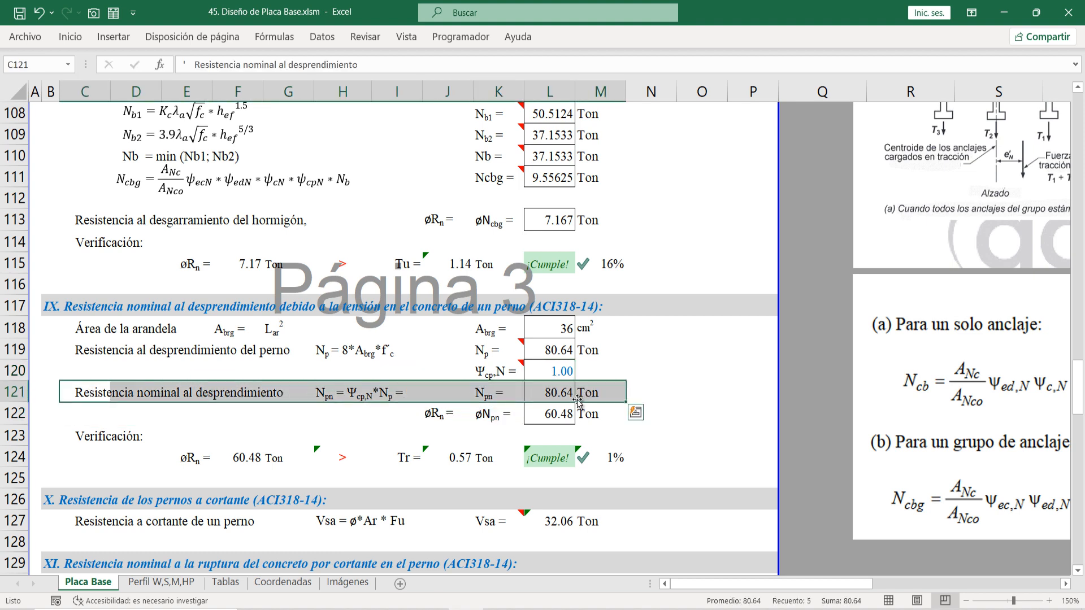
{"action": "left_click", "coordinate": [558, 398]}
{"action": "left_click", "coordinate": [558, 397]}
{"action": "double_click", "coordinate": [558, 397]}
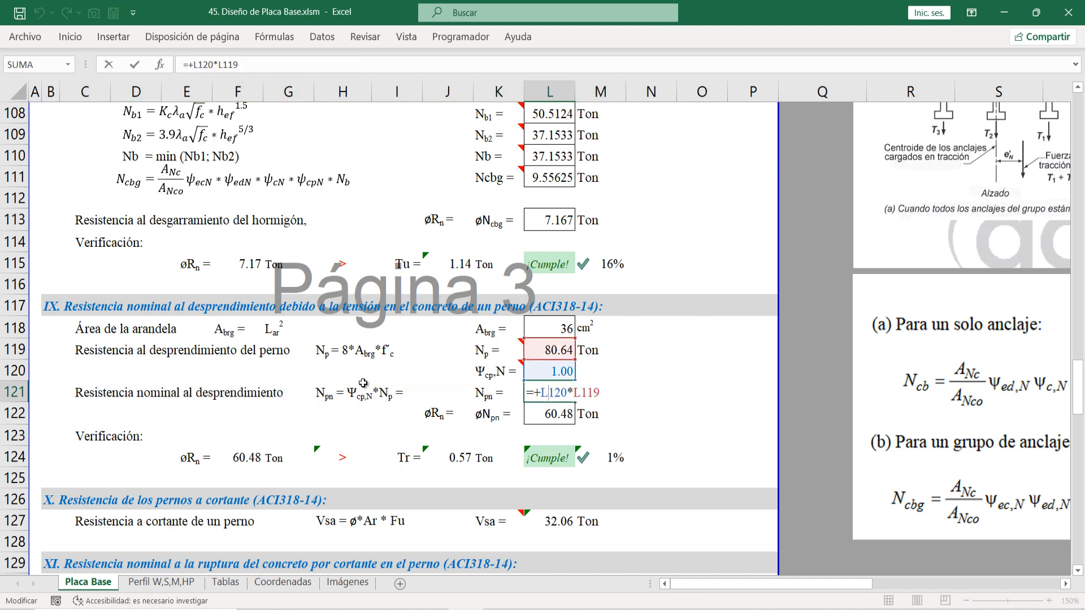
{"action": "key", "text": "Return"}
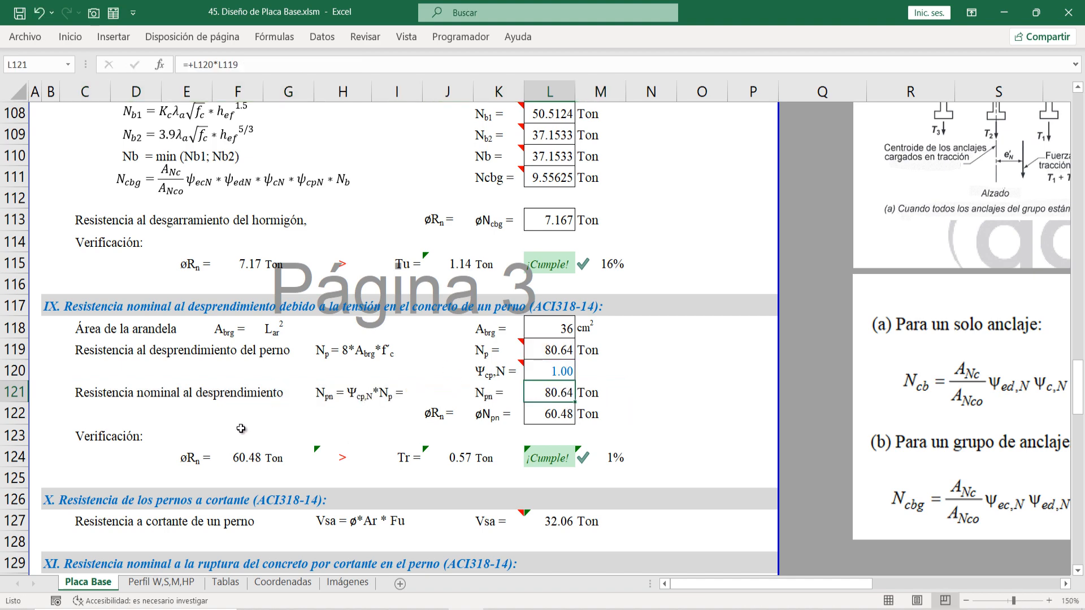
Step: Examine the design pullout strength øNpn formula in L122
{"action": "left_click", "coordinate": [464, 413]}
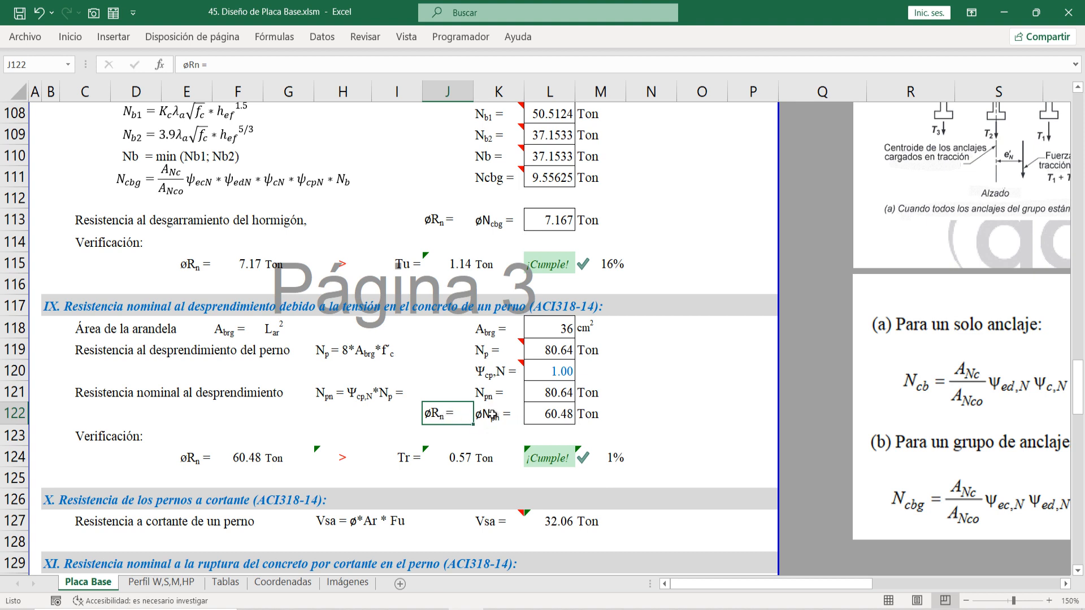
{"action": "left_click", "coordinate": [491, 414]}
{"action": "left_click", "coordinate": [559, 415]}
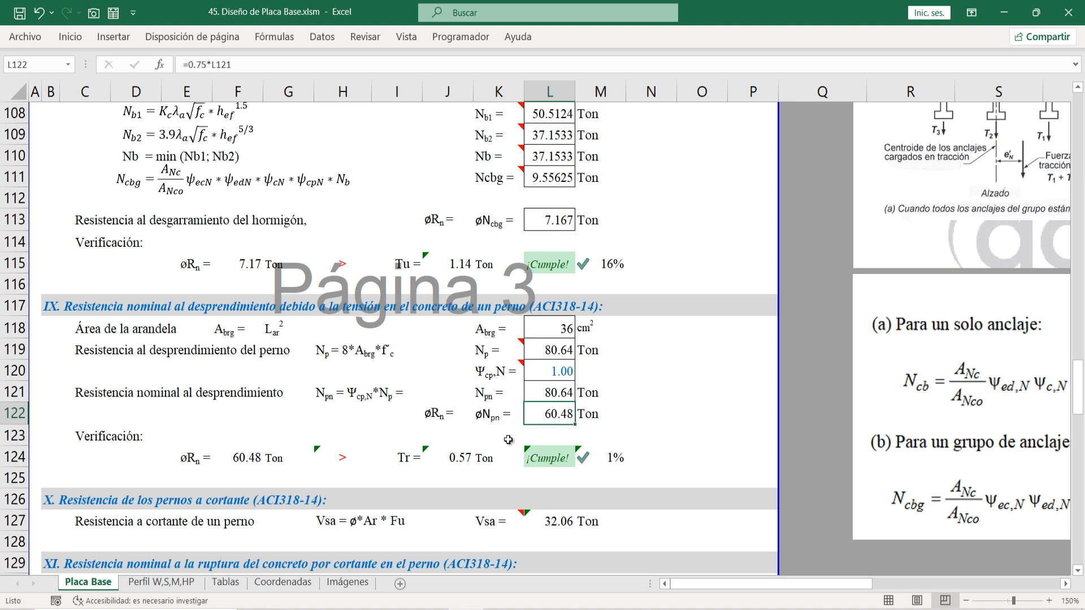
Step: Review the pullout verification in row 124, tracing Tr in J124 to L82 and inspecting the ratio formula in M124
{"action": "left_click", "coordinate": [237, 456]}
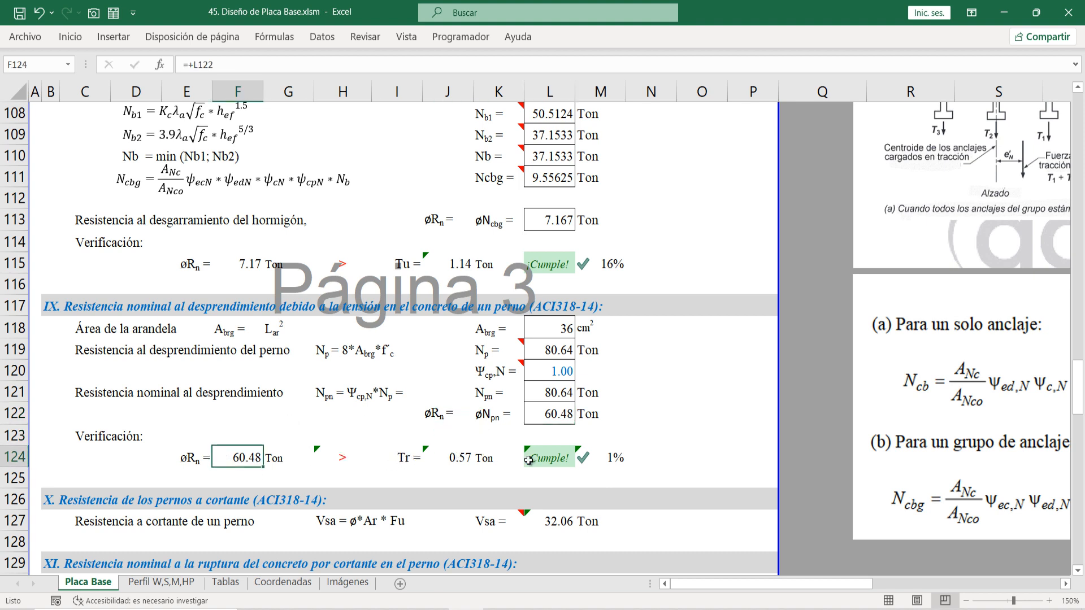
{"action": "left_click", "coordinate": [475, 459]}
{"action": "double_click", "coordinate": [469, 459]}
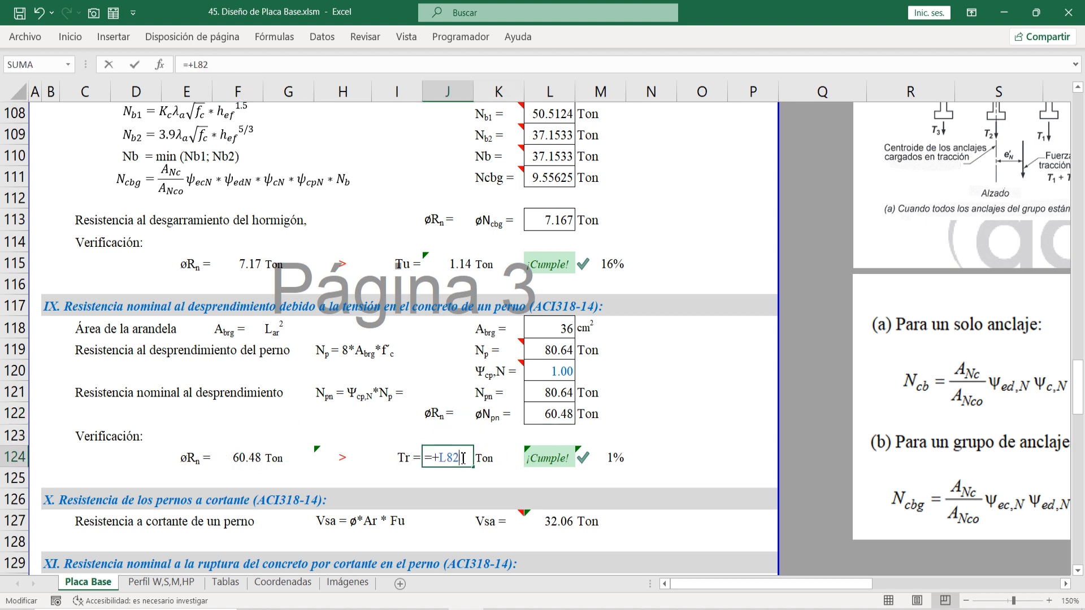
{"action": "scroll", "coordinate": [474, 466], "scroll_direction": "up", "scroll_amount": 8}
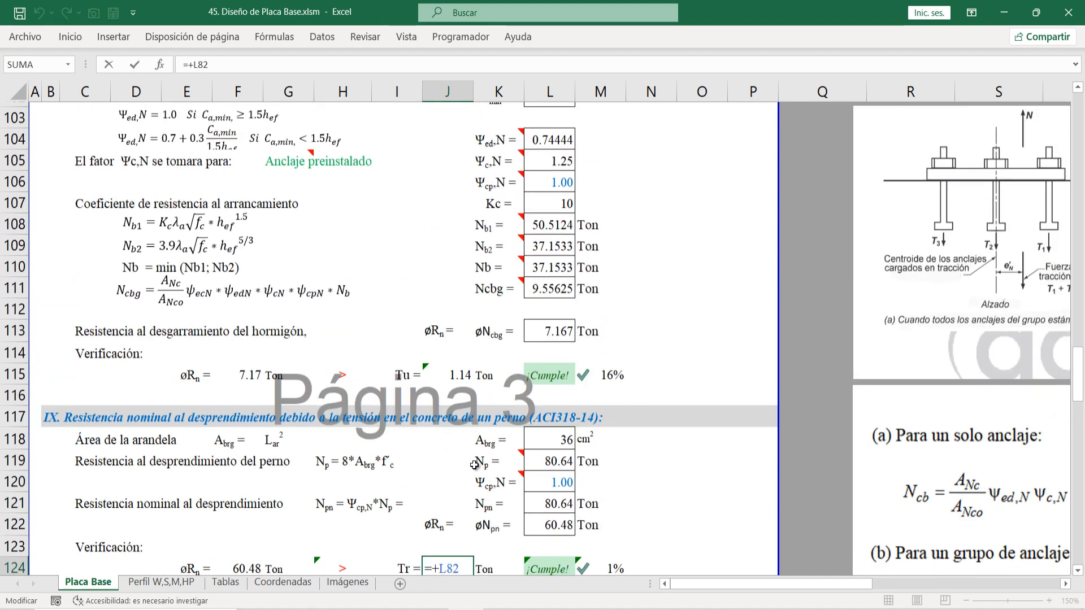
{"action": "mouse_move", "coordinate": [475, 465]}
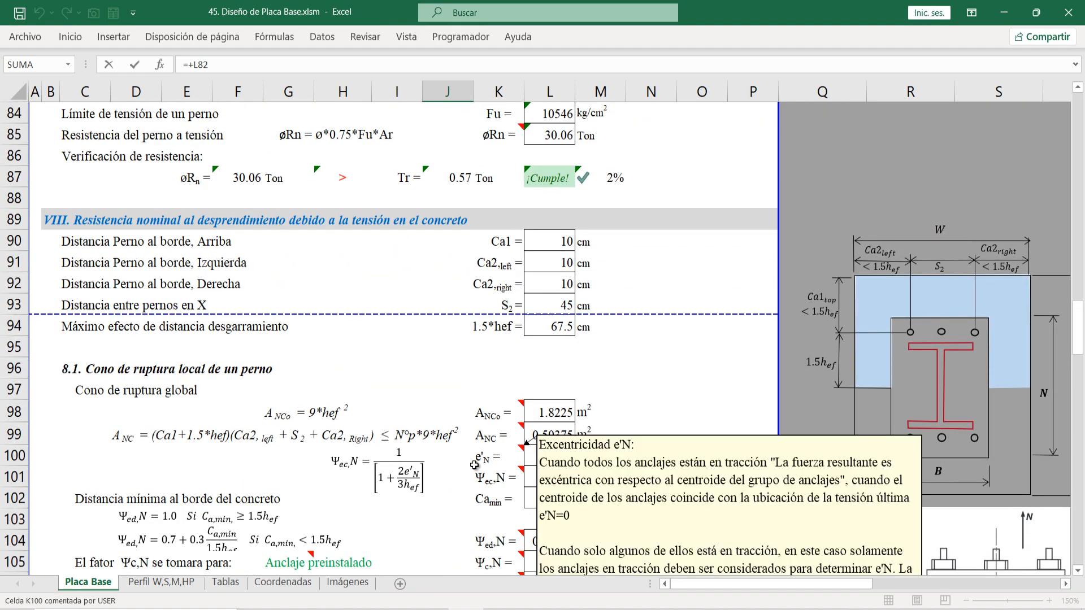
{"action": "scroll", "coordinate": [475, 465], "scroll_direction": "up", "scroll_amount": 1}
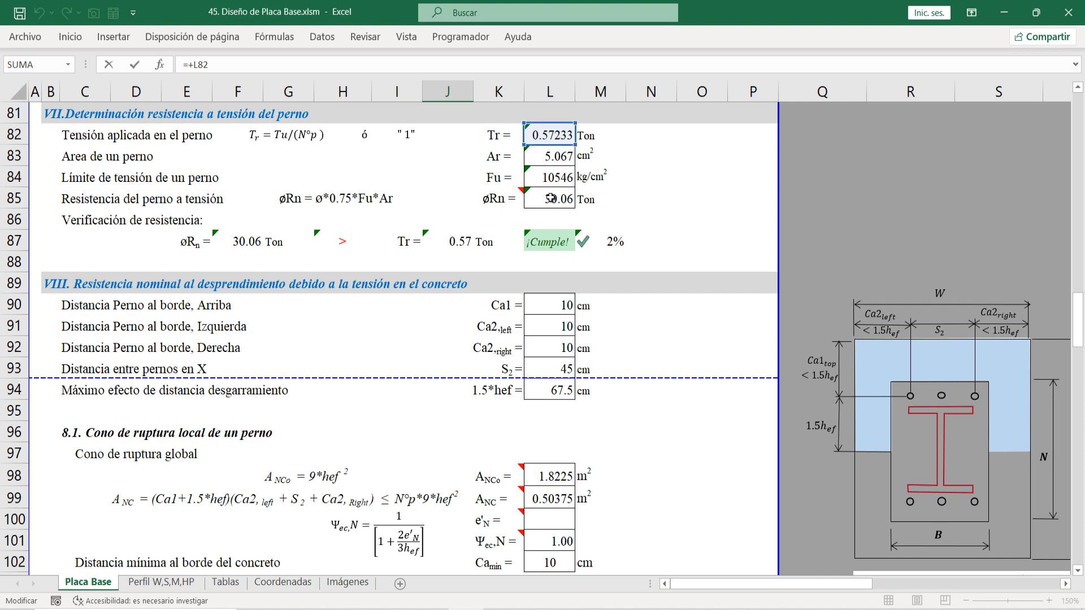
{"action": "key", "text": "Escape"}
{"action": "scroll", "coordinate": [476, 527], "scroll_direction": "down", "scroll_amount": 1}
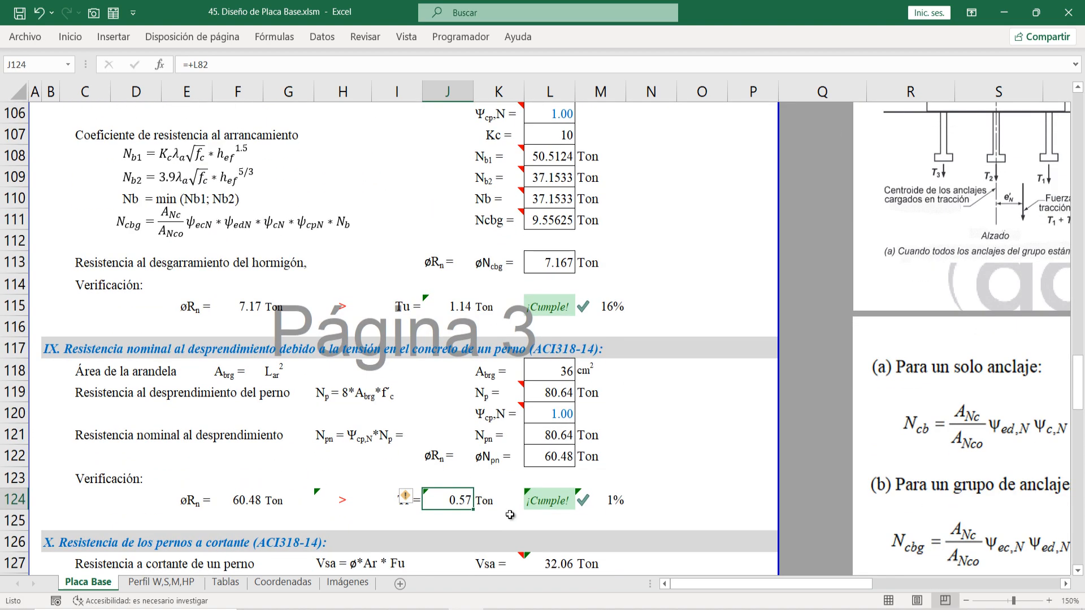
{"action": "left_click", "coordinate": [601, 491]}
Step: Examine section X on bolt shear resistance and the Vsa formula in L127
{"action": "scroll", "coordinate": [331, 460], "scroll_direction": "down", "scroll_amount": 3}
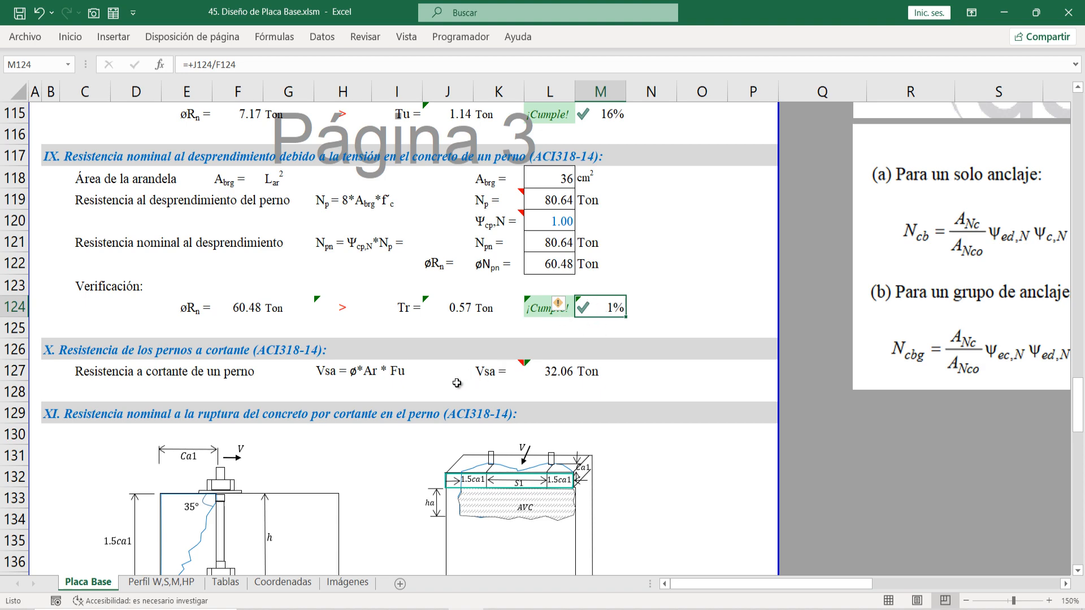
{"action": "scroll", "coordinate": [458, 384], "scroll_direction": "down", "scroll_amount": 2}
{"action": "scroll", "coordinate": [226, 339], "scroll_direction": "up", "scroll_amount": 1}
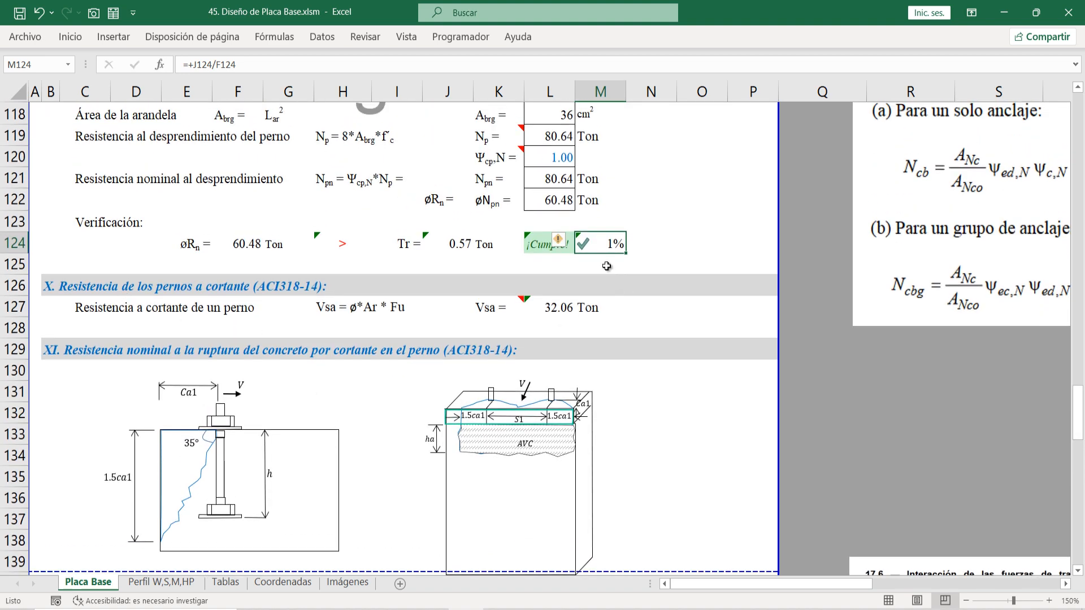
{"action": "left_click", "coordinate": [645, 308]}
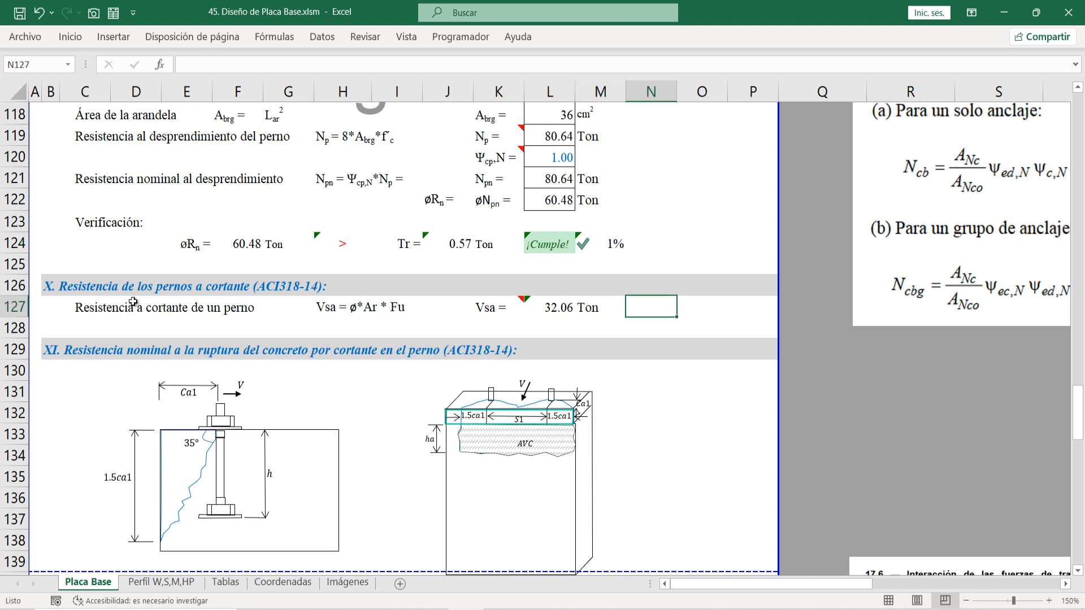
{"action": "left_click", "coordinate": [13, 285]}
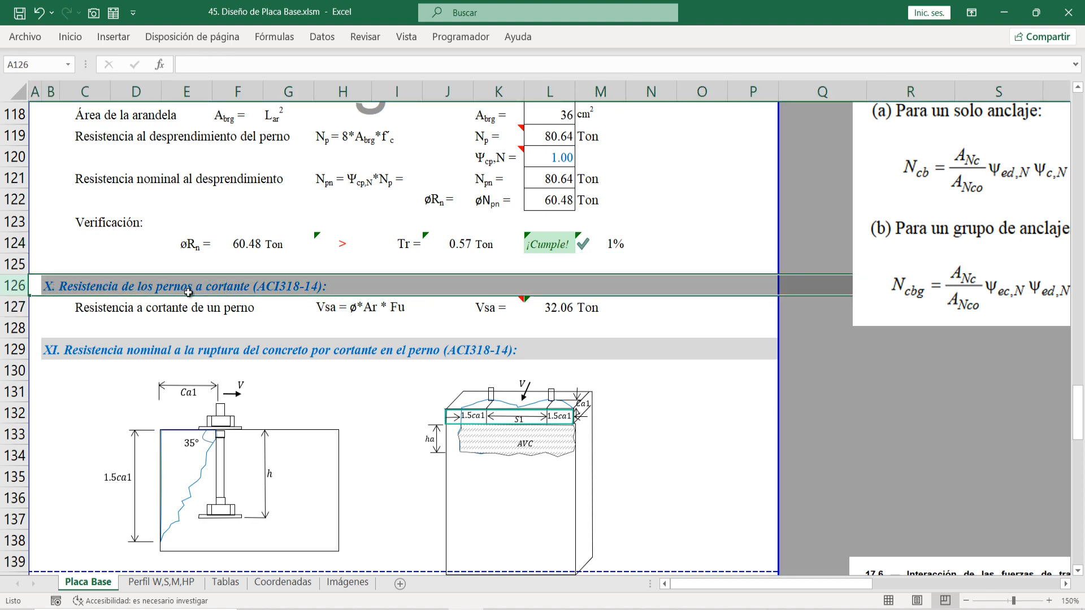
{"action": "left_click", "coordinate": [542, 328]}
{"action": "left_click_drag", "start_coordinate": [102, 315], "coordinate": [310, 308]}
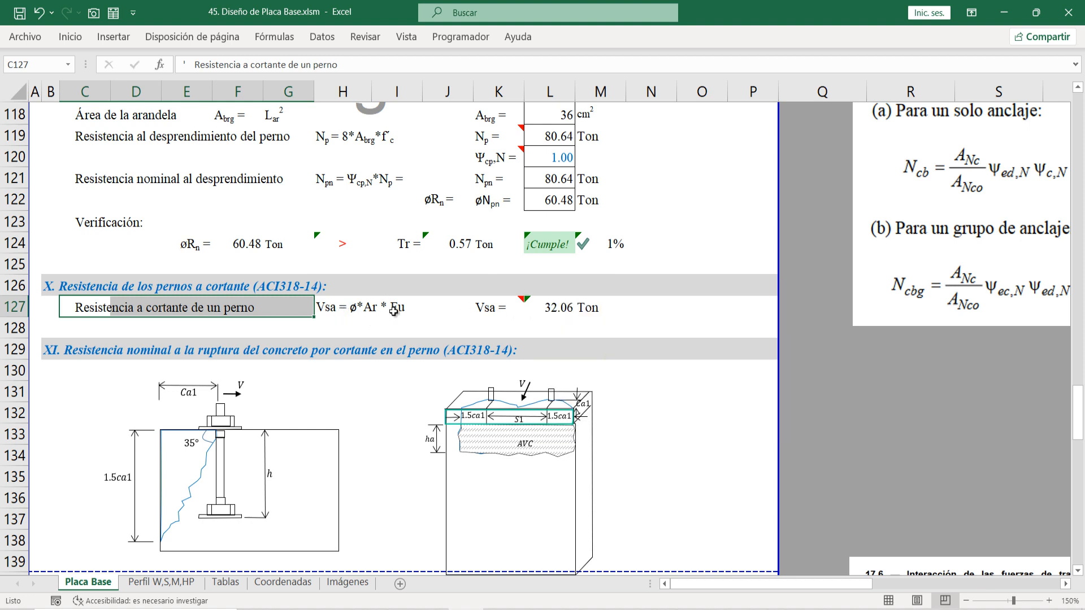
{"action": "left_click", "coordinate": [501, 308]}
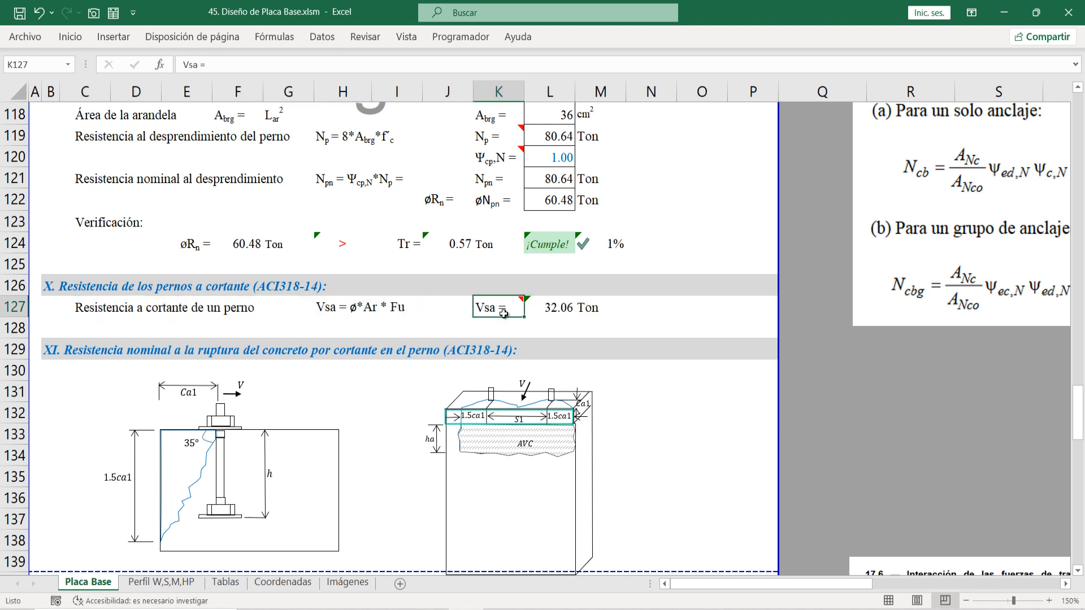
{"action": "left_click", "coordinate": [564, 310]}
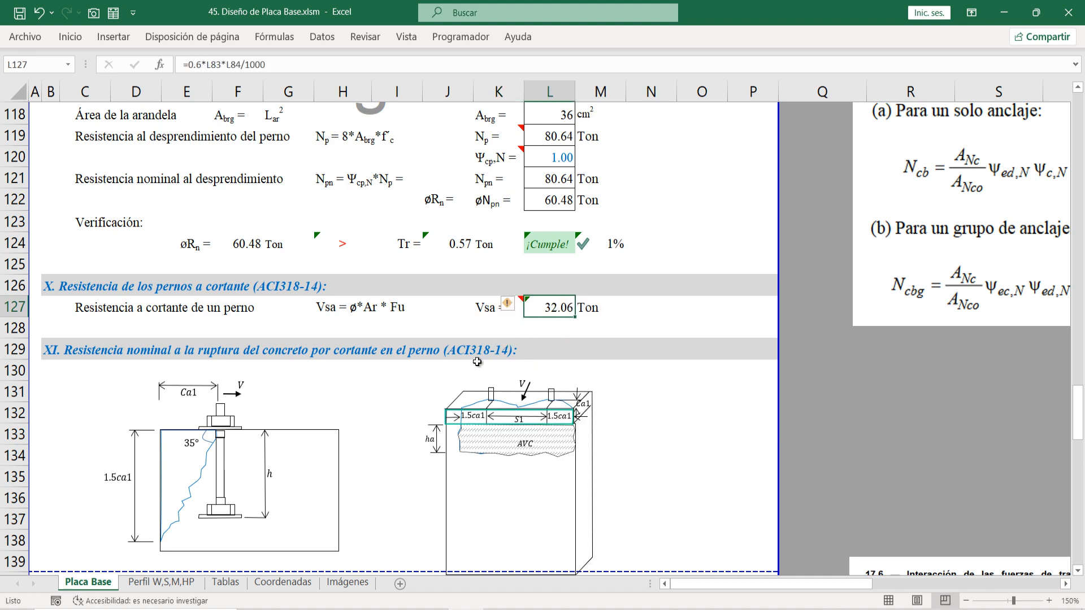
Step: Study the section XI shear breakout diagrams, covering Ca1, the 35° failure plane and the Avc projected area
{"action": "scroll", "coordinate": [140, 302], "scroll_direction": "down", "scroll_amount": 3}
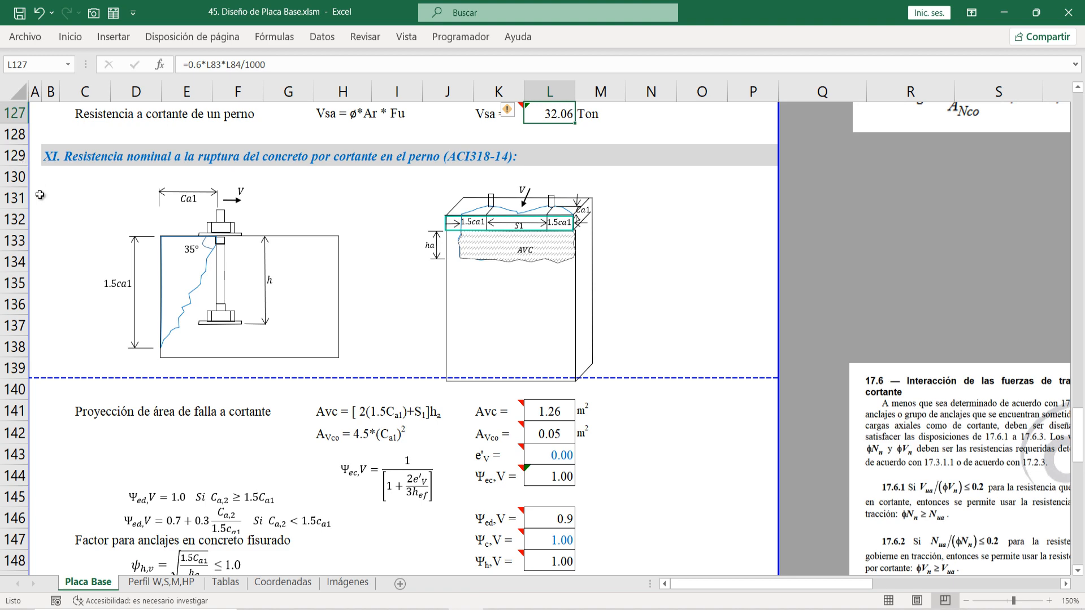
{"action": "scroll", "coordinate": [42, 220], "scroll_direction": "up", "scroll_amount": 3}
{"action": "scroll", "coordinate": [50, 267], "scroll_direction": "down", "scroll_amount": 1}
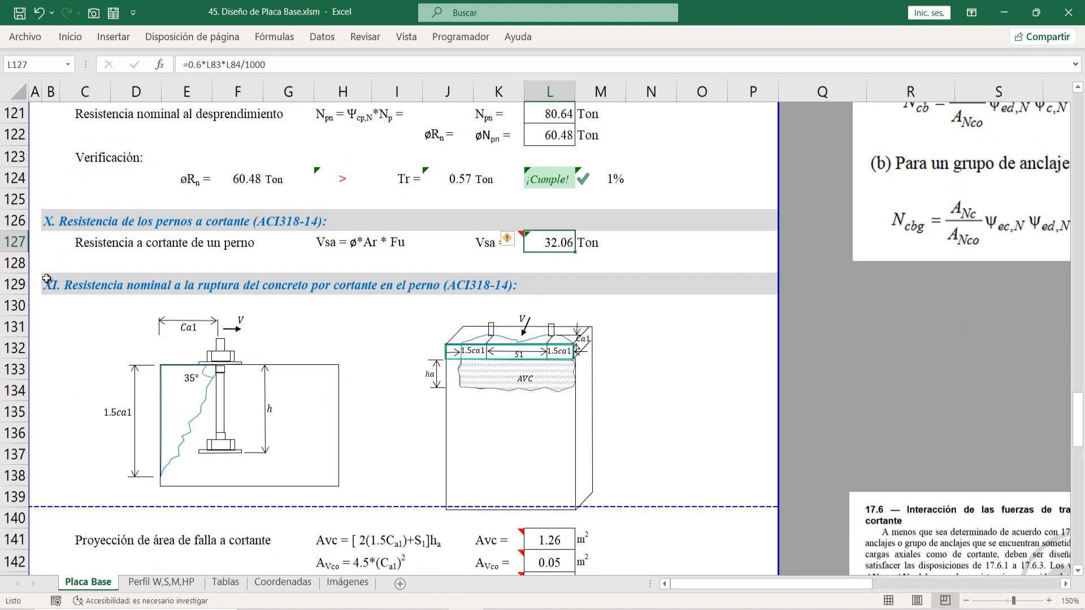
{"action": "scroll", "coordinate": [446, 276], "scroll_direction": "down", "scroll_amount": 2}
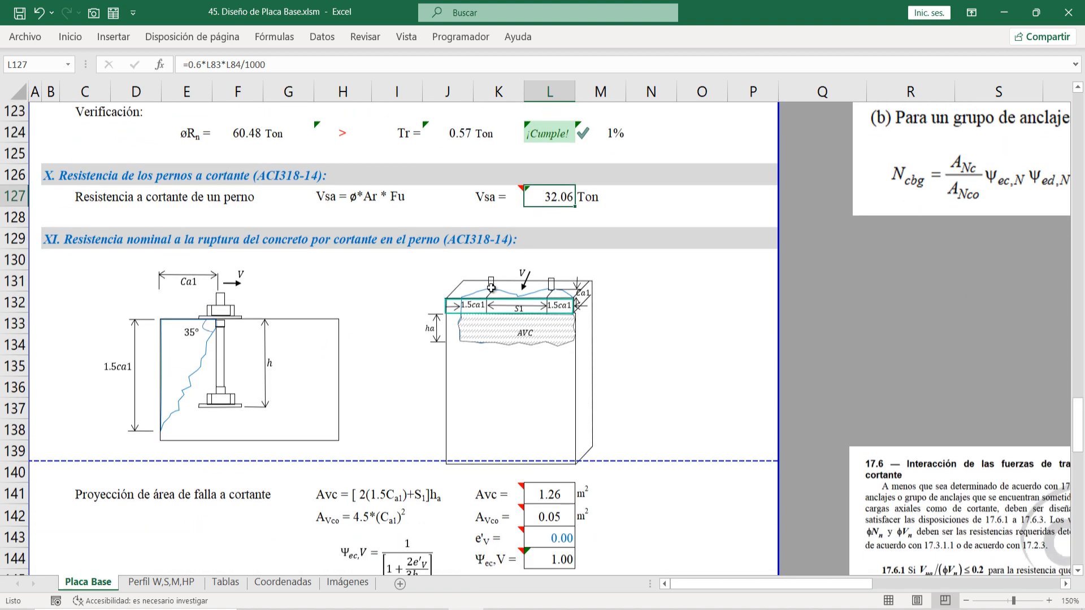
{"action": "left_click", "coordinate": [696, 269]}
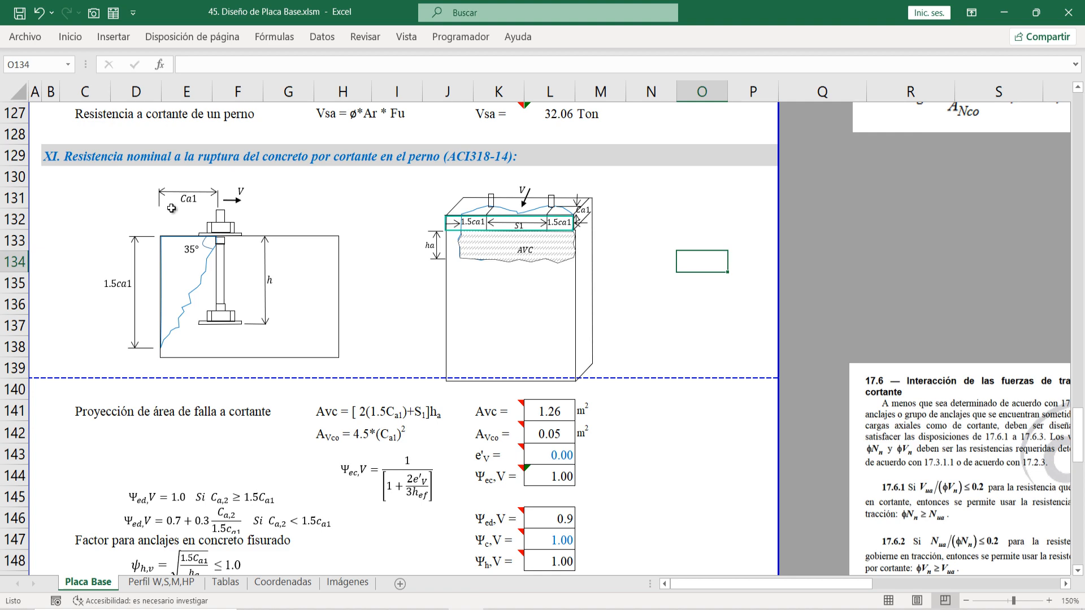
{"action": "scroll", "coordinate": [418, 362], "scroll_direction": "up", "scroll_amount": 3}
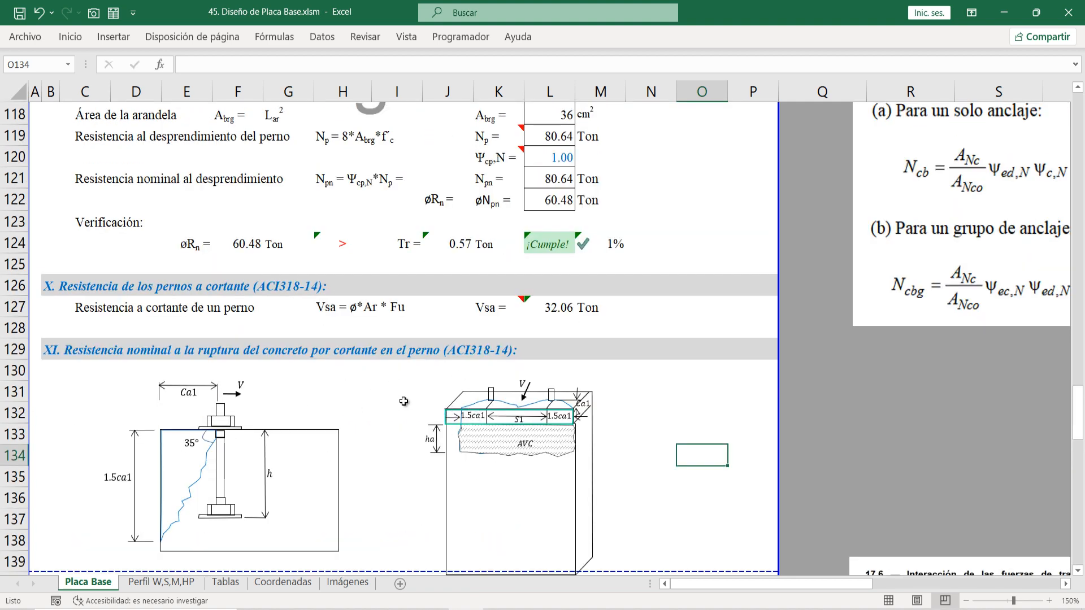
{"action": "scroll", "coordinate": [156, 445], "scroll_direction": "down", "scroll_amount": 1}
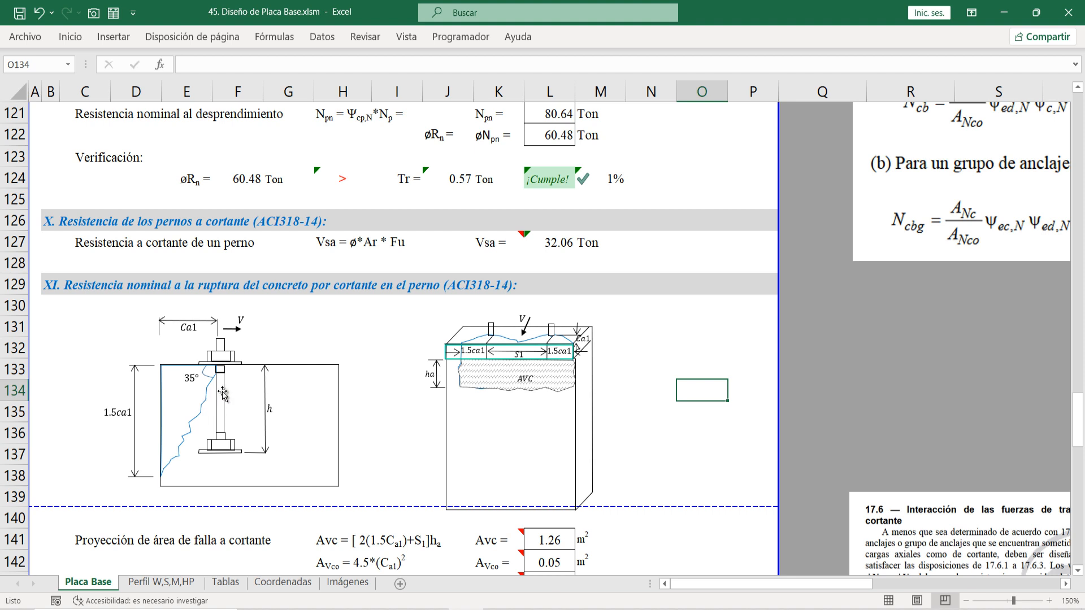
{"action": "scroll", "coordinate": [518, 374], "scroll_direction": "down", "scroll_amount": 1}
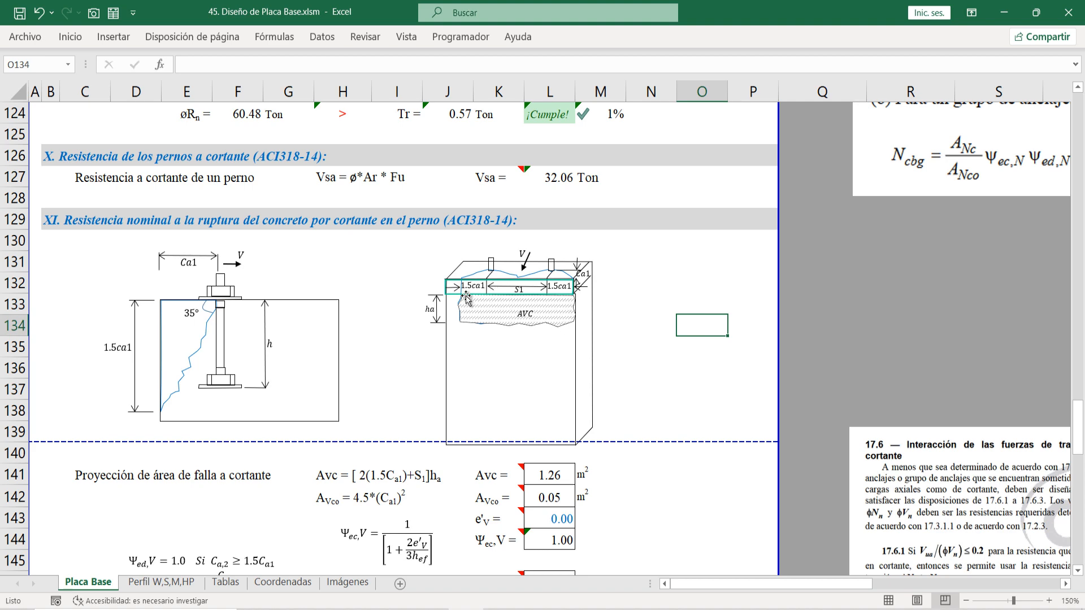
{"action": "scroll", "coordinate": [493, 329], "scroll_direction": "up", "scroll_amount": 1}
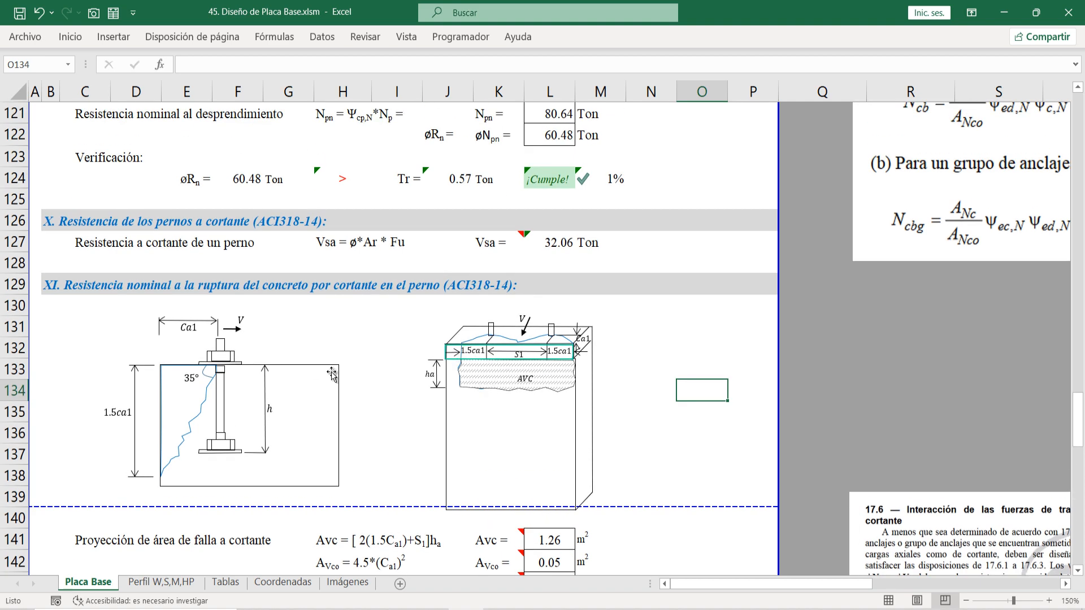
{"action": "scroll", "coordinate": [333, 374], "scroll_direction": "down", "scroll_amount": 1}
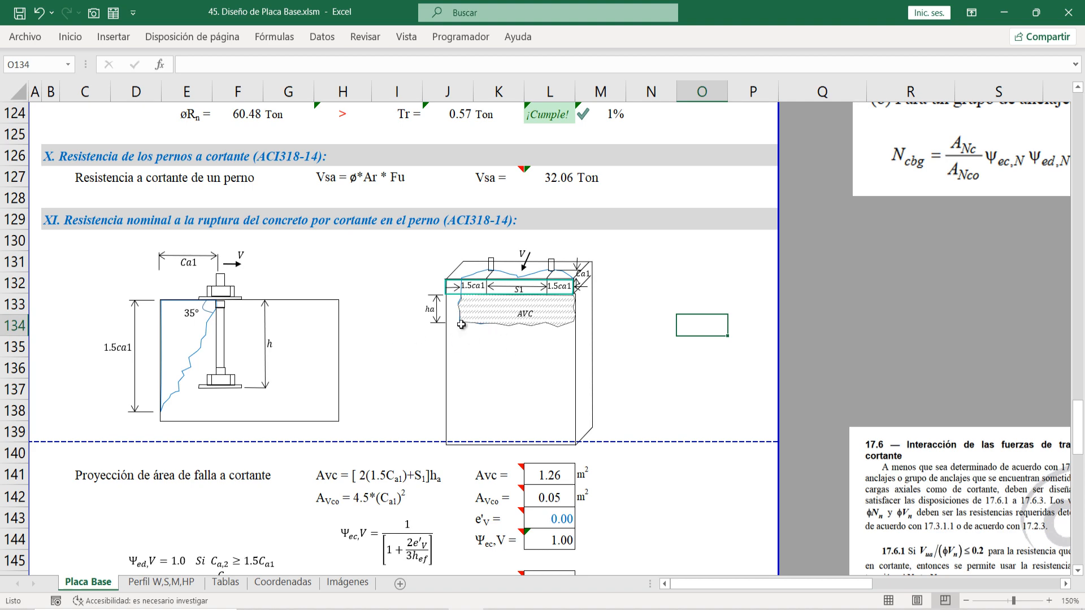
{"action": "scroll", "coordinate": [404, 359], "scroll_direction": "down", "scroll_amount": 1}
Step: Trace the Avc projected failure area formula in L141 to its pedestal dimensions and number of bolts inputs
{"action": "left_click", "coordinate": [223, 435]}
{"action": "left_click", "coordinate": [73, 432]}
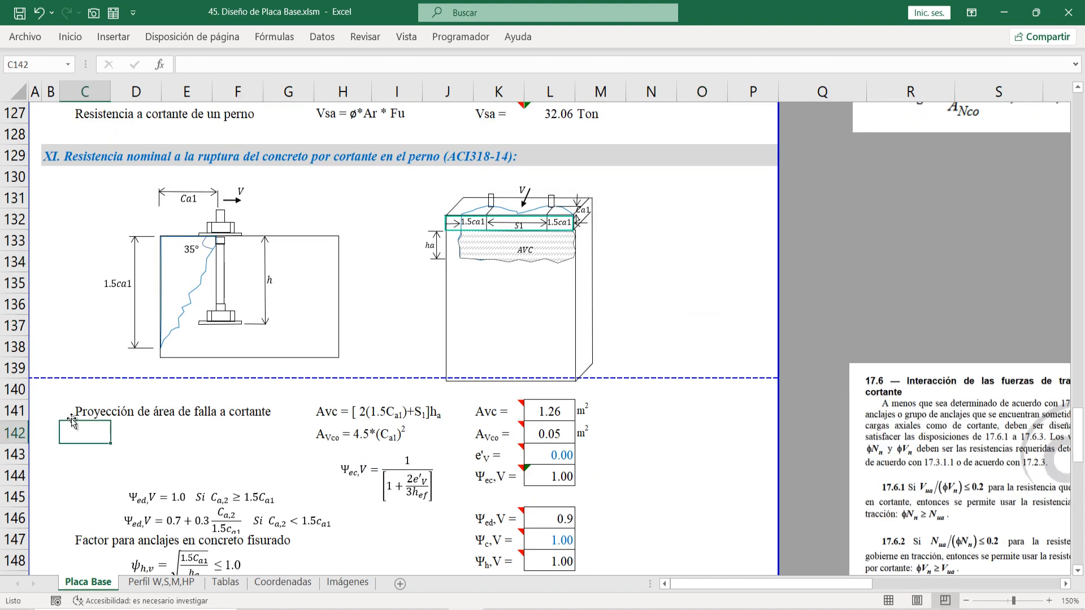
{"action": "left_click", "coordinate": [16, 411]}
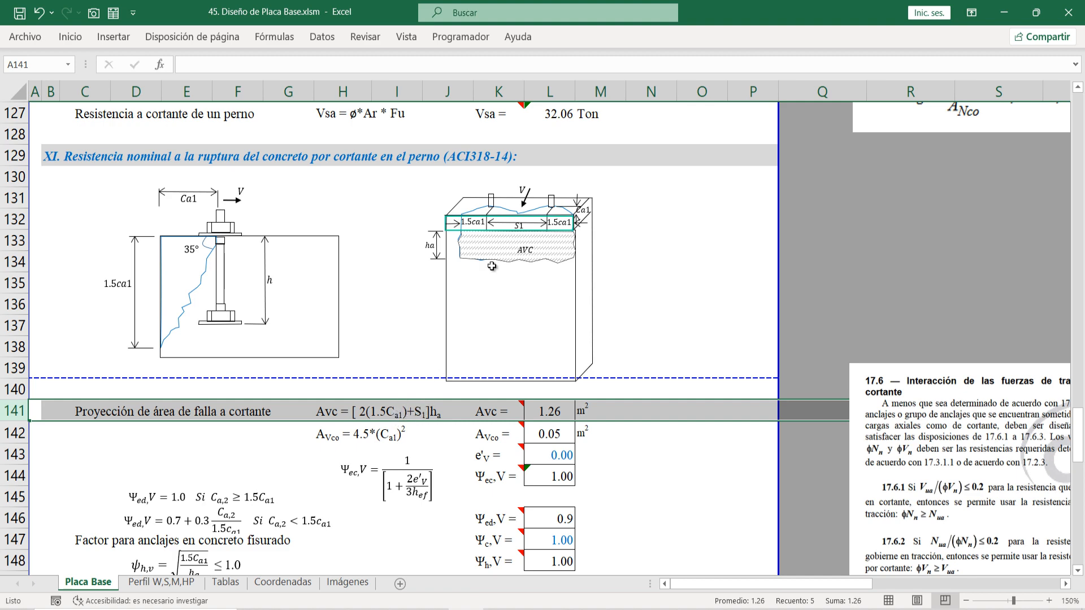
{"action": "double_click", "coordinate": [551, 413]}
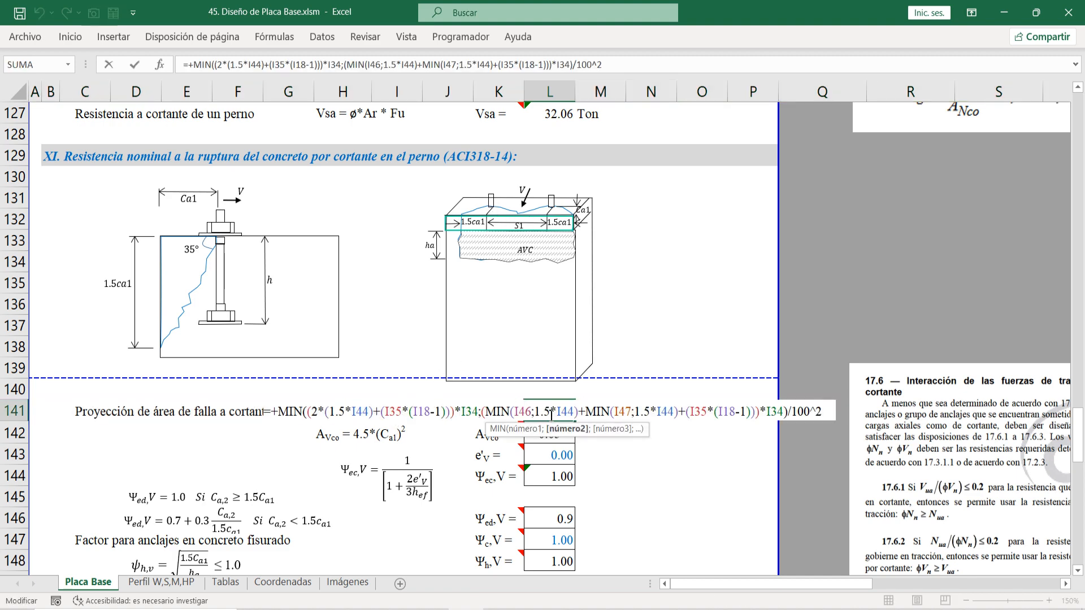
{"action": "scroll", "coordinate": [551, 412], "scroll_direction": "up", "scroll_amount": 20}
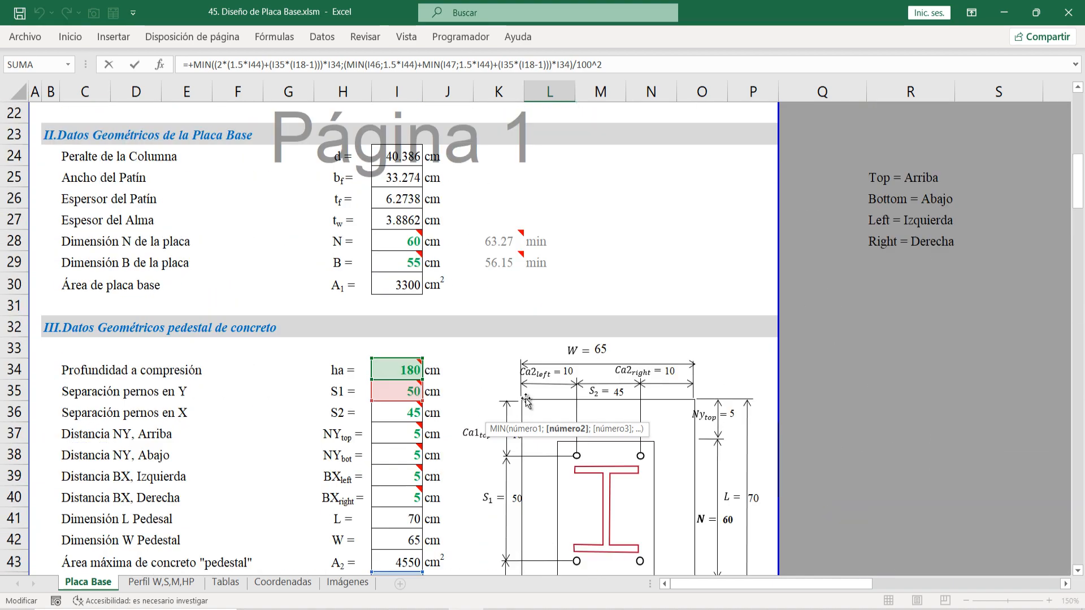
{"action": "scroll", "coordinate": [441, 395], "scroll_direction": "up", "scroll_amount": 4}
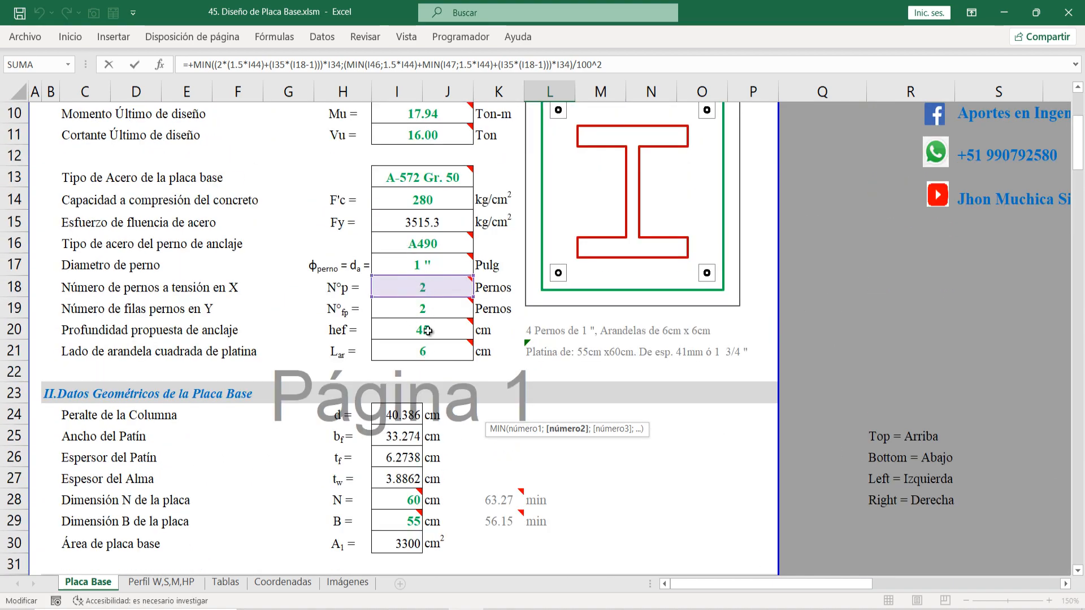
{"action": "key", "text": "Escape"}
{"action": "scroll", "coordinate": [551, 370], "scroll_direction": "down", "scroll_amount": 3}
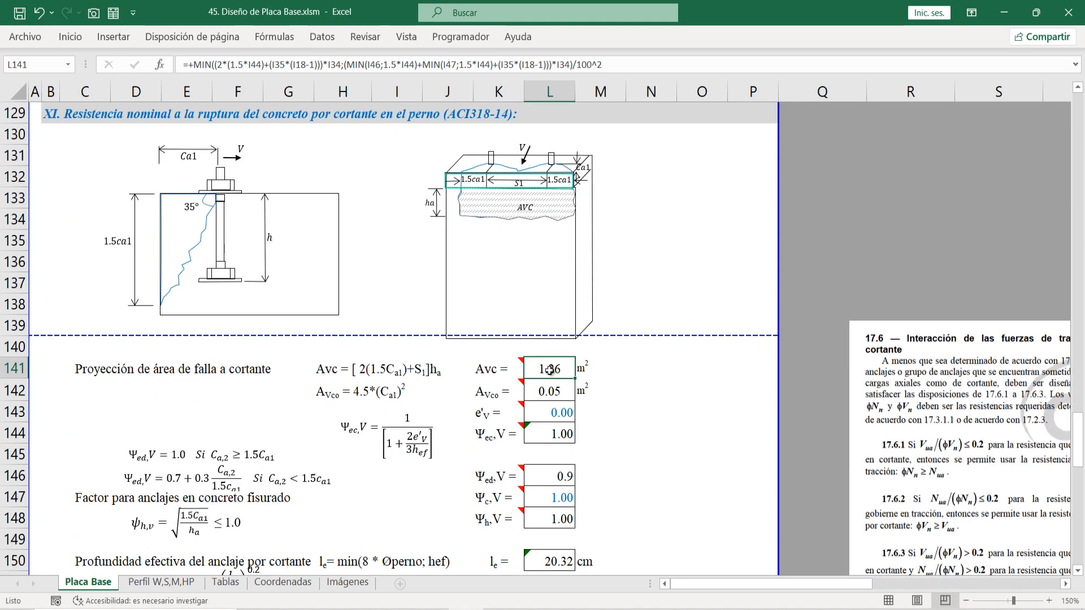
Step: Examine the AVco expression in row 142 and the formula behind it in L142
{"action": "left_click", "coordinate": [373, 399]}
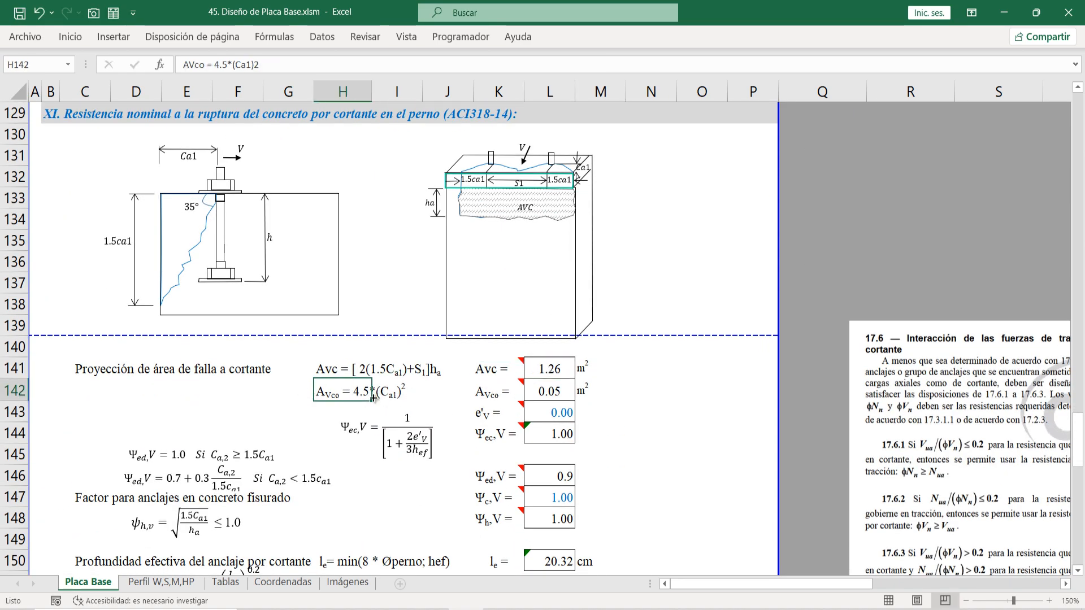
{"action": "left_click", "coordinate": [375, 400]}
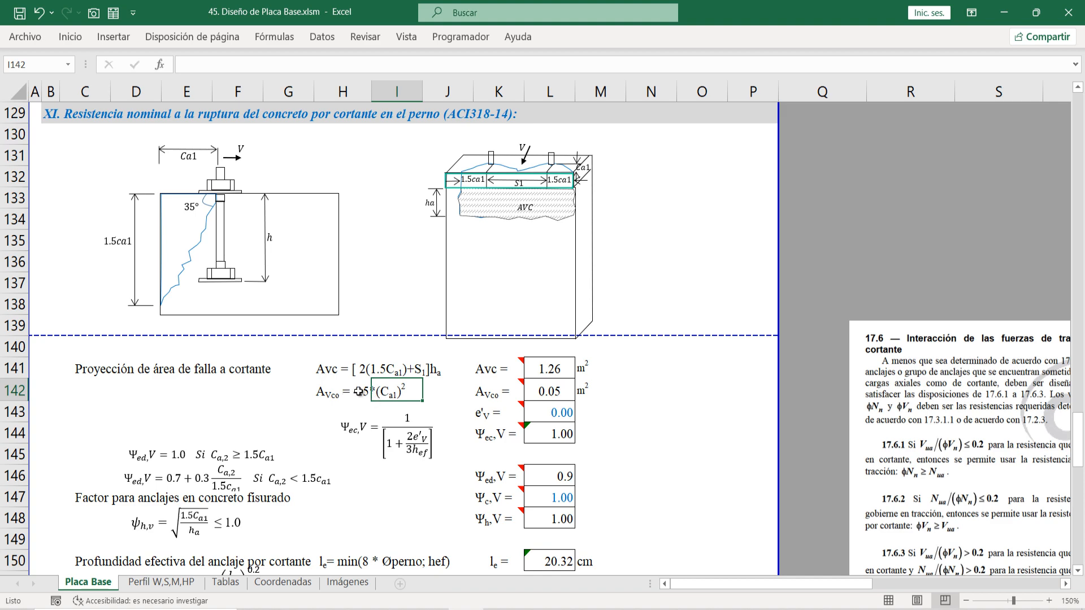
{"action": "left_click", "coordinate": [550, 392]}
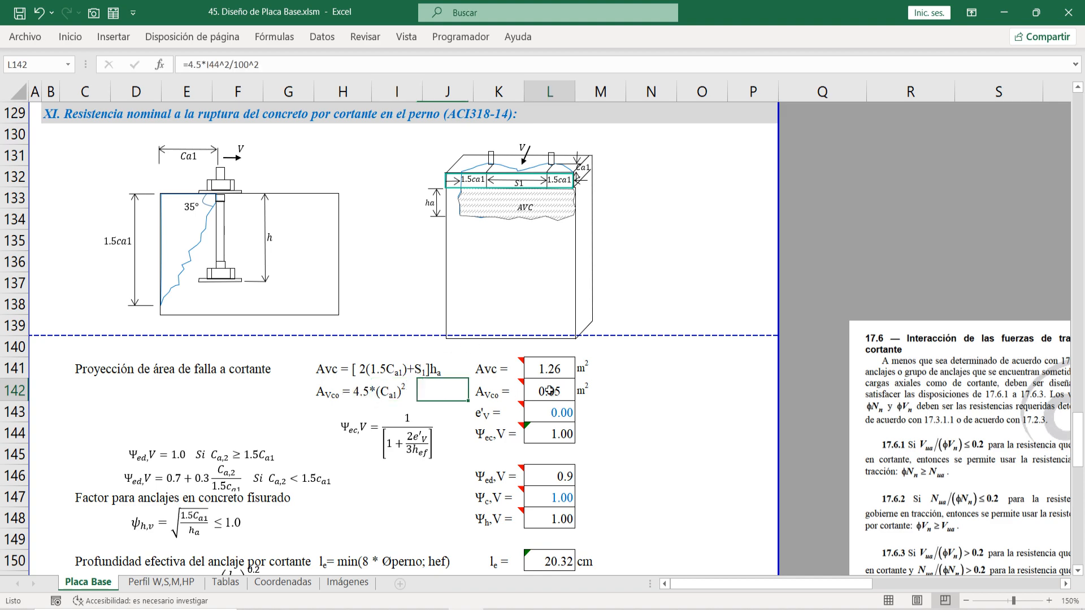
{"action": "scroll", "coordinate": [549, 391], "scroll_direction": "down", "scroll_amount": 1}
{"action": "scroll", "coordinate": [509, 395], "scroll_direction": "down", "scroll_amount": 1}
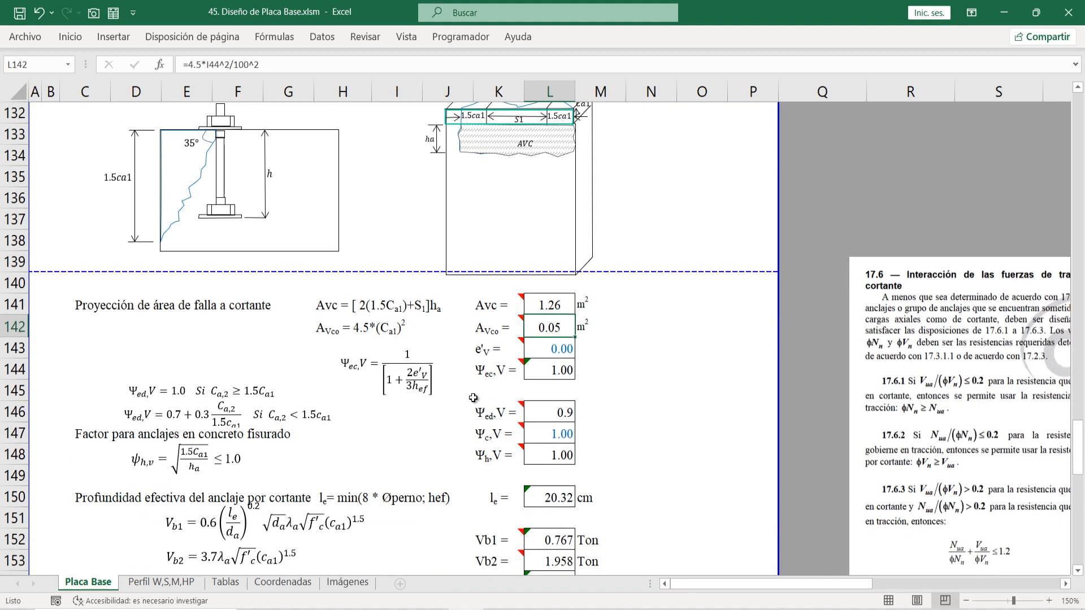
Step: Review the shear eccentricity e'V input in L143 against the section XI diagrams and the Ψec,V expression
{"action": "left_click", "coordinate": [561, 351]}
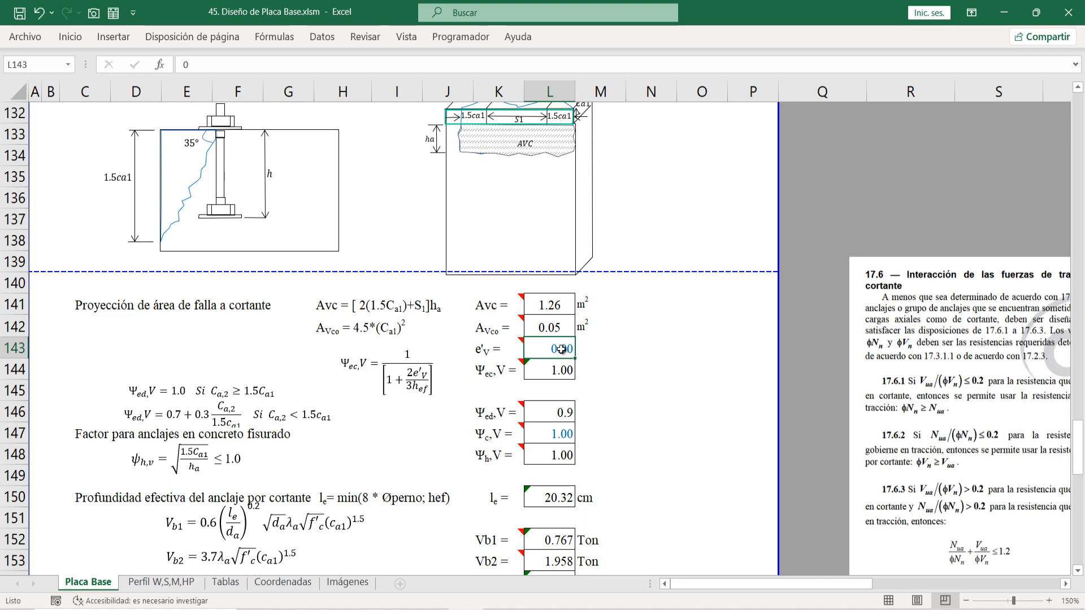
{"action": "scroll", "coordinate": [568, 349], "scroll_direction": "up", "scroll_amount": 3}
{"action": "scroll", "coordinate": [560, 395], "scroll_direction": "down", "scroll_amount": 2}
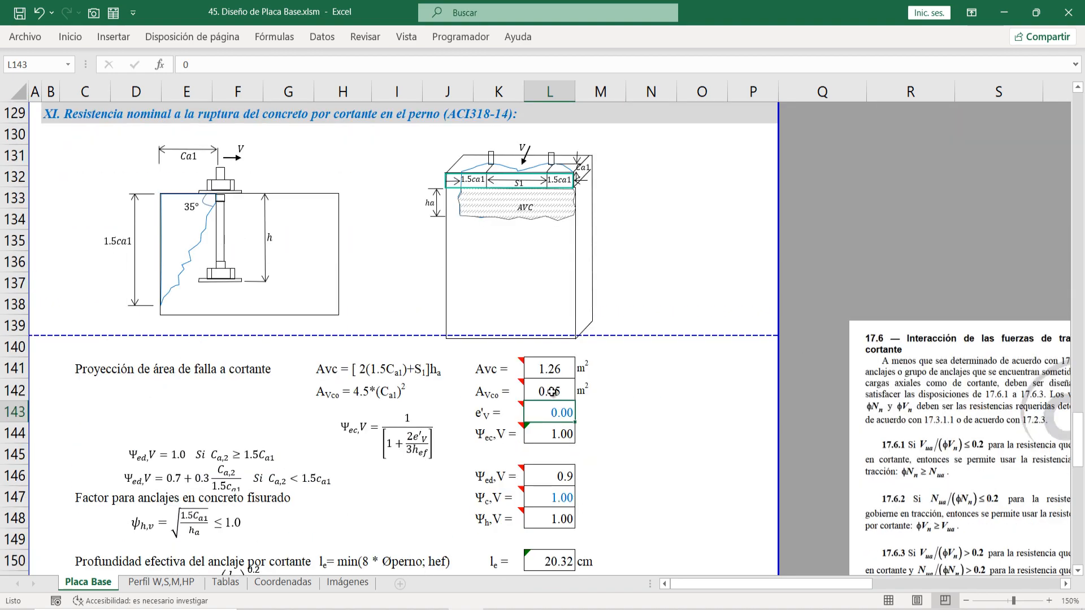
{"action": "mouse_move", "coordinate": [484, 412]}
{"action": "scroll", "coordinate": [484, 412], "scroll_direction": "down", "scroll_amount": 2}
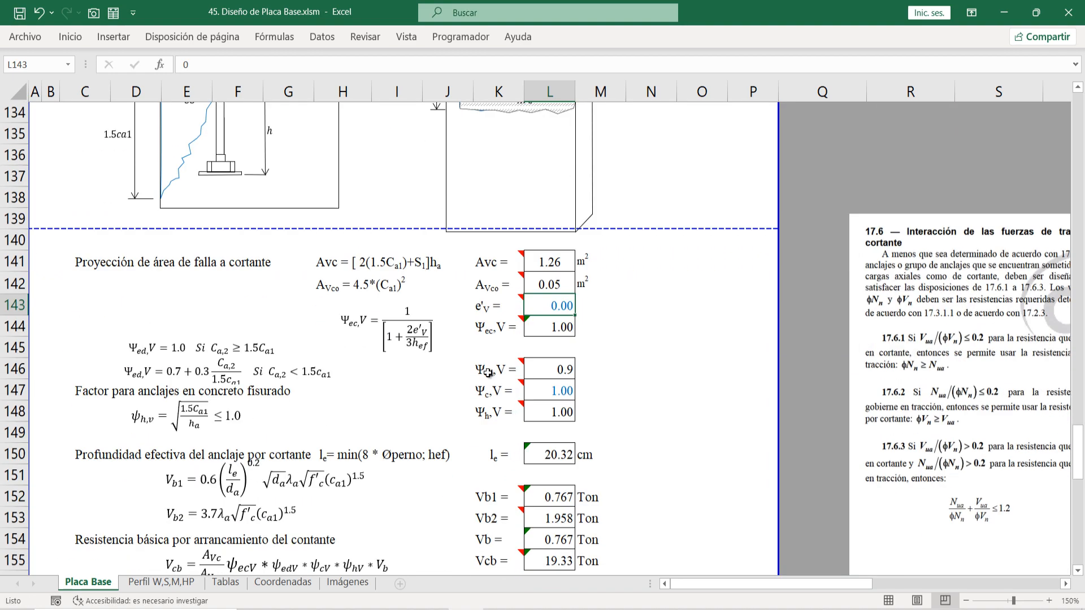
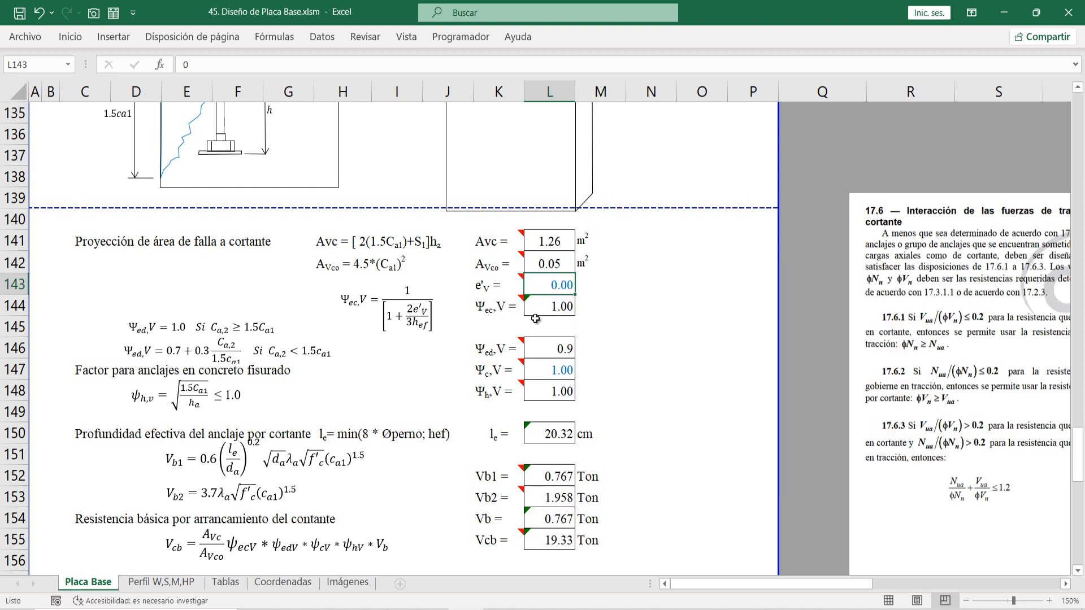
{"action": "left_click", "coordinate": [516, 288]}
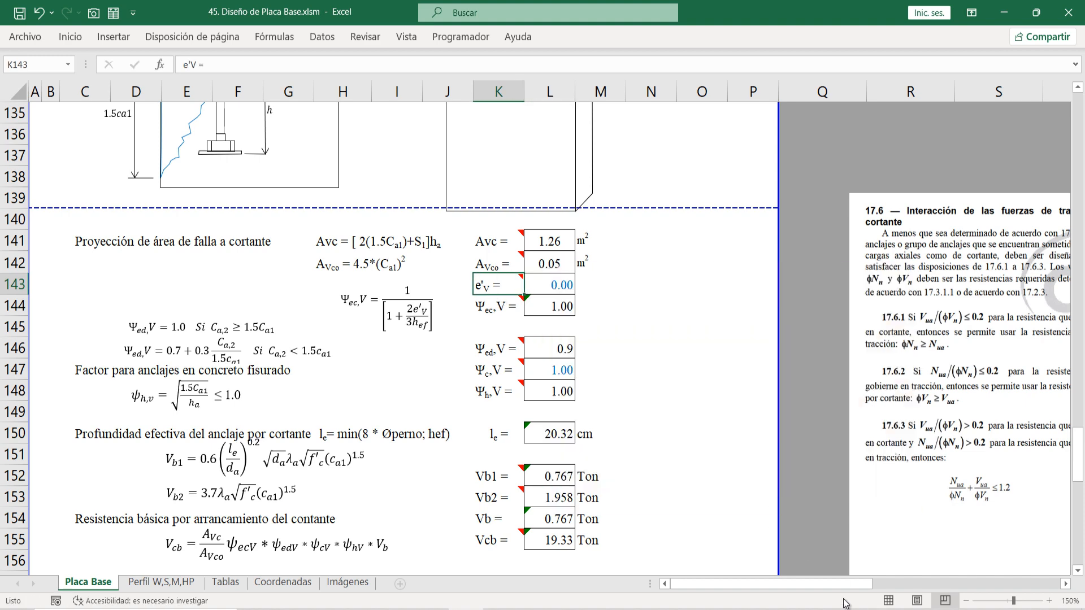
{"action": "left_click_drag", "start_coordinate": [829, 589], "coordinate": [829, 589]}
{"action": "left_click", "coordinate": [557, 286]}
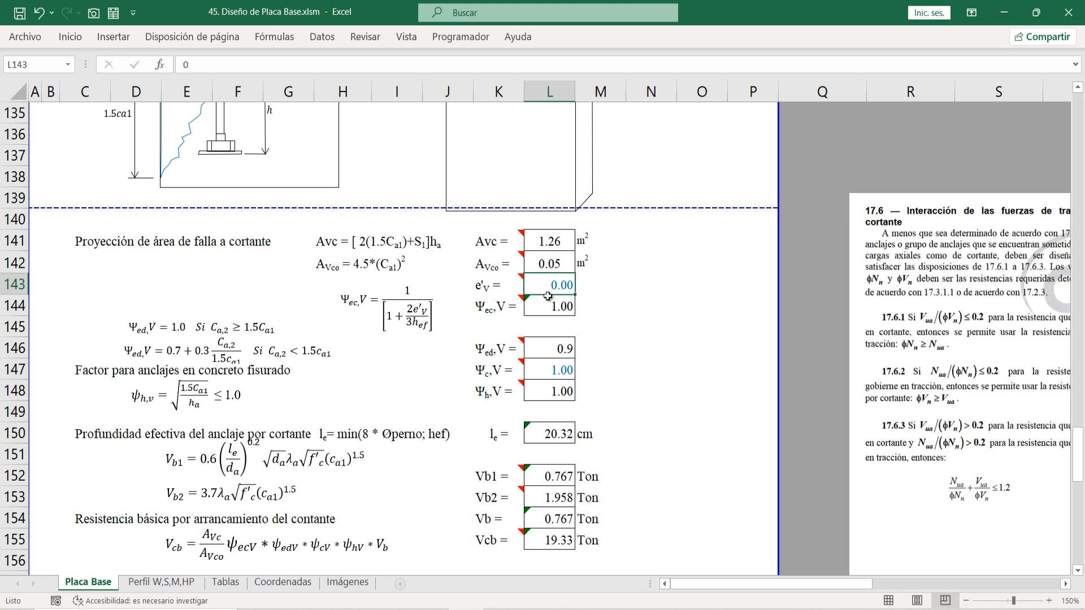
Step: Clear the shear eccentricity e'V in L143 and check the Ψec,V formula in L144
{"action": "left_click", "coordinate": [604, 306]}
{"action": "left_click", "coordinate": [548, 309]}
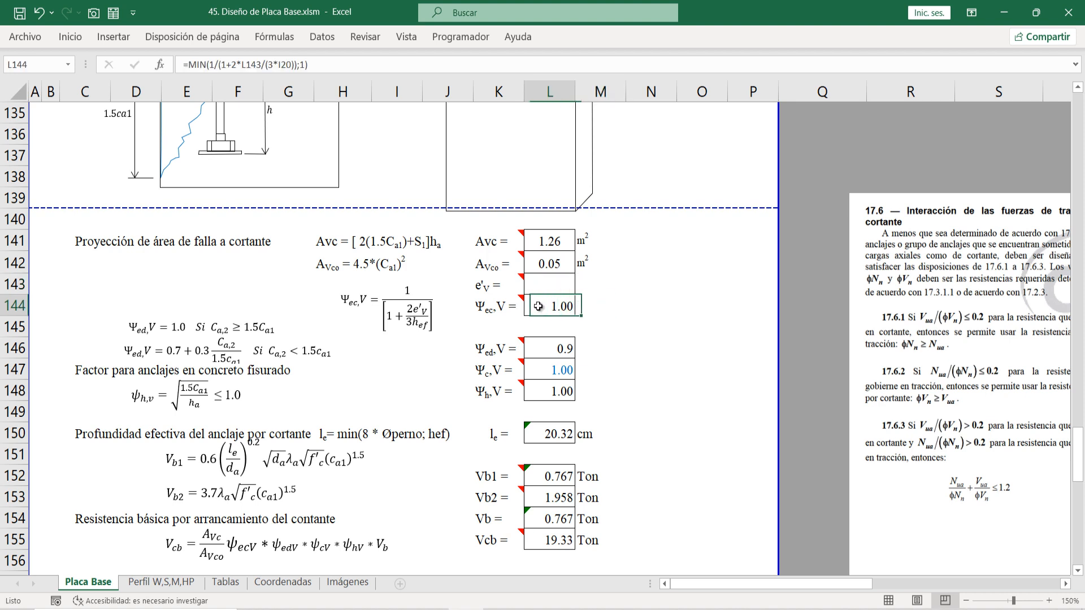
{"action": "left_click", "coordinate": [490, 309]}
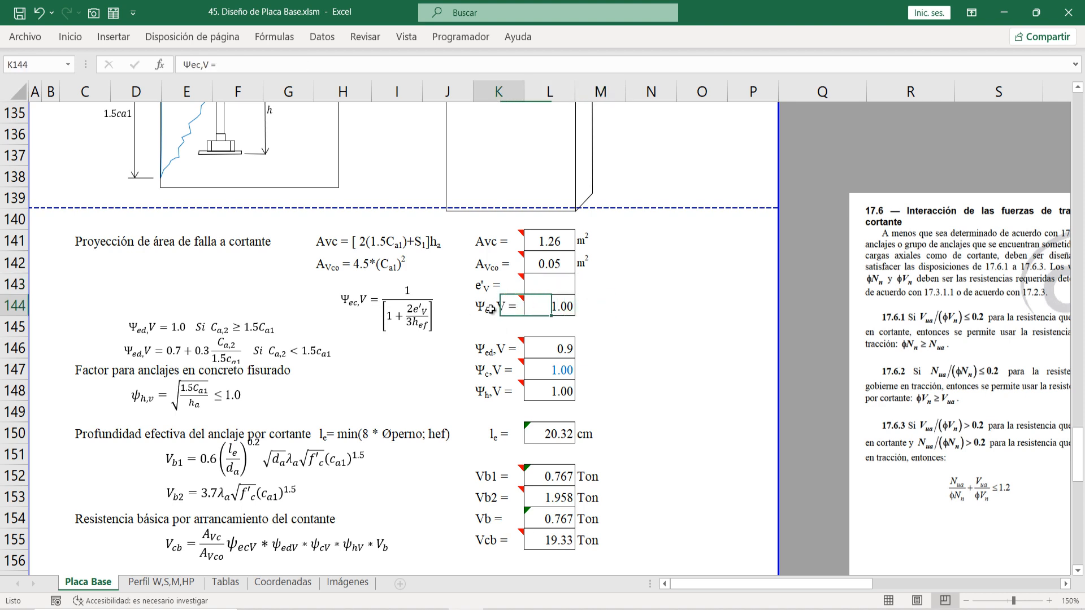
{"action": "left_click", "coordinate": [564, 306]}
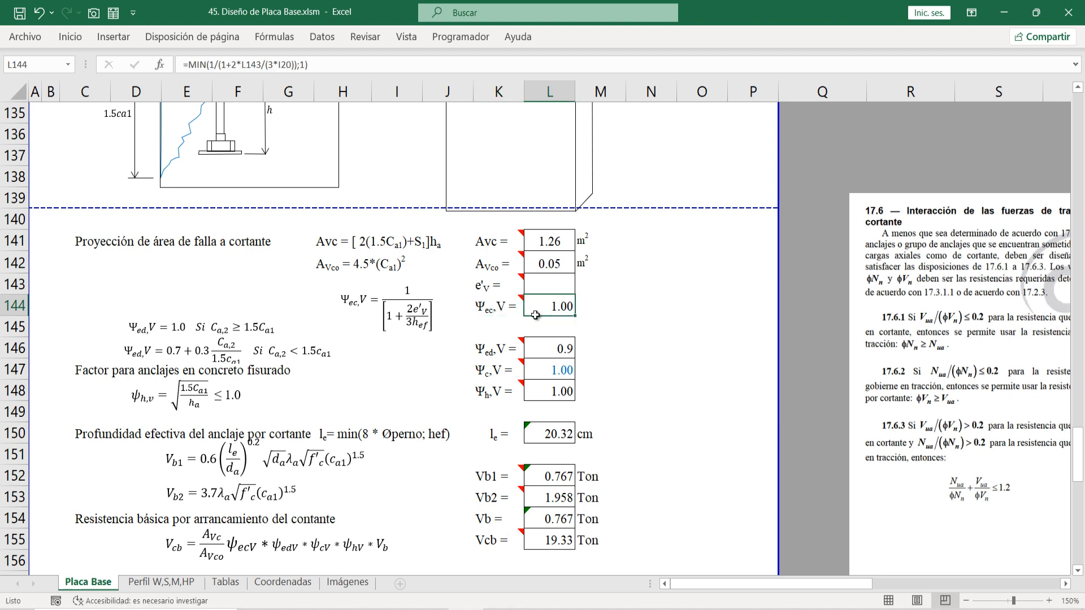
Step: Try a shear eccentricity e'V of 55 in L143, and clear the cell again
{"action": "left_click", "coordinate": [560, 285]}
{"action": "type", "text": "55"}
{"action": "key", "text": "Return"}
{"action": "left_click", "coordinate": [558, 283]}
{"action": "key", "text": "Delete"}
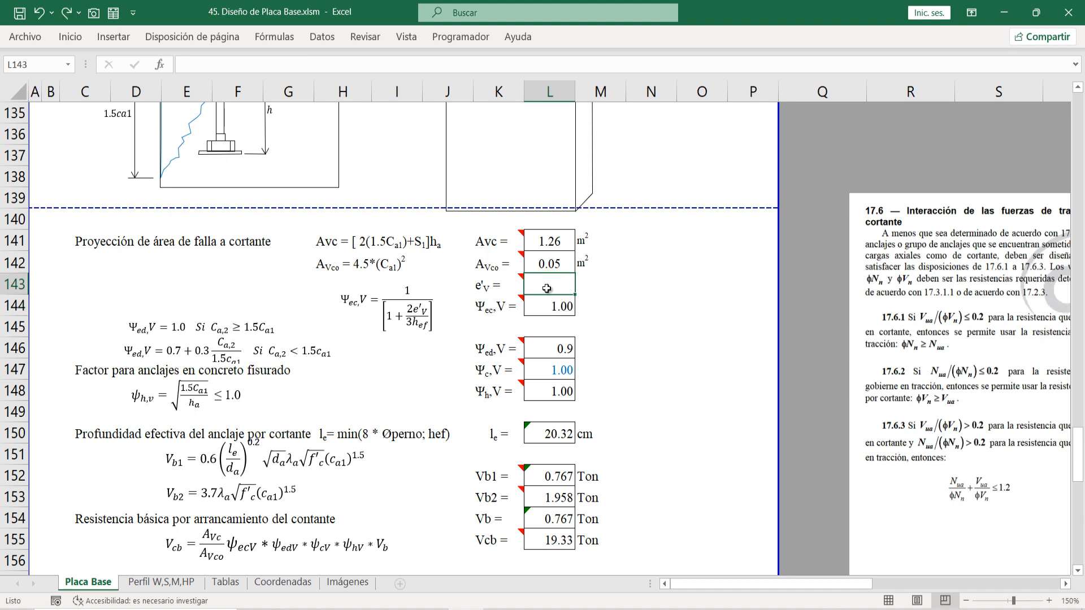
Step: Inspect the shear modification factors in L144 to L148, comparing the Ψed,V conditions with the formula in L146
{"action": "left_click", "coordinate": [540, 302]}
{"action": "scroll", "coordinate": [425, 347], "scroll_direction": "down", "scroll_amount": 1}
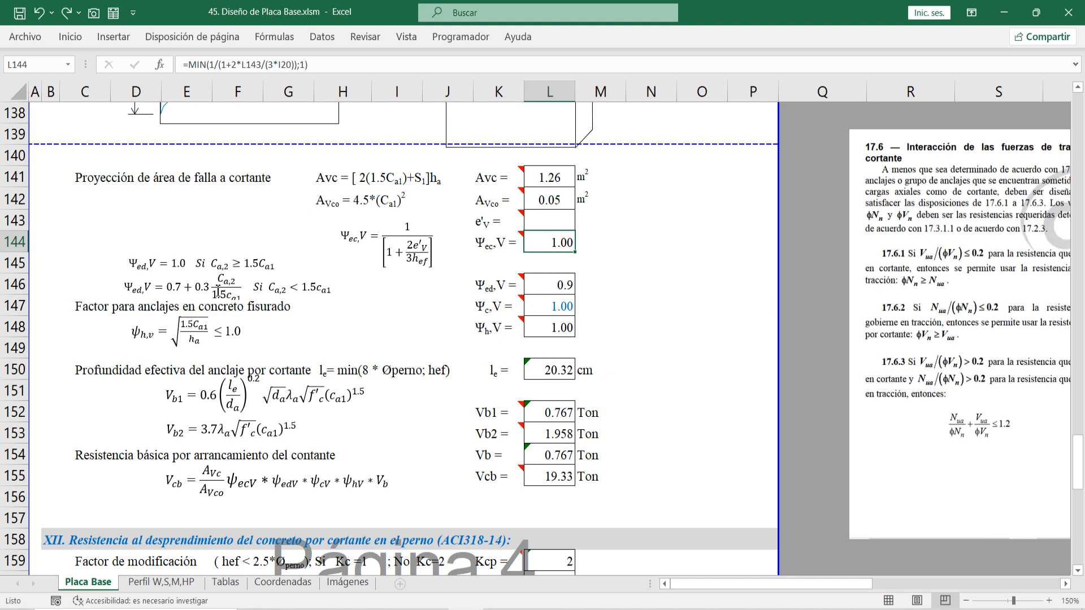
{"action": "left_click", "coordinate": [156, 266]}
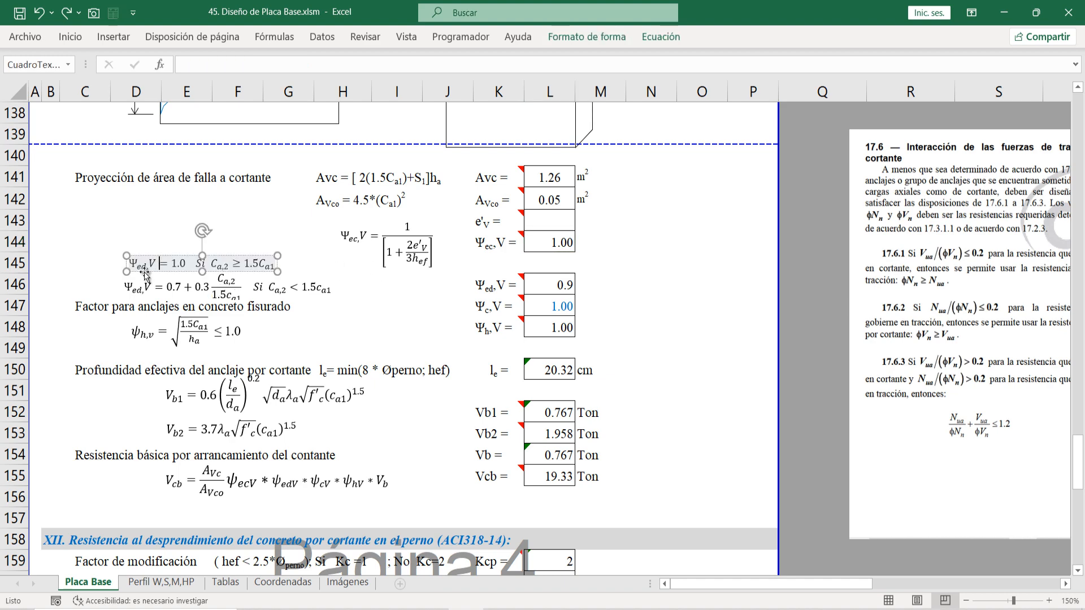
{"action": "left_click", "coordinate": [387, 284]}
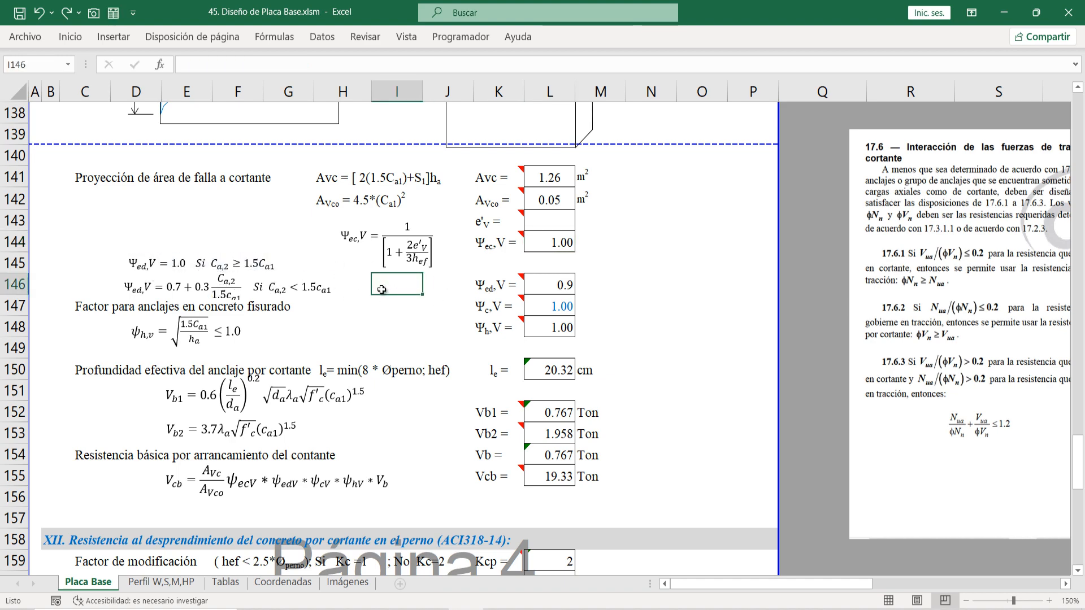
{"action": "left_click_drag", "start_coordinate": [548, 282], "coordinate": [567, 306]}
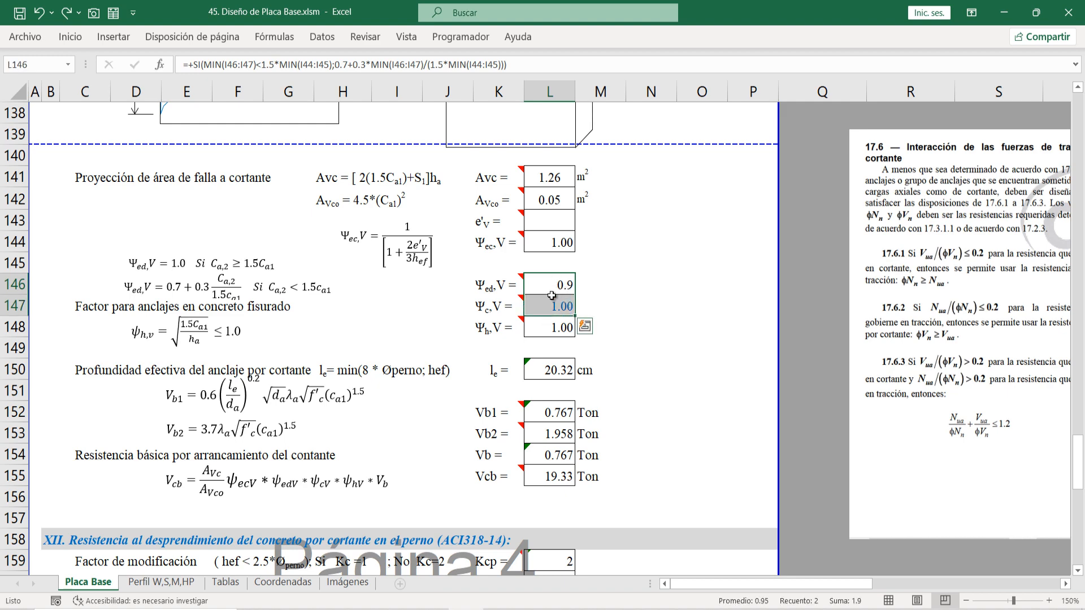
{"action": "left_click", "coordinate": [567, 284]}
{"action": "left_click", "coordinate": [565, 304]}
{"action": "left_click", "coordinate": [557, 346]}
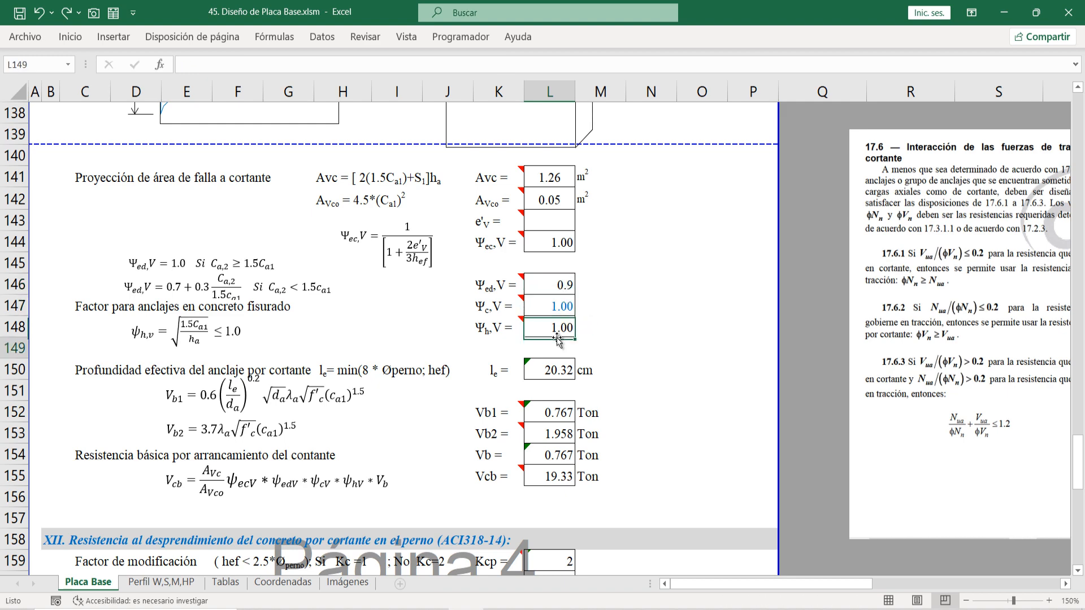
Step: Examine the effective anchor depth formula in L150 and the Vb1 and Vb2 formulas in L152 and L153
{"action": "scroll", "coordinate": [234, 373], "scroll_direction": "down", "scroll_amount": 1}
{"action": "scroll", "coordinate": [233, 373], "scroll_direction": "down", "scroll_amount": 2}
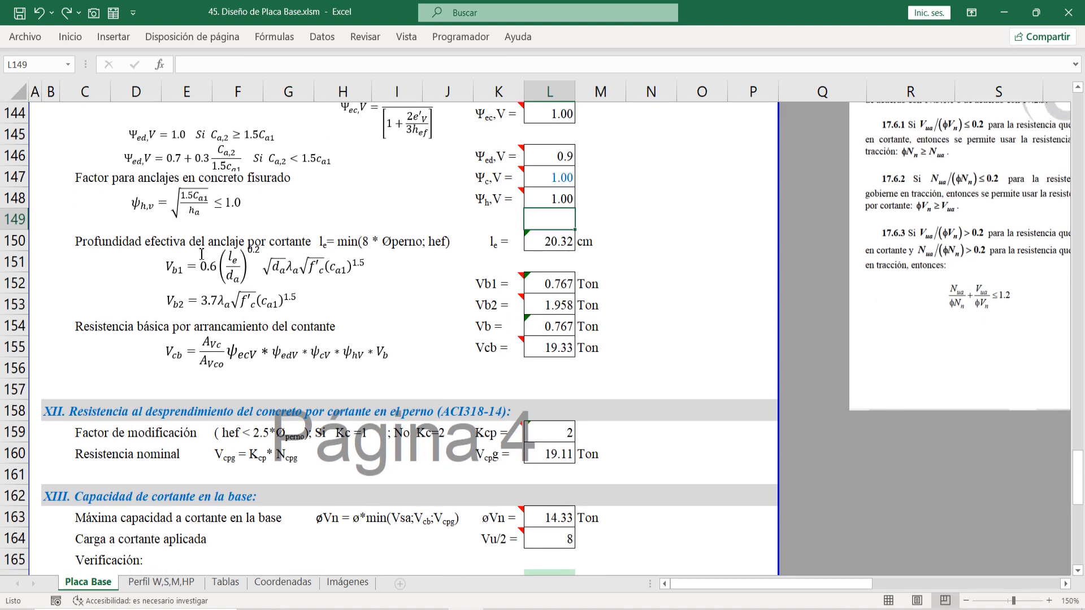
{"action": "double_click", "coordinate": [363, 249]}
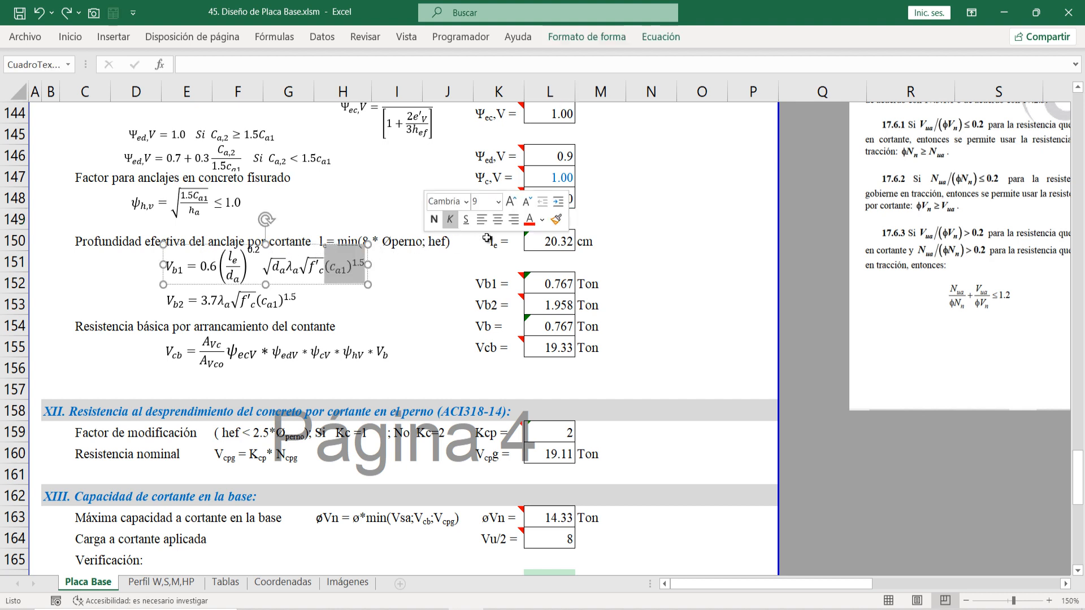
{"action": "left_click", "coordinate": [536, 242]}
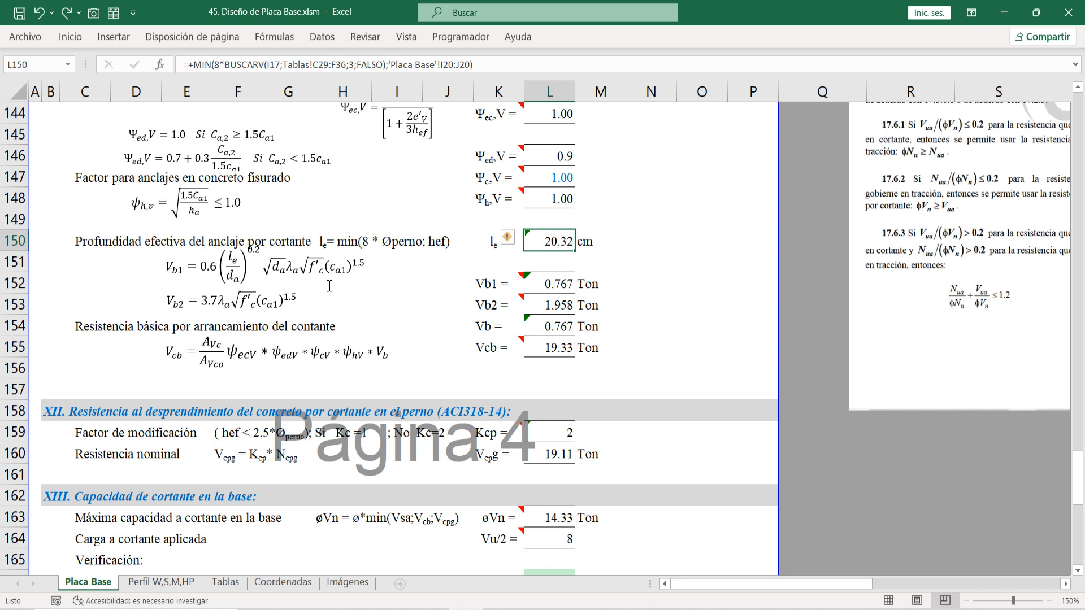
{"action": "left_click", "coordinate": [163, 304]}
{"action": "left_click", "coordinate": [563, 304]}
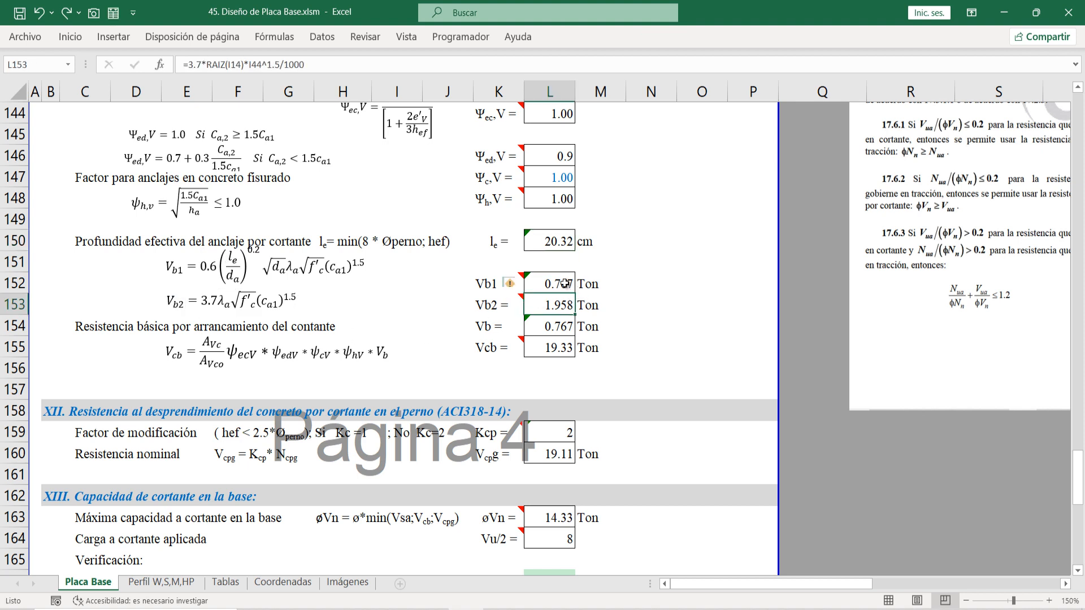
{"action": "left_click", "coordinate": [572, 291]}
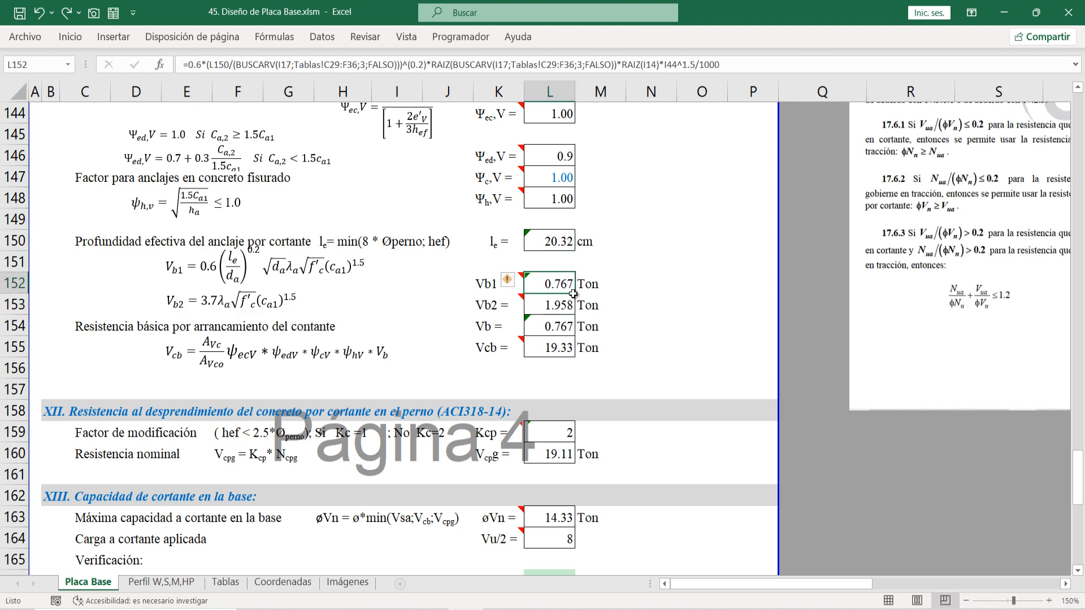
Step: Review the basic shear breakout resistance row and compare the Vcb equation with its formula in L155
{"action": "left_click", "coordinate": [86, 322]}
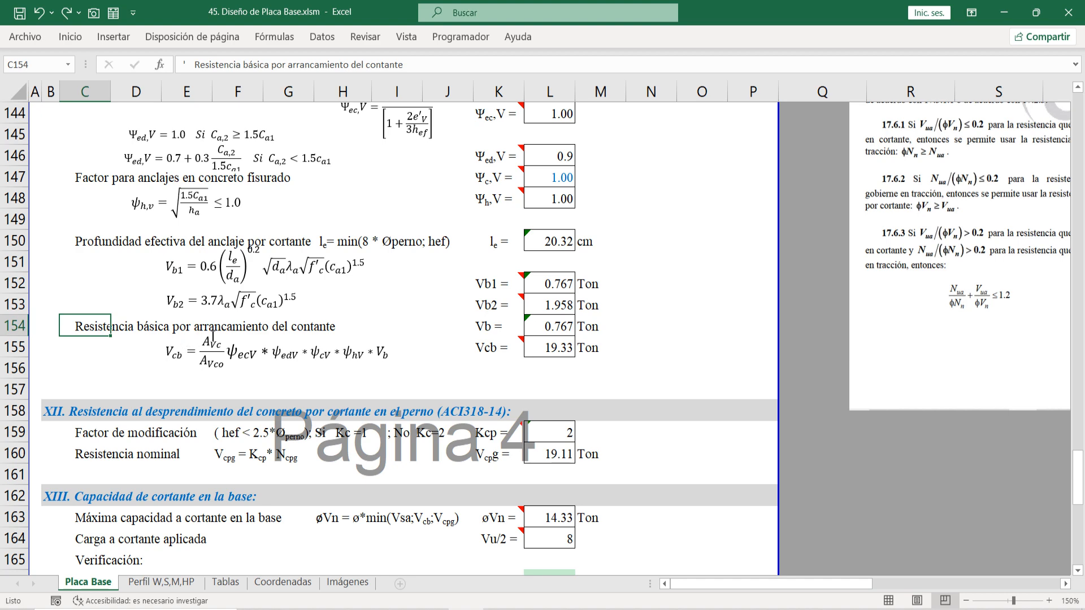
{"action": "left_click", "coordinate": [546, 347]}
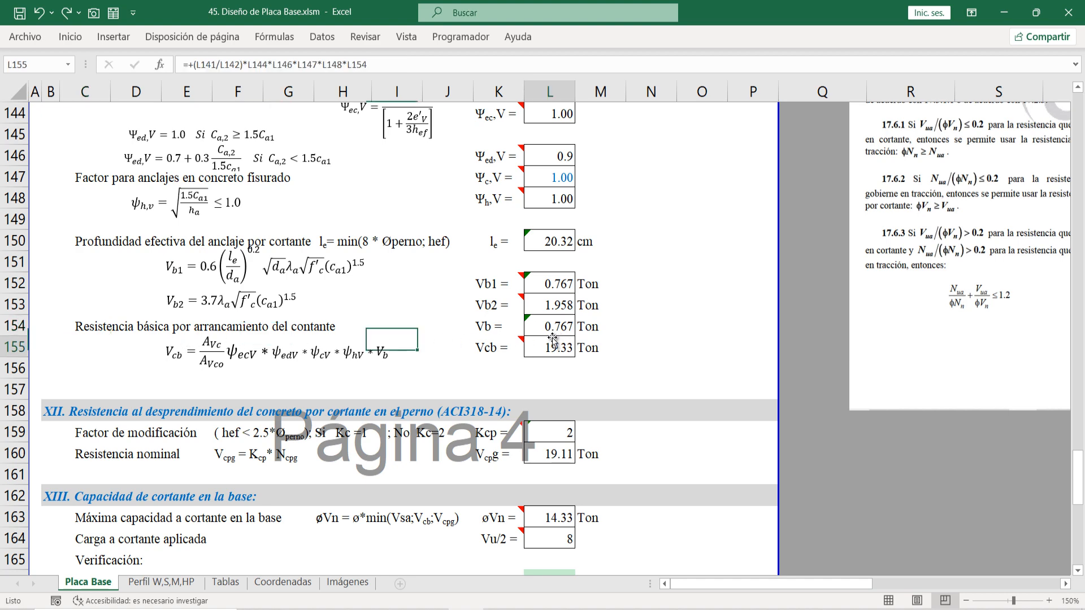
{"action": "left_click", "coordinate": [271, 348]}
{"action": "left_click", "coordinate": [184, 326]}
{"action": "left_click", "coordinate": [570, 350]}
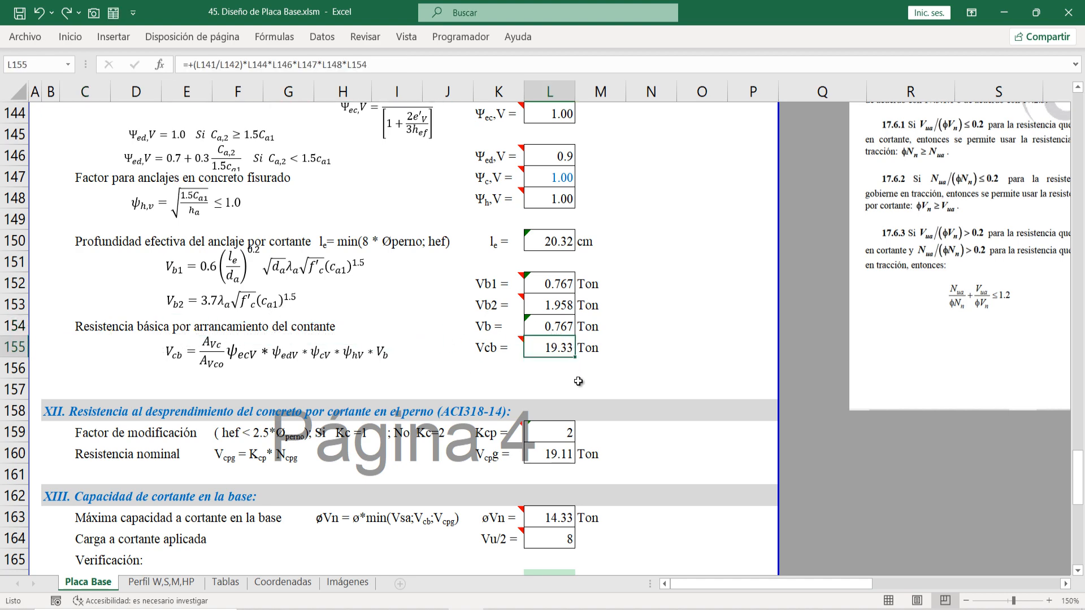
Step: Go to section XII on concrete pryout and switch the sheet from page break preview to Normal view
{"action": "scroll", "coordinate": [506, 391], "scroll_direction": "down", "scroll_amount": 3}
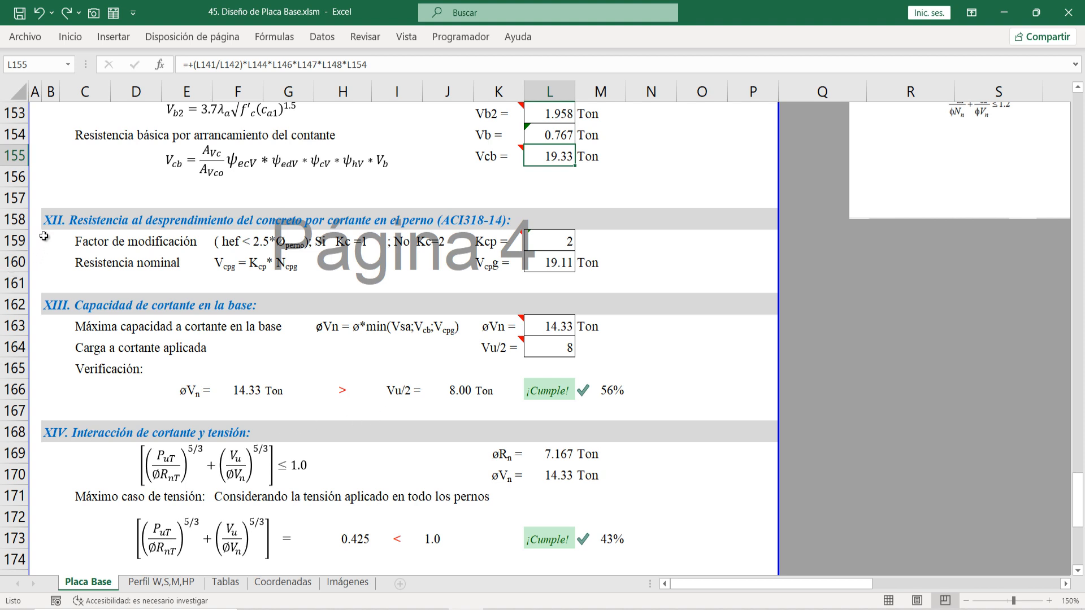
{"action": "left_click", "coordinate": [15, 219]}
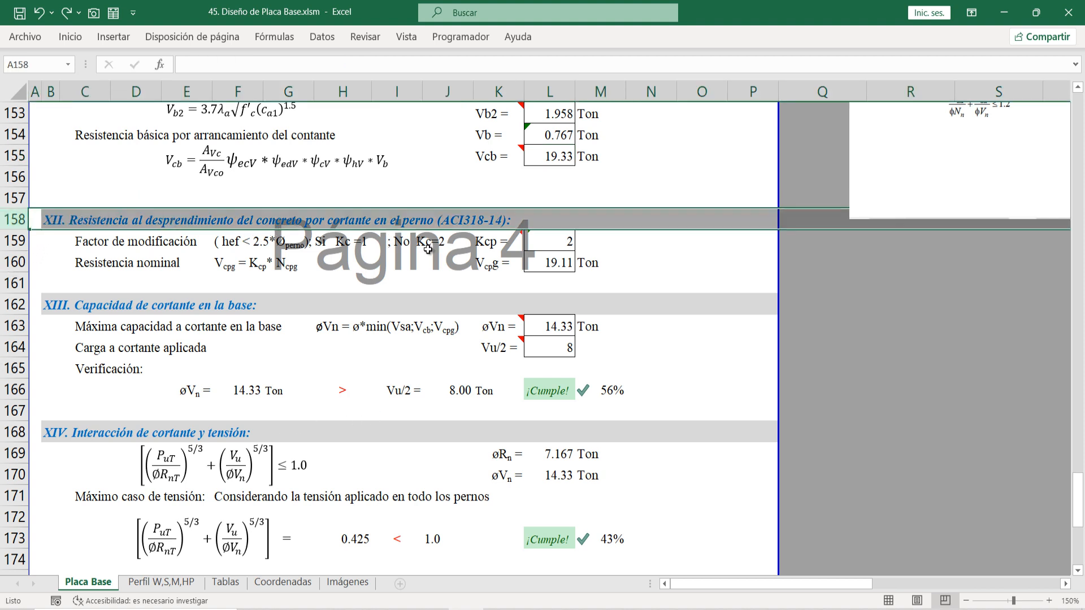
{"action": "left_click", "coordinate": [448, 282]}
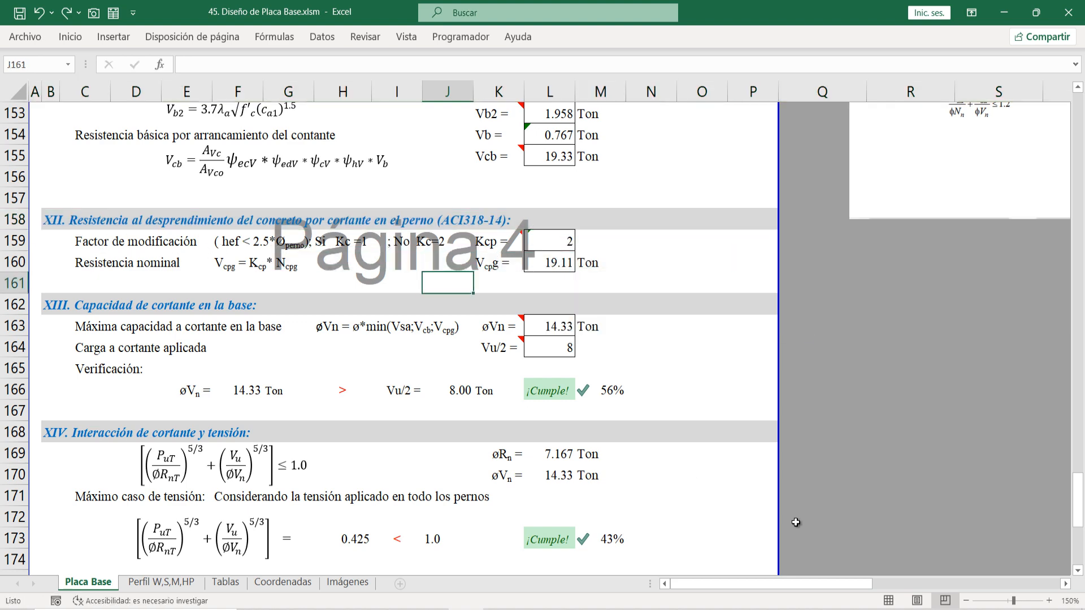
{"action": "left_click", "coordinate": [888, 600]}
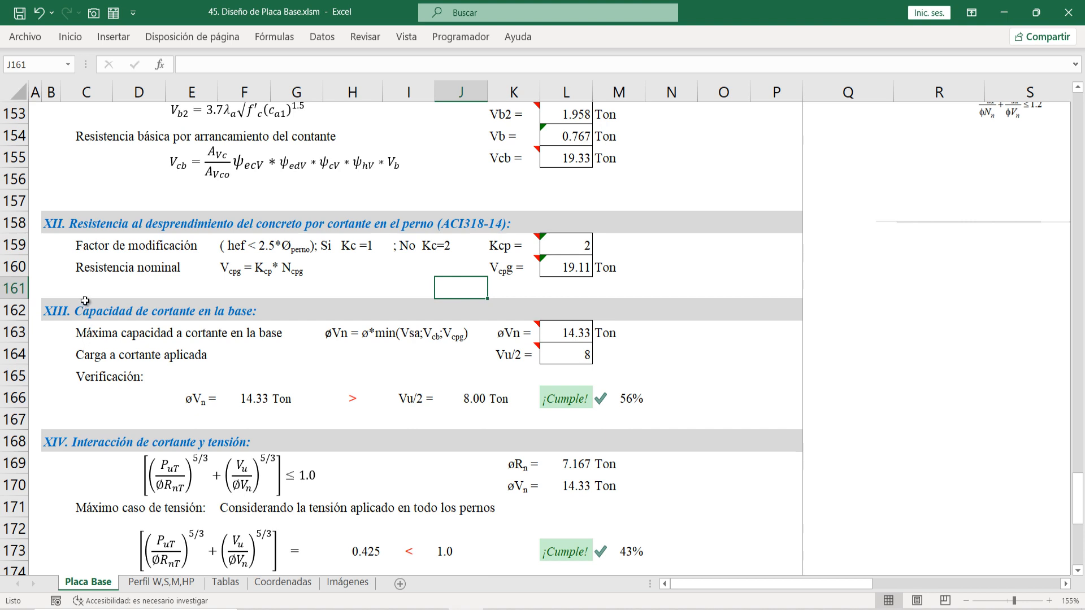
Step: Compare the Kcp condition with the formula in L159, and trace the pryout resistance formula in L160 back to Ncbg in L111
{"action": "left_click", "coordinate": [227, 252]}
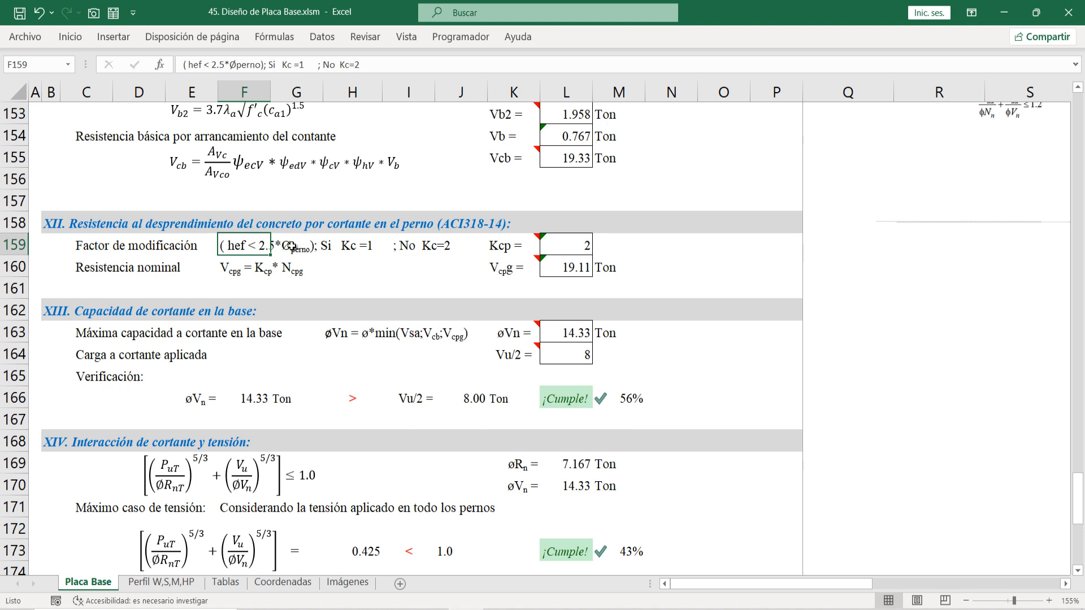
{"action": "left_click", "coordinate": [556, 254]}
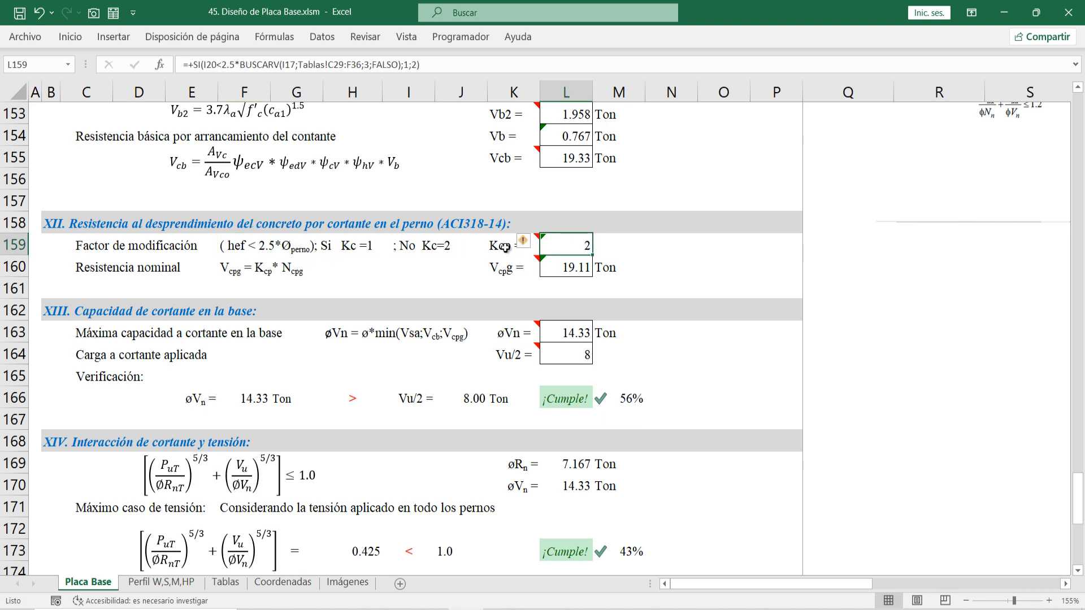
{"action": "left_click", "coordinate": [95, 282]}
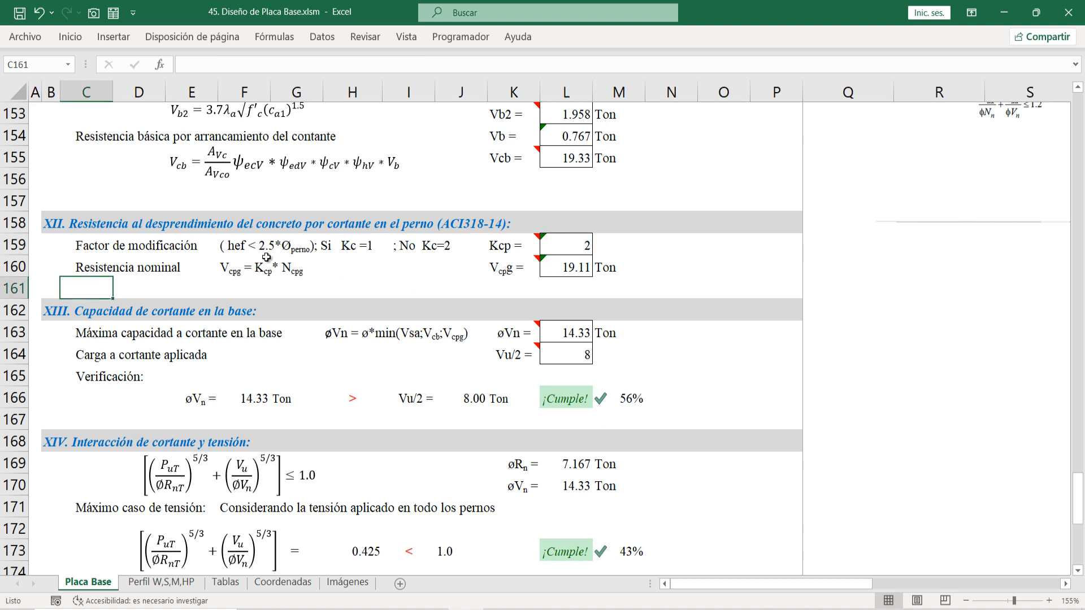
{"action": "double_click", "coordinate": [574, 274]}
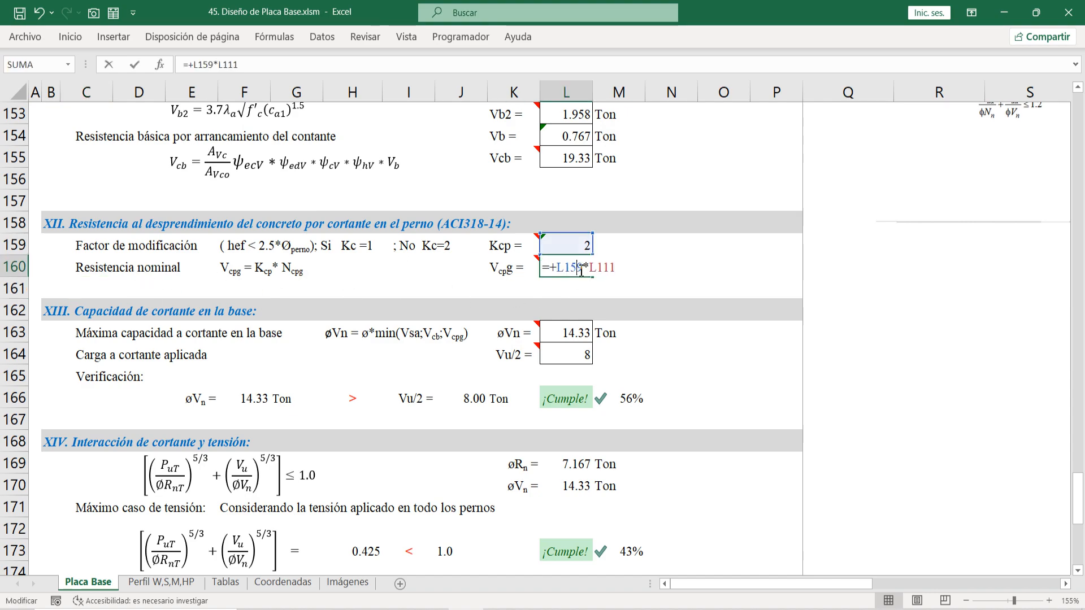
{"action": "scroll", "coordinate": [413, 446], "scroll_direction": "up", "scroll_amount": 7}
{"action": "scroll", "coordinate": [413, 446], "scroll_direction": "up", "scroll_amount": 8}
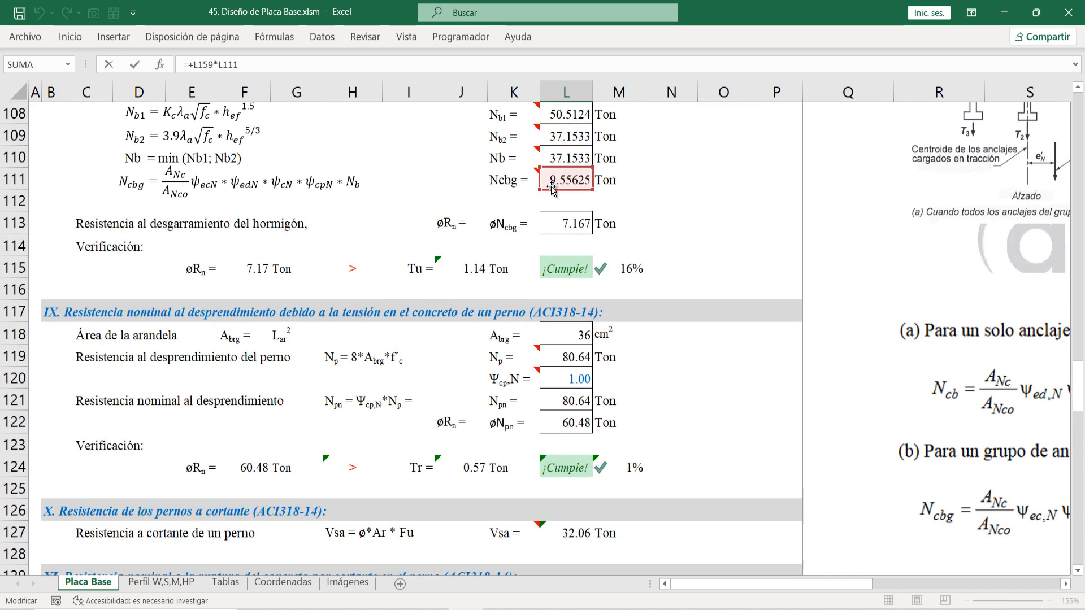
{"action": "scroll", "coordinate": [542, 227], "scroll_direction": "down", "scroll_amount": 6}
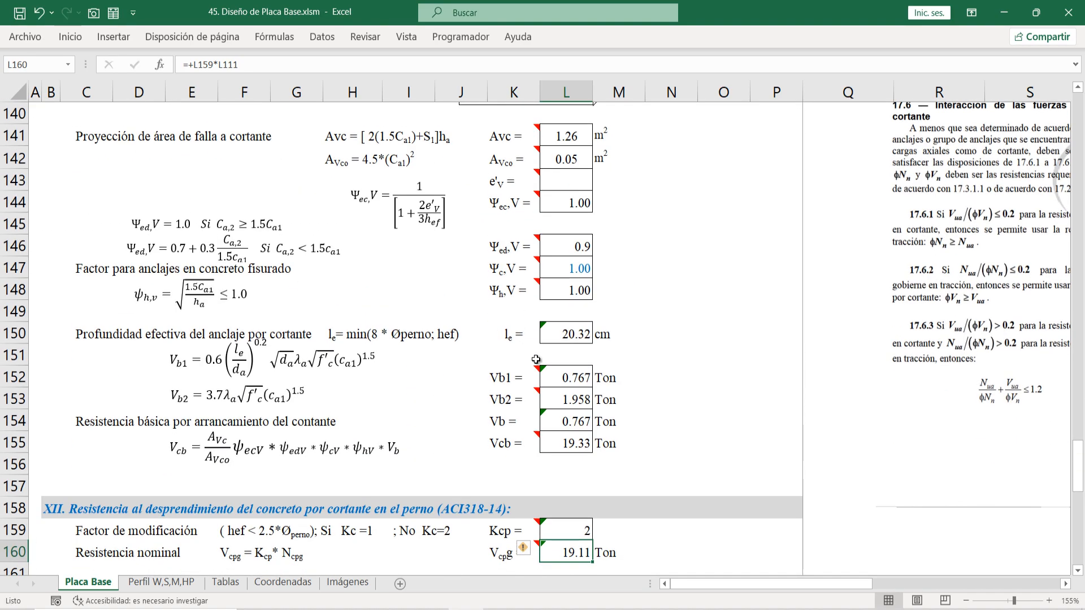
{"action": "scroll", "coordinate": [443, 366], "scroll_direction": "down", "scroll_amount": 1}
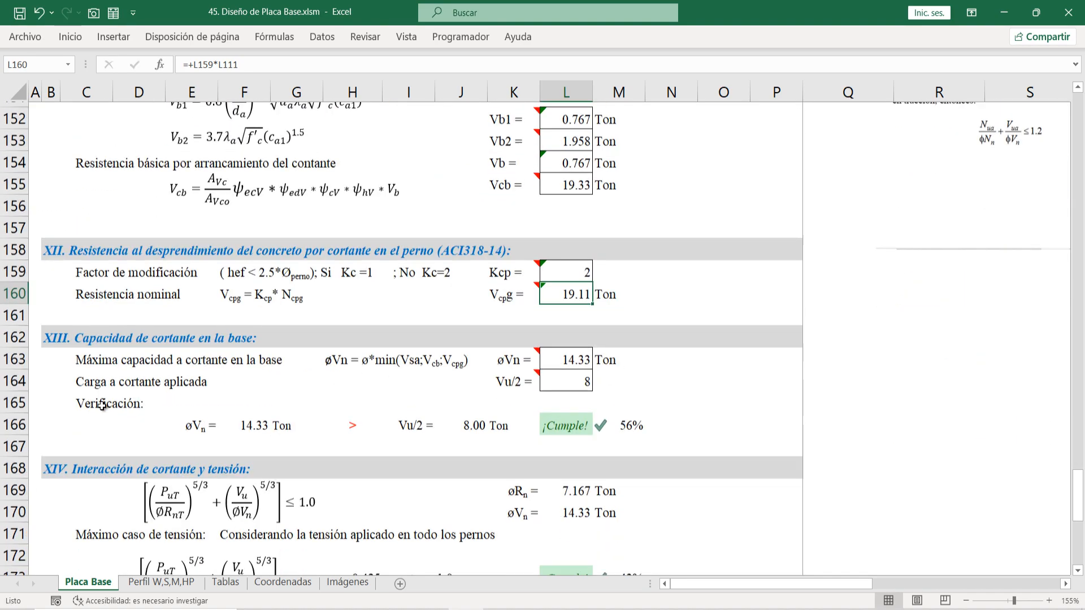
Step: Review the maximum base shear capacity row in section XIII and inspect the øVn formula in L163
{"action": "left_click", "coordinate": [51, 354]}
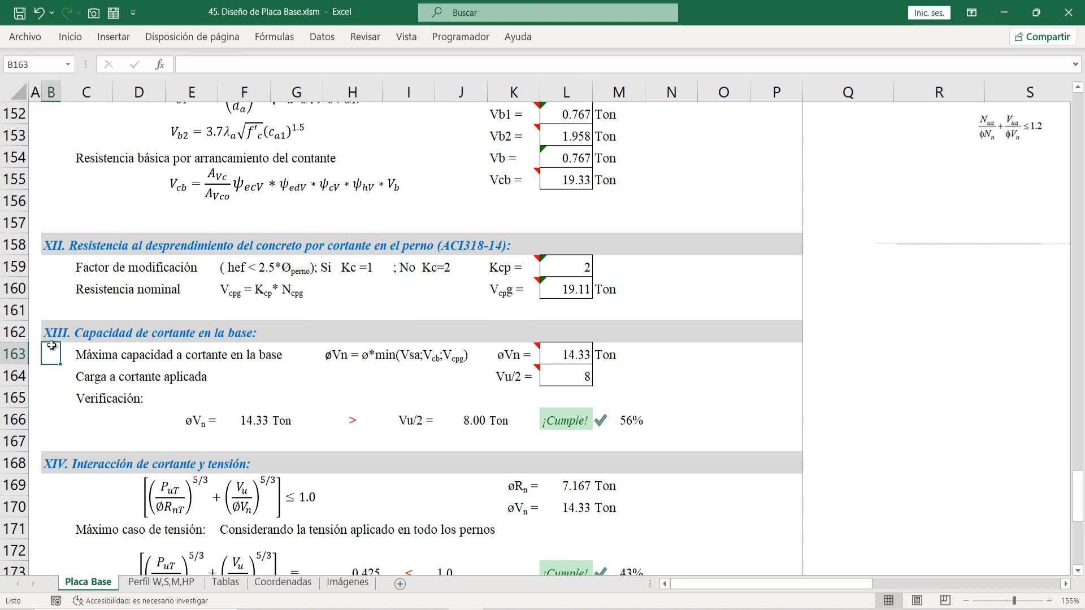
{"action": "left_click", "coordinate": [9, 334]}
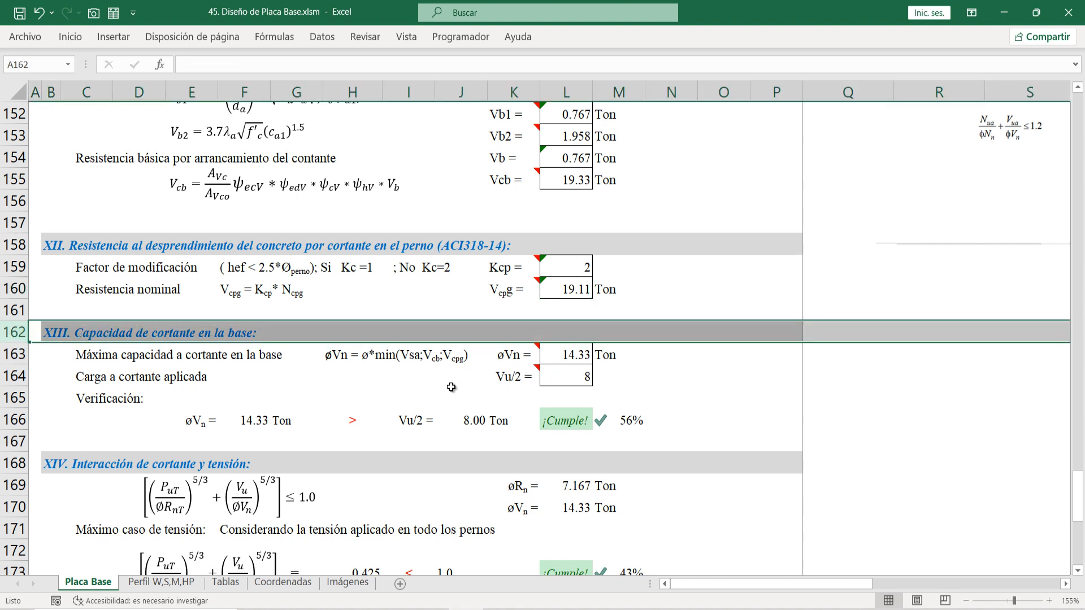
{"action": "left_click", "coordinate": [90, 352]}
{"action": "left_click_drag", "start_coordinate": [91, 352], "coordinate": [602, 356]}
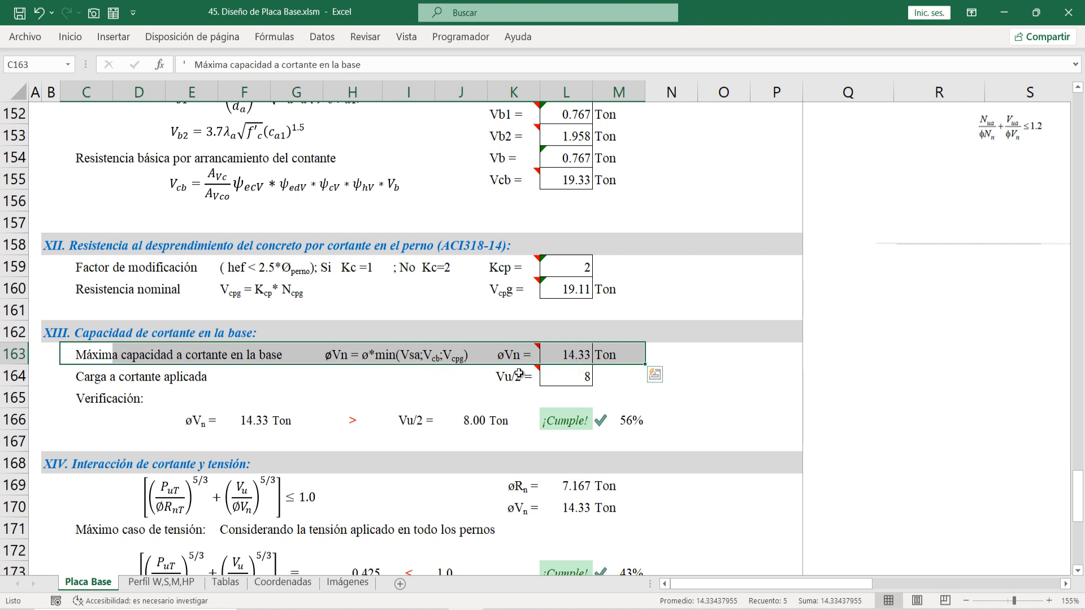
{"action": "left_click", "coordinate": [570, 365]}
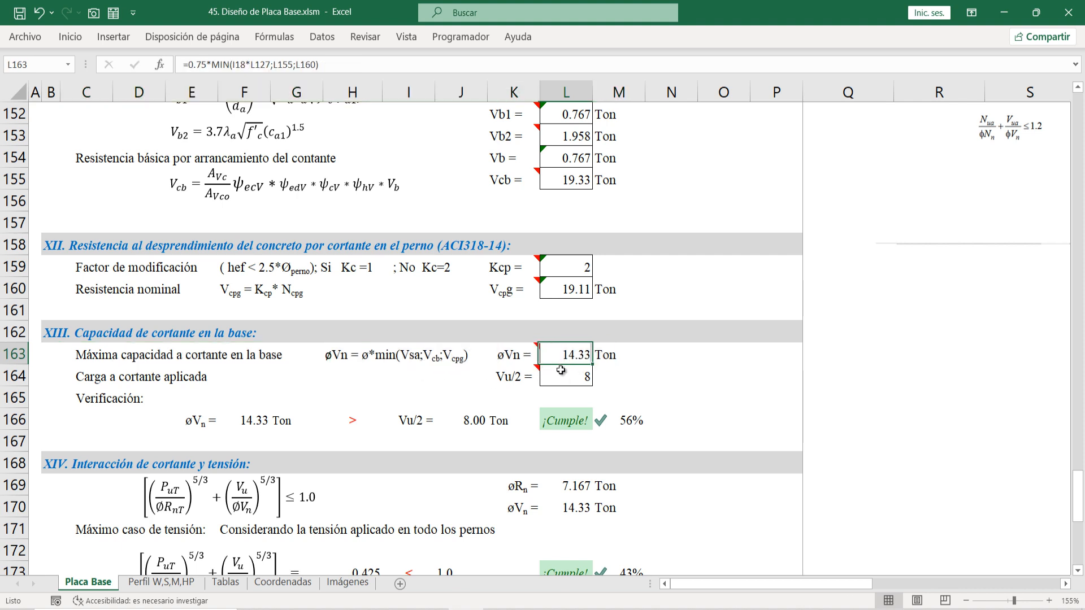
Step: Trace the applied shear label formula in K164 to the number of bolt rows in I19, and inspect the load formula in L164
{"action": "left_click", "coordinate": [115, 376]}
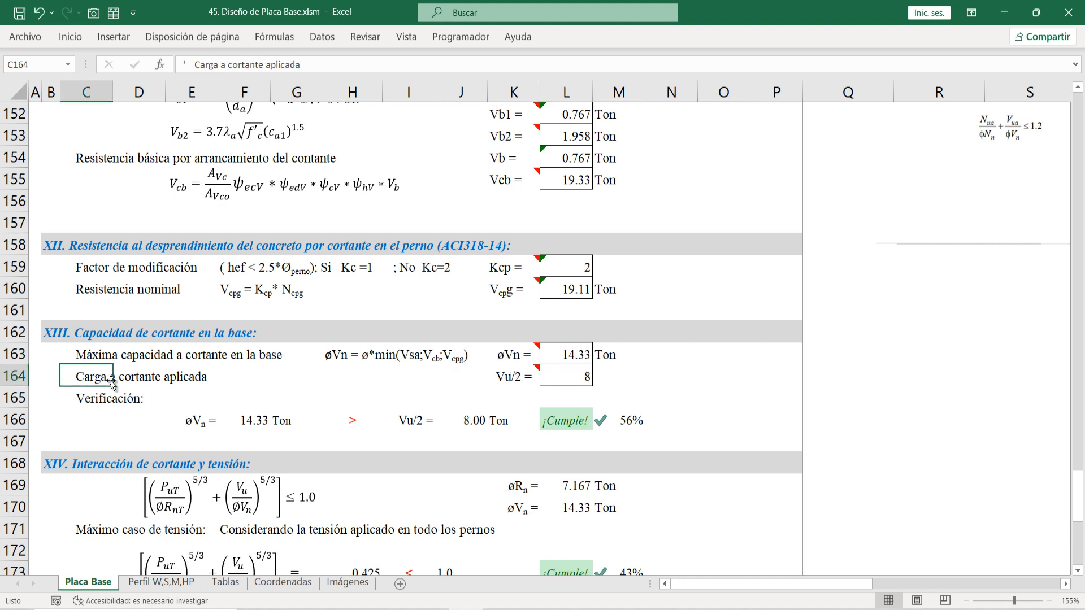
{"action": "double_click", "coordinate": [505, 378]}
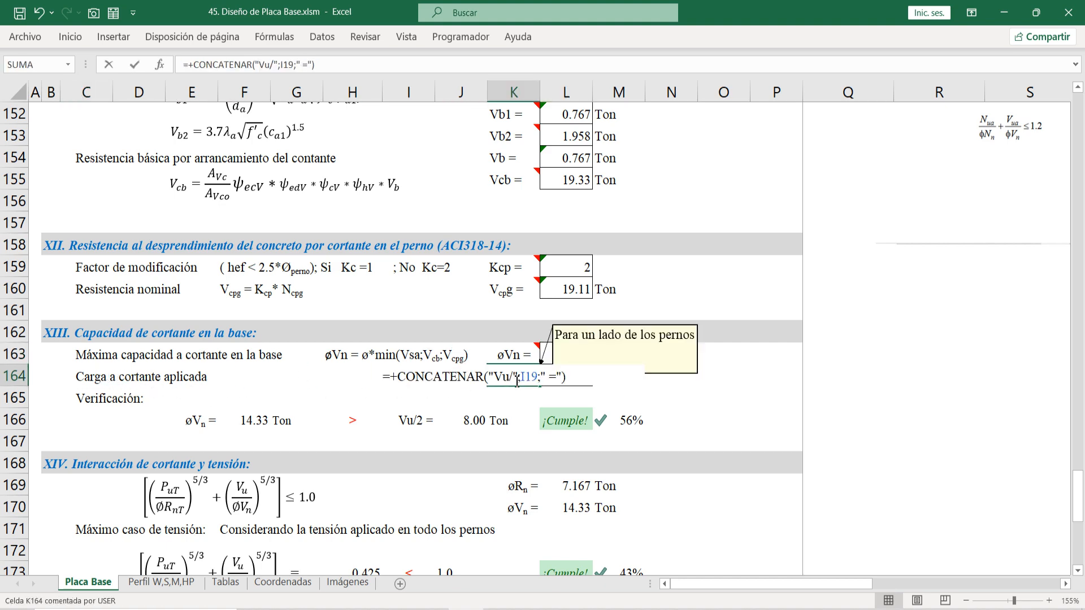
{"action": "scroll", "coordinate": [628, 443], "scroll_direction": "up", "scroll_amount": 1}
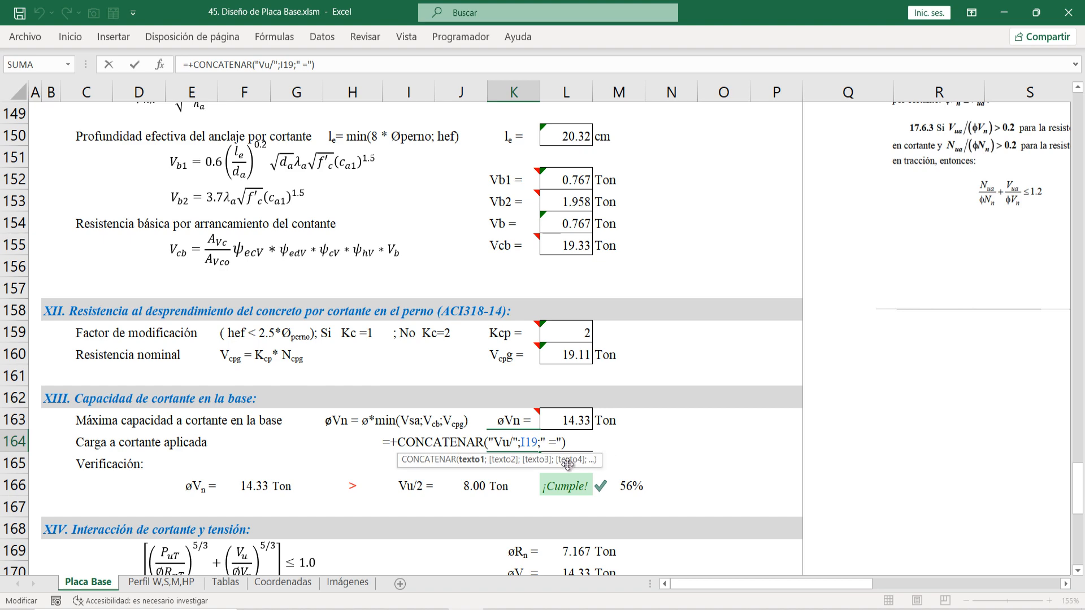
{"action": "key", "text": "Escape"}
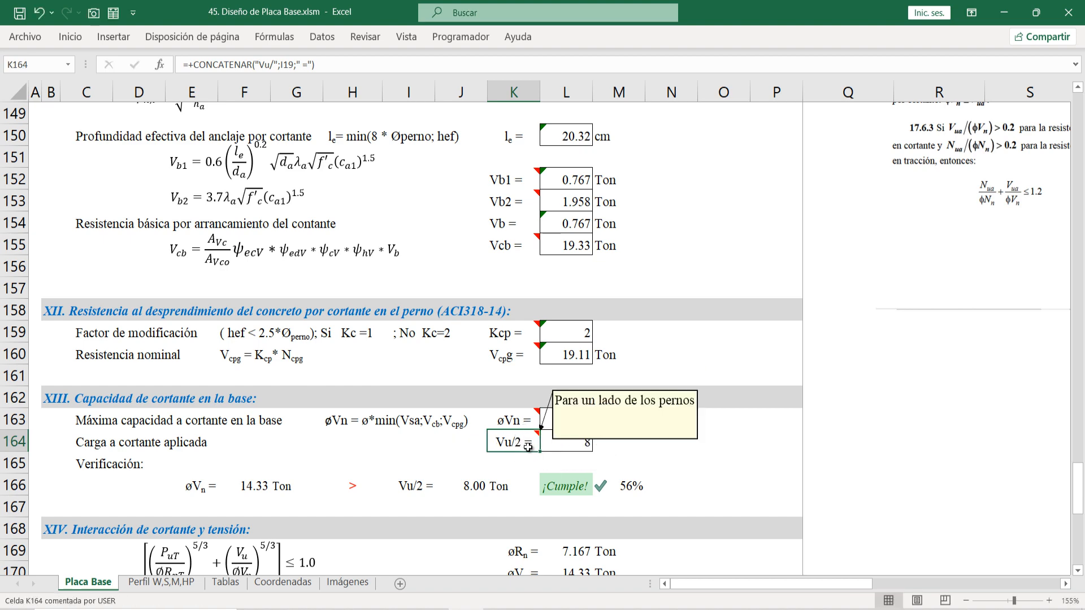
{"action": "double_click", "coordinate": [528, 447]}
{"action": "left_click_drag", "start_coordinate": [1079, 495], "coordinate": [1079, 107]}
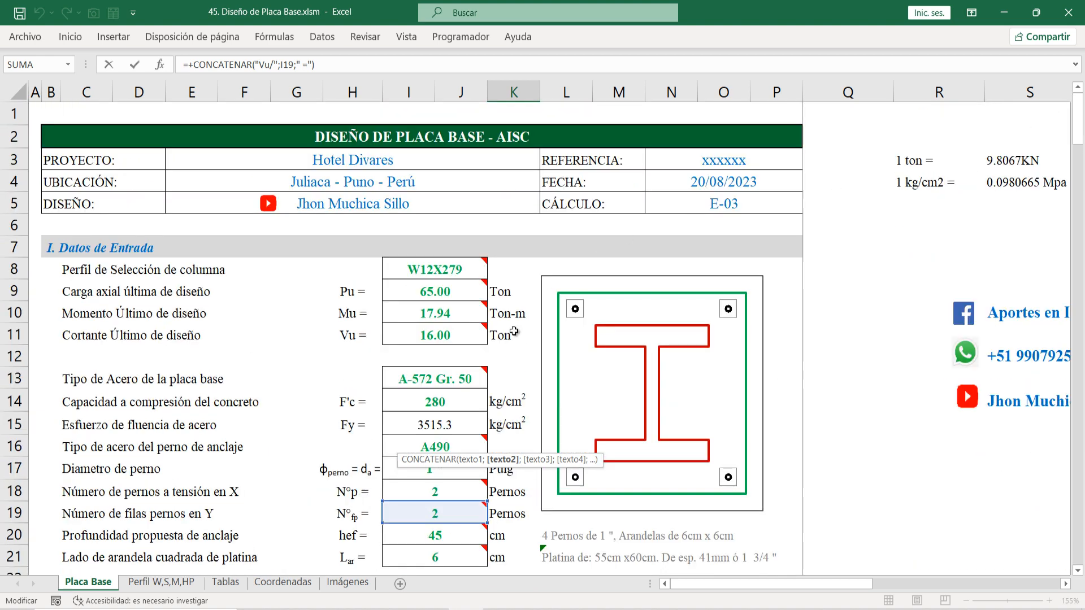
{"action": "scroll", "coordinate": [314, 433], "scroll_direction": "down", "scroll_amount": 1}
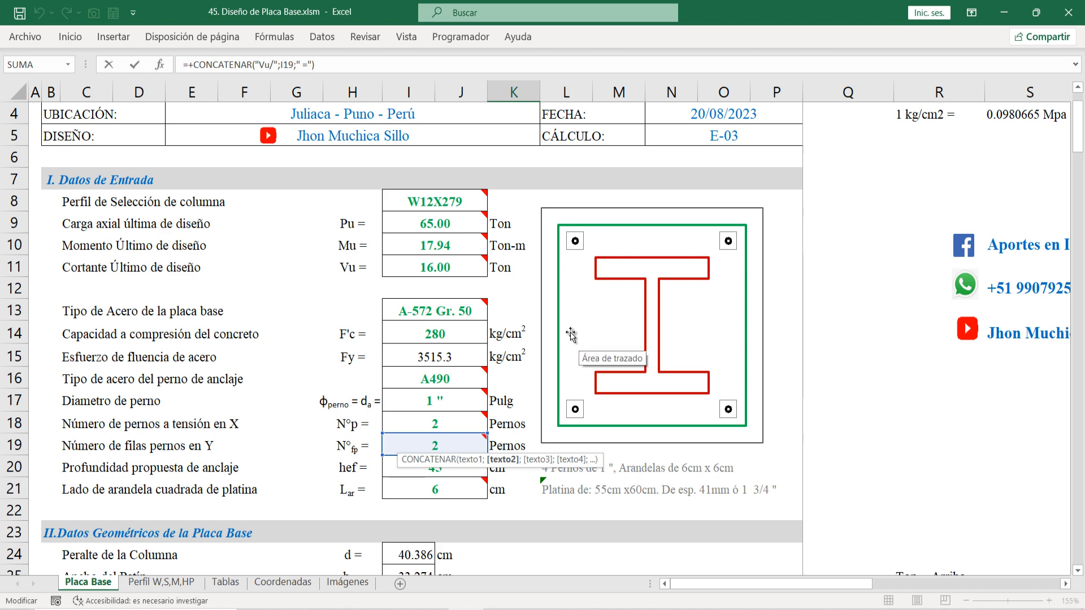
{"action": "key", "text": "Escape"}
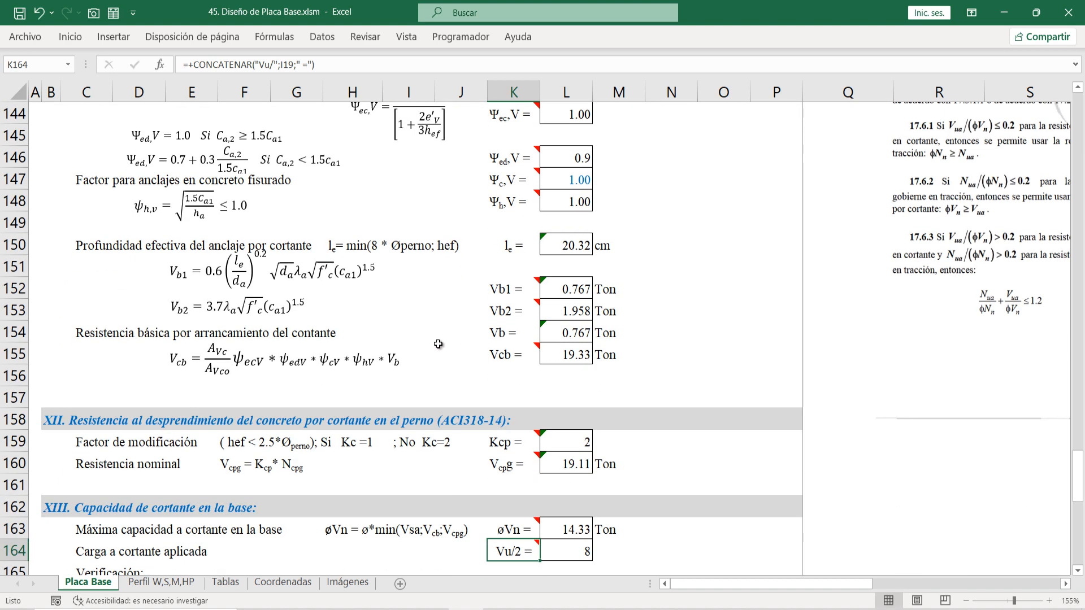
{"action": "scroll", "coordinate": [528, 459], "scroll_direction": "down", "scroll_amount": 1}
{"action": "left_click", "coordinate": [581, 420]}
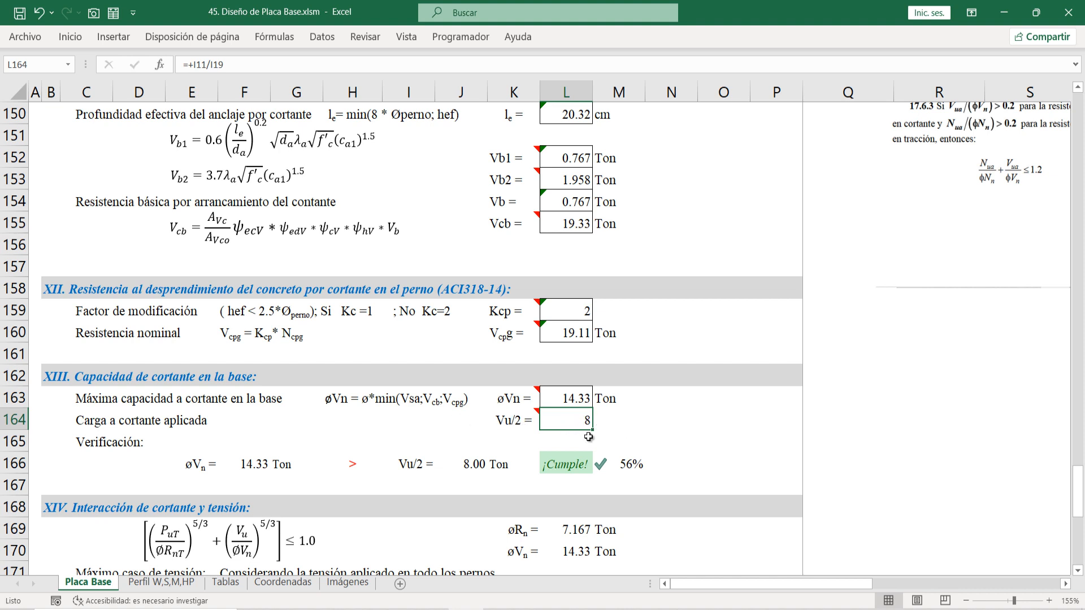
Step: Examine the shear verification in row 166, checking the formulas in F166, J166 and the ratio in M166
{"action": "left_click", "coordinate": [244, 475]}
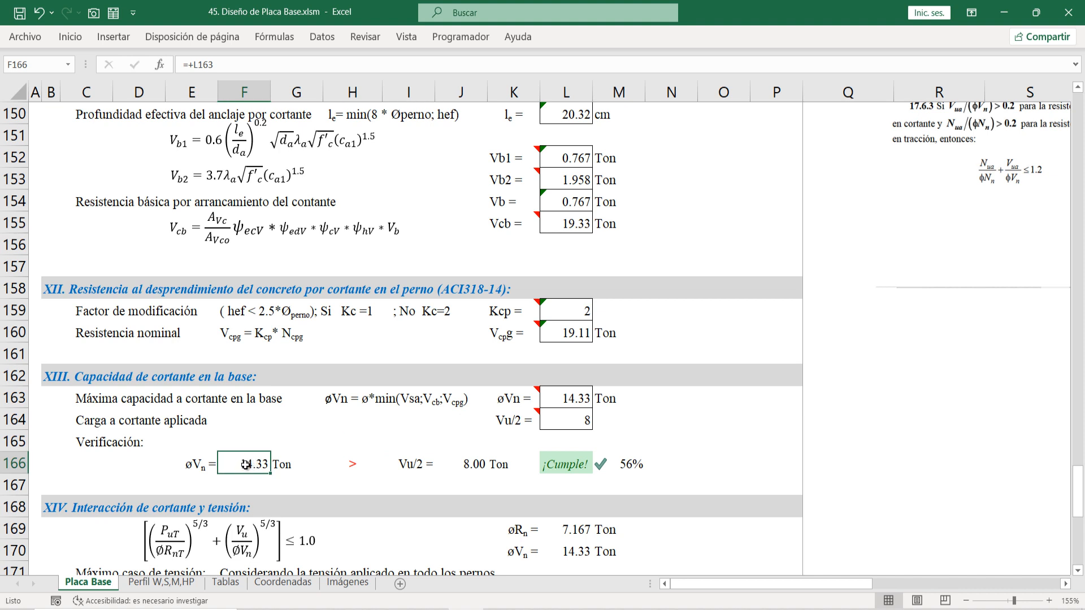
{"action": "double_click", "coordinate": [253, 468]}
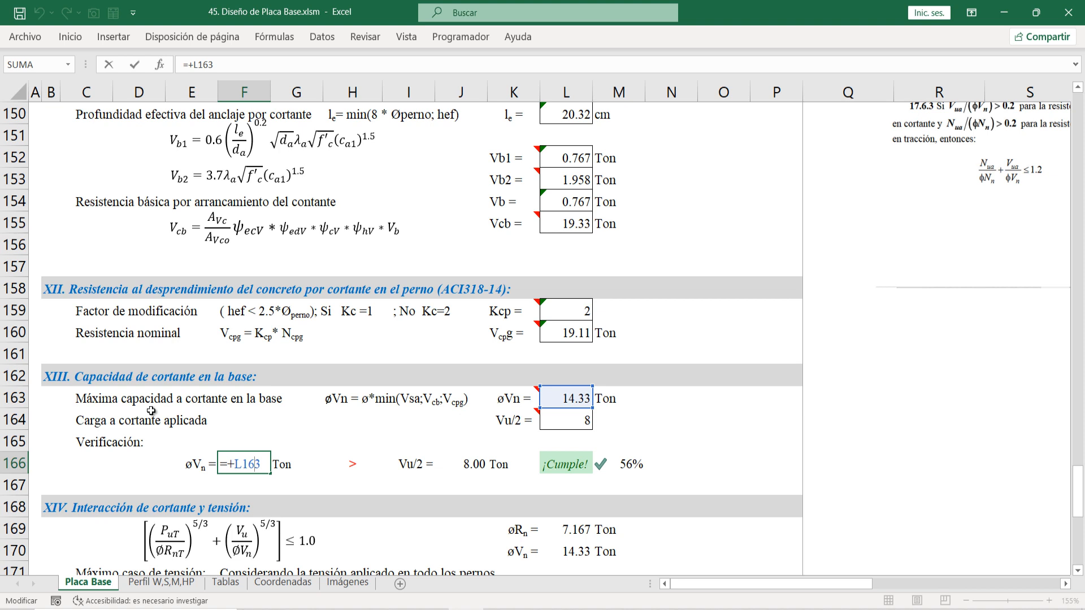
{"action": "key", "text": "Escape"}
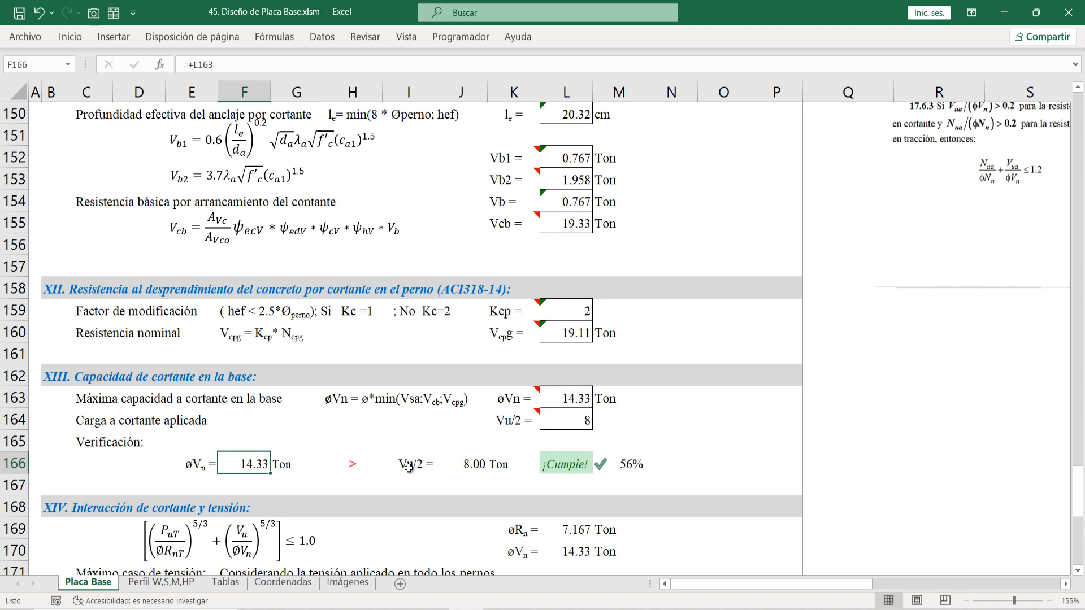
{"action": "left_click", "coordinate": [471, 465]}
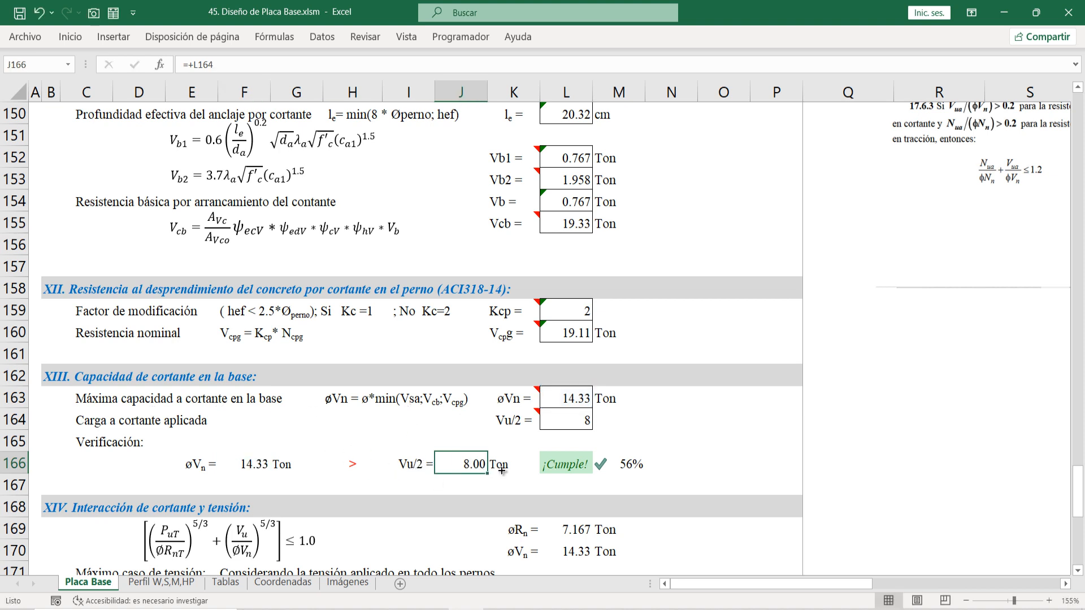
{"action": "left_click", "coordinate": [617, 465]}
Step: Go to section XIV, switch the sheet to page break preview, and inspect the interaction formula in H173
{"action": "scroll", "coordinate": [563, 426], "scroll_direction": "down", "scroll_amount": 4}
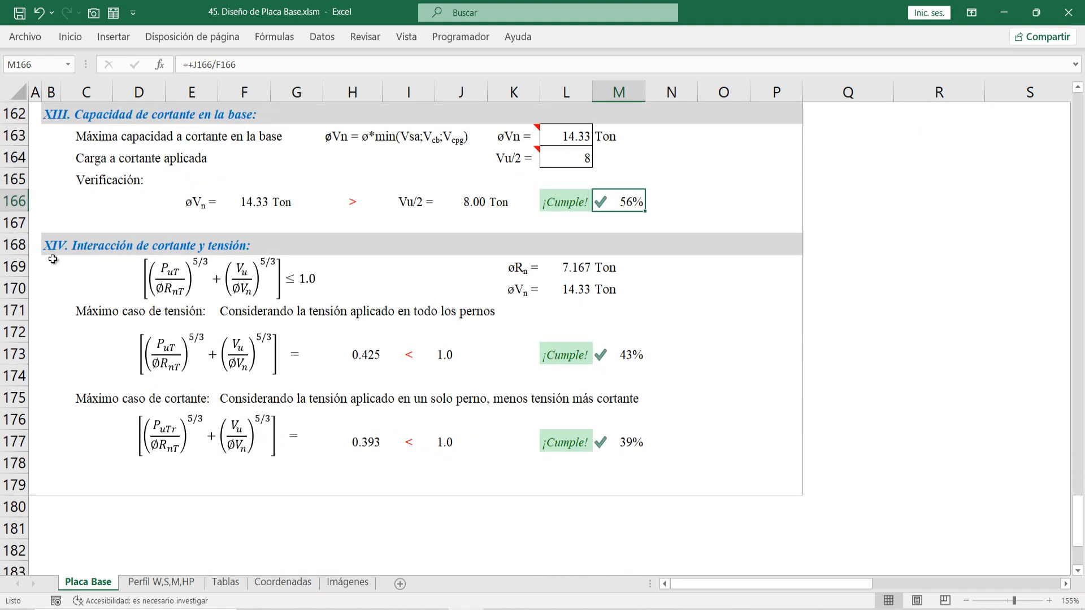
{"action": "left_click", "coordinate": [30, 248]}
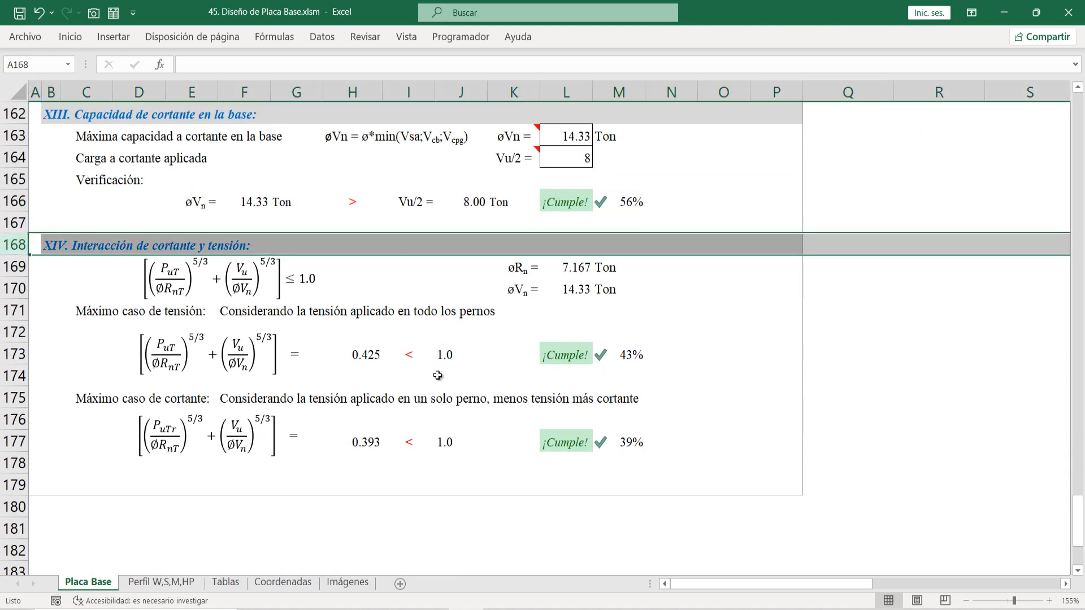
{"action": "left_click", "coordinate": [944, 600]}
{"action": "left_click", "coordinate": [344, 347]}
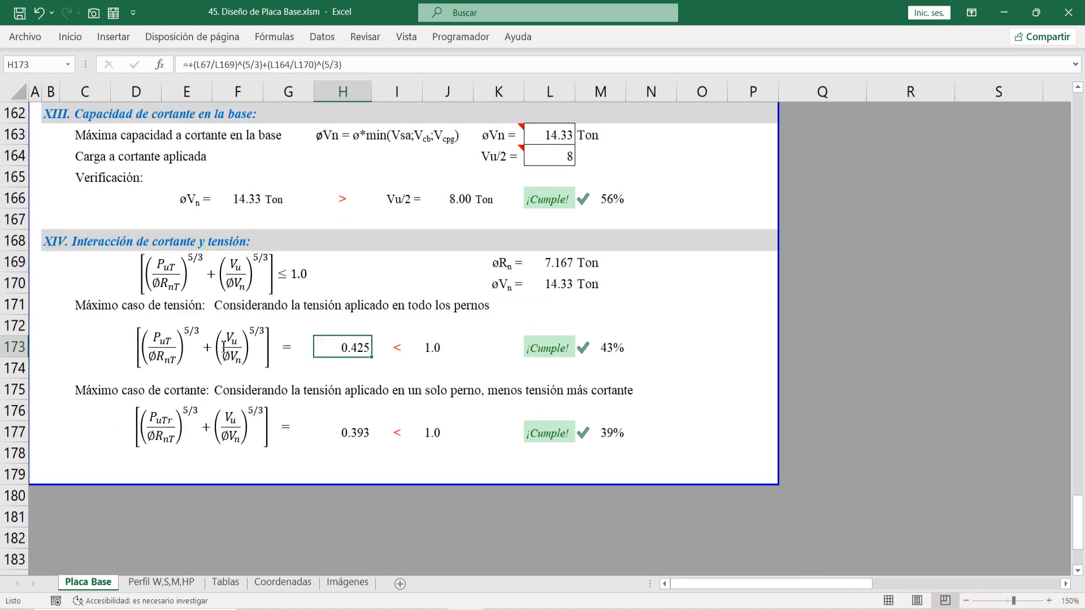
Step: Review the general shear and tension interaction equation and the source references of øRn in L169 and øVn in L170
{"action": "scroll", "coordinate": [205, 331], "scroll_direction": "up", "scroll_amount": 1}
{"action": "left_click_drag", "start_coordinate": [101, 311], "coordinate": [283, 338]}
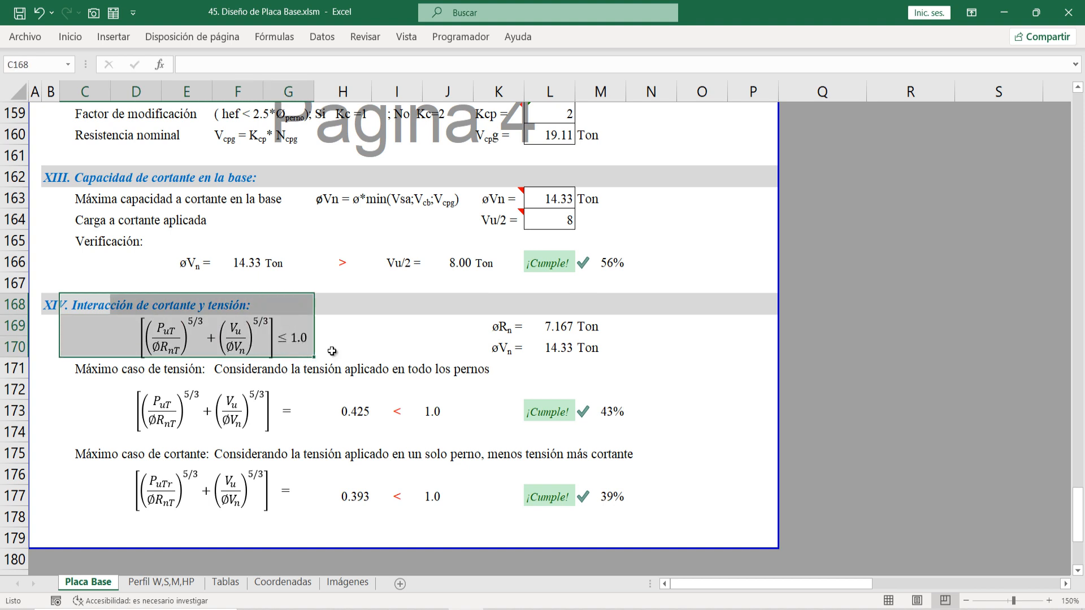
{"action": "left_click", "coordinate": [477, 335]}
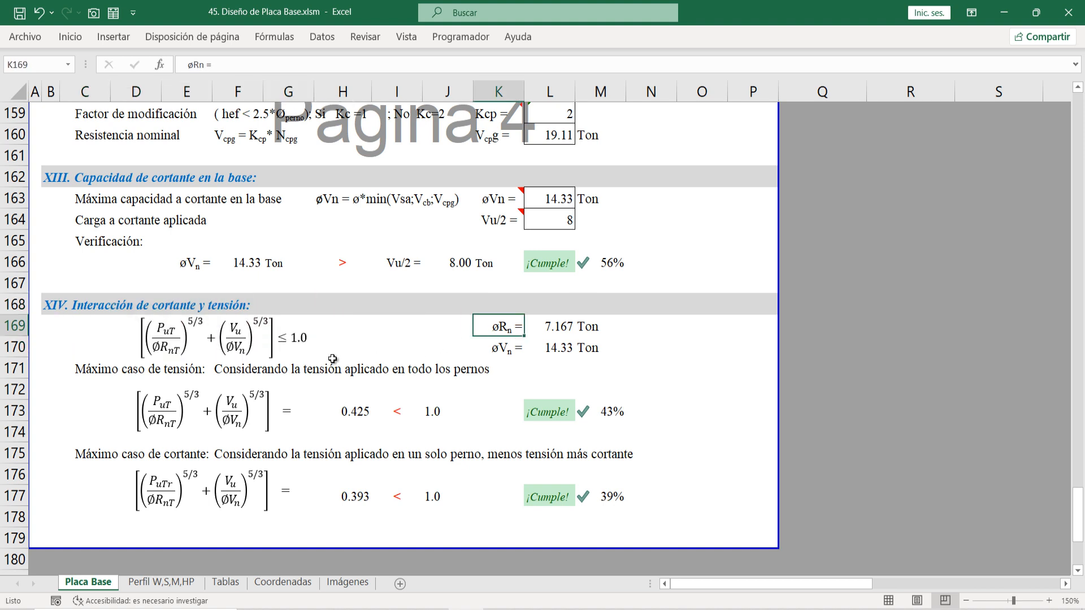
{"action": "left_click", "coordinate": [564, 328]}
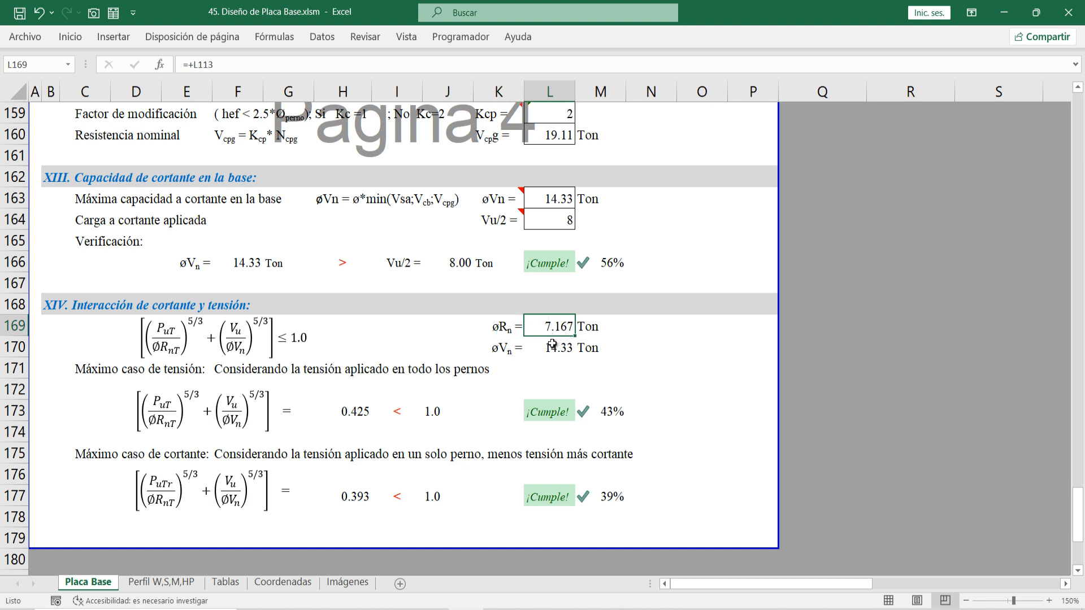
{"action": "left_click", "coordinate": [552, 344]}
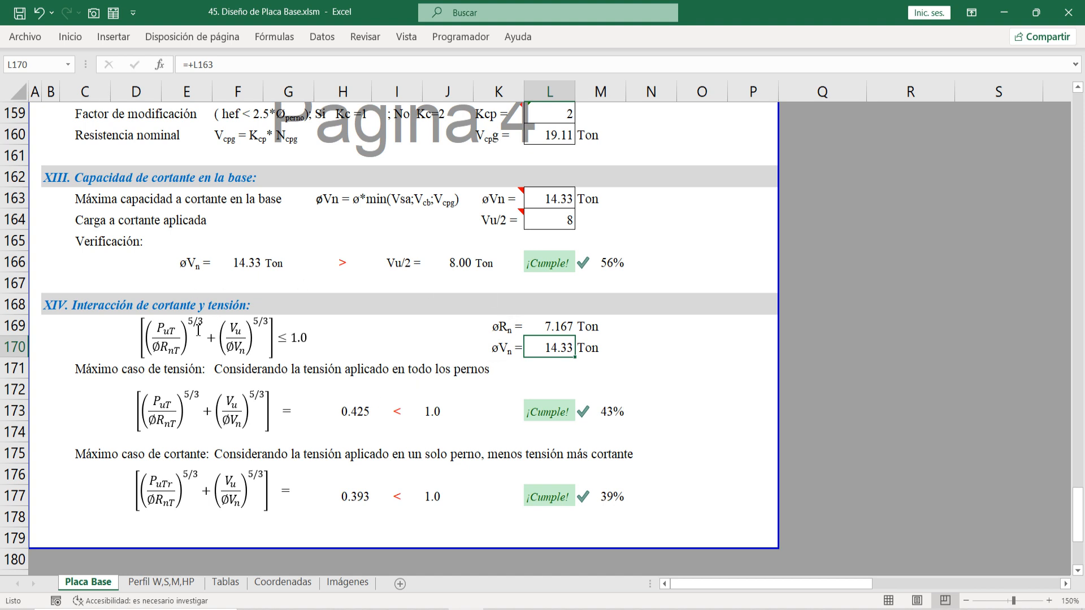
Step: Compare the maximum tension and maximum shear cases in rows 171 to 177, including the check in I173 and the ratio in M177
{"action": "left_click_drag", "start_coordinate": [86, 370], "coordinate": [516, 373]}
{"action": "scroll", "coordinate": [262, 409], "scroll_direction": "up", "scroll_amount": 1}
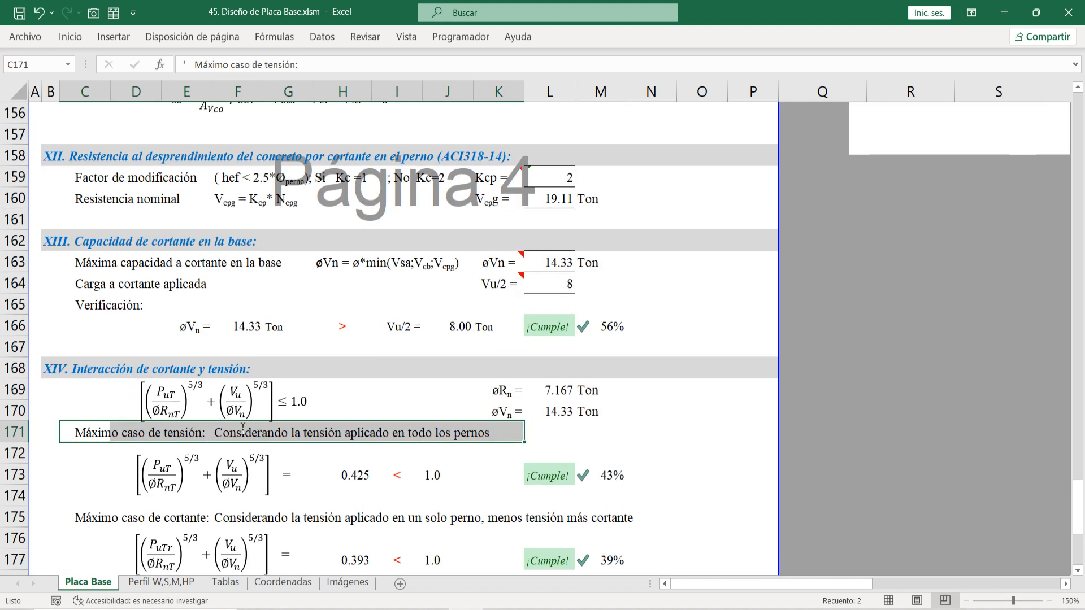
{"action": "scroll", "coordinate": [243, 428], "scroll_direction": "down", "scroll_amount": 1}
{"action": "left_click_drag", "start_coordinate": [93, 455], "coordinate": [637, 458]}
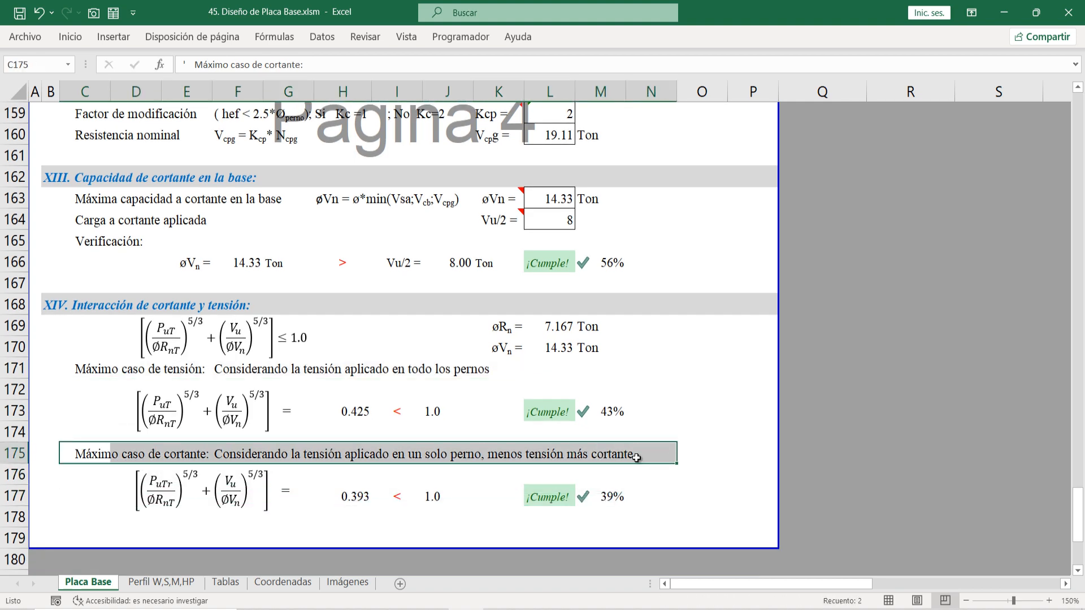
{"action": "left_click", "coordinate": [385, 407]}
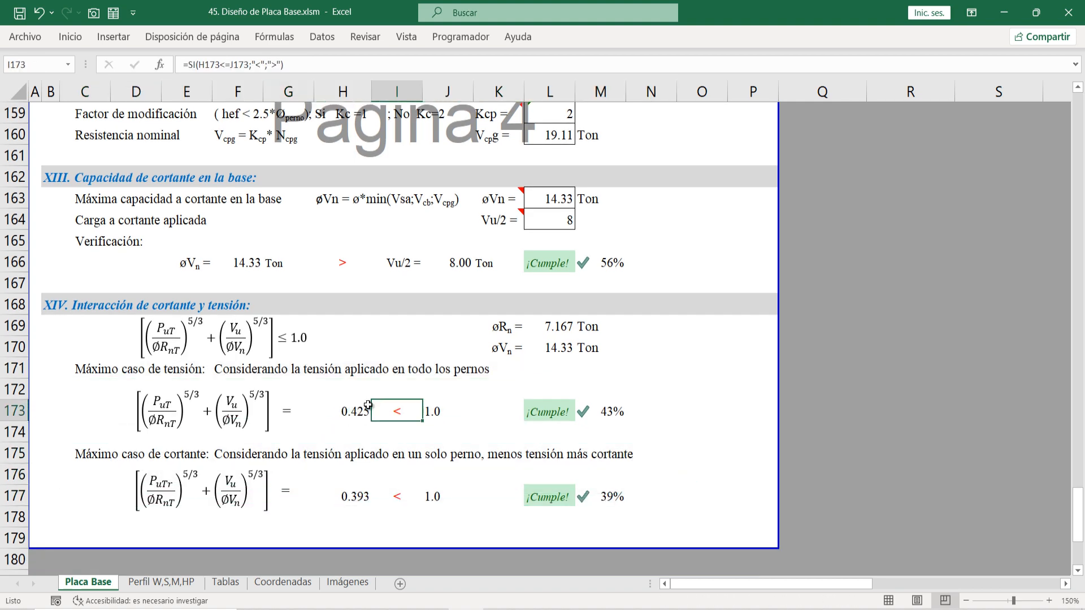
{"action": "left_click", "coordinate": [543, 437]}
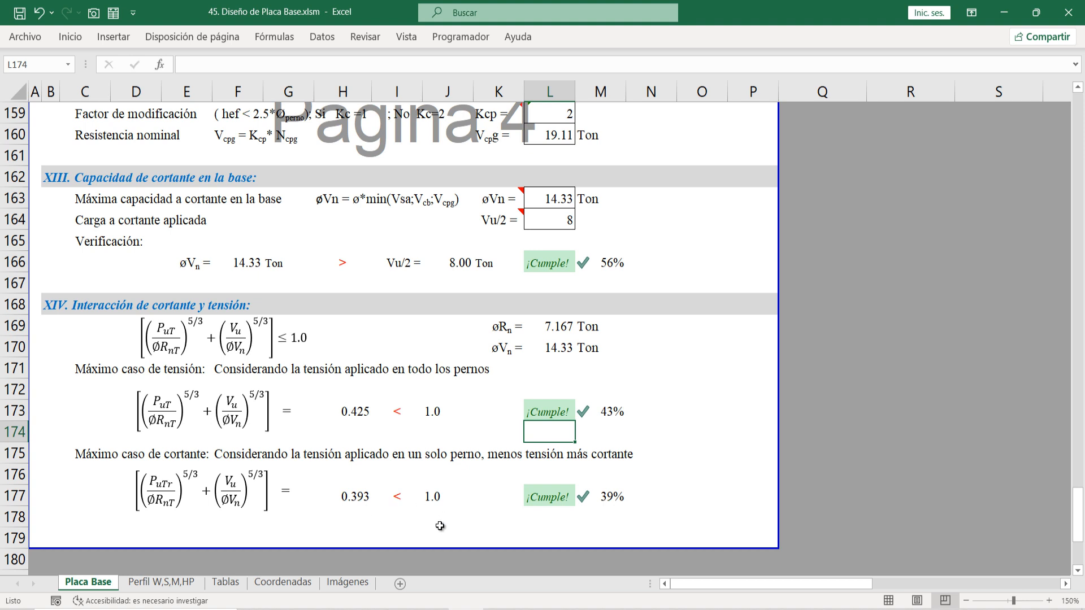
{"action": "left_click", "coordinate": [598, 496]}
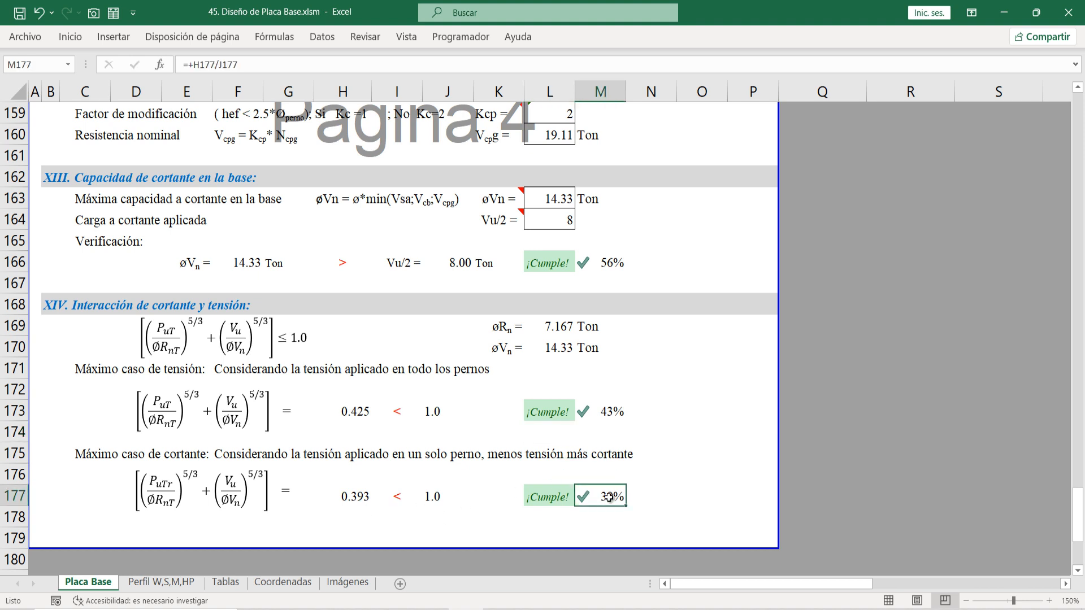
Step: Check the maximum tension case ratio in M173 and look back over the earlier sections up to the input data
{"action": "left_click", "coordinate": [608, 412]}
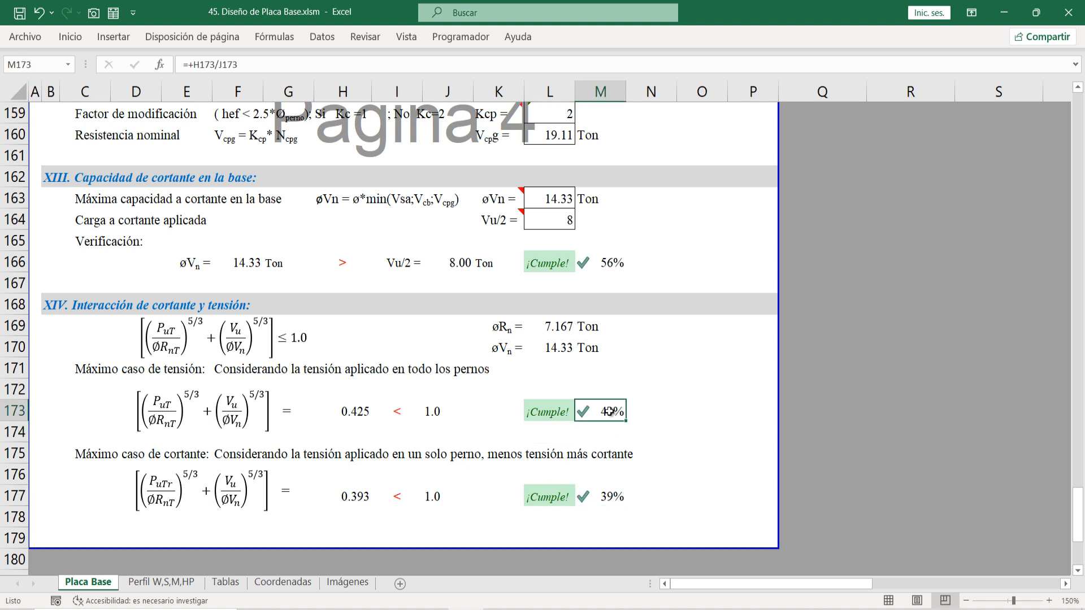
{"action": "scroll", "coordinate": [608, 412], "scroll_direction": "up", "scroll_amount": 13}
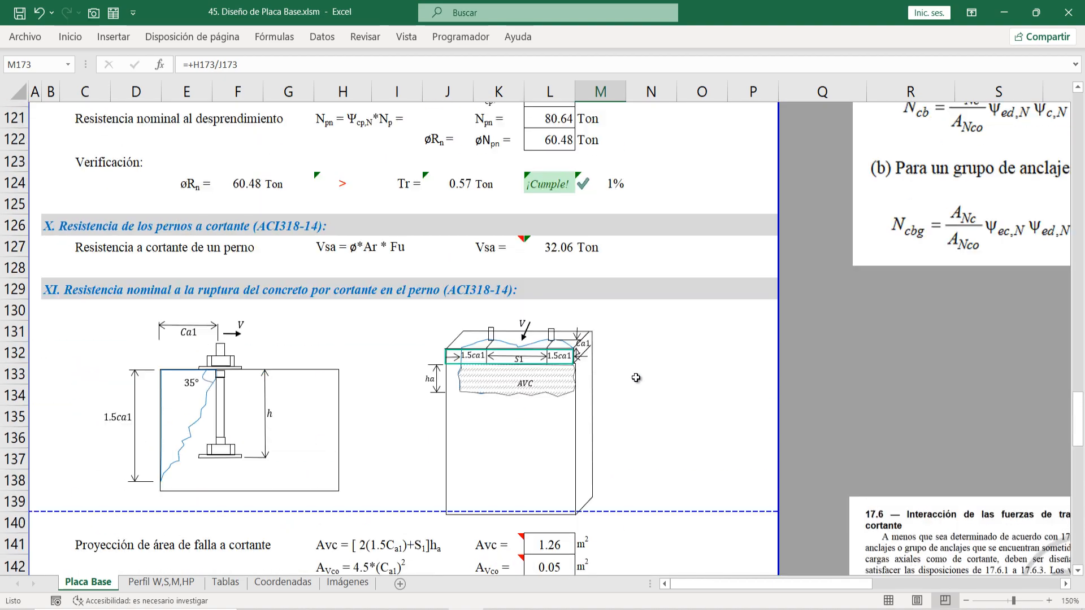
{"action": "scroll", "coordinate": [635, 378], "scroll_direction": "up", "scroll_amount": 14}
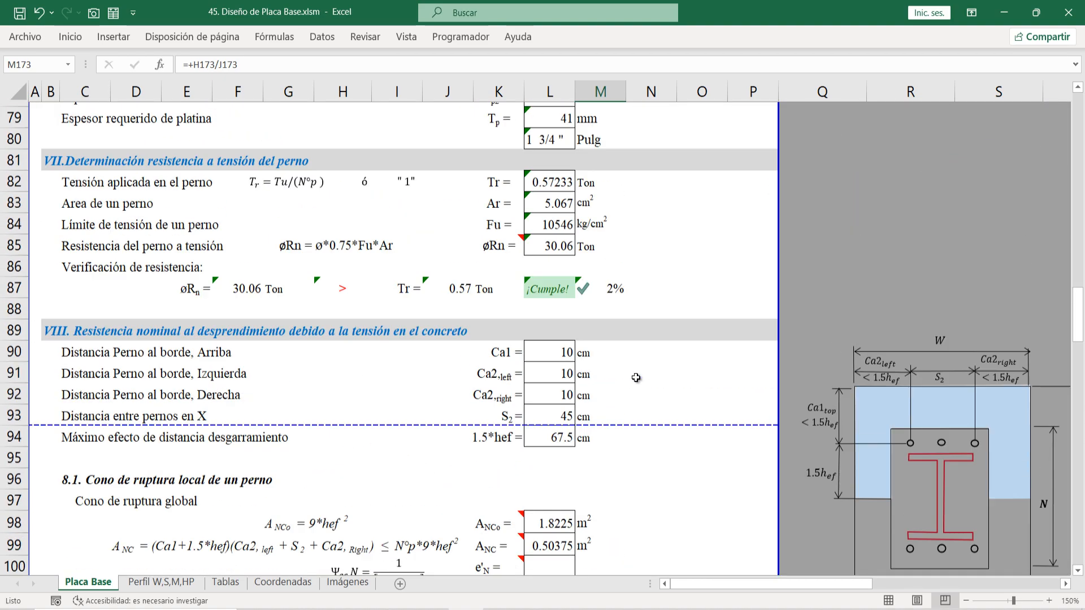
{"action": "scroll", "coordinate": [636, 377], "scroll_direction": "up", "scroll_amount": 3}
{"action": "scroll", "coordinate": [635, 378], "scroll_direction": "down", "scroll_amount": 4}
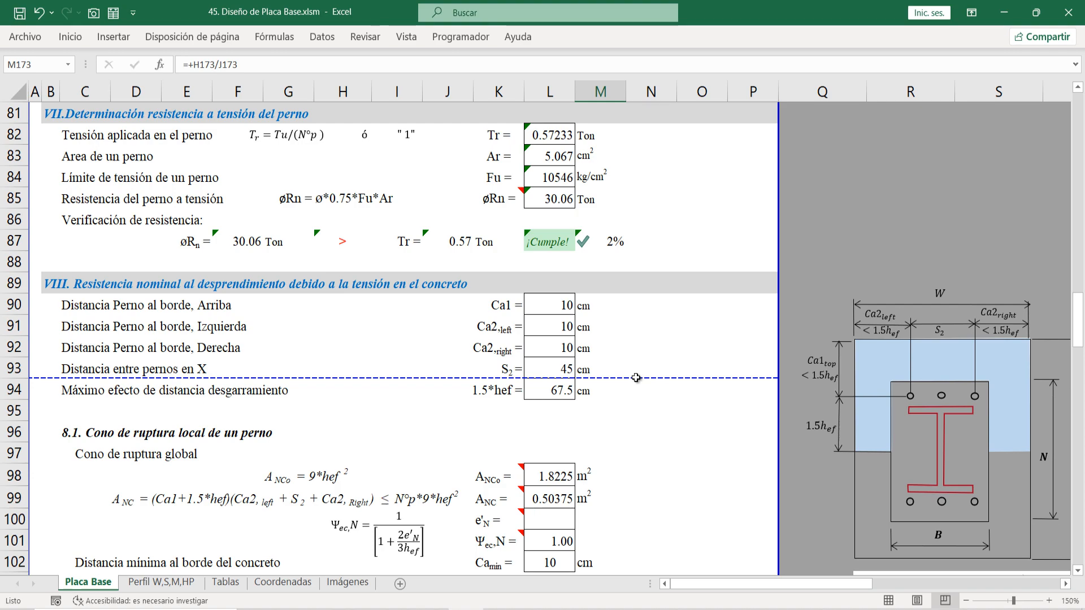
{"action": "scroll", "coordinate": [636, 377], "scroll_direction": "up", "scroll_amount": 19}
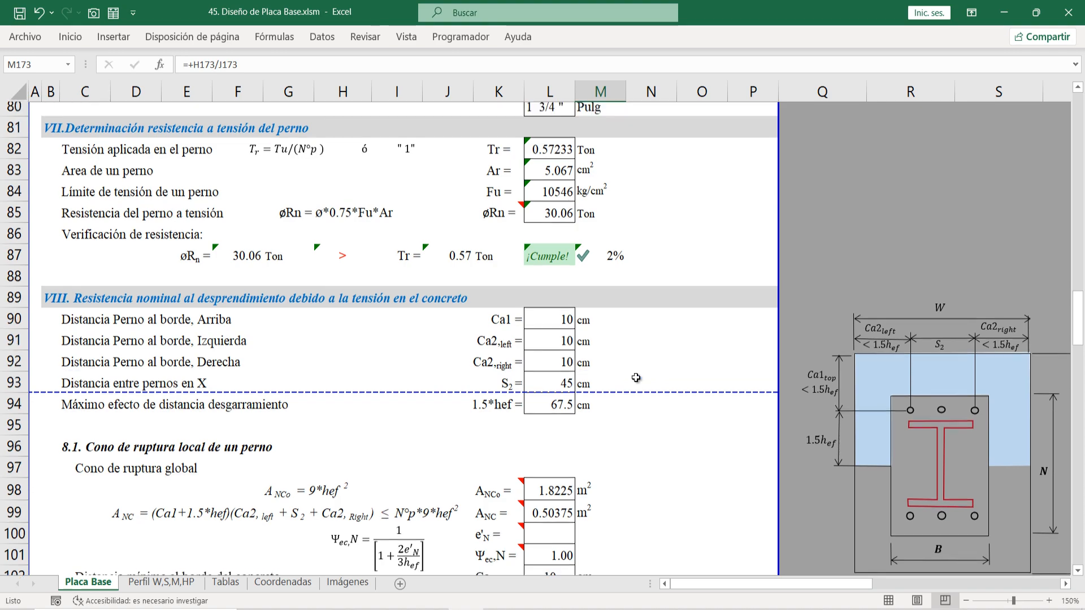
{"action": "scroll", "coordinate": [636, 378], "scroll_direction": "up", "scroll_amount": 6}
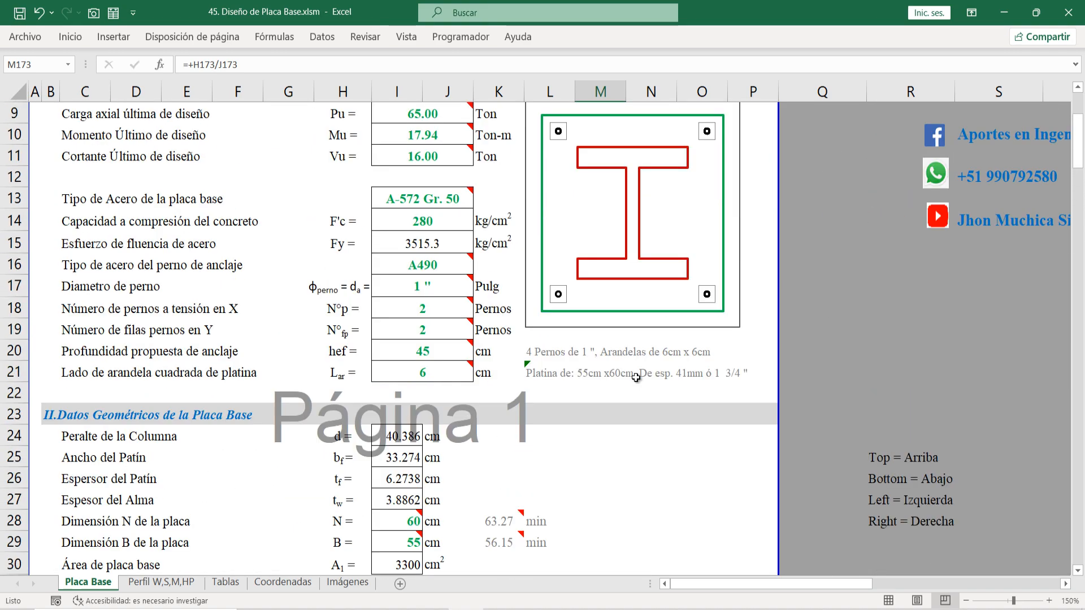
Step: View the author's contact details in S12, S10 and S14 beside the input data, and return to the sheet's title block
{"action": "left_click_drag", "start_coordinate": [715, 584], "coordinate": [792, 583]}
{"action": "left_click", "coordinate": [818, 247]}
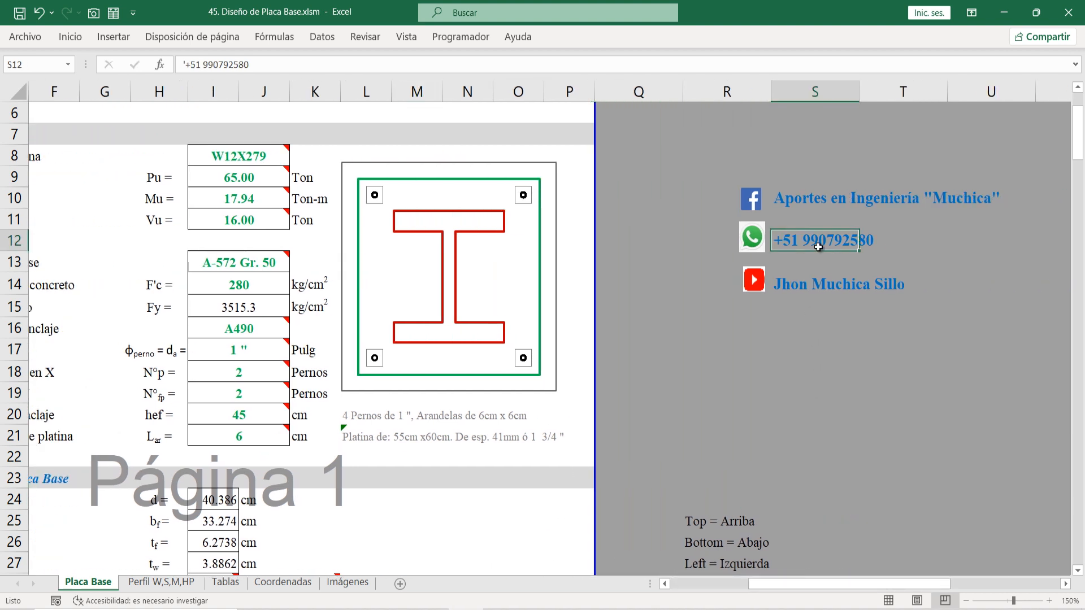
{"action": "left_click", "coordinate": [804, 197]}
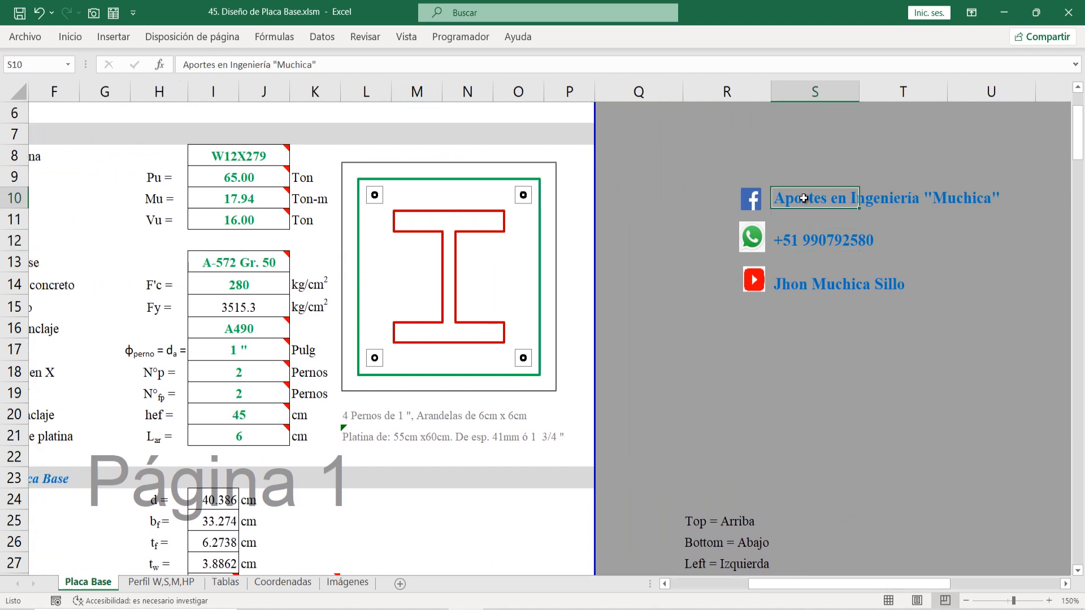
{"action": "left_click", "coordinate": [802, 288]}
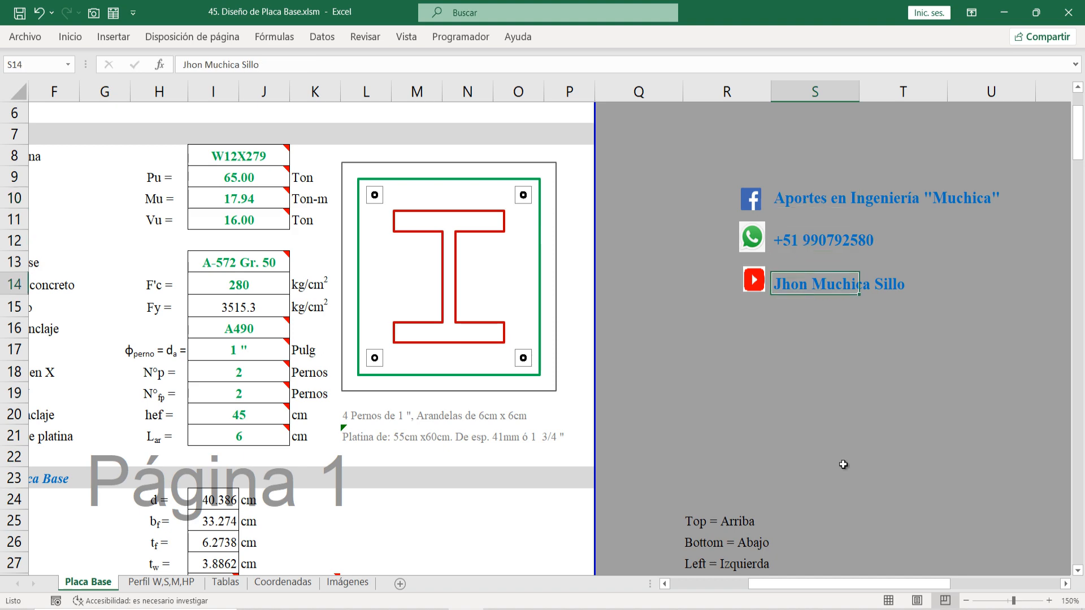
{"action": "left_click_drag", "start_coordinate": [864, 584], "coordinate": [744, 601]}
{"action": "scroll", "coordinate": [341, 388], "scroll_direction": "up", "scroll_amount": 2}
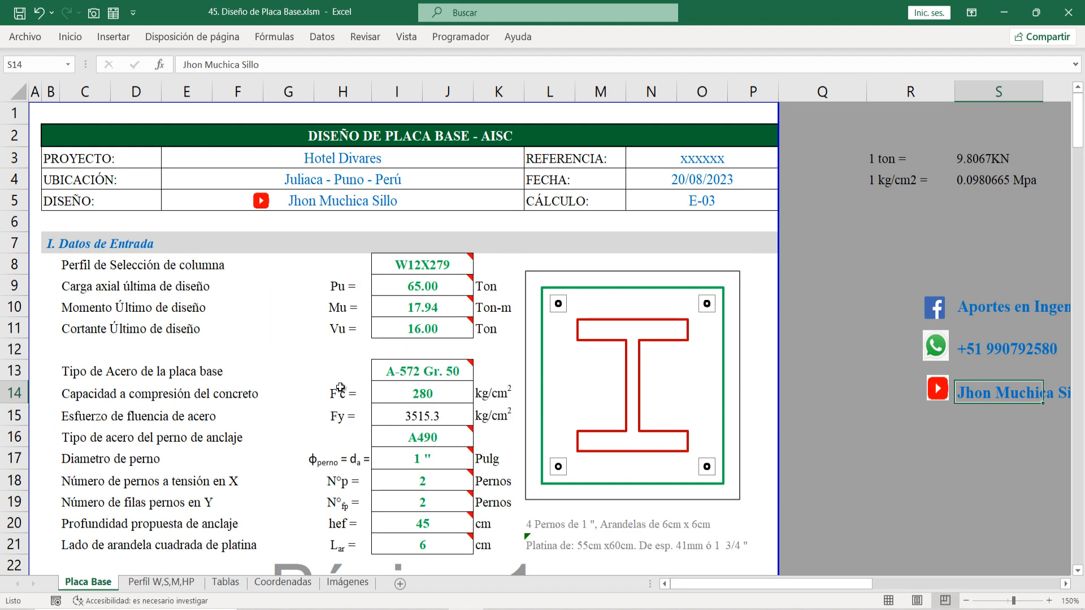